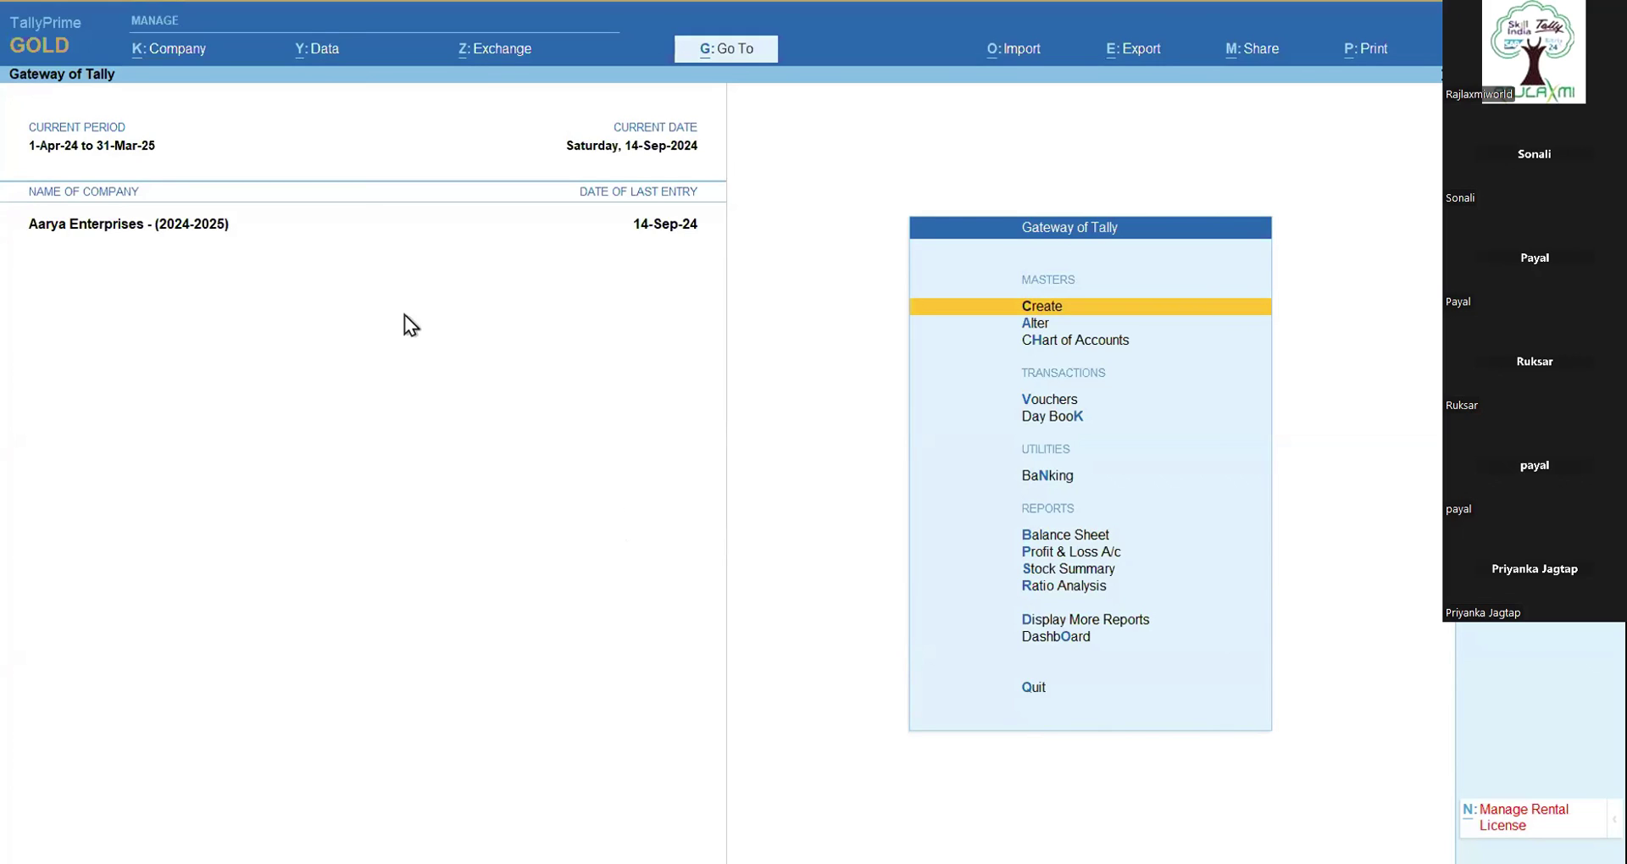
Step: Open the GST details of the Maharashtra Registration from the company's GST features
left_click(187, 59)
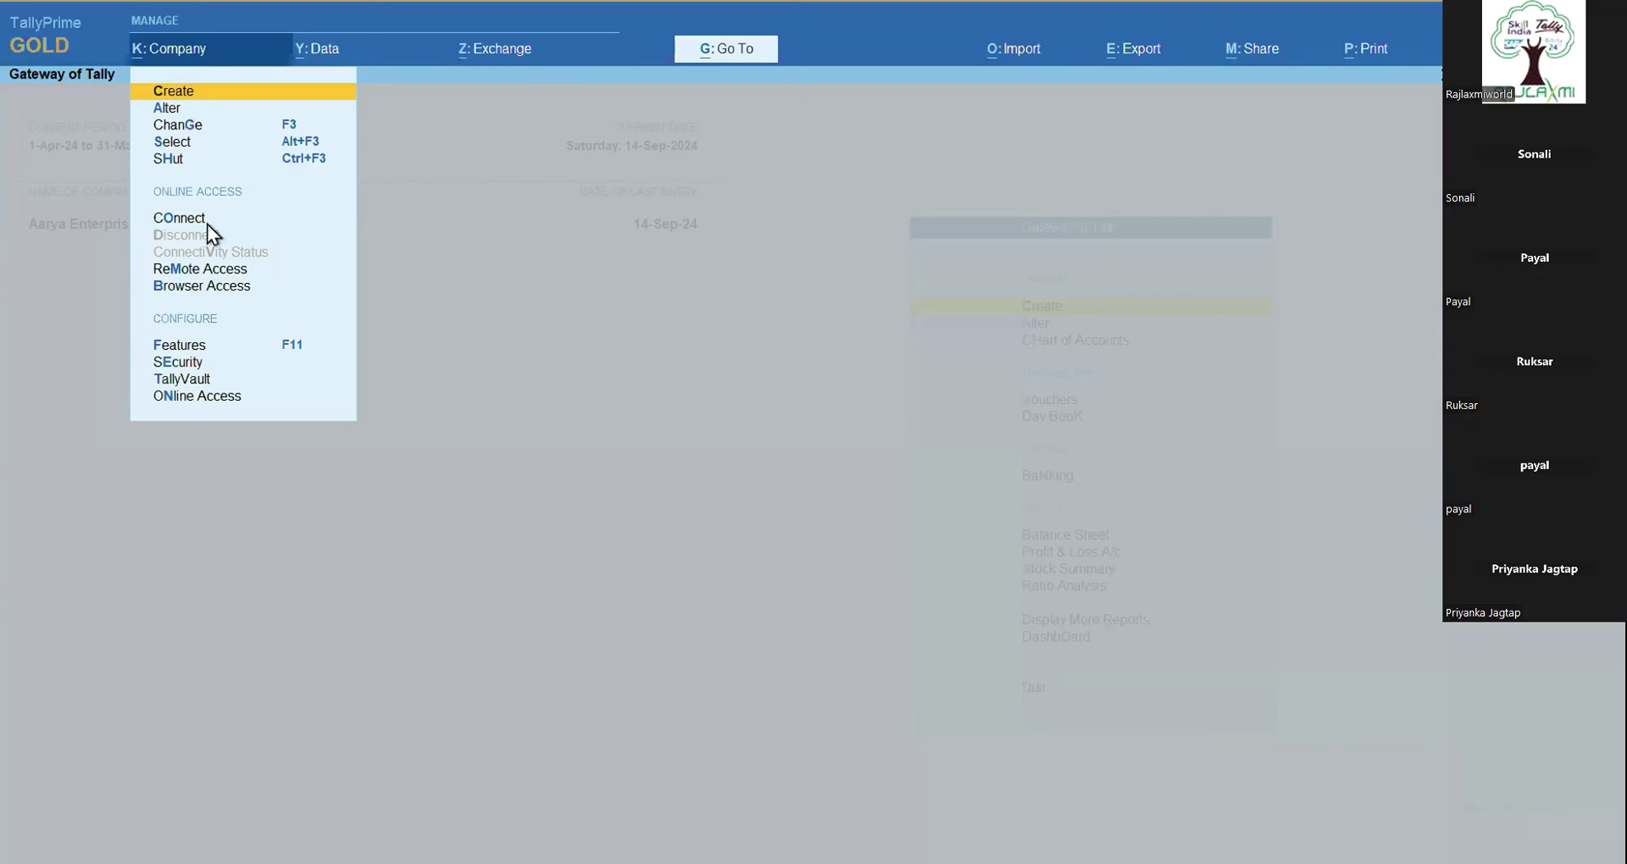
left_click(190, 347)
left_click(1195, 439)
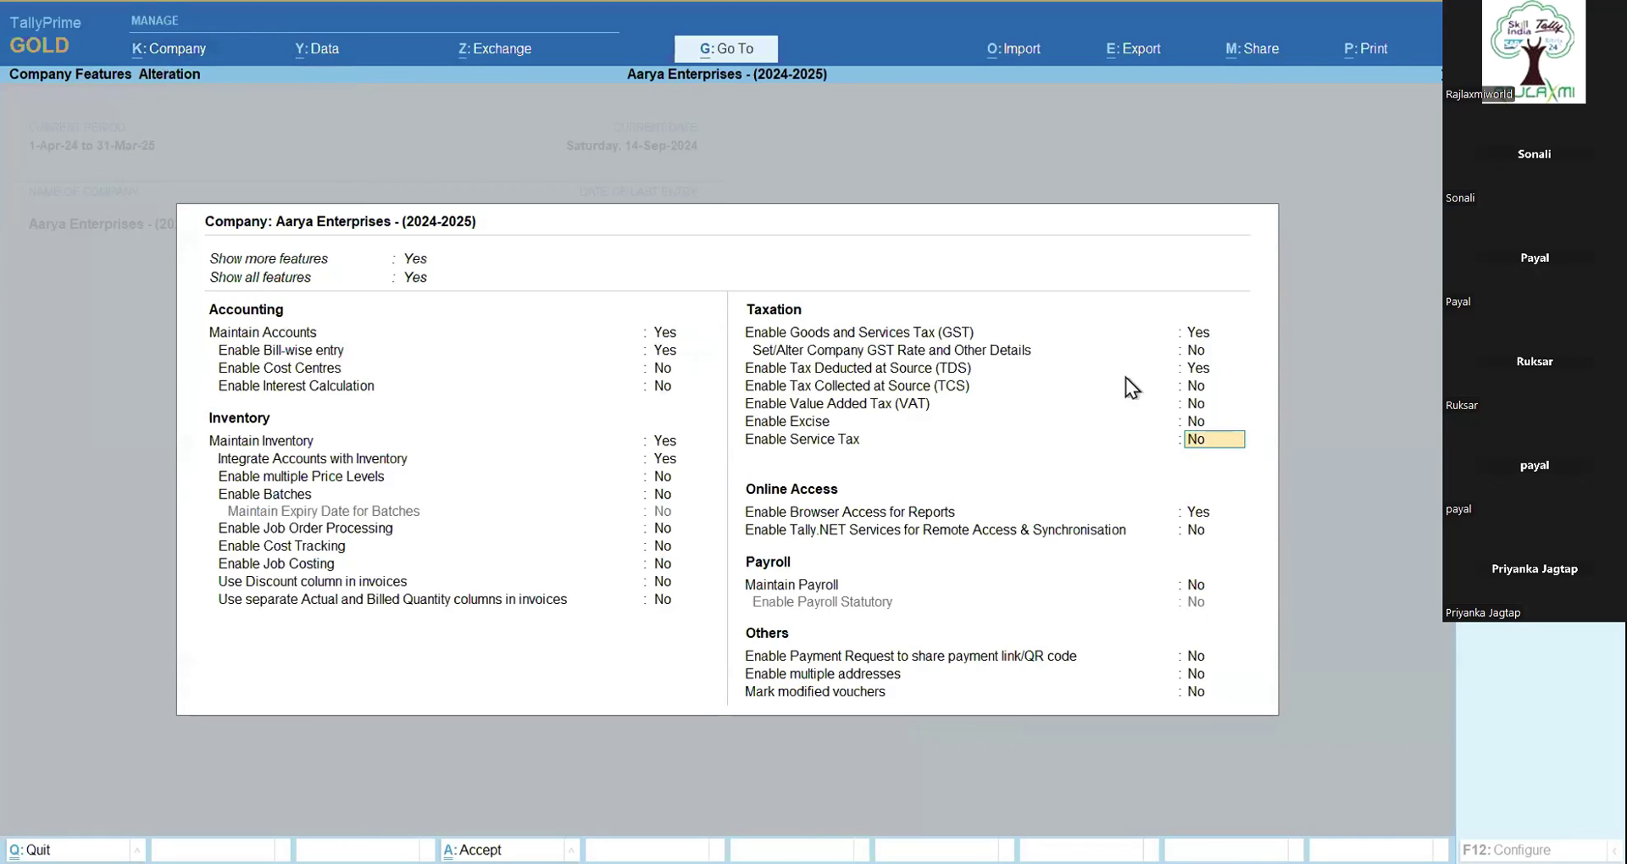
left_click(1192, 333)
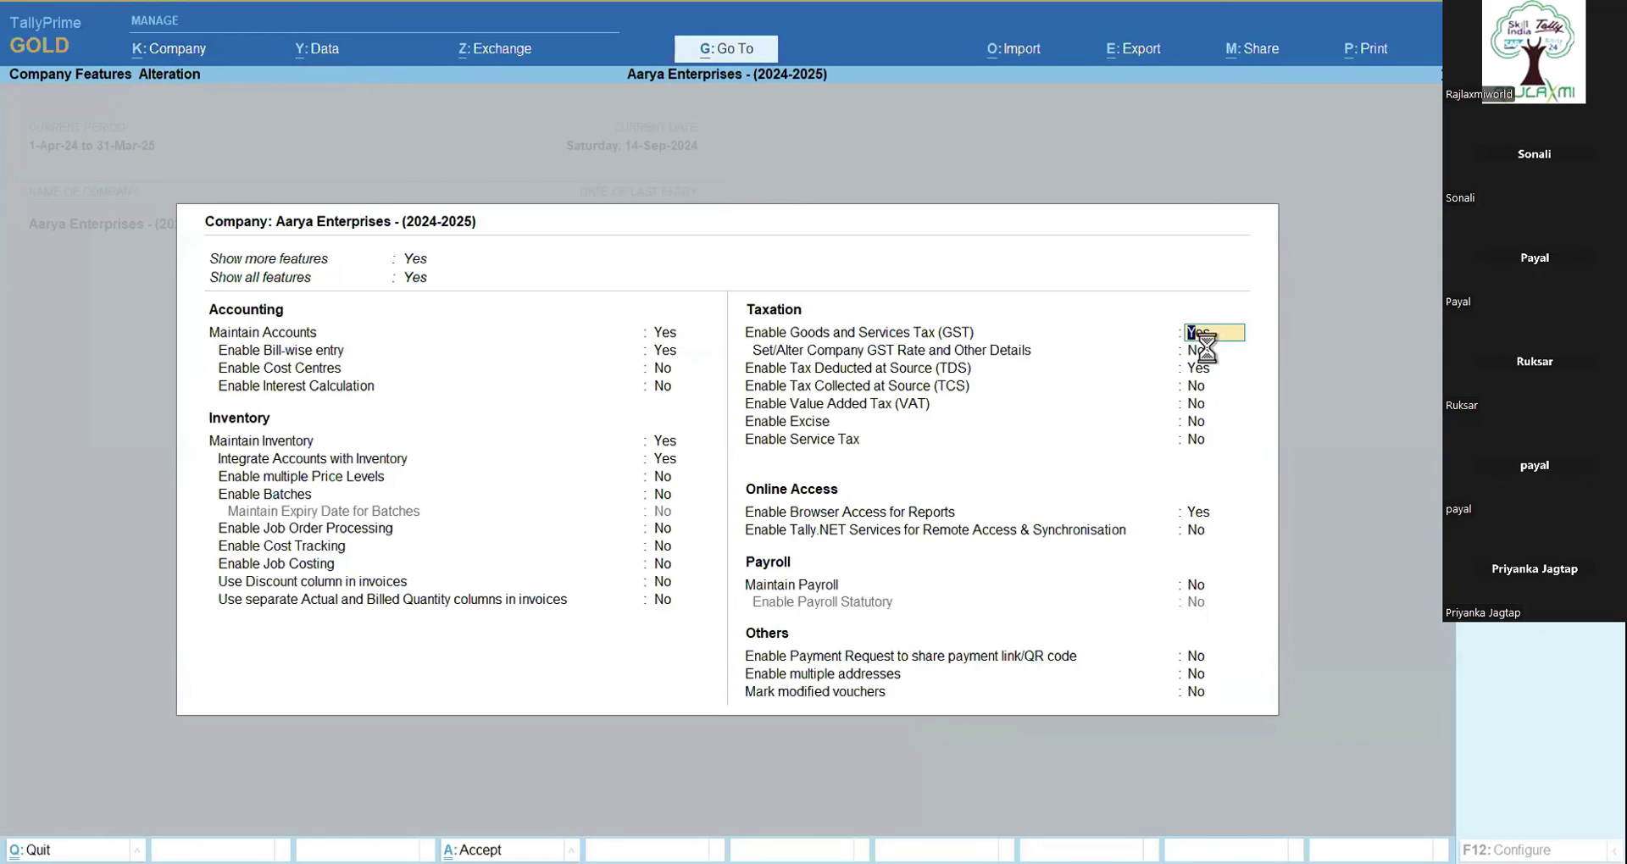
key("Return")
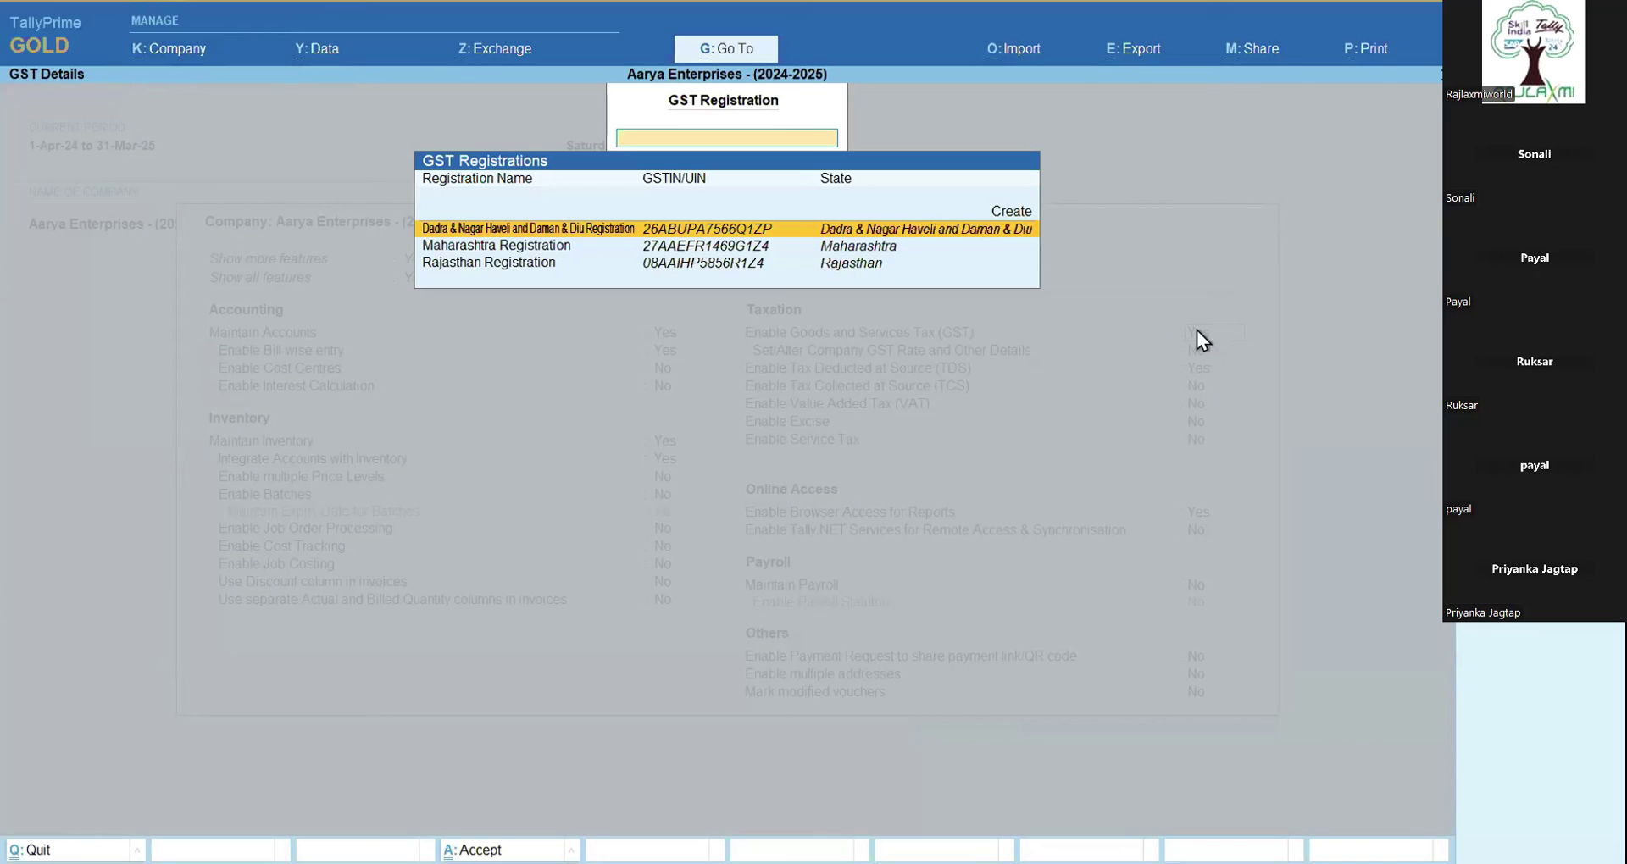
key("Down")
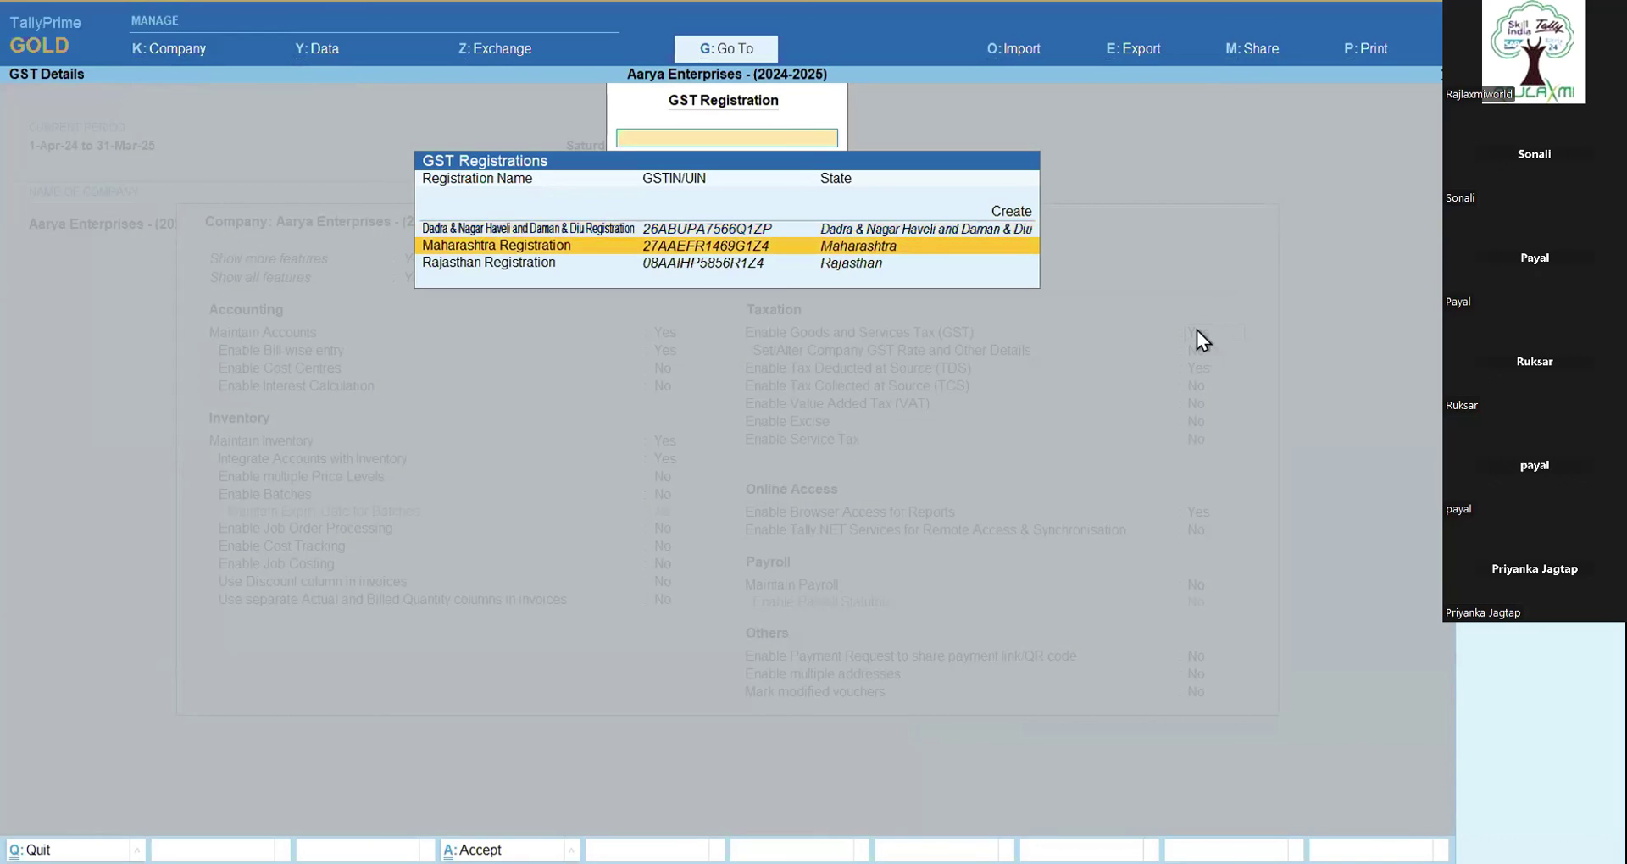
key("Return")
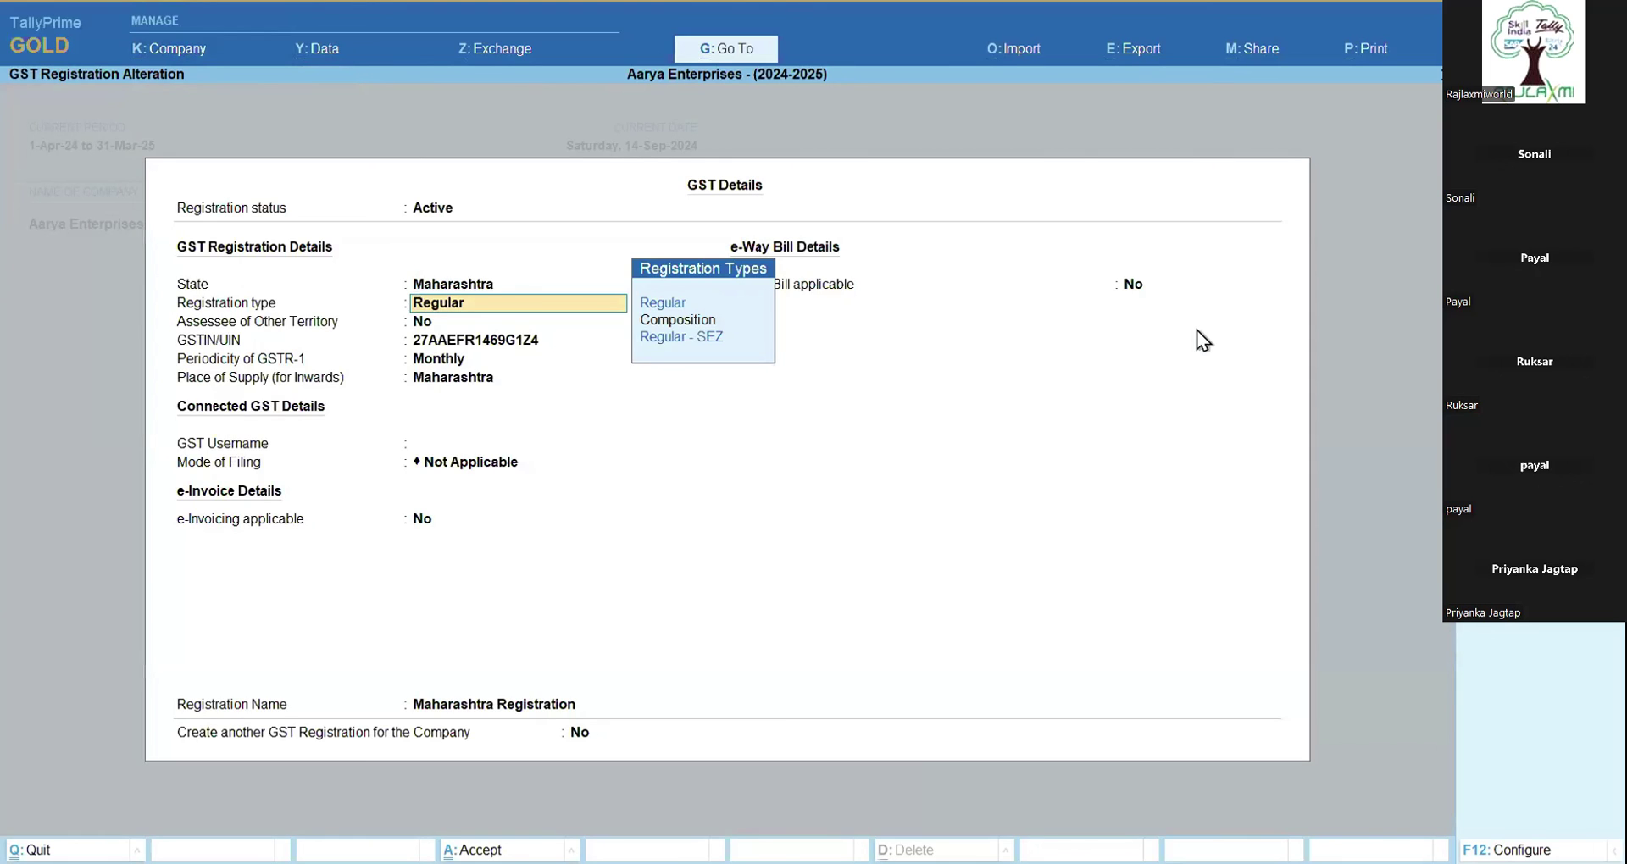
Step: Keep the existing registration details and set the GST Username to Aarya
key("Return")
key("Return")
key("Return")
key("Return")
key("Return")
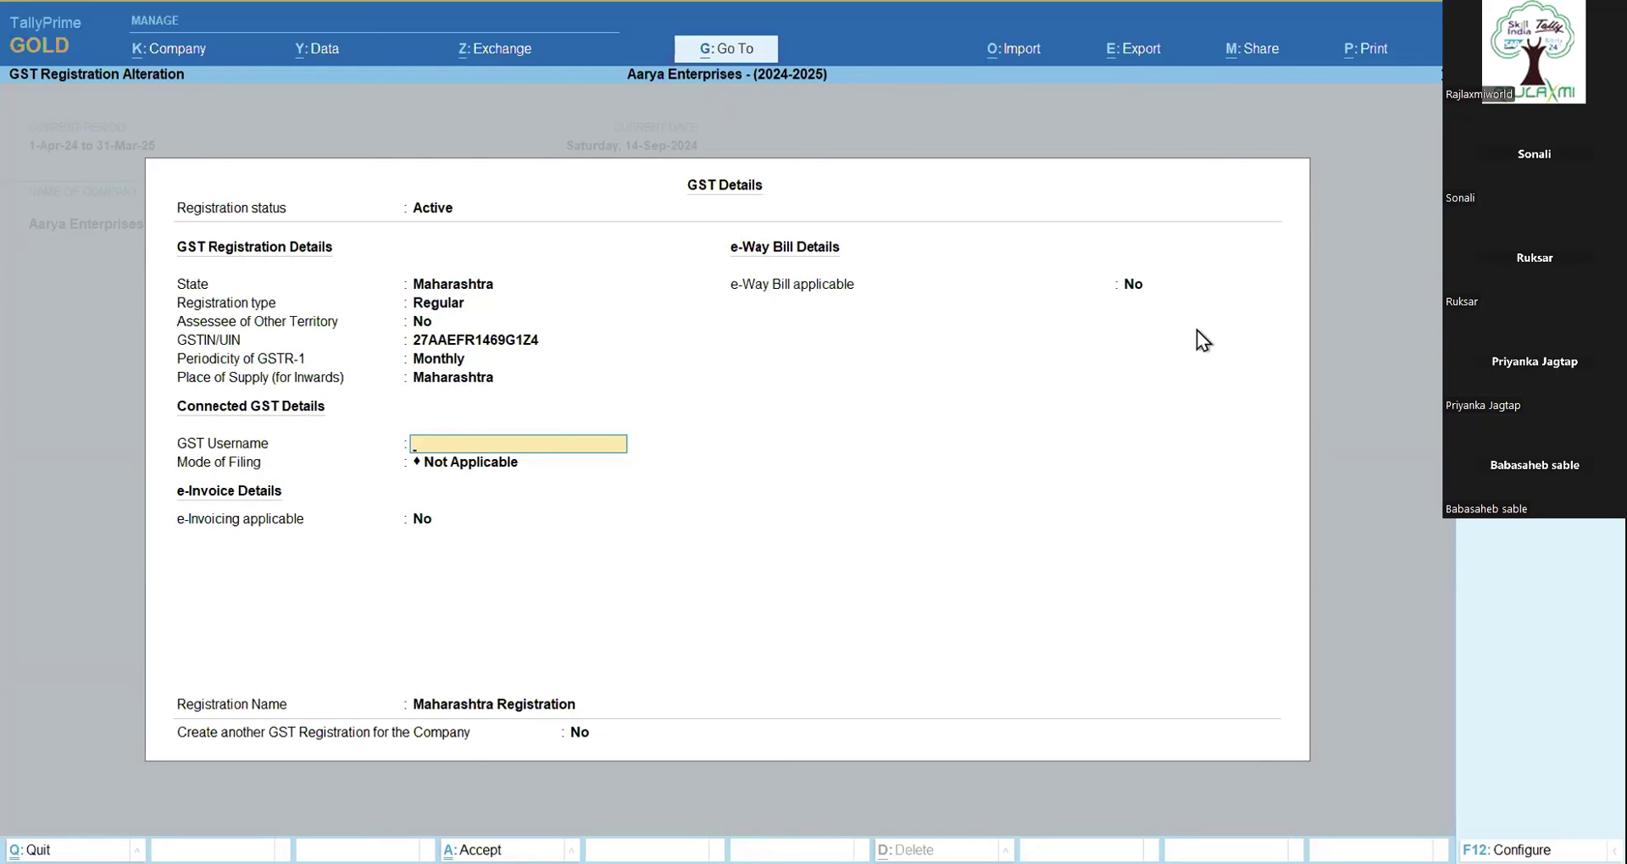
type("Aarya")
key("Return")
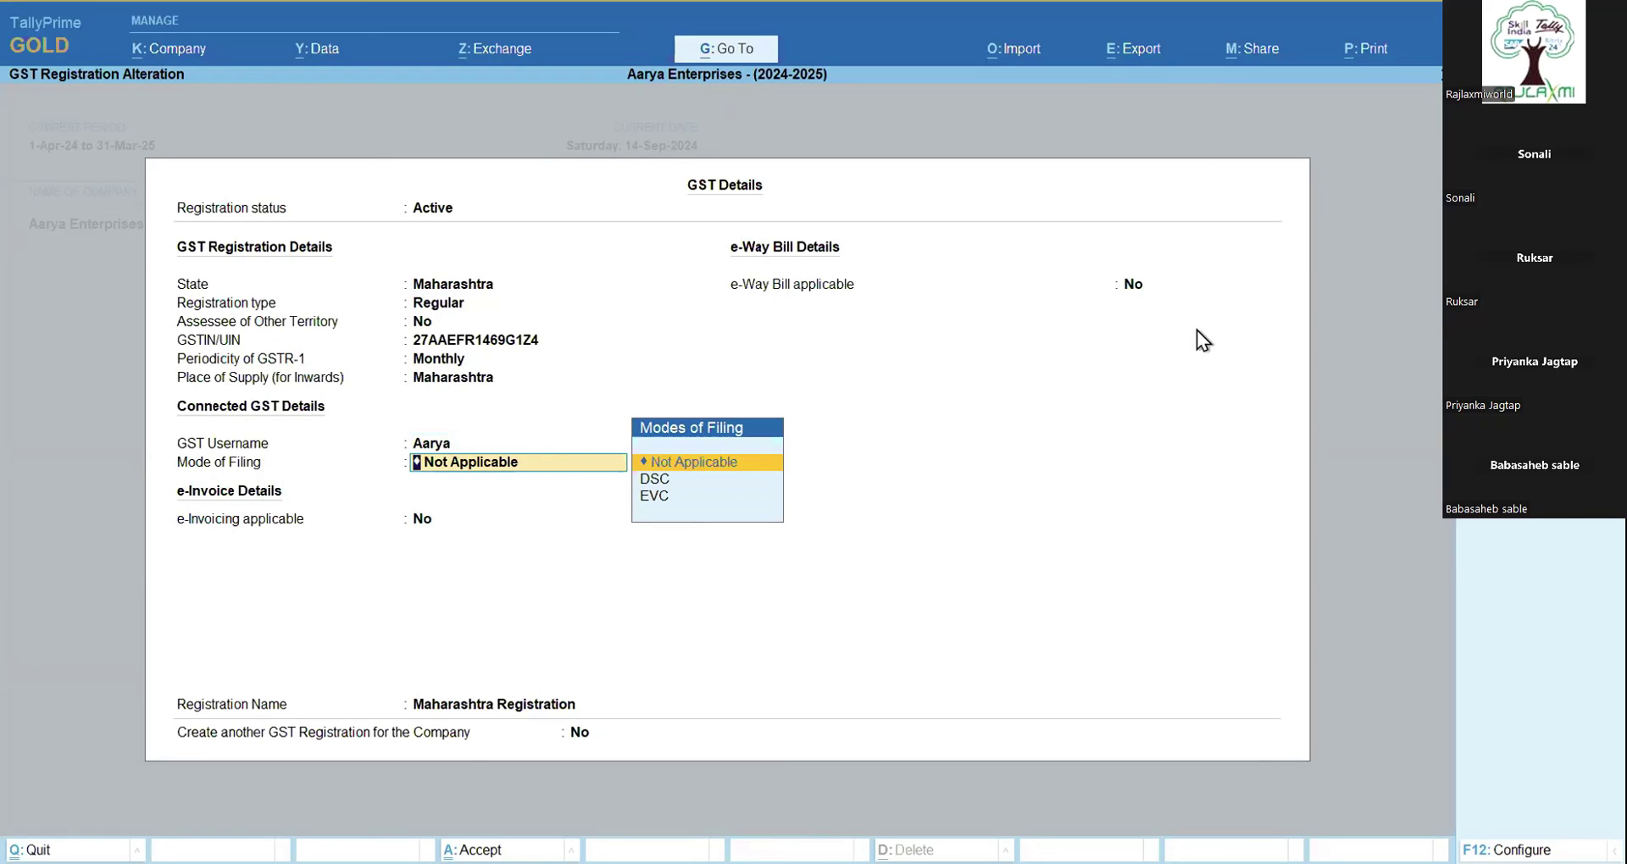
Step: Set the Mode of Filing to EVC and save the registration and the company features
key("Down")
key("Down")
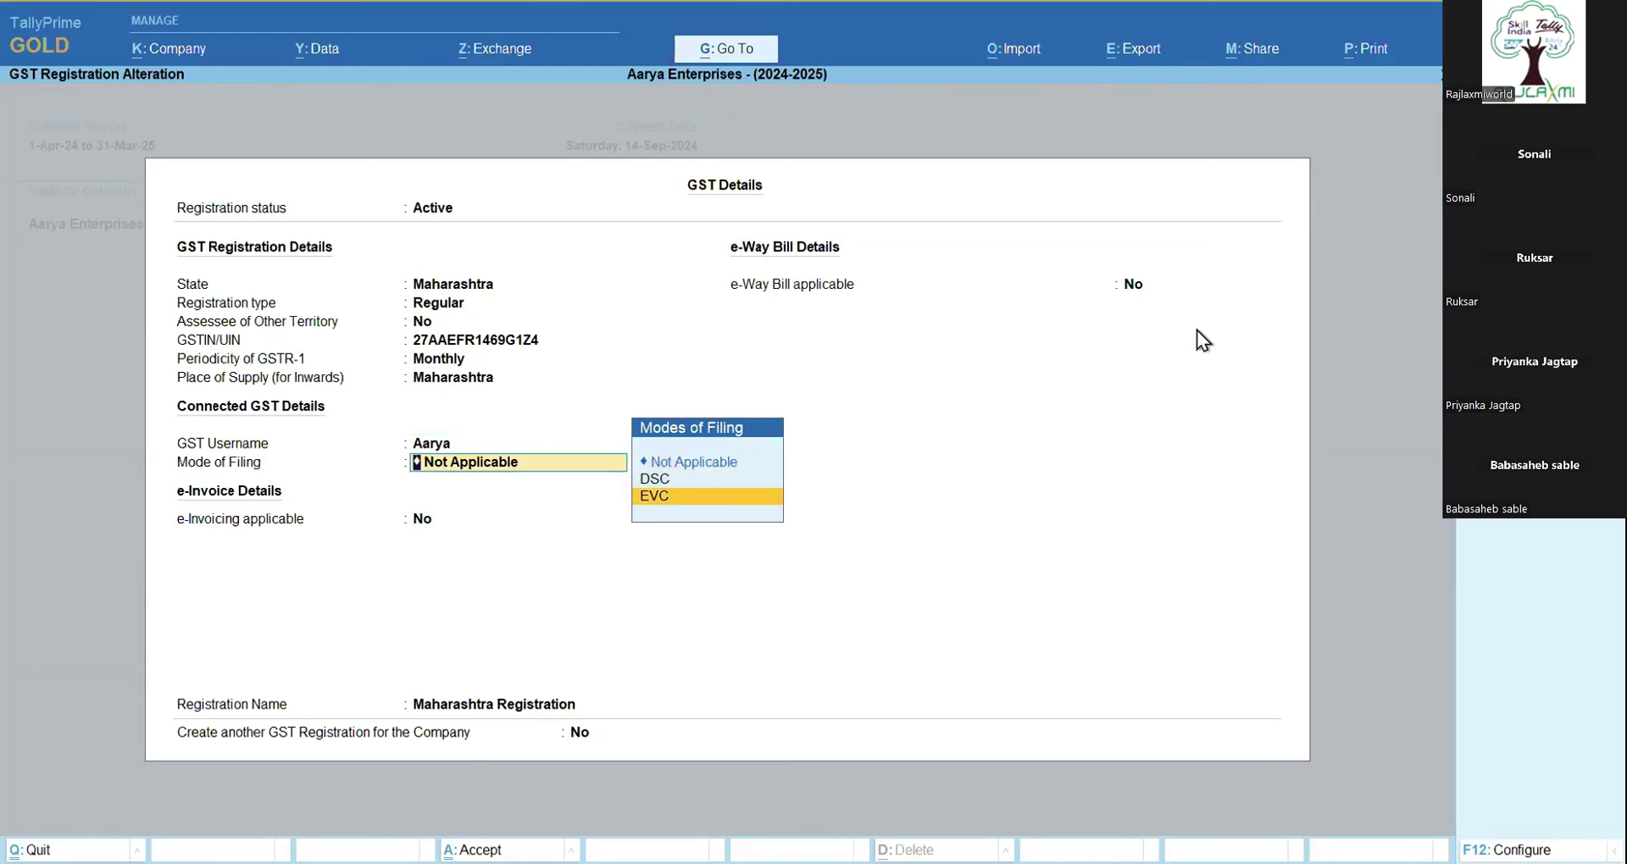
key("Return")
key("ctrl")
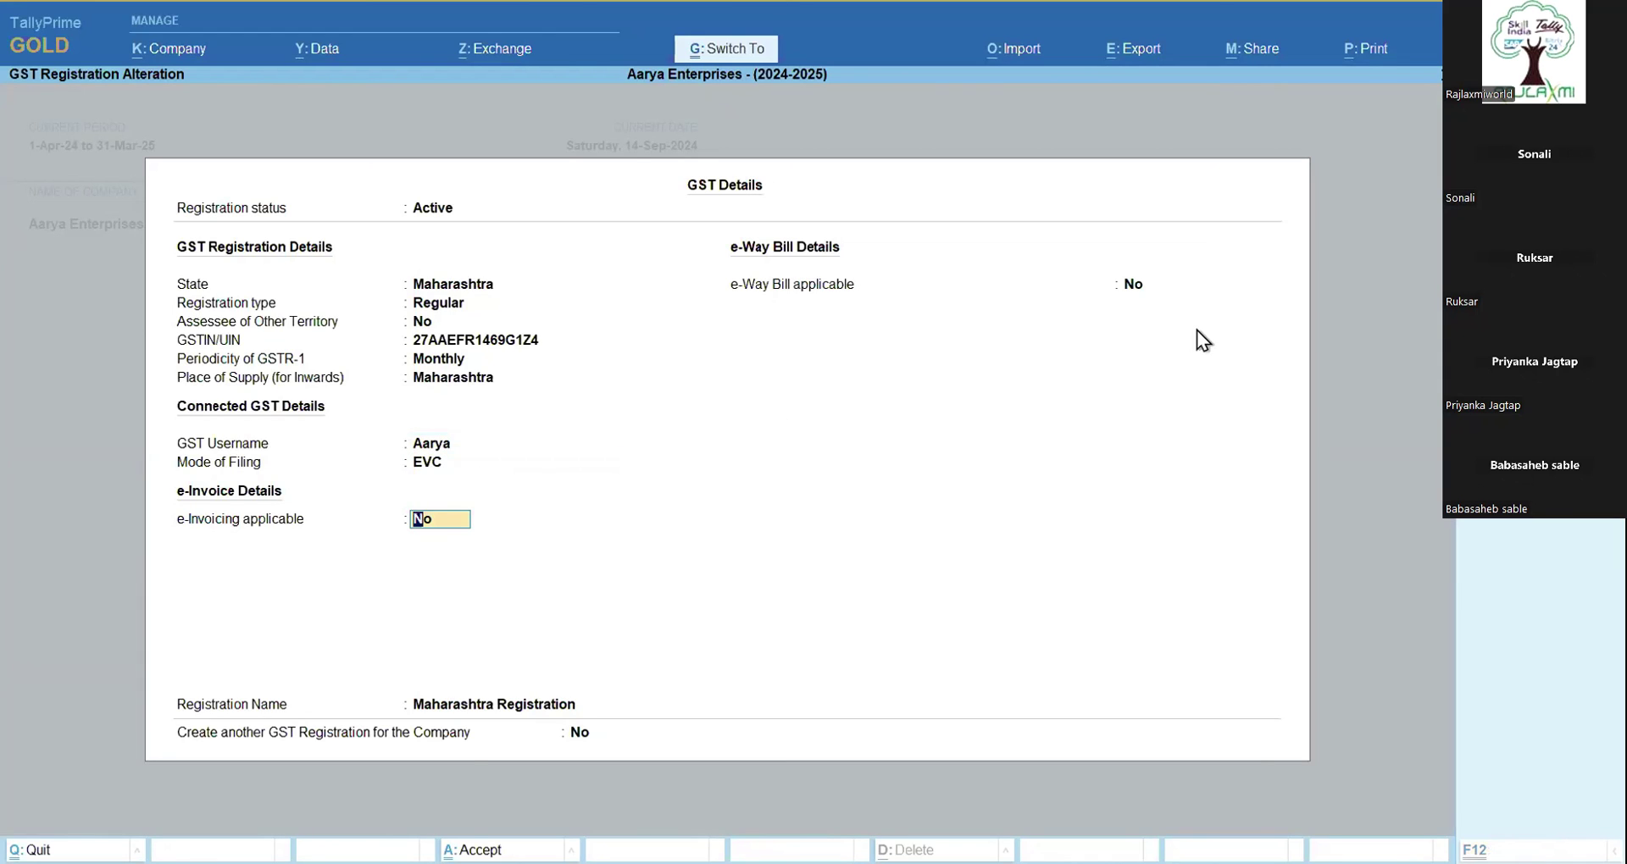
key("ctrl+a")
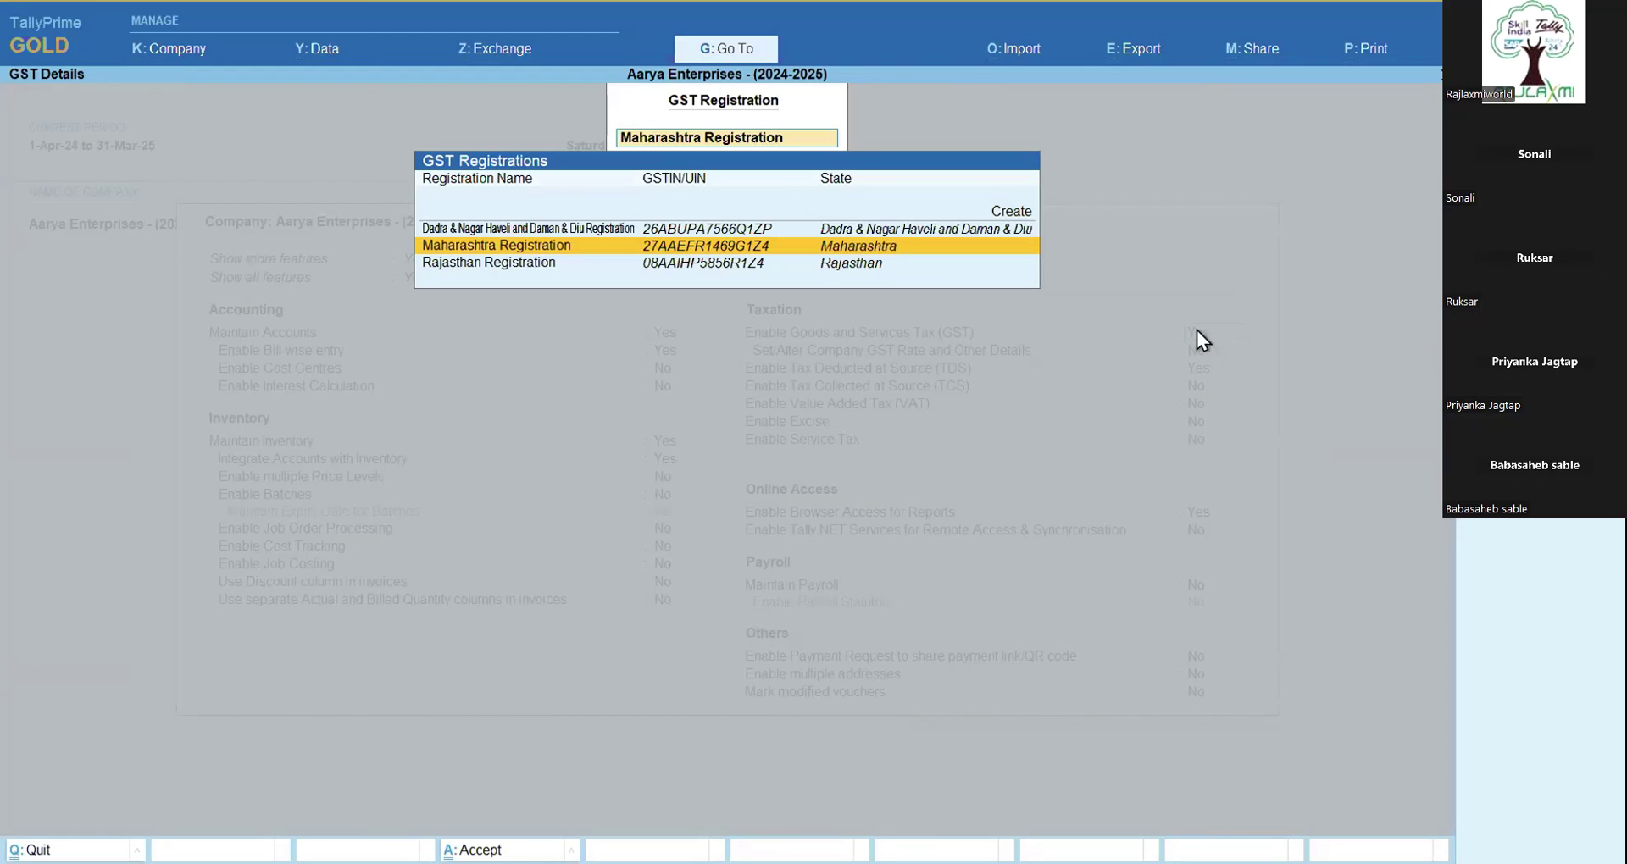
key("BackSpace")
key("Escape")
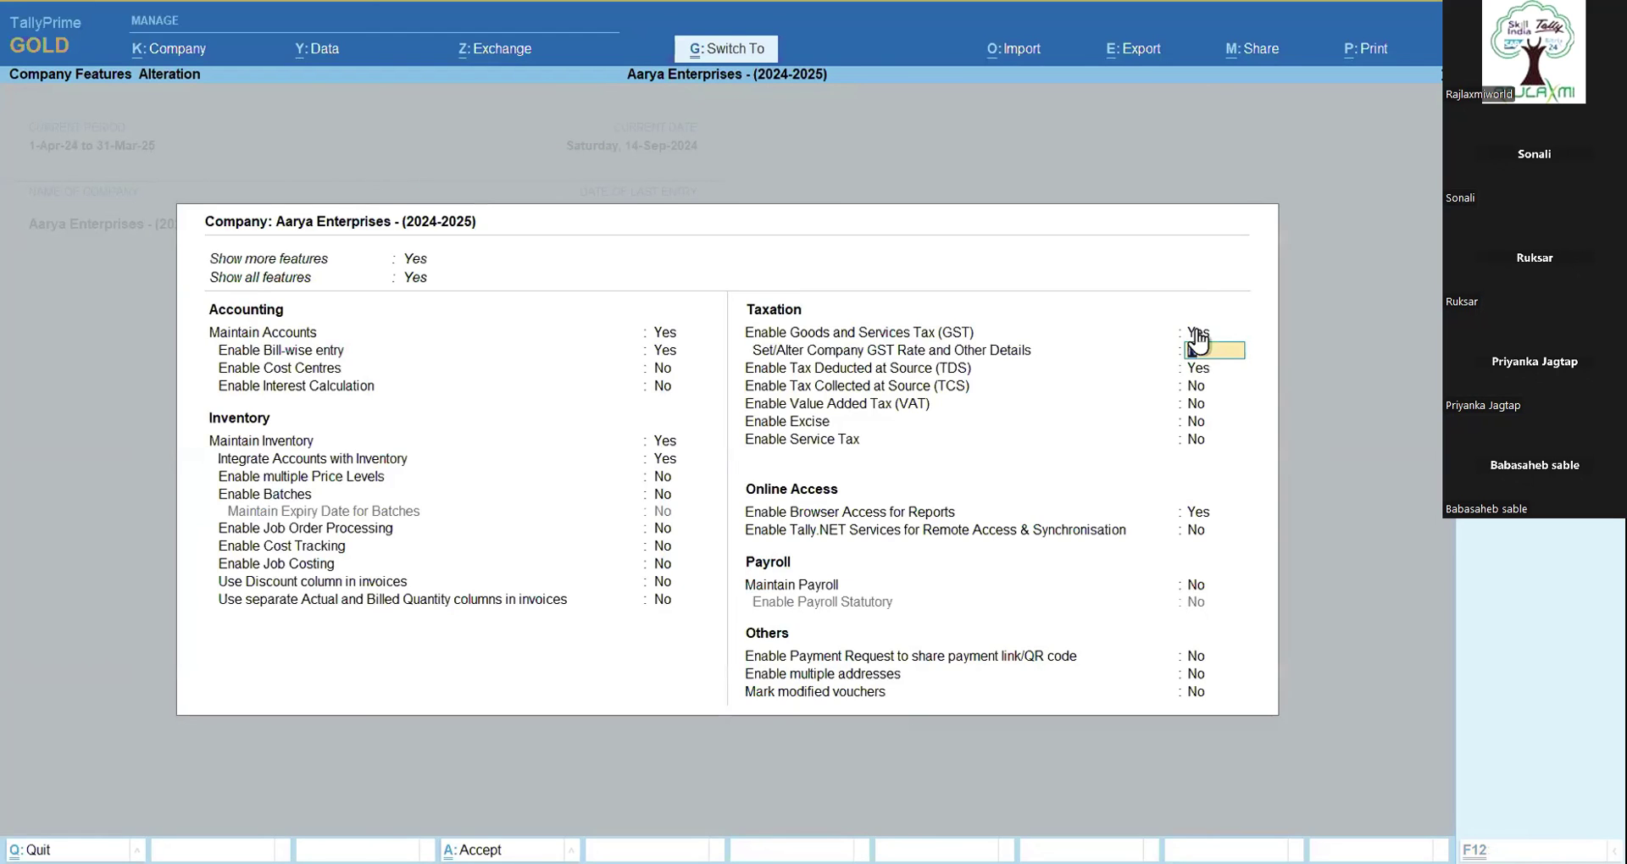
key("ctrl+a")
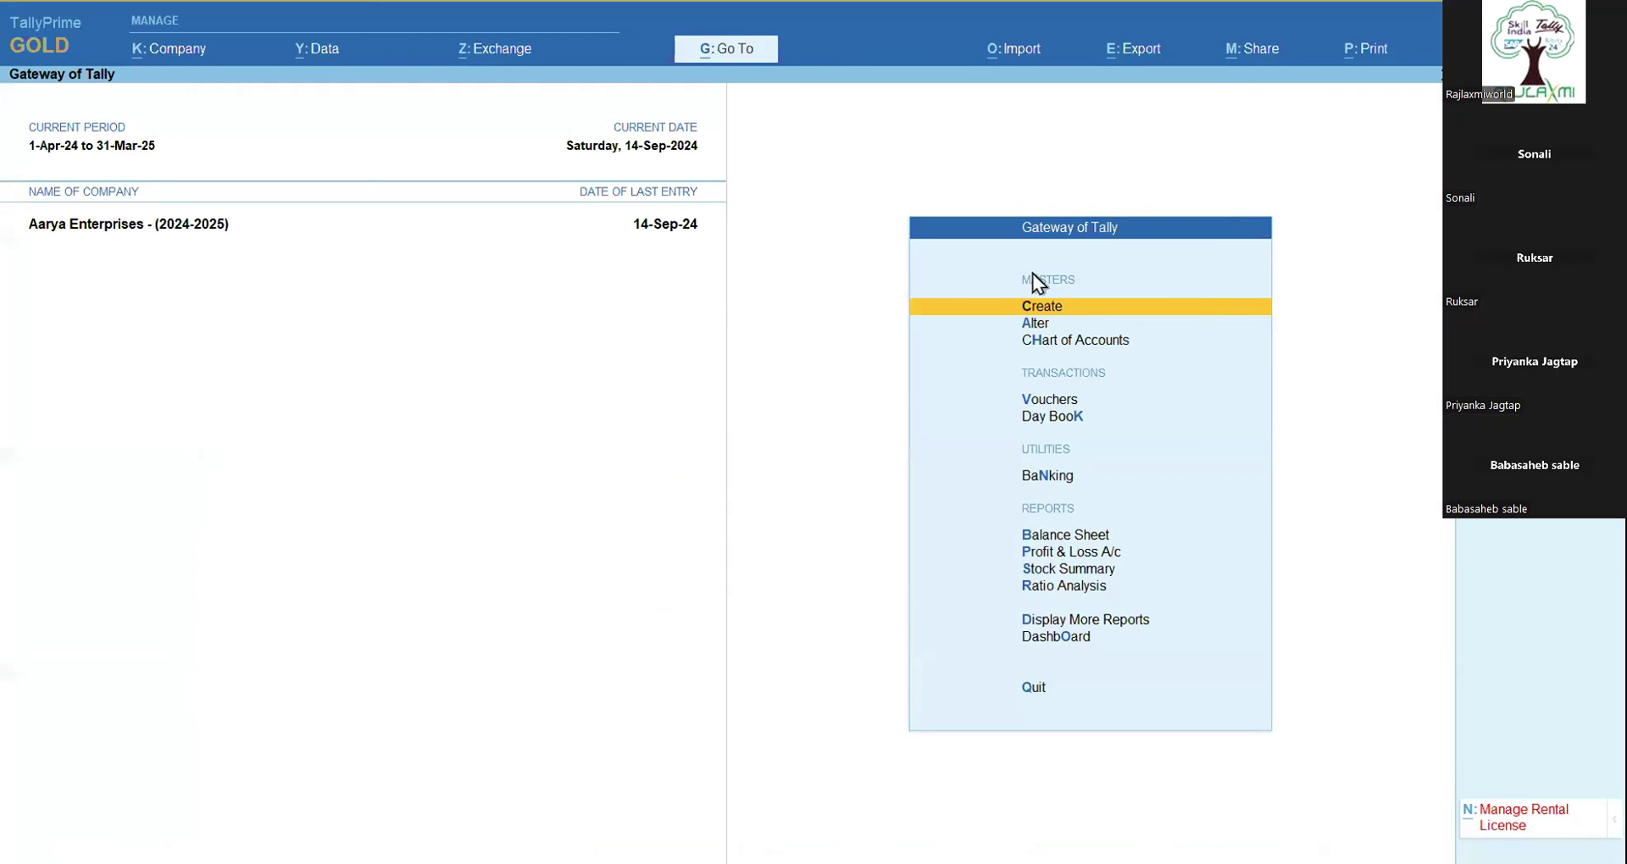
Step: View the GST login OTP request for the Maharashtra Registration, and return to the Gateway of Tally
left_click(328, 53)
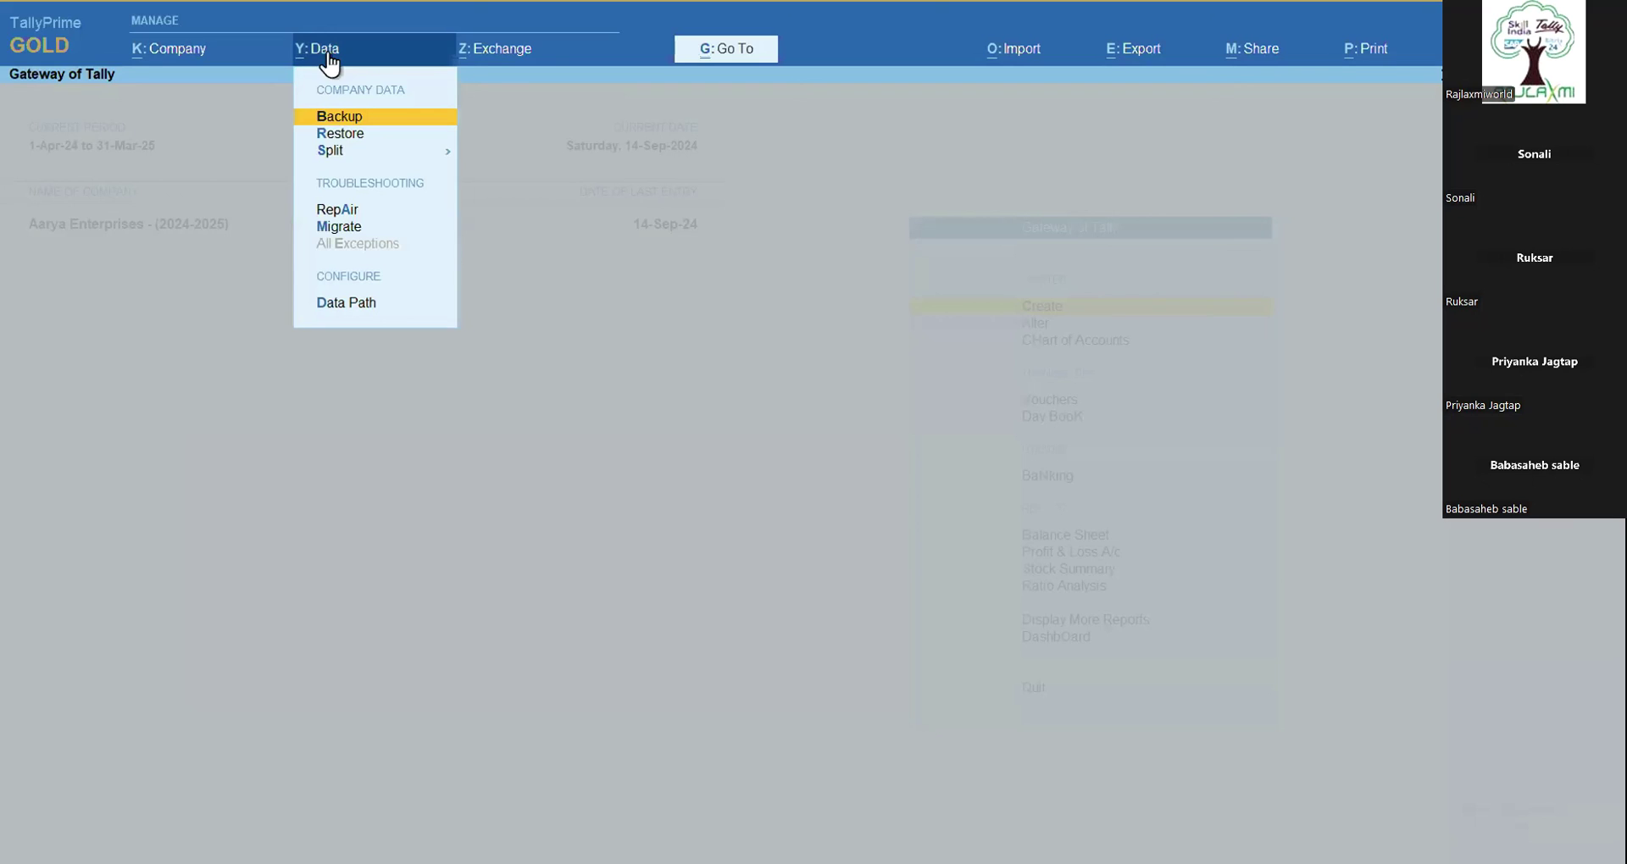
left_click(493, 61)
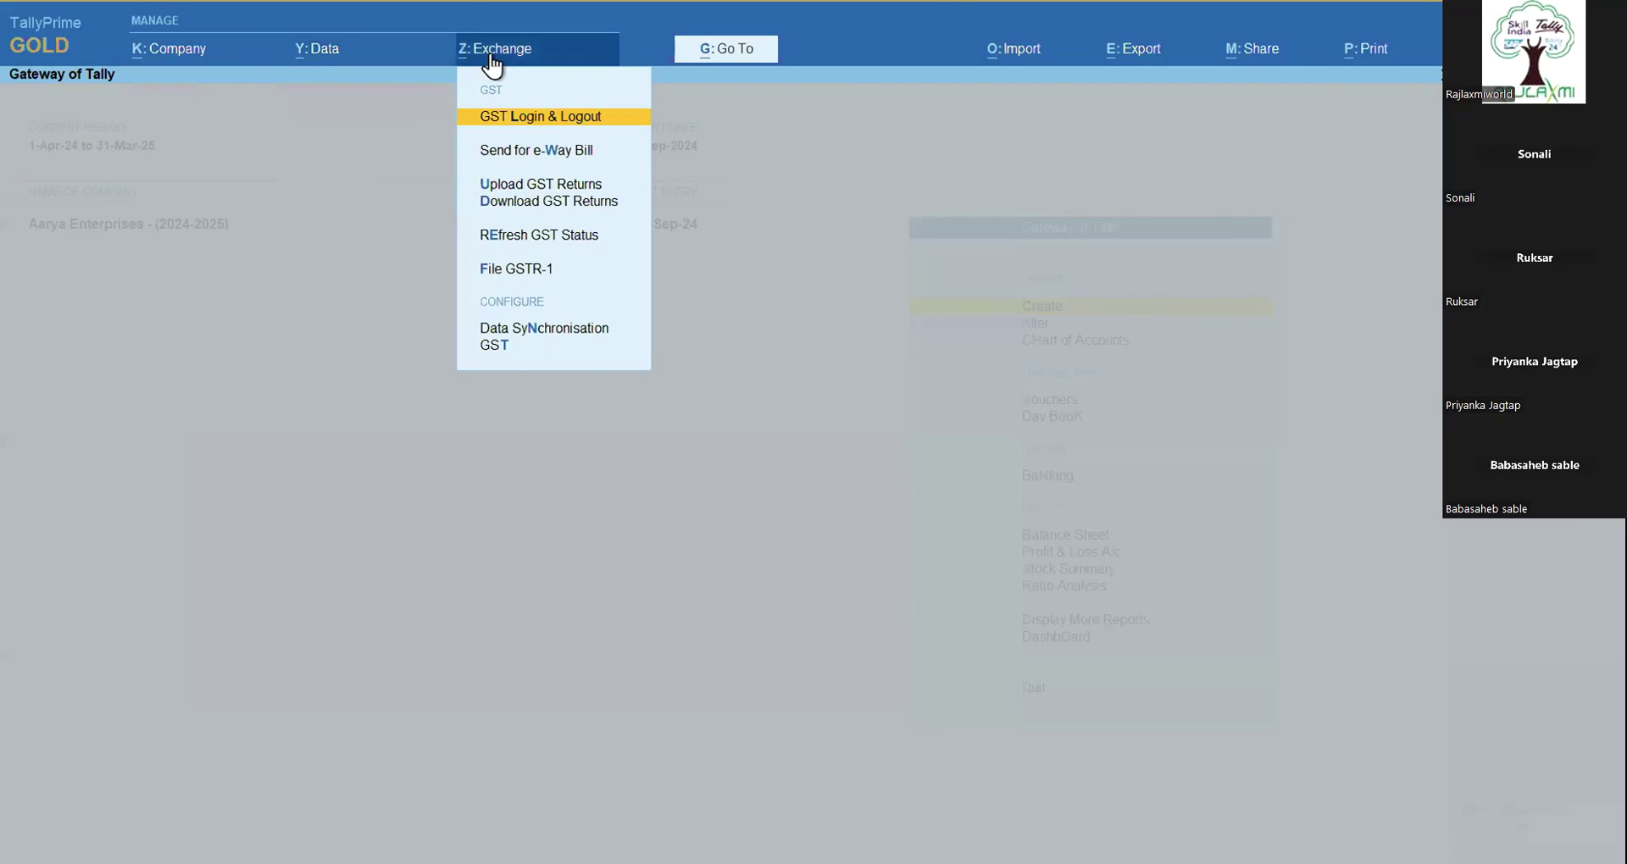
left_click(532, 124)
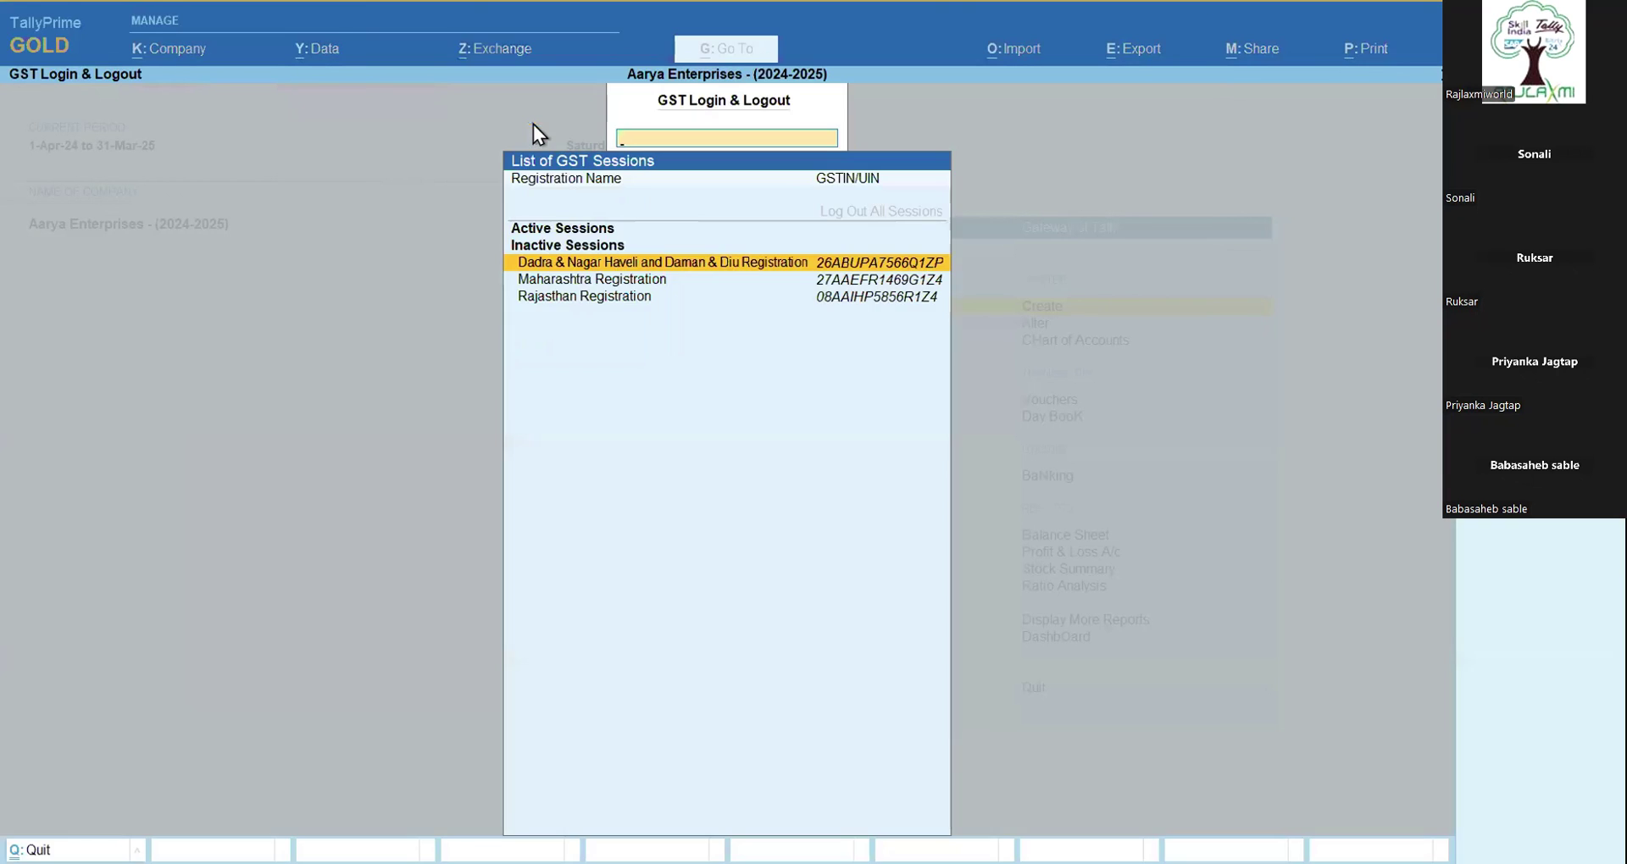
left_click(608, 283)
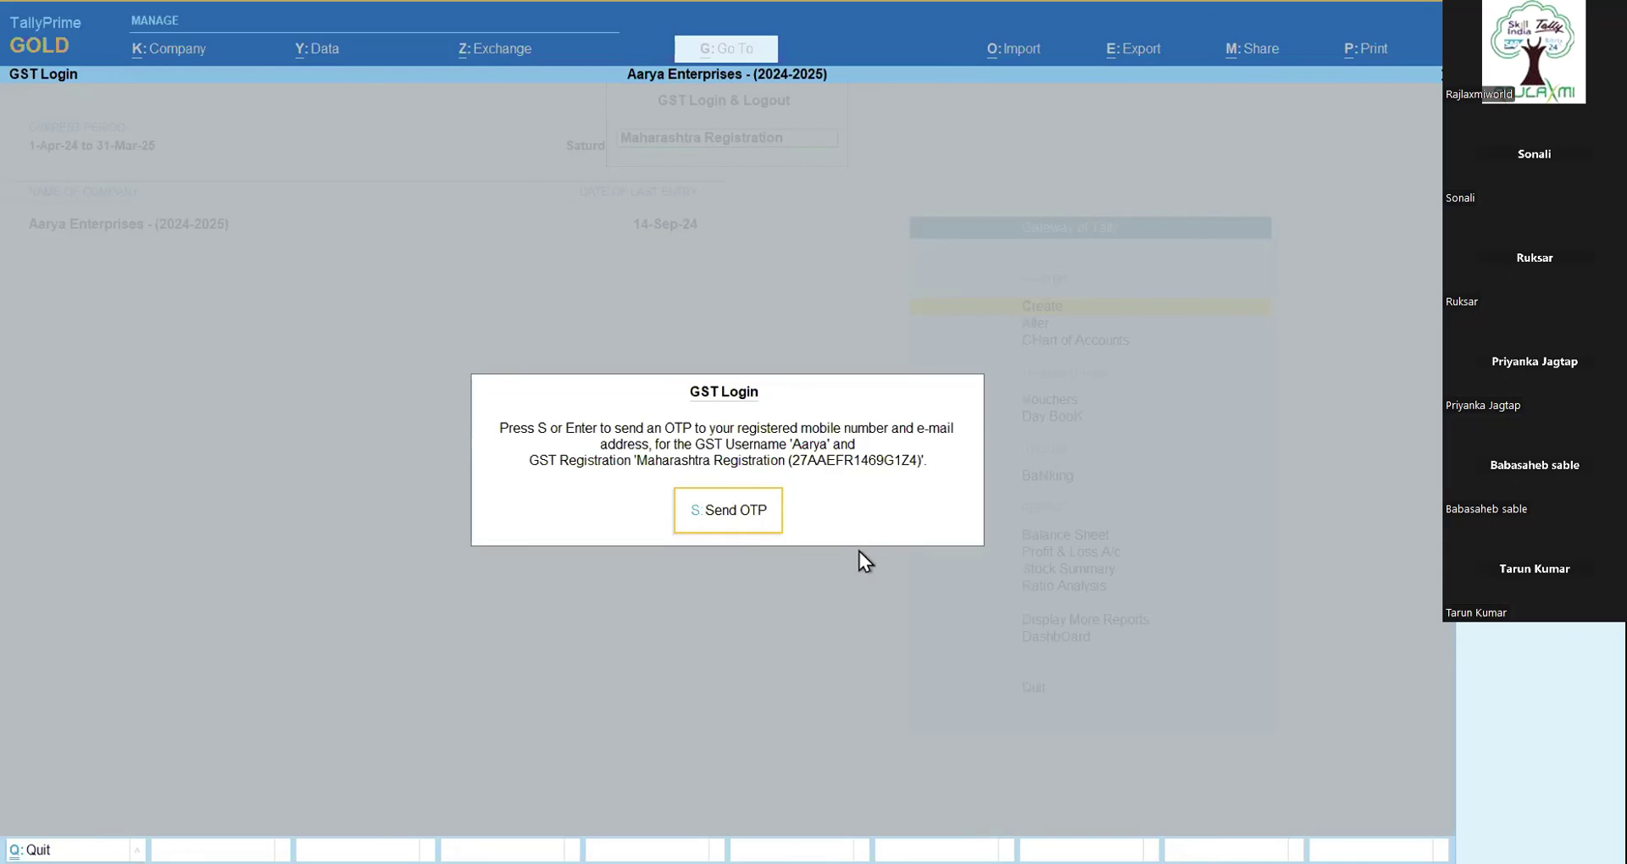
left_click(739, 532)
key("Escape")
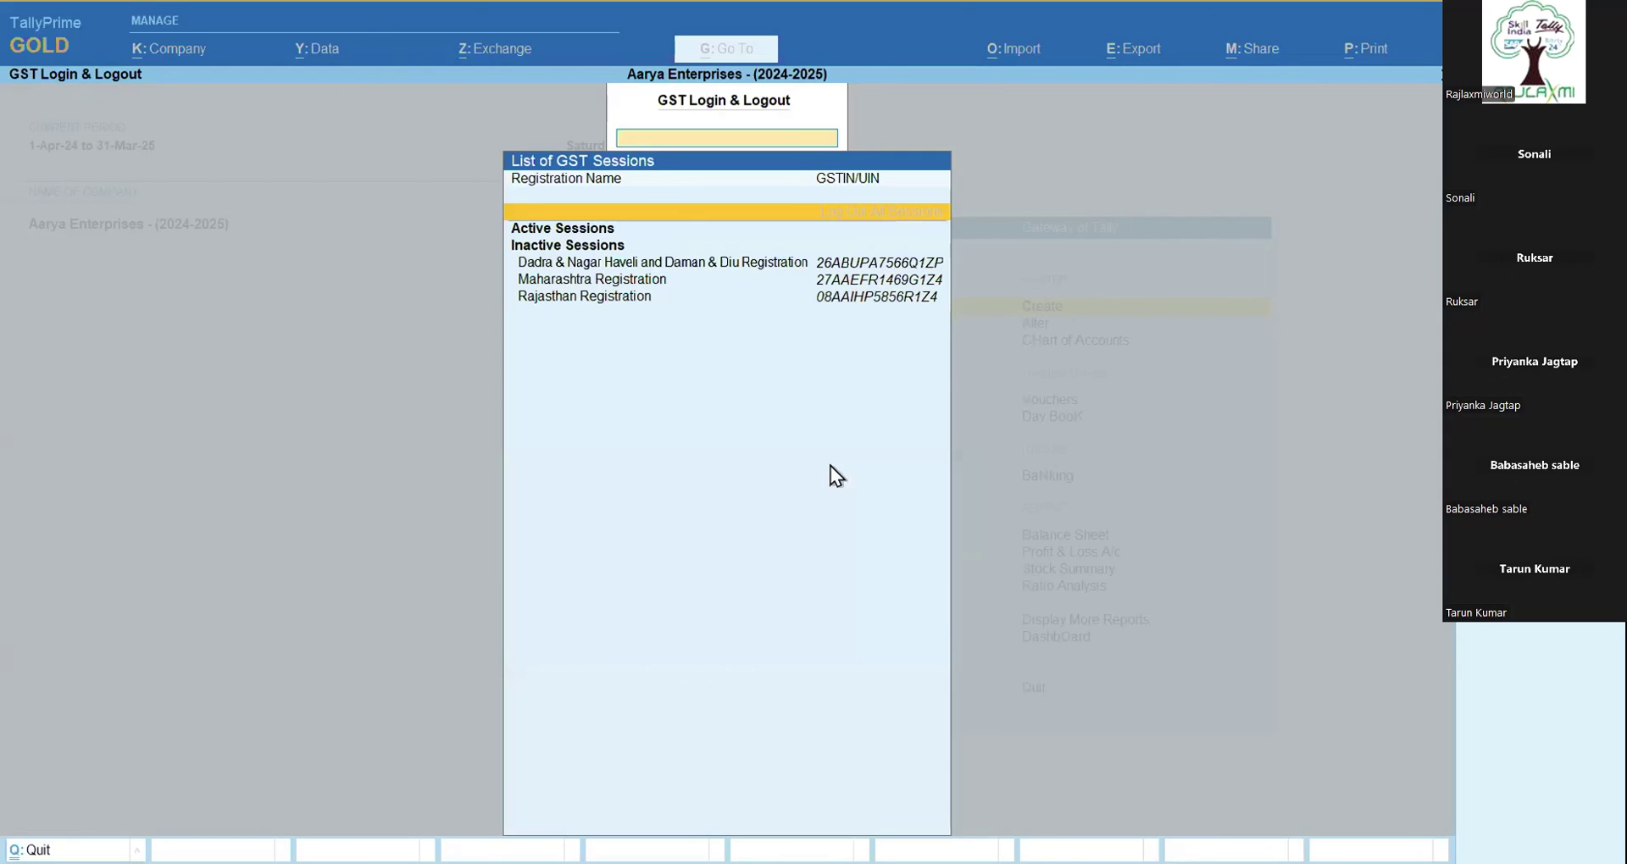
key("Escape")
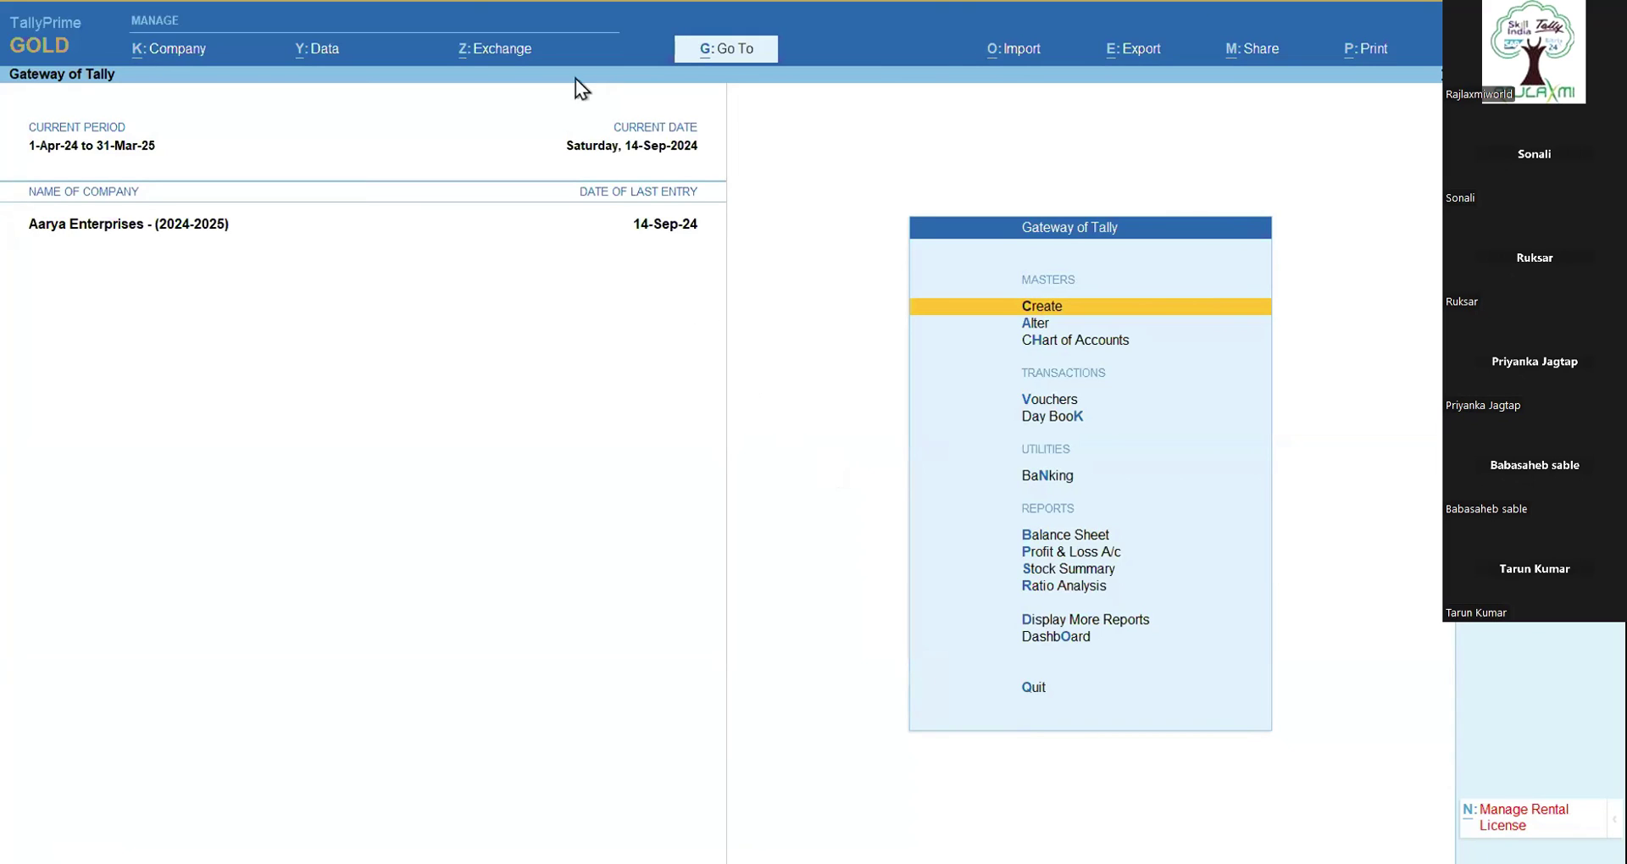
Step: Open the GSTR-1 return under Upload GST Returns to view the entries pending for upload
left_click(531, 51)
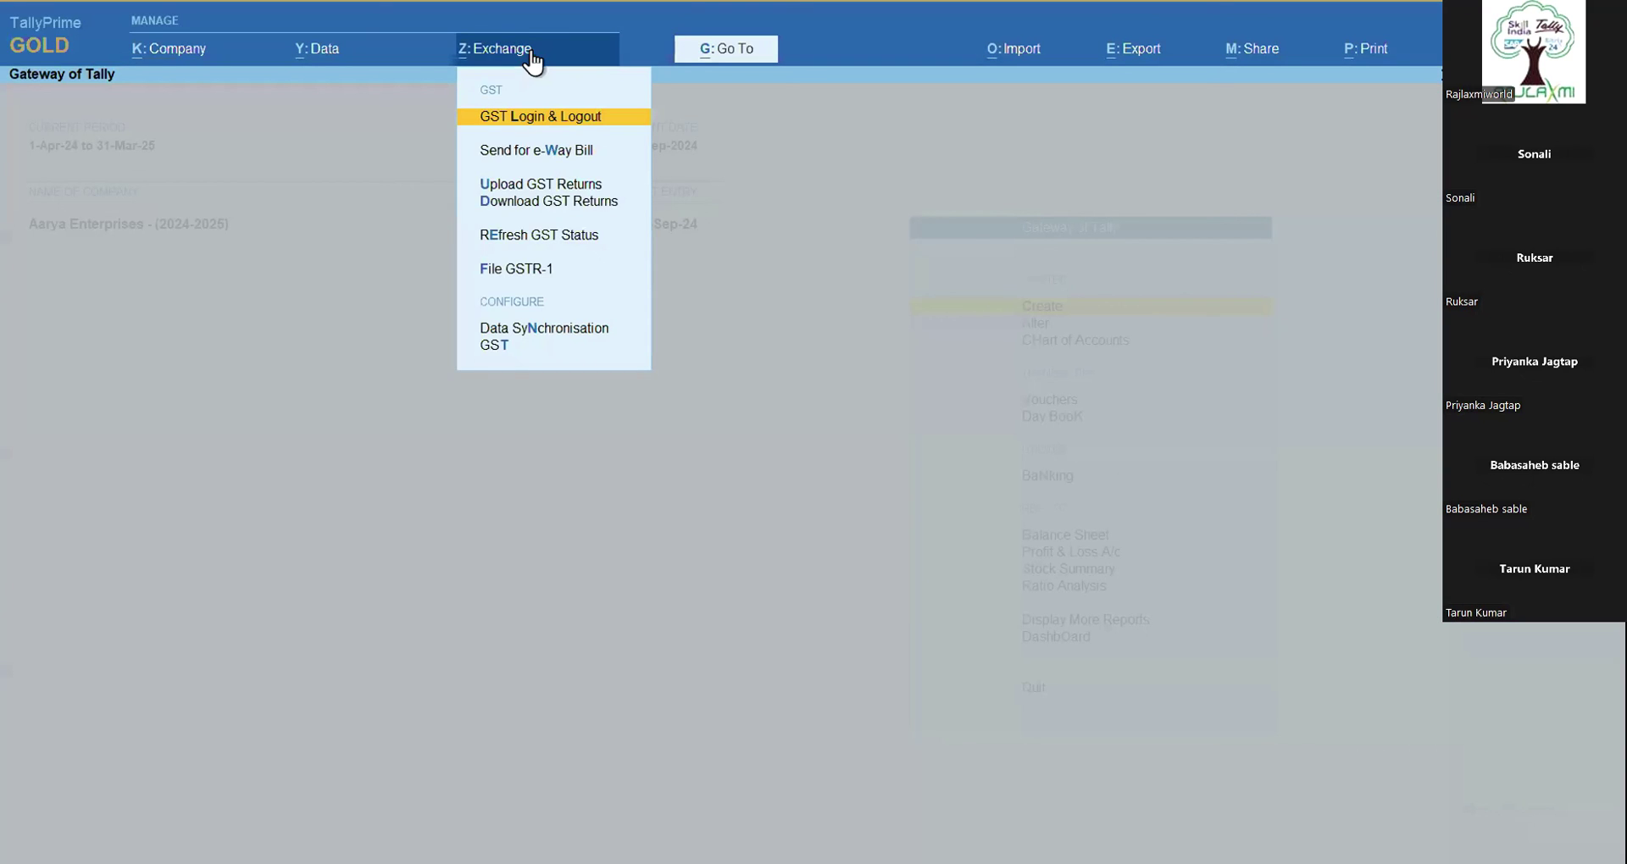
left_click(531, 186)
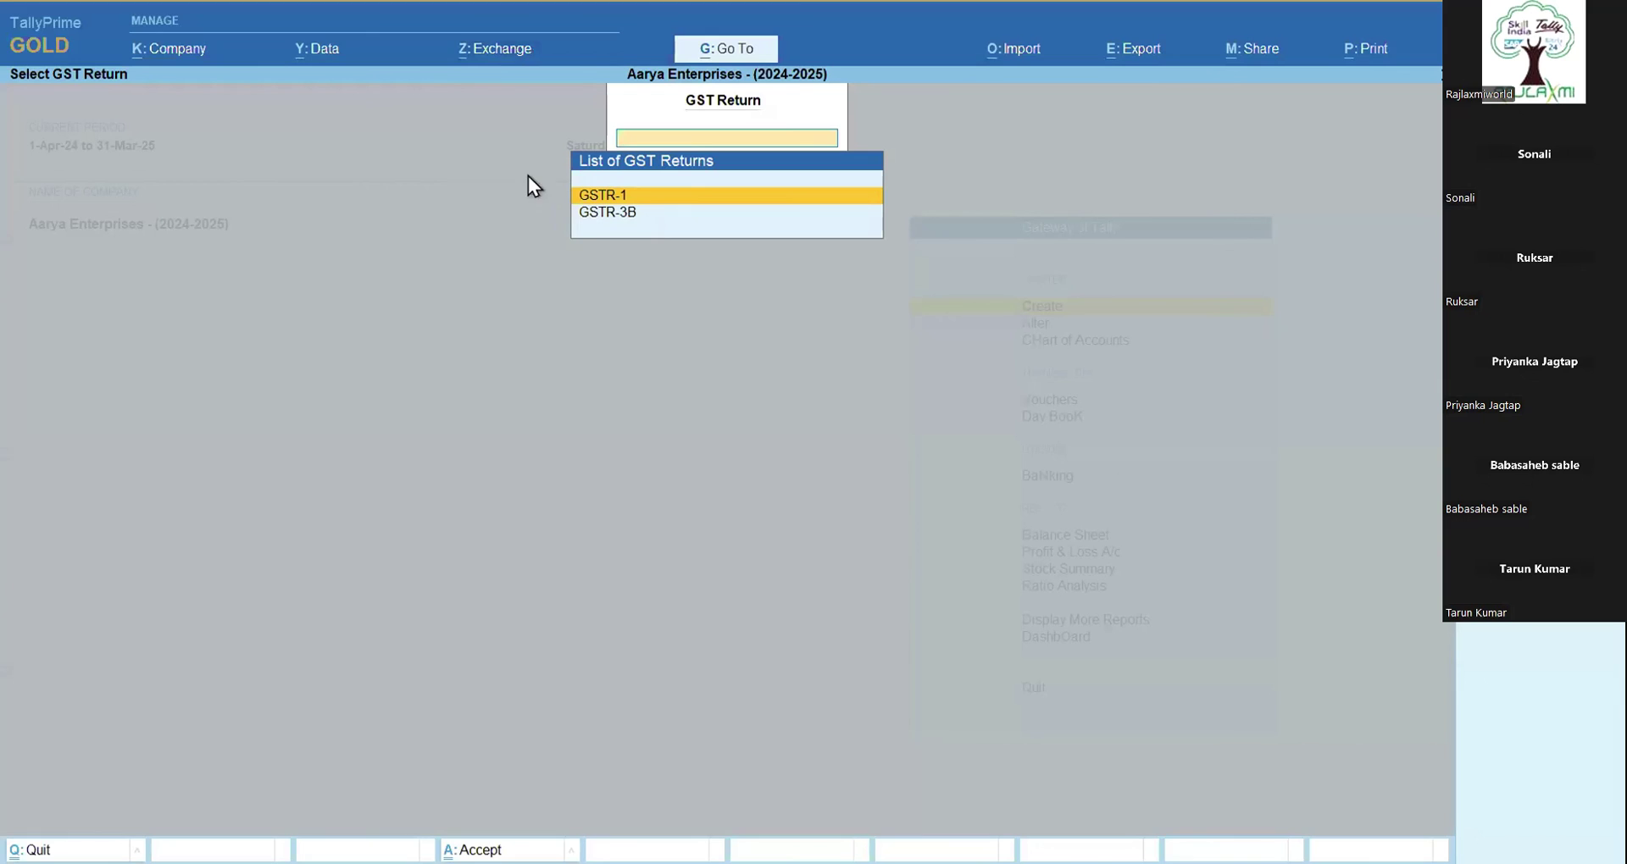
left_click(514, 49)
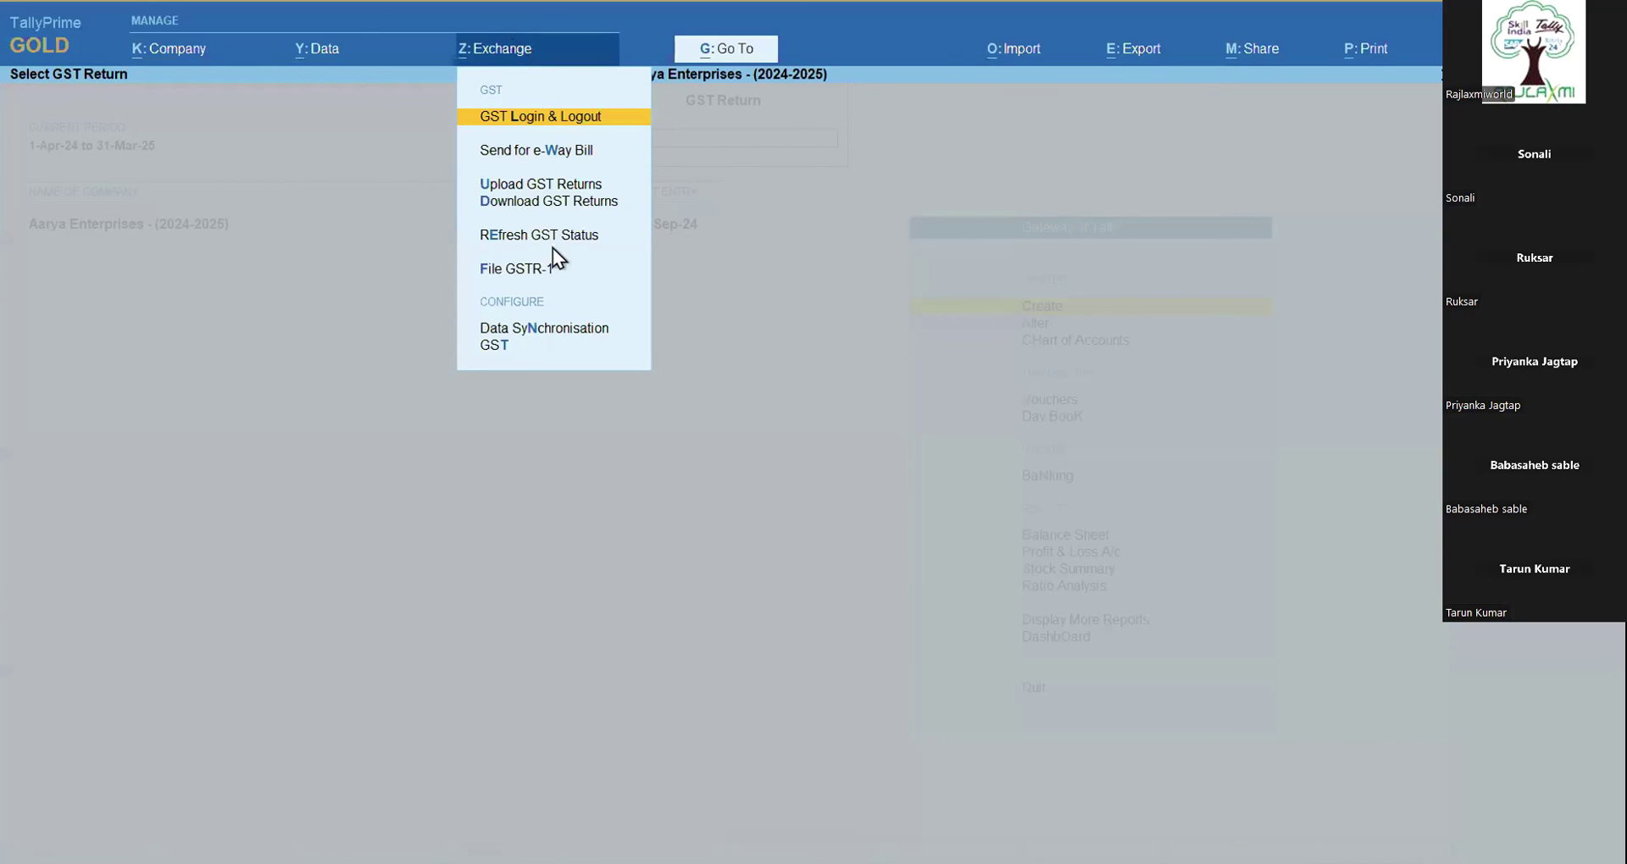
left_click(529, 186)
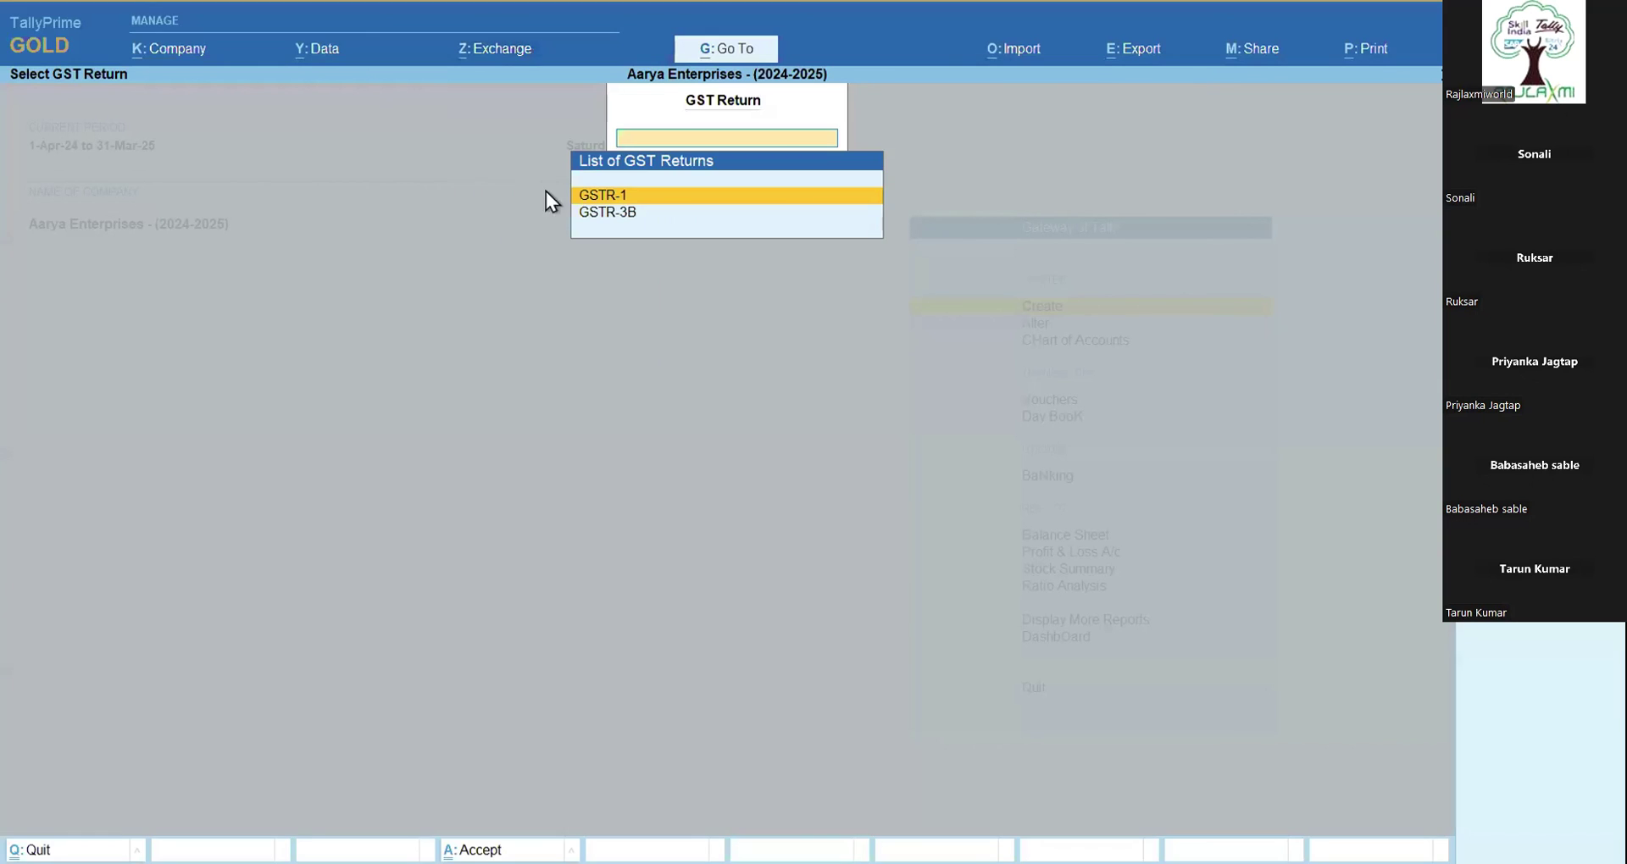
left_click(601, 195)
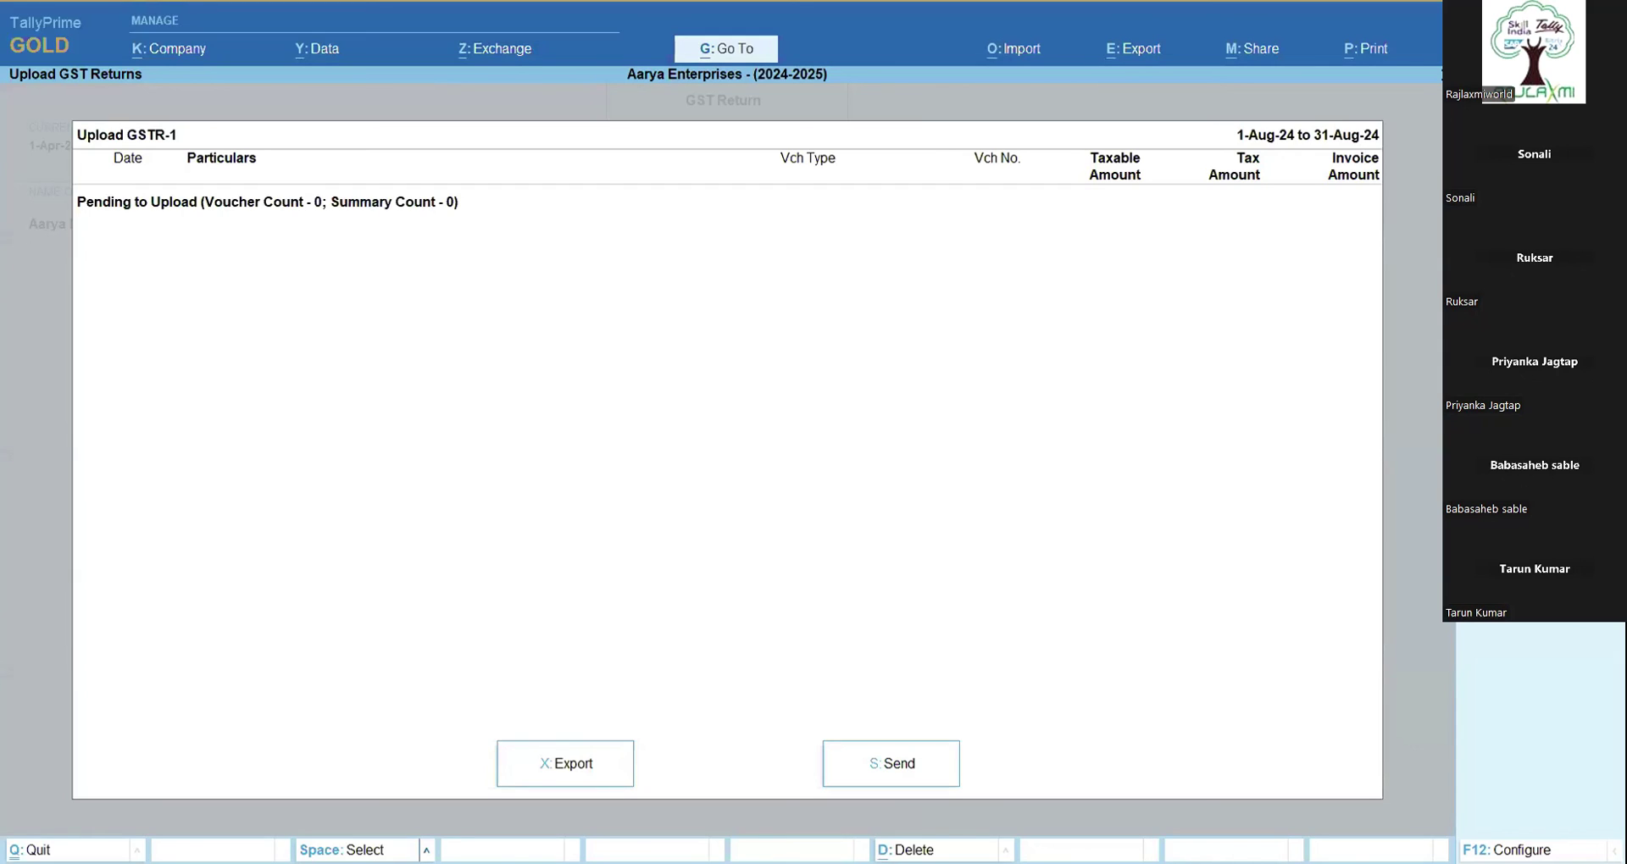
Step: Set the GSTR-1 upload period from 1-4-2024 to 30-4-2024, review the pending vouchers and leave the upload screen
mouse_move(1425, 103)
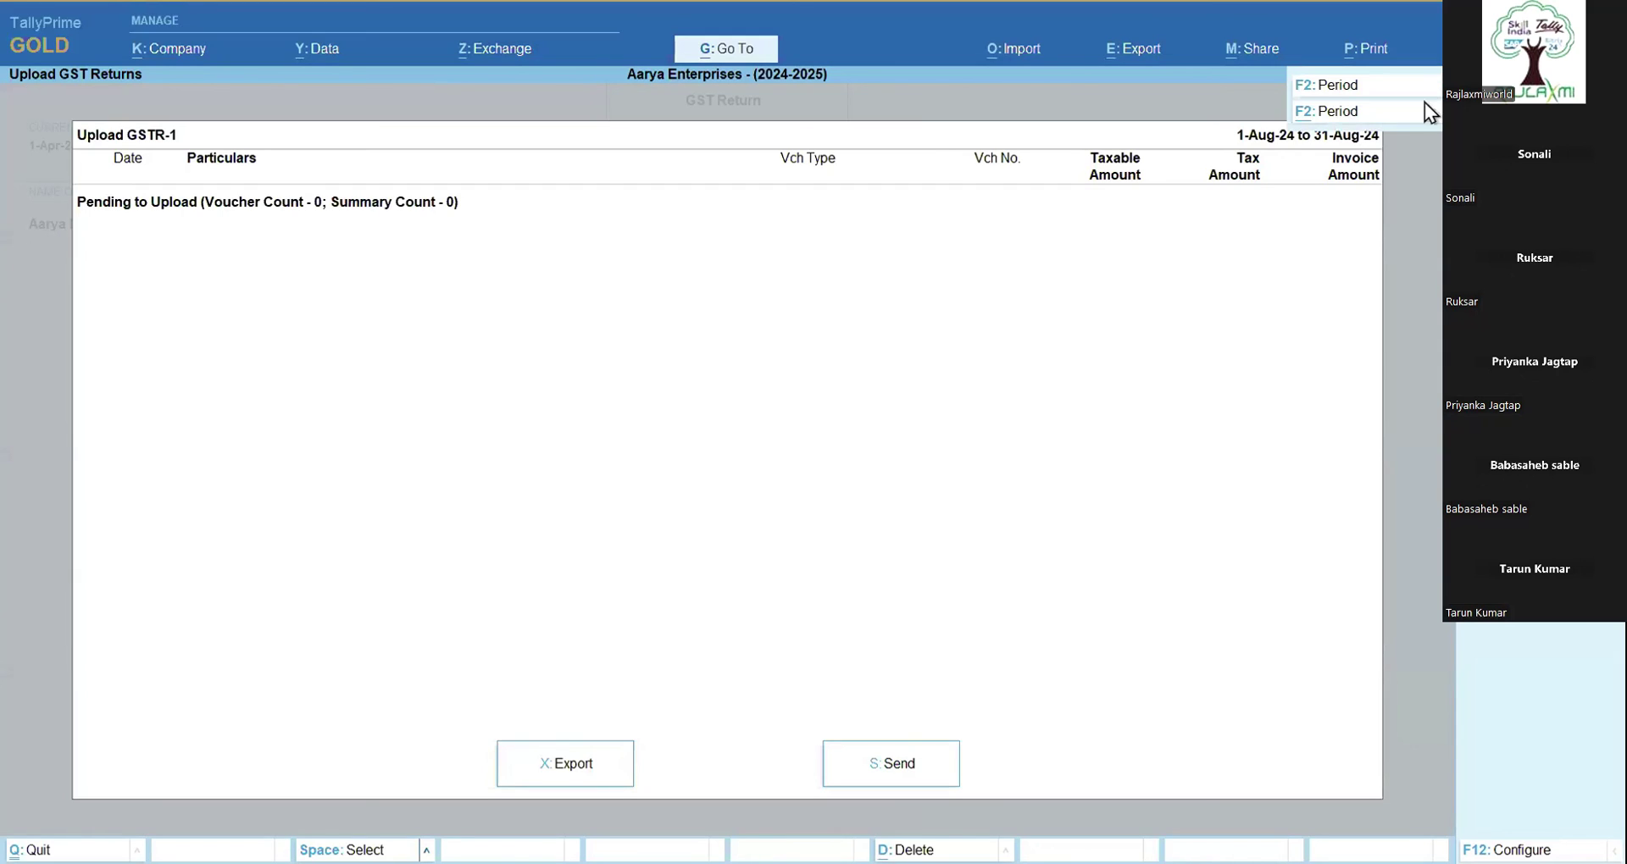
left_click(1349, 119)
type("01.4.23")
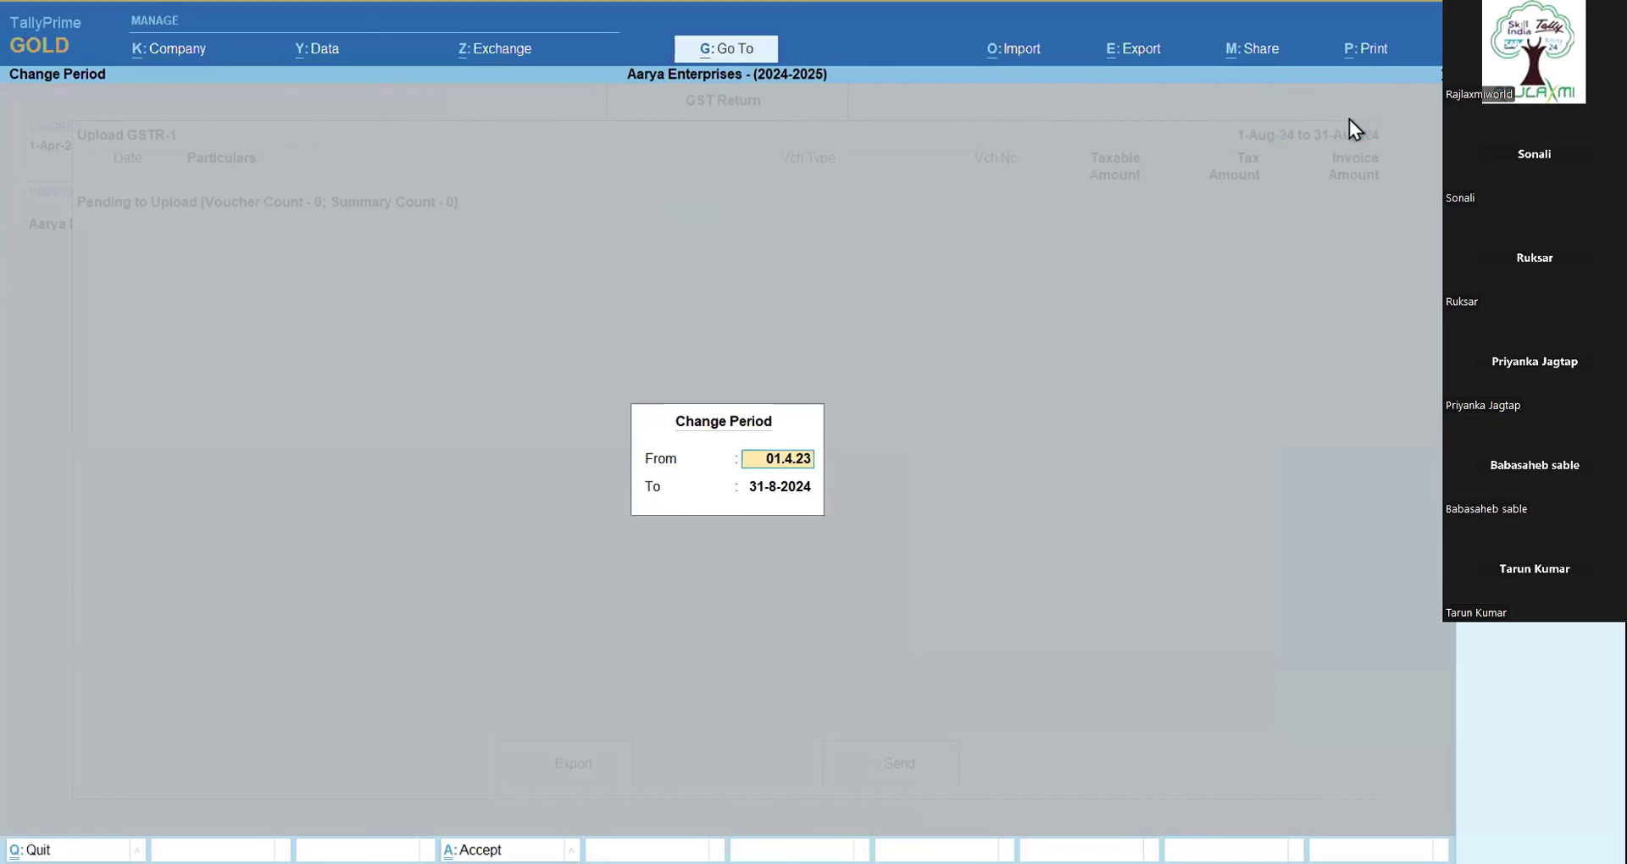
key("BackSpace")
type("4")
key("Return")
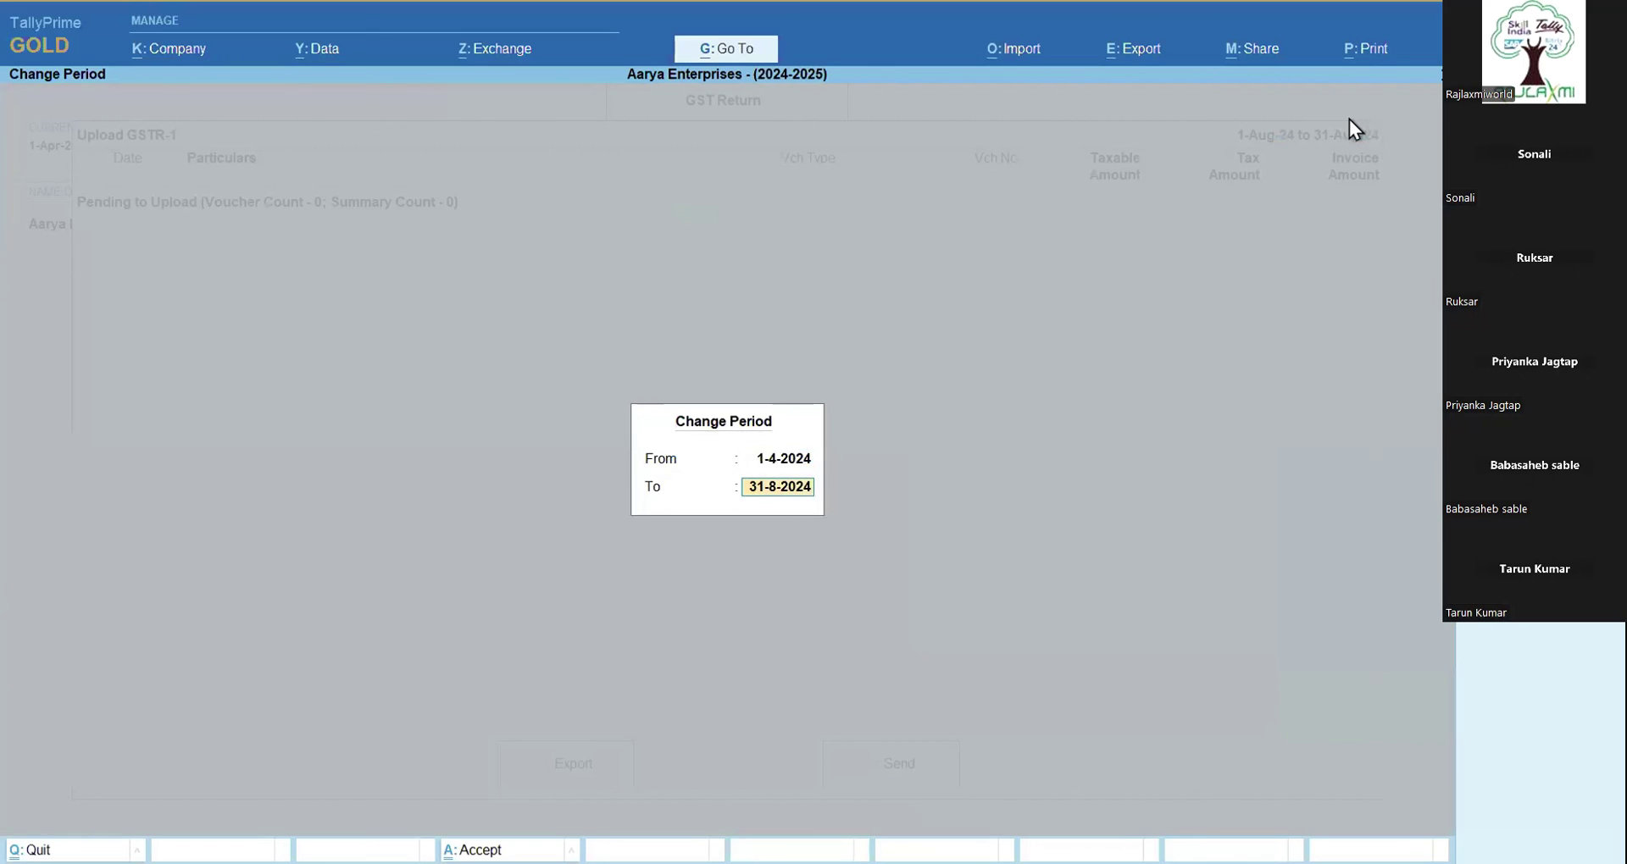
type("30.4.24")
key("Return")
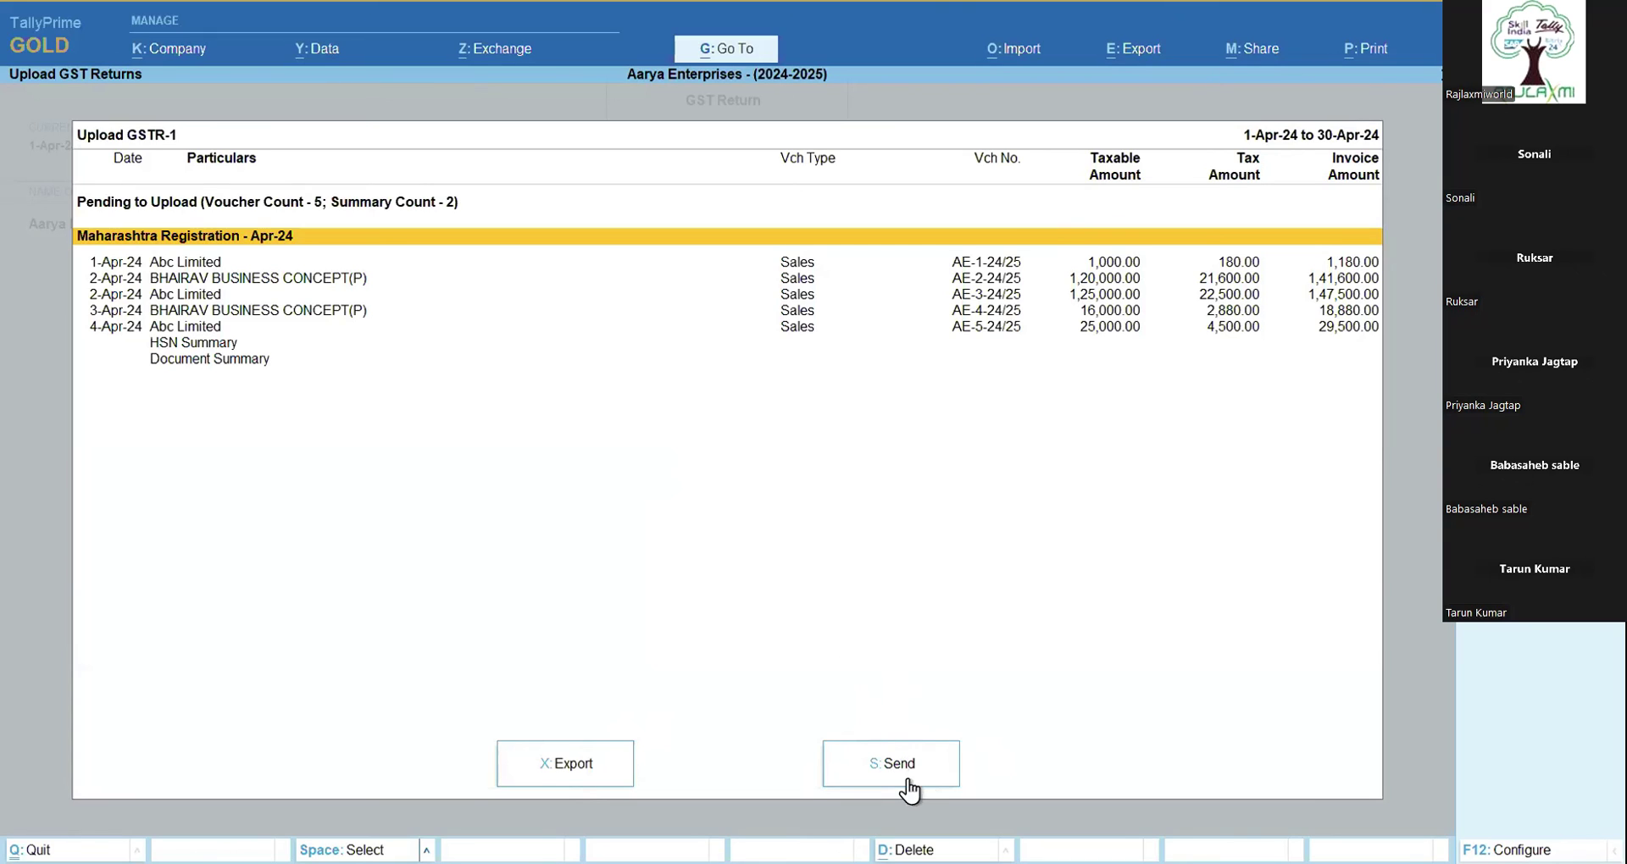
key("Escape")
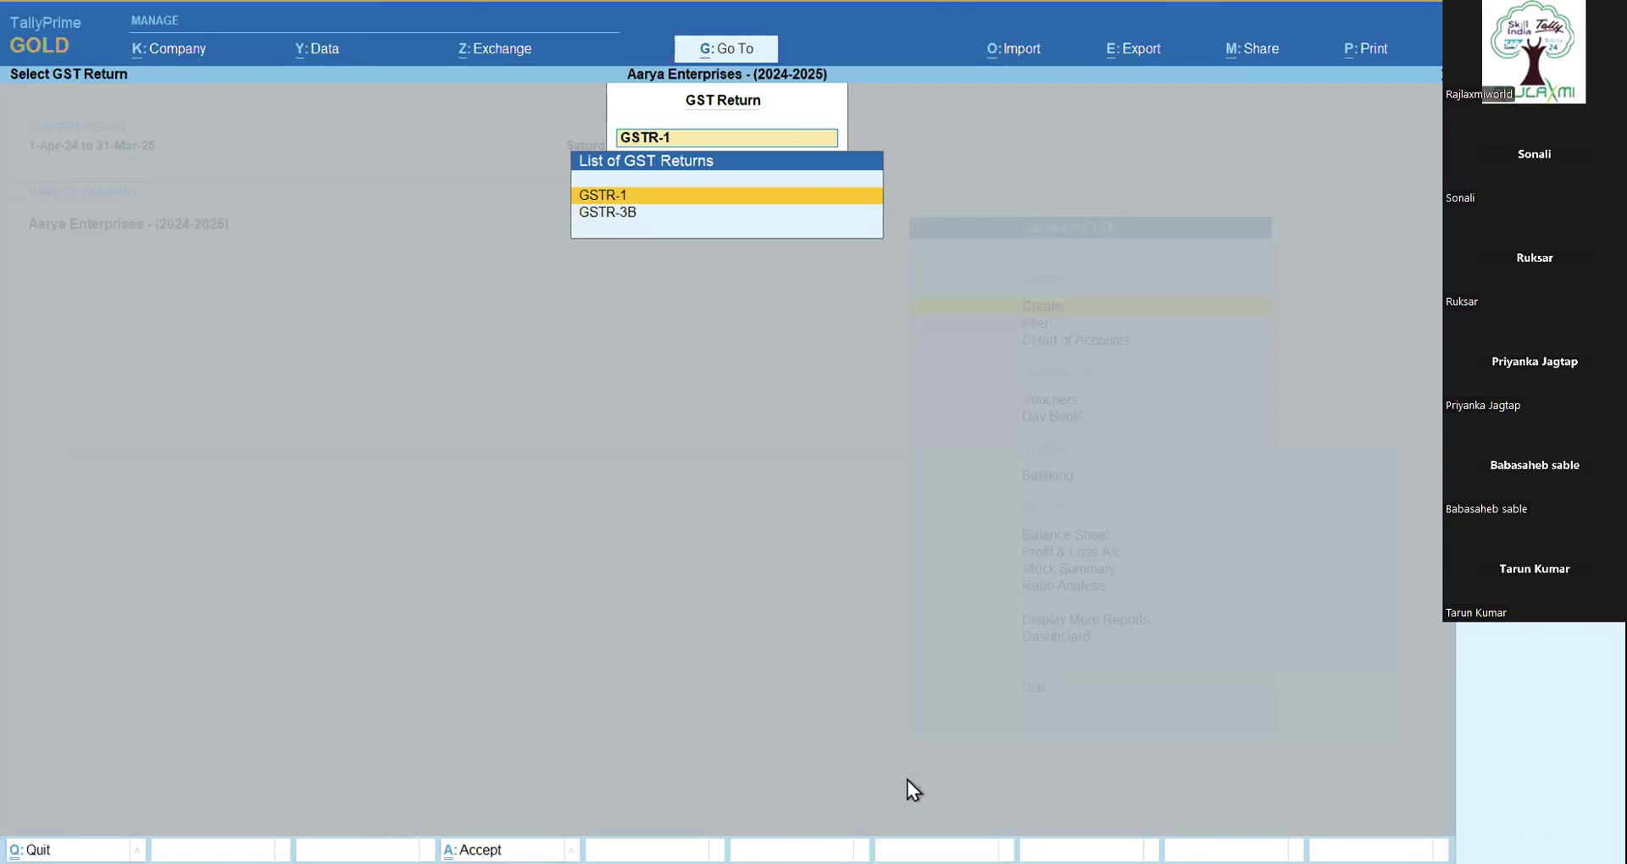
key("BackSpace")
key("Escape")
left_click(502, 54)
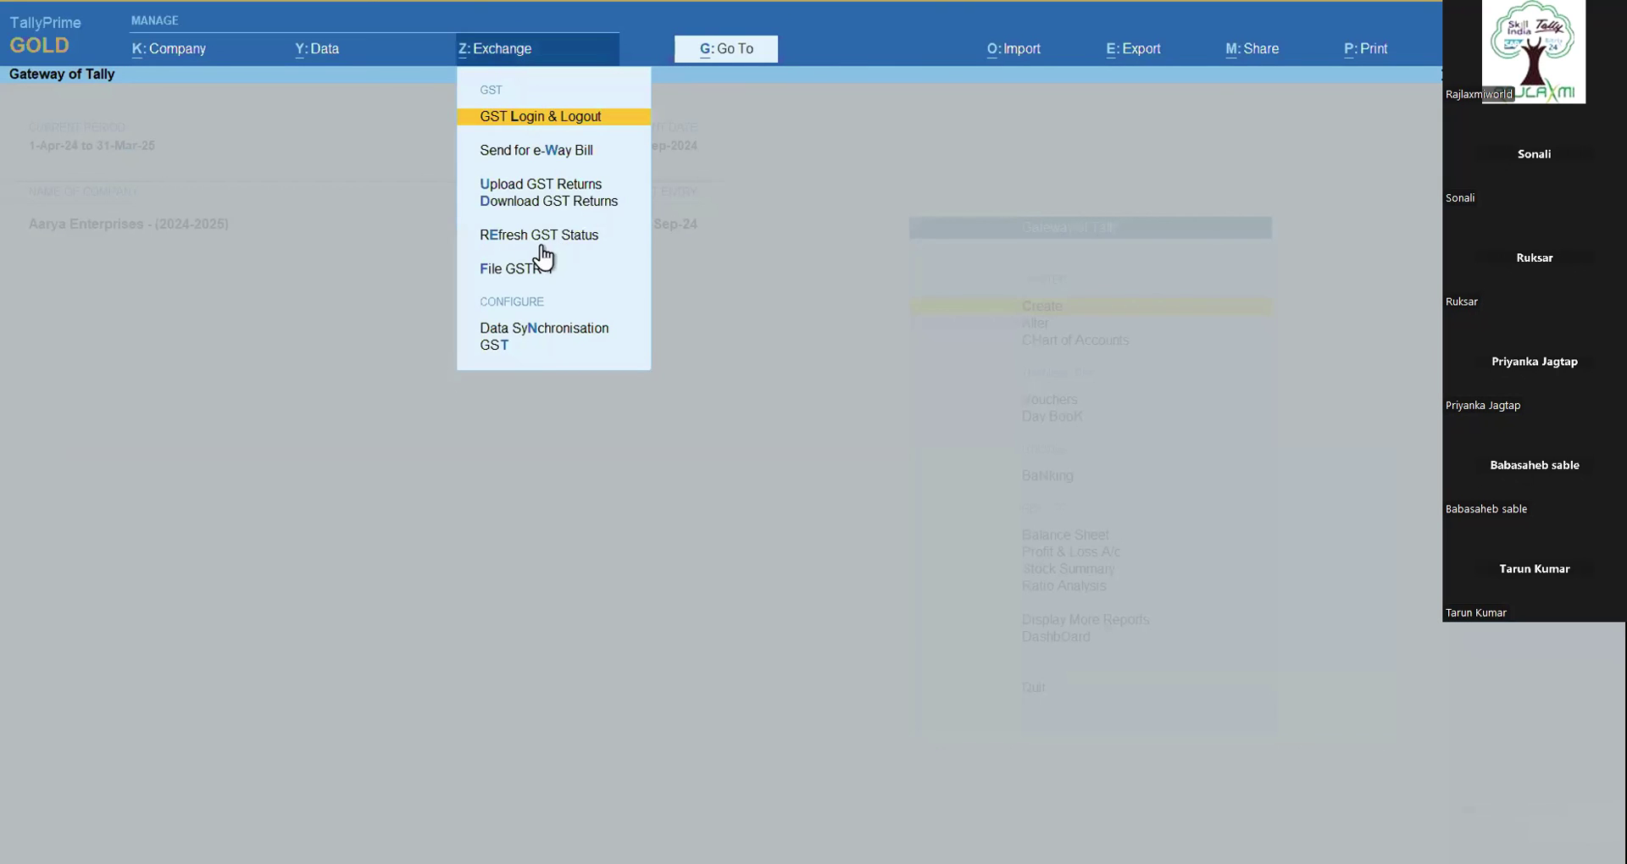
left_click(519, 184)
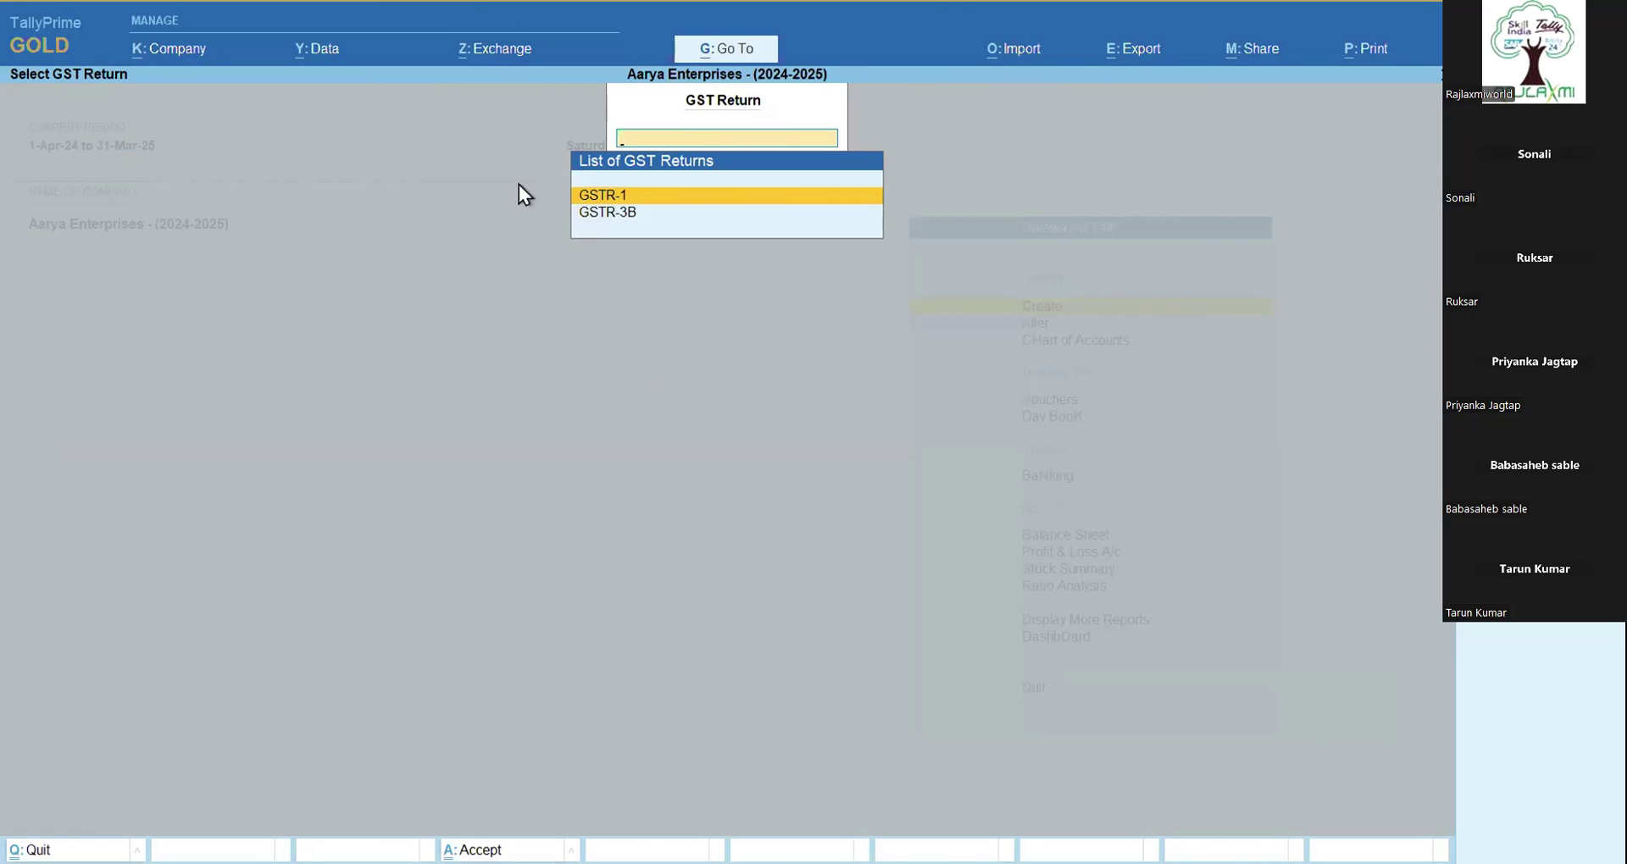
key("Escape")
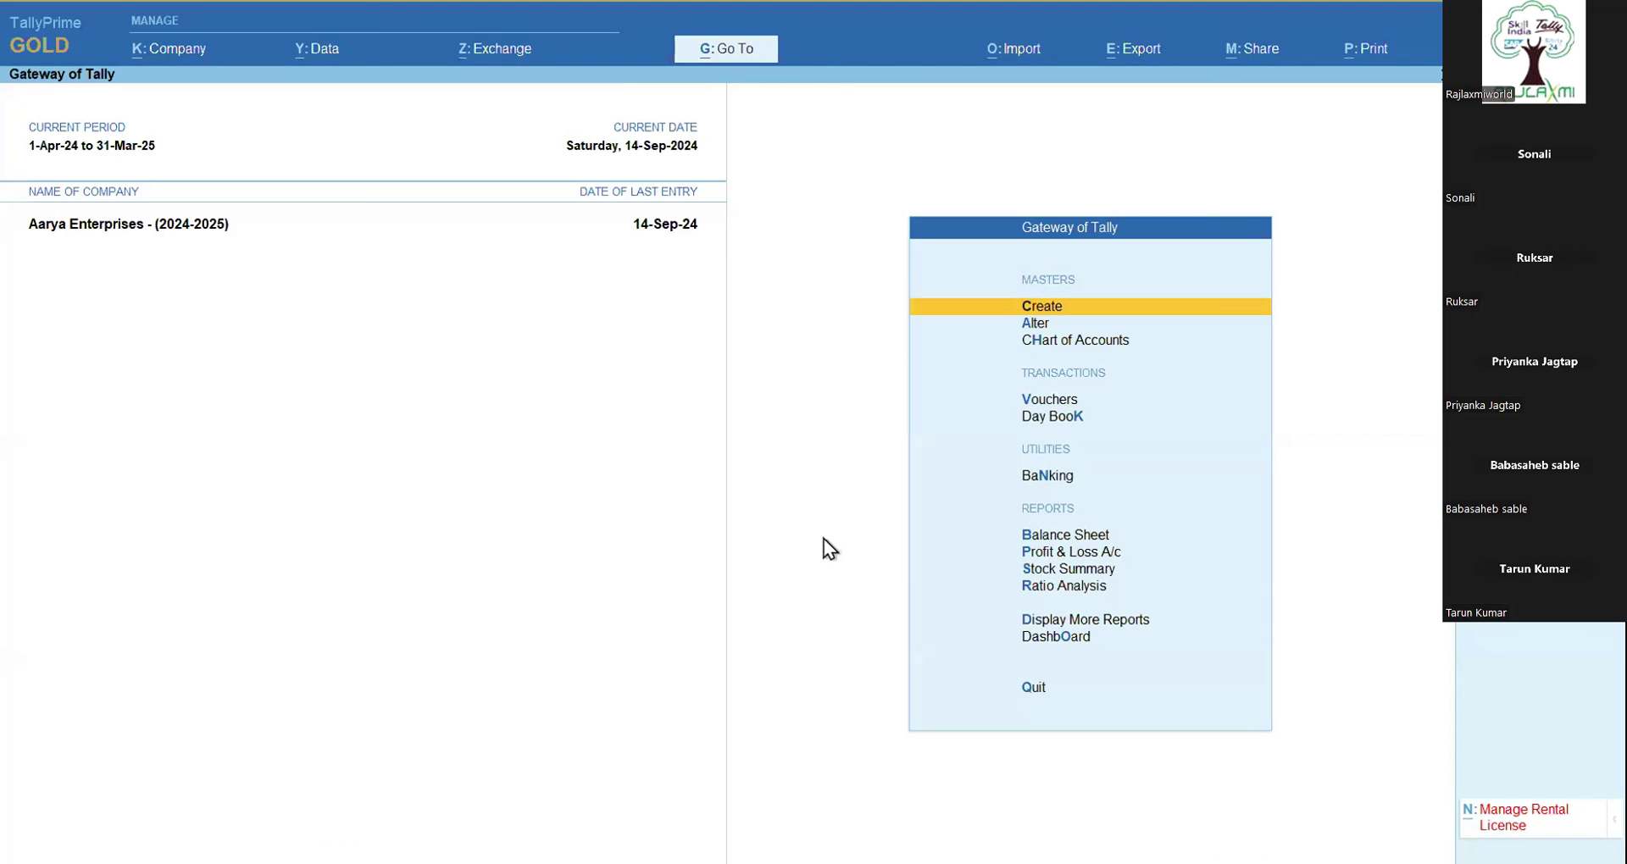
Step: Open the GSTR-1 report from the GST statutory reports
left_click(1092, 625)
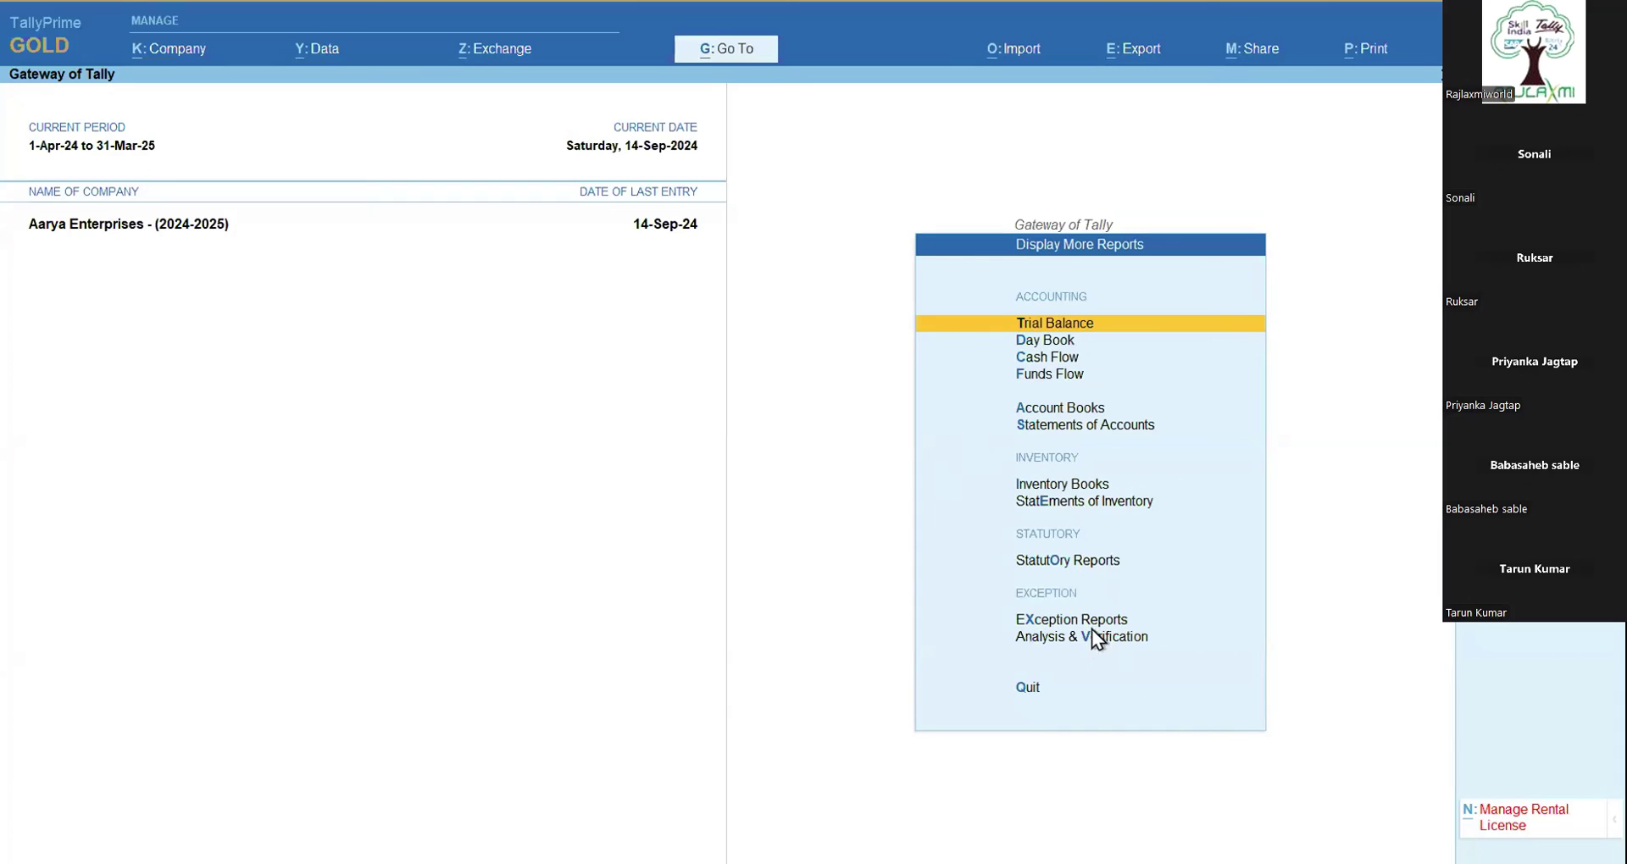
left_click(1056, 562)
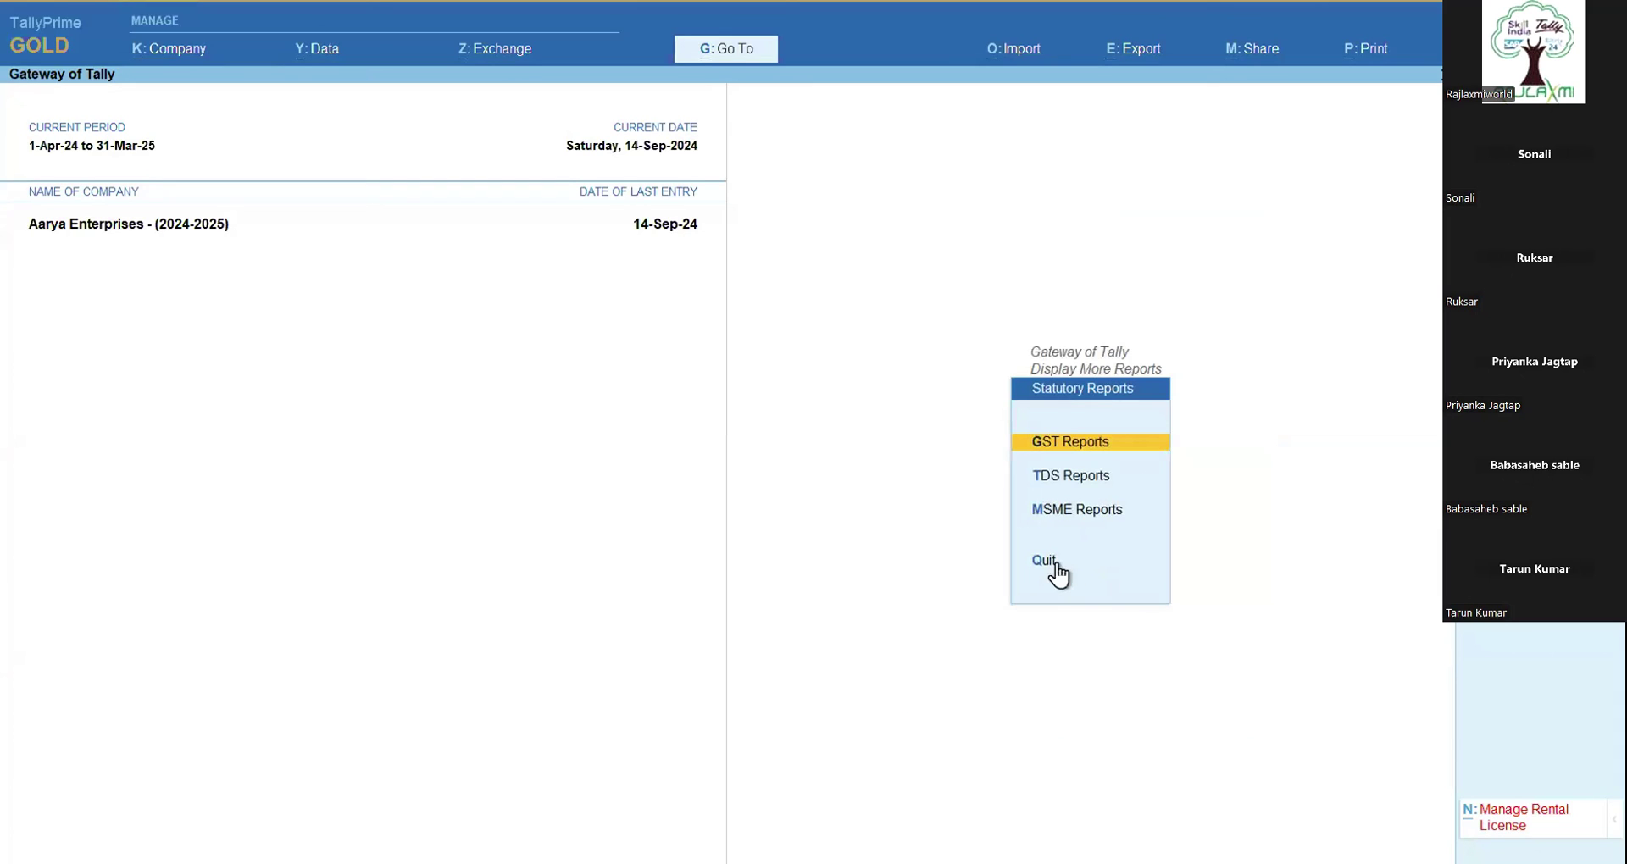
key("Return")
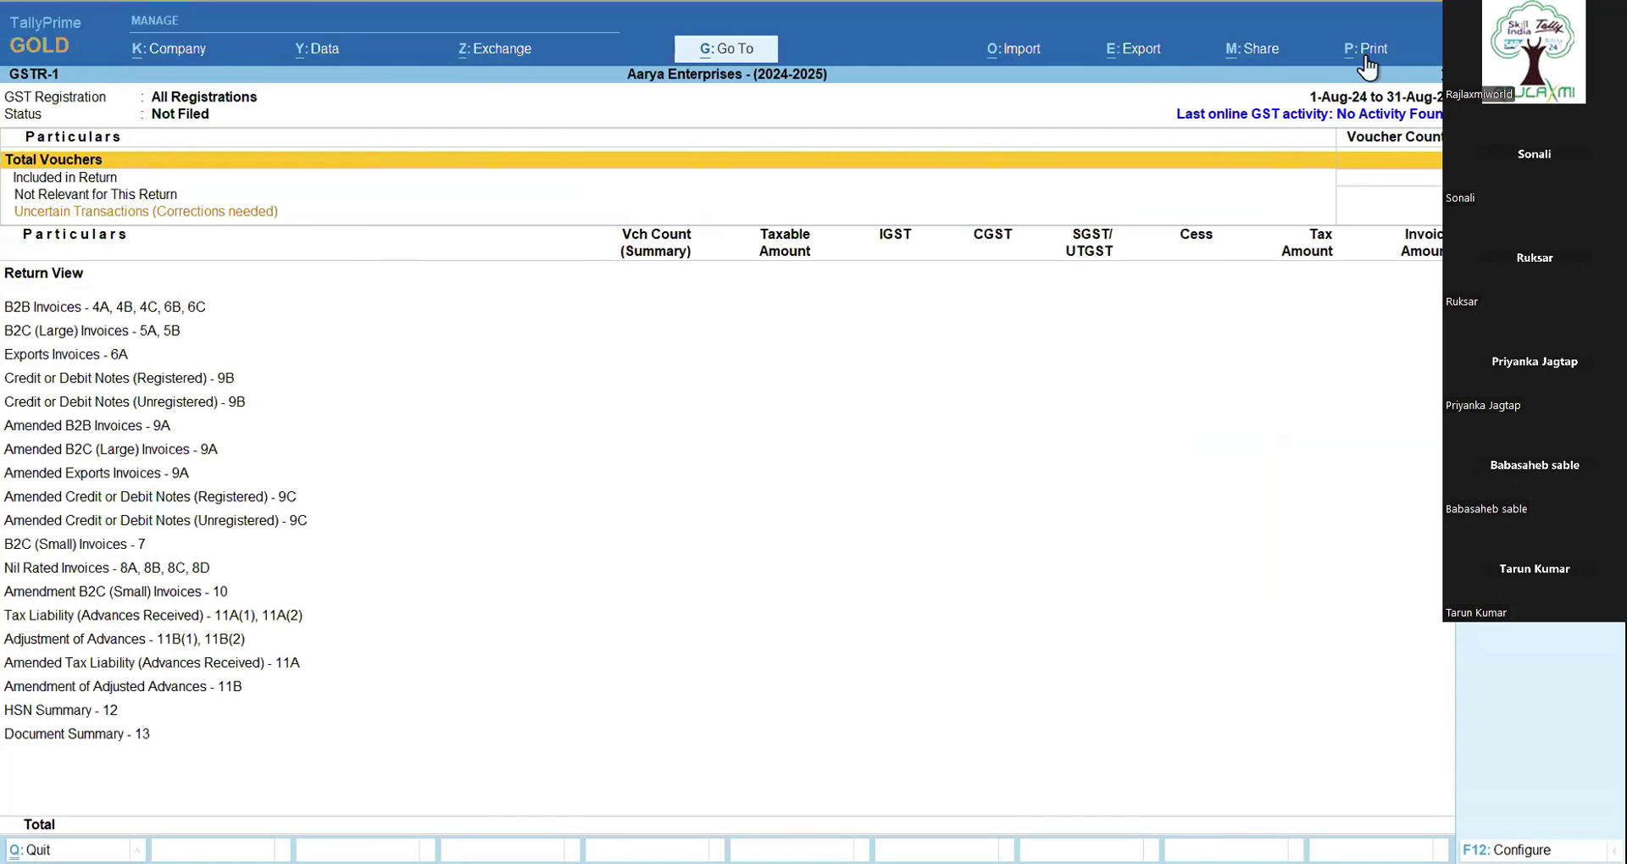
Step: Open the GST returns export for GSTR-1 and set its period from 1-4-2024 to 30-4-2024
left_click(1157, 60)
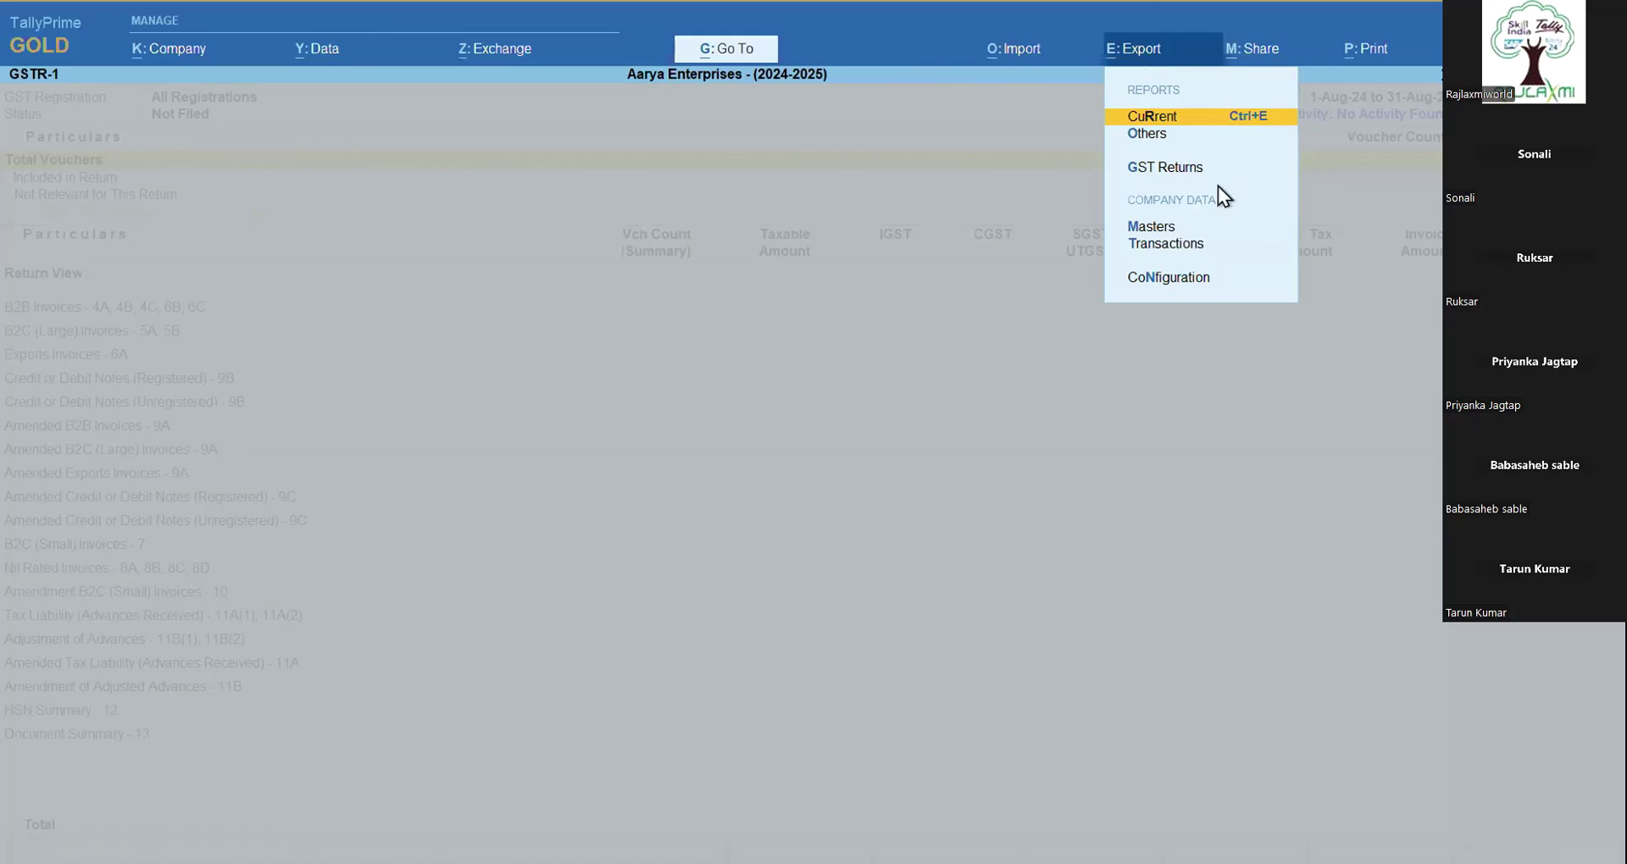
left_click(1182, 172)
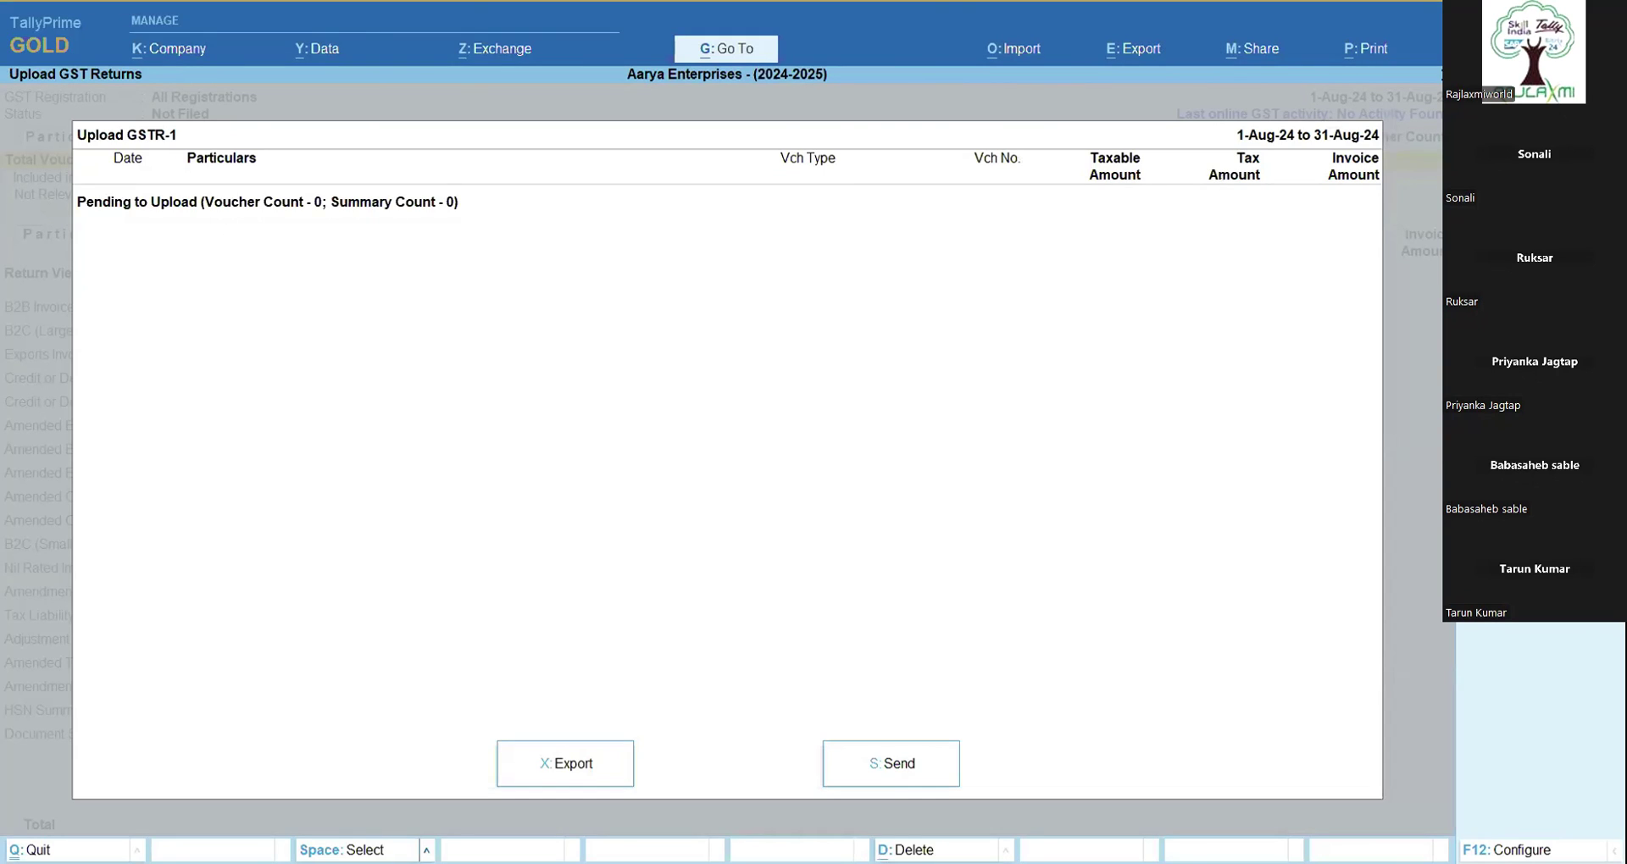
left_click(1335, 117)
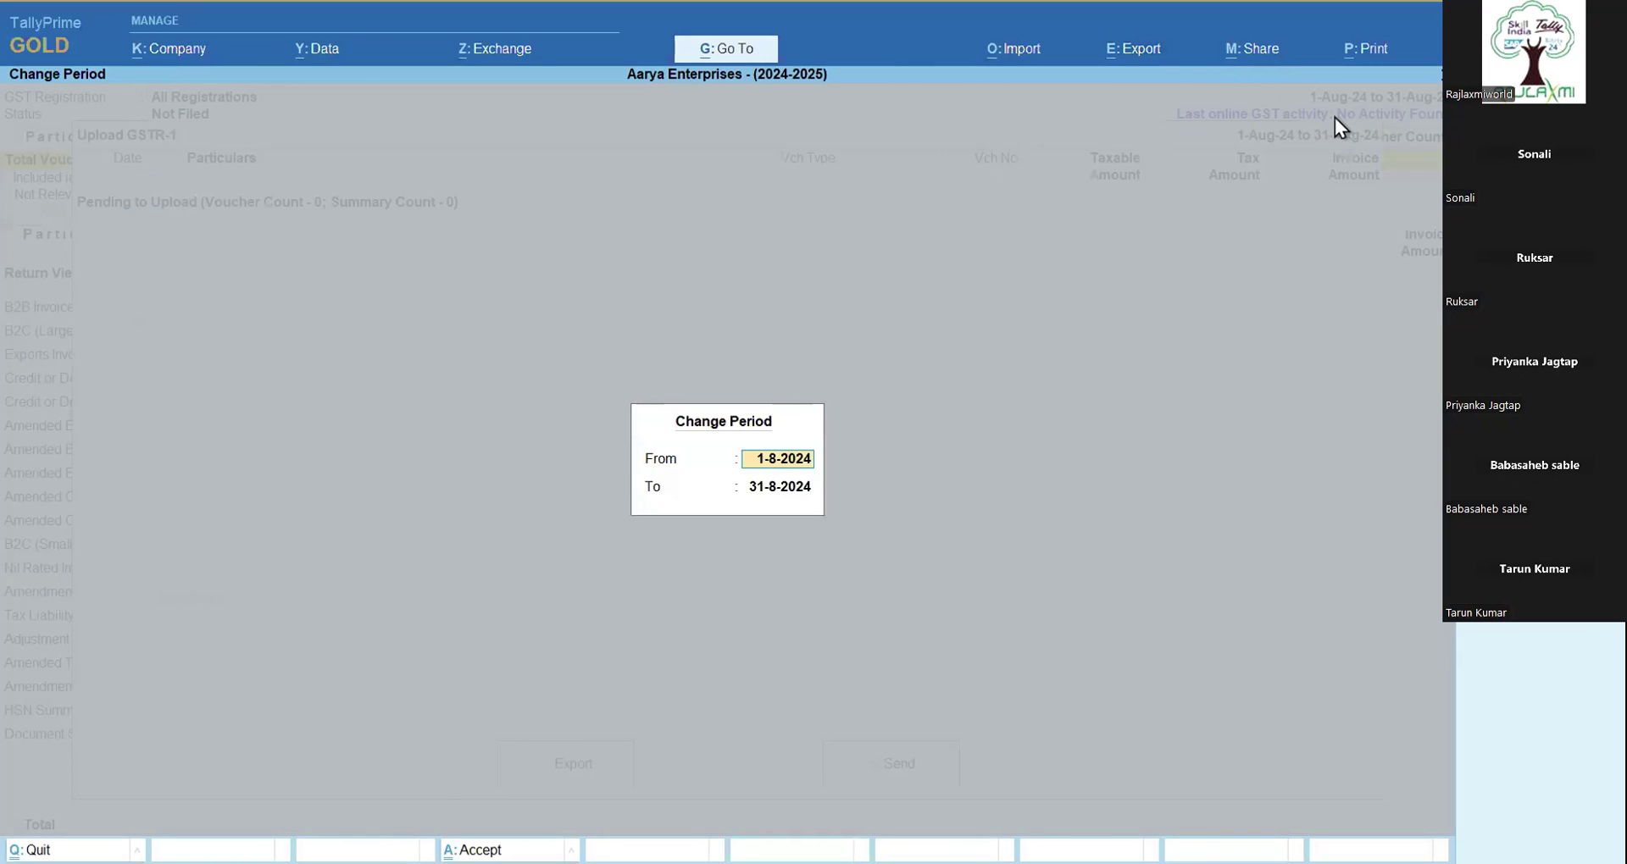
type("01.4.24")
key("Return")
type("30.4.24")
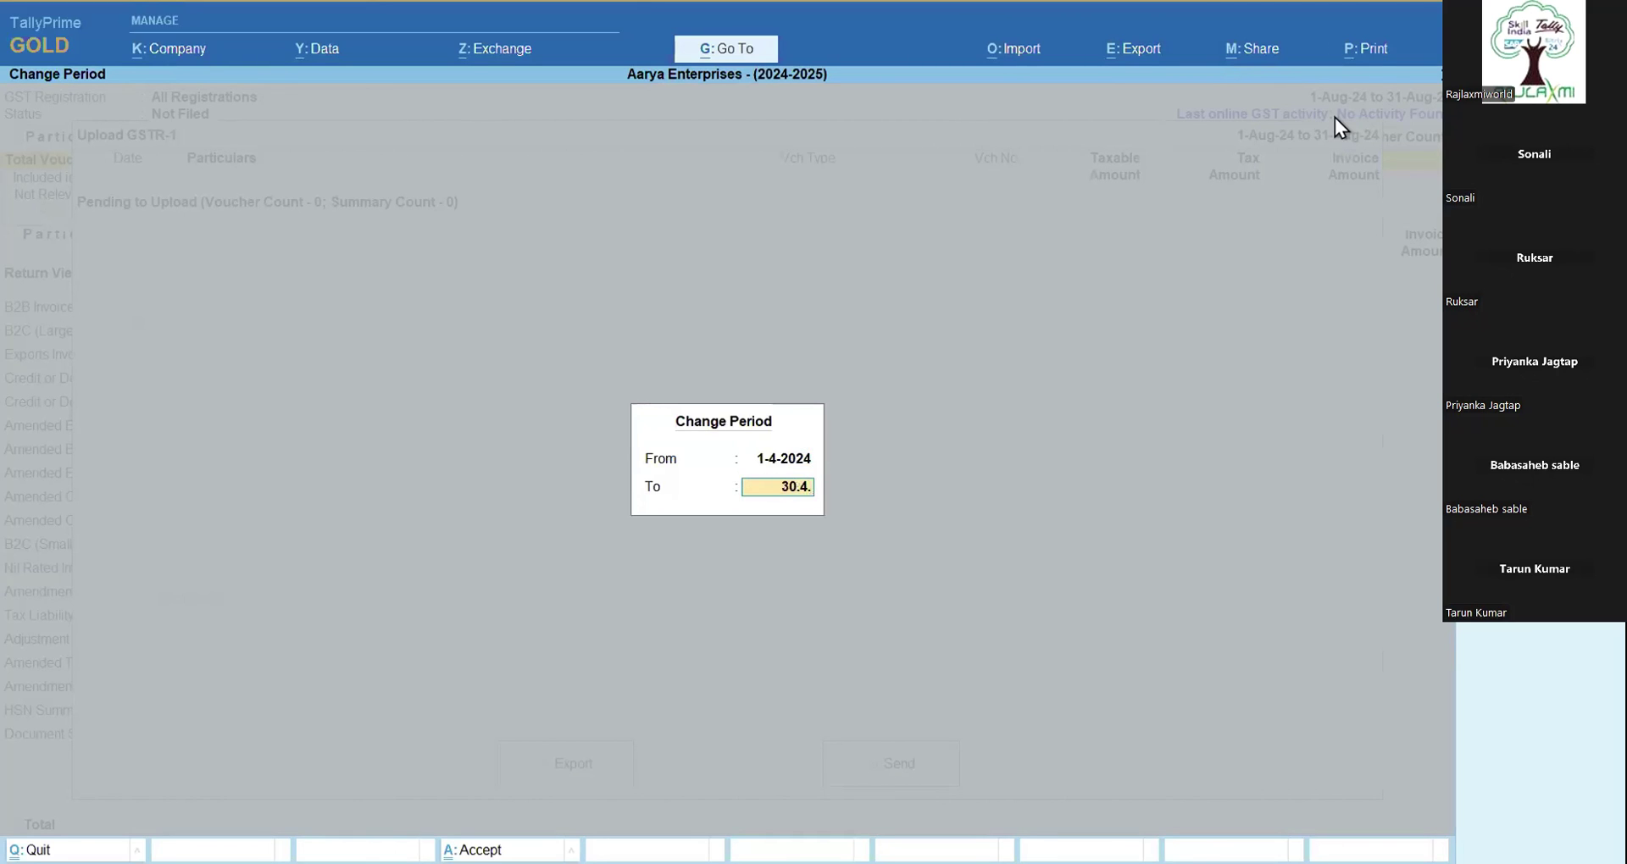
key("Return")
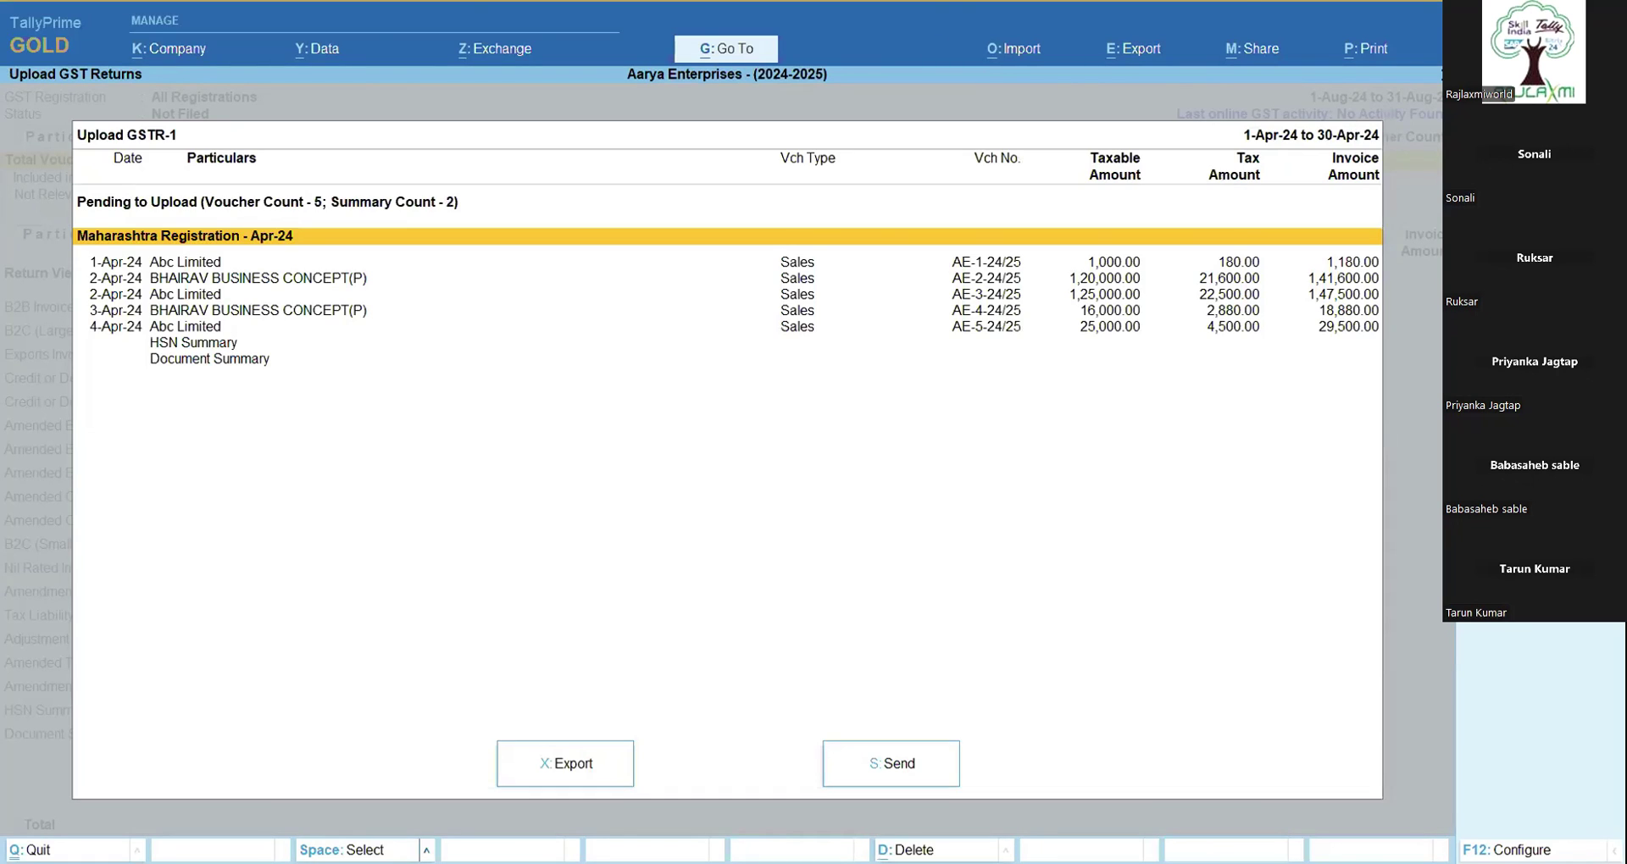
Step: Send the pending April GSTR-1 data to the portal, confirm the upload and return to the GST reports
left_click(919, 774)
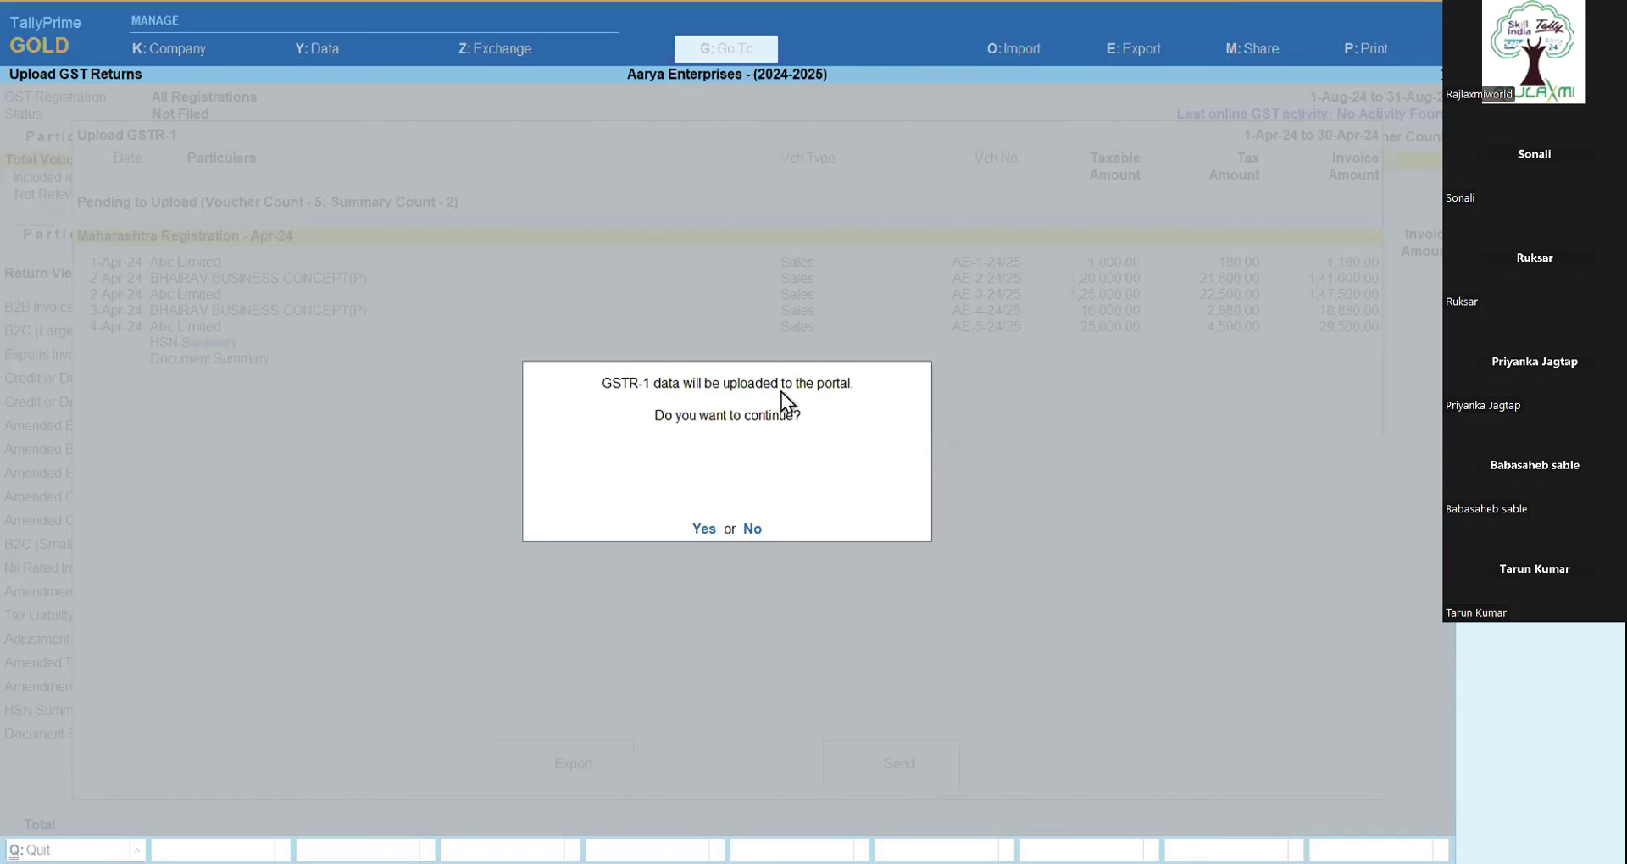
left_click(704, 530)
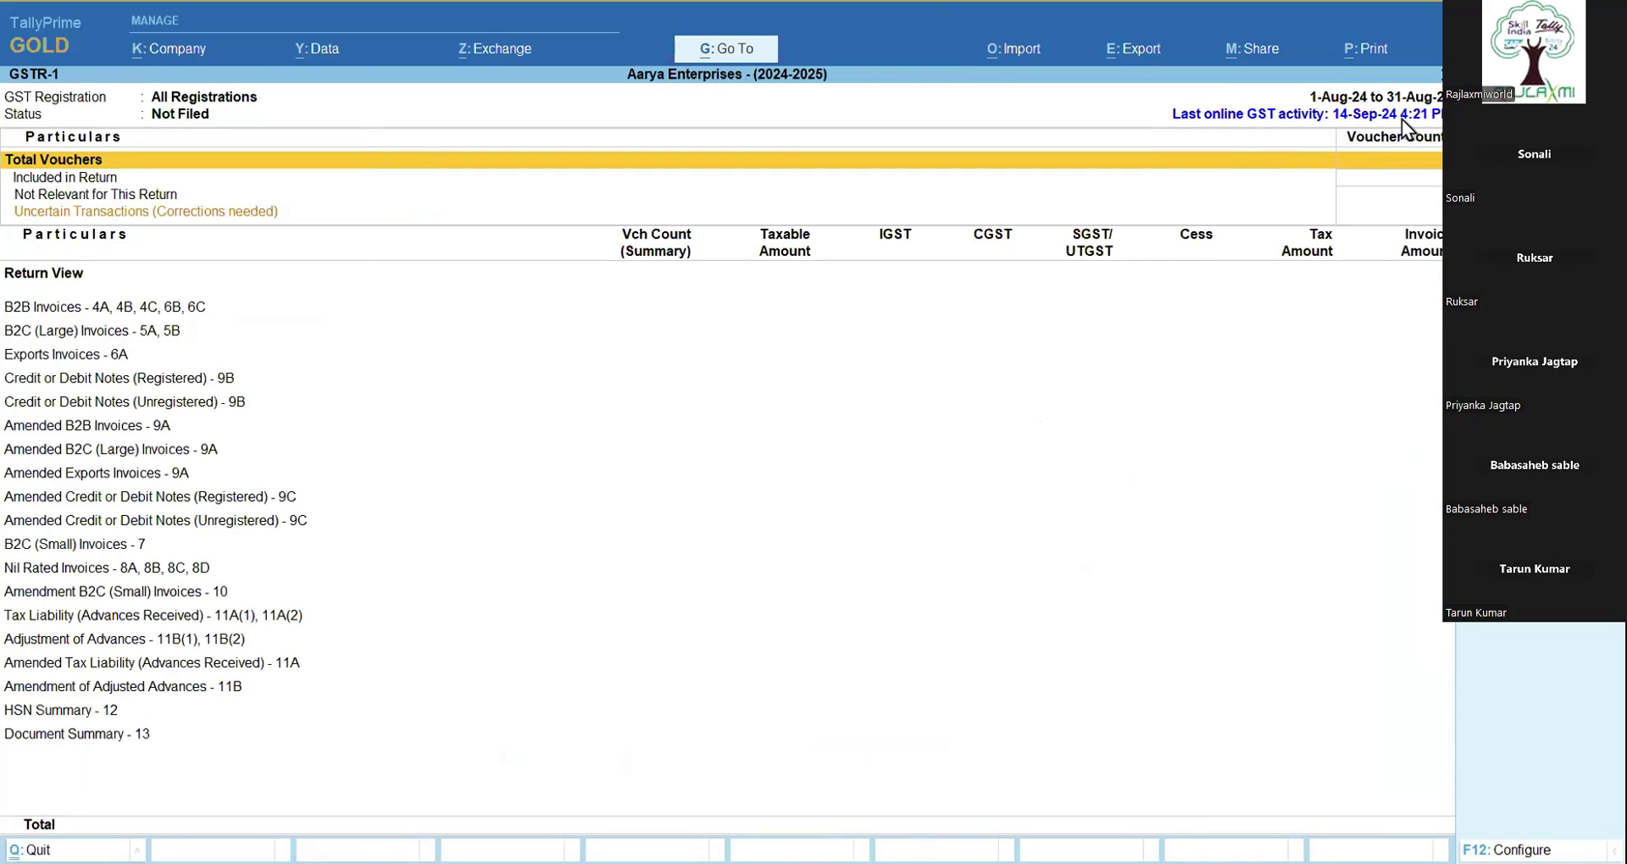
key("Escape")
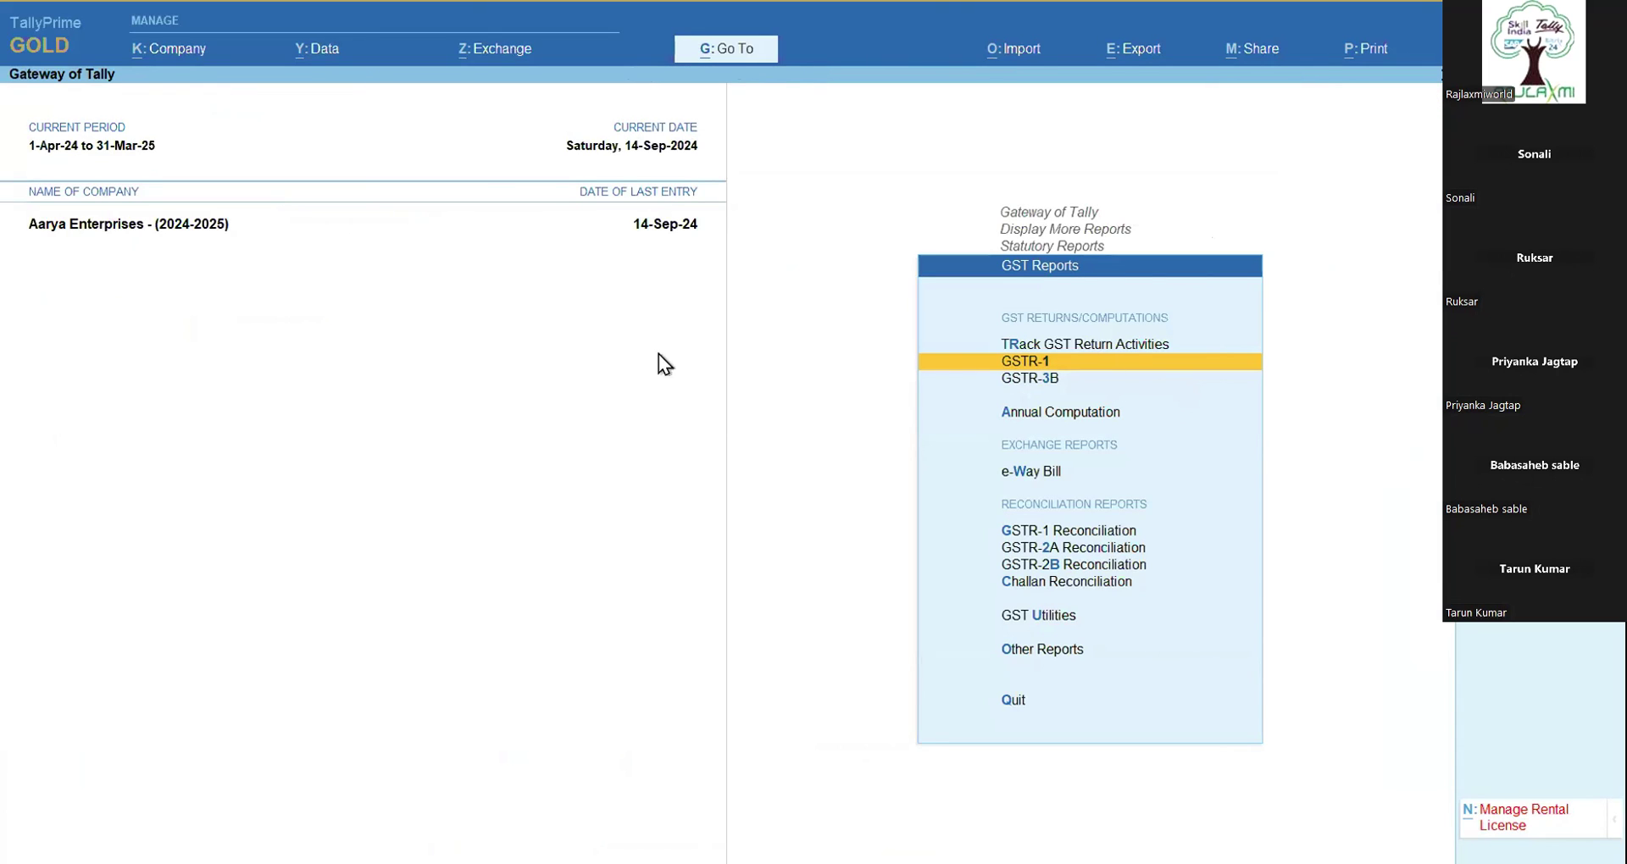
Step: Open the GST returns download configuration and limit the GST registration to Maharashtra Registration
left_click(492, 51)
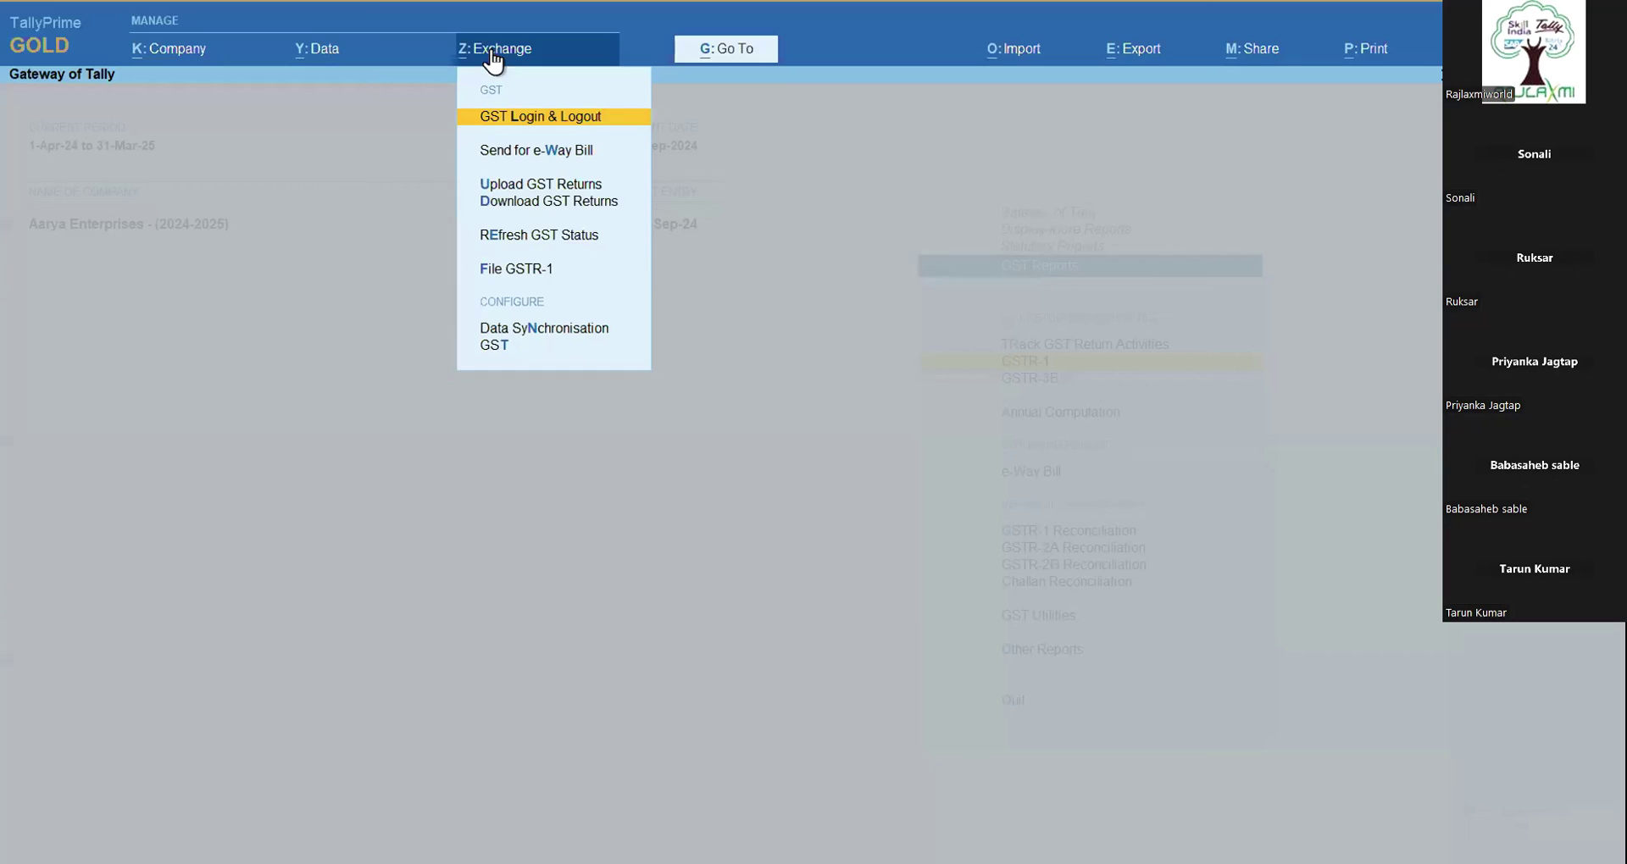
left_click(515, 203)
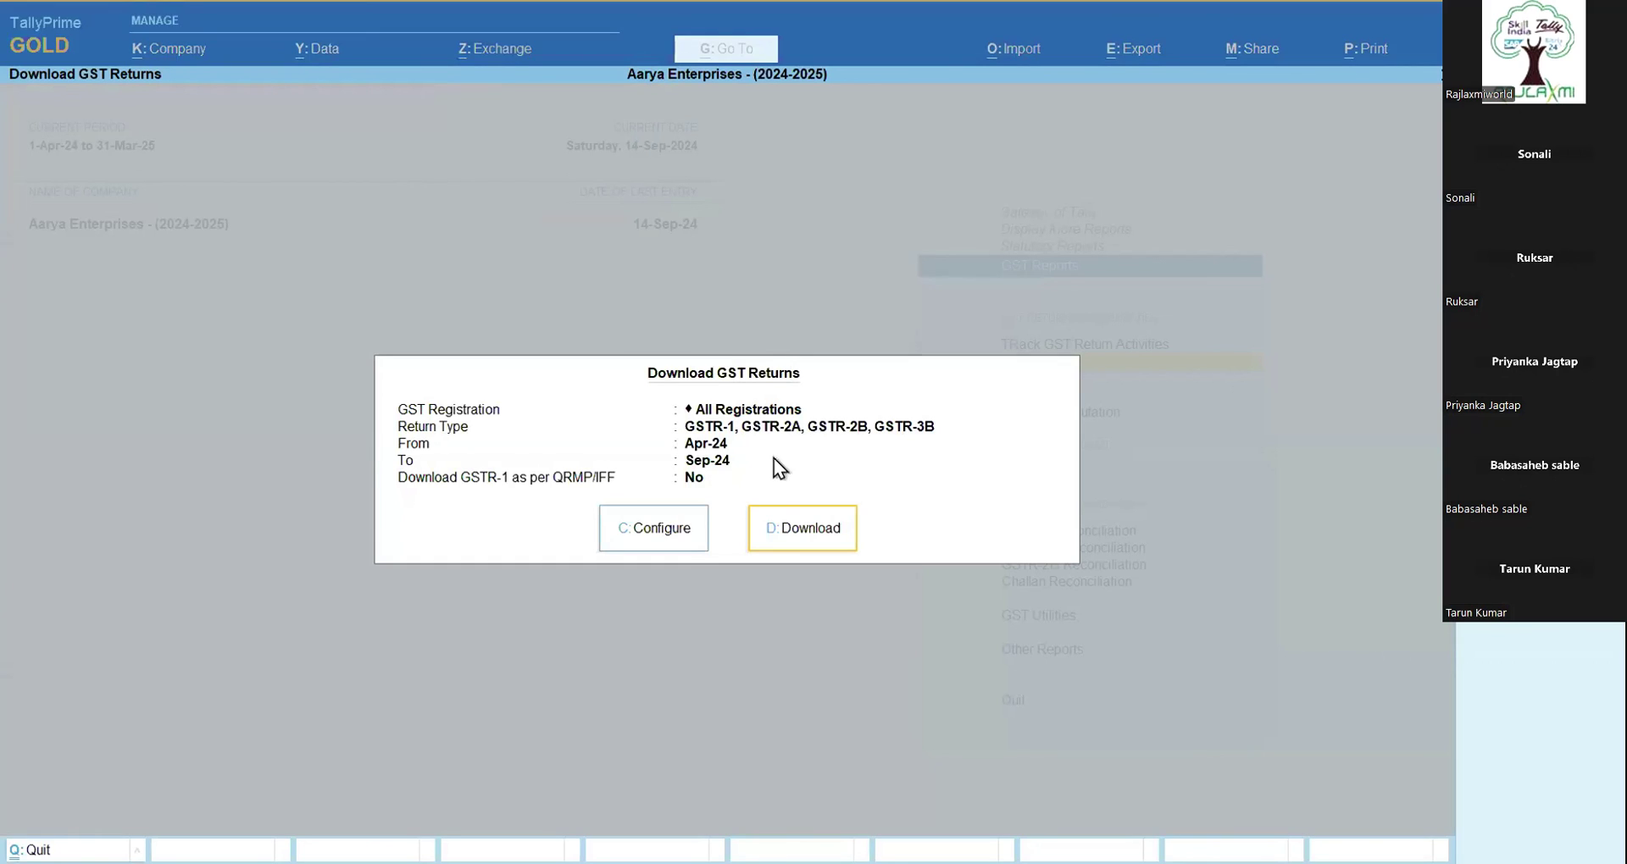
left_click(651, 522)
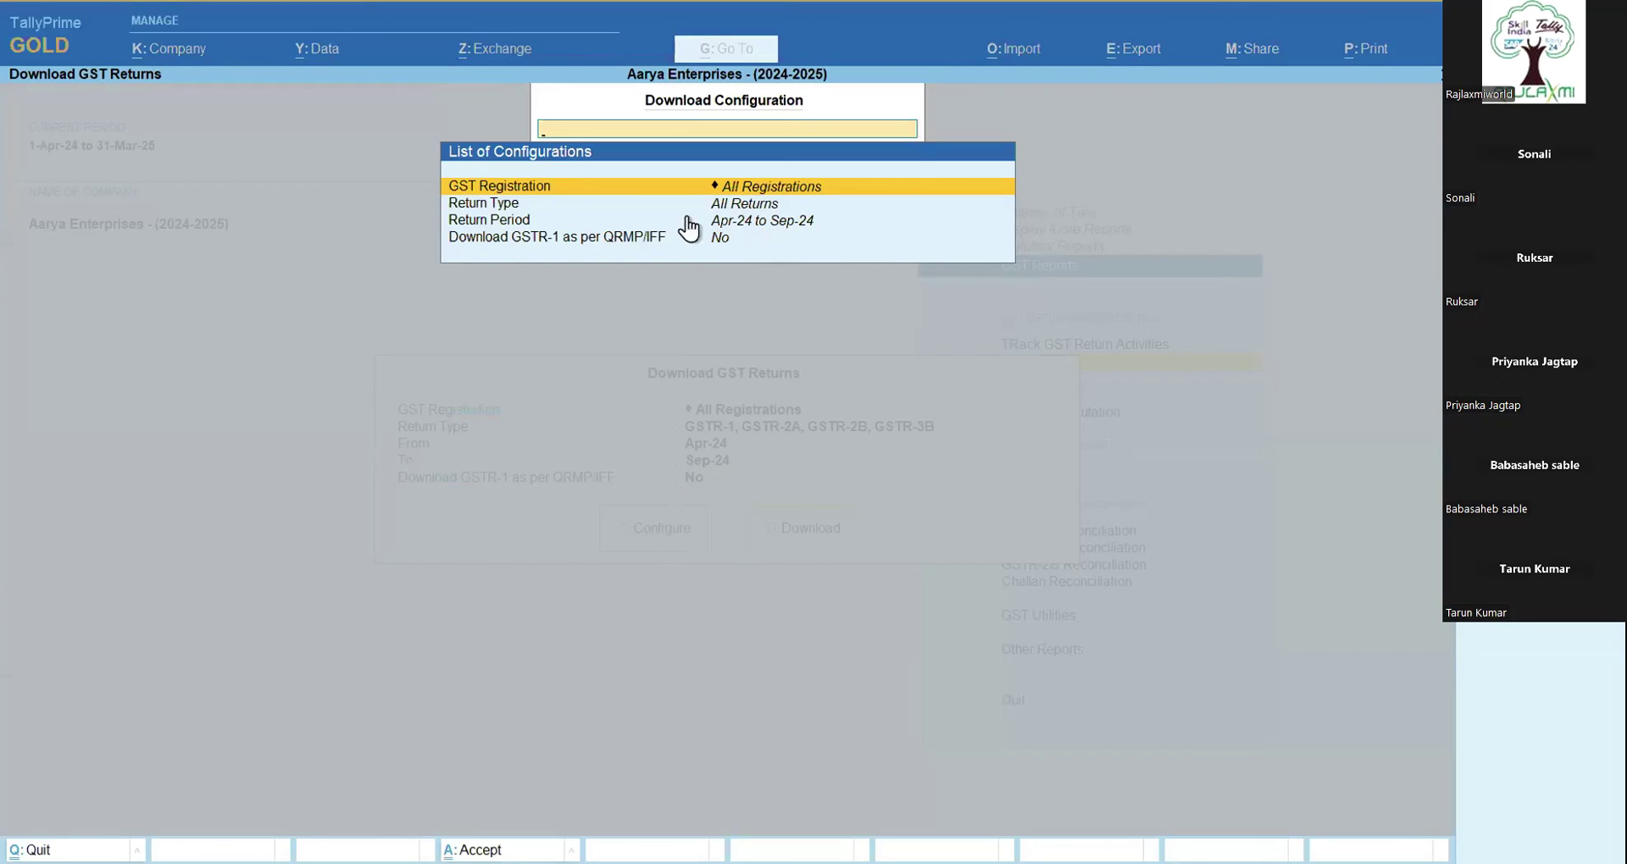
left_click(801, 192)
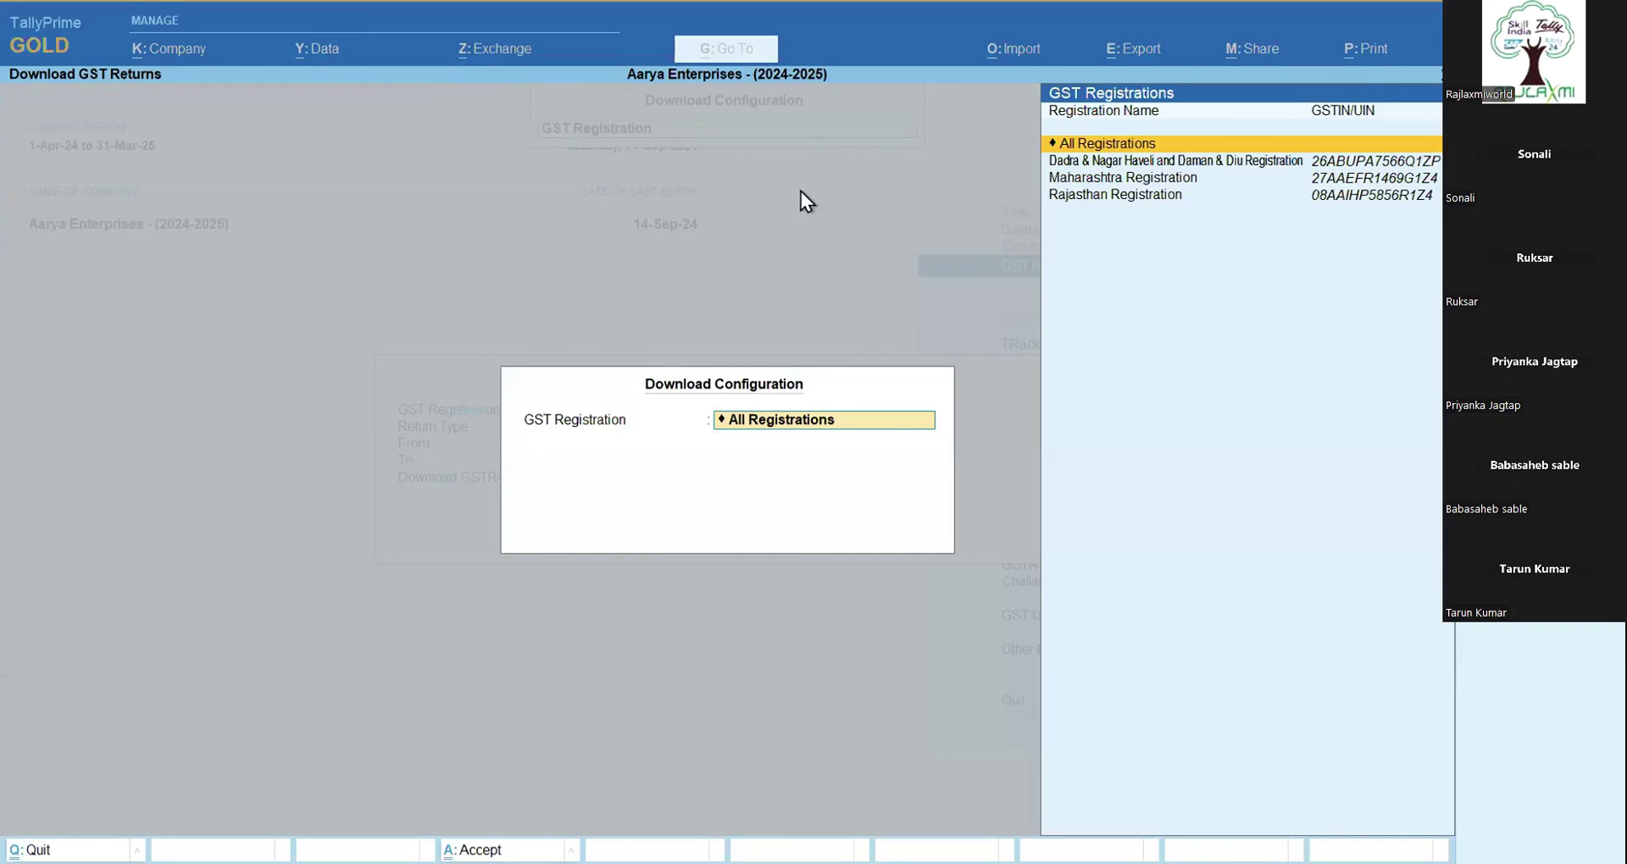
key("Down")
key("Down")
key("Return")
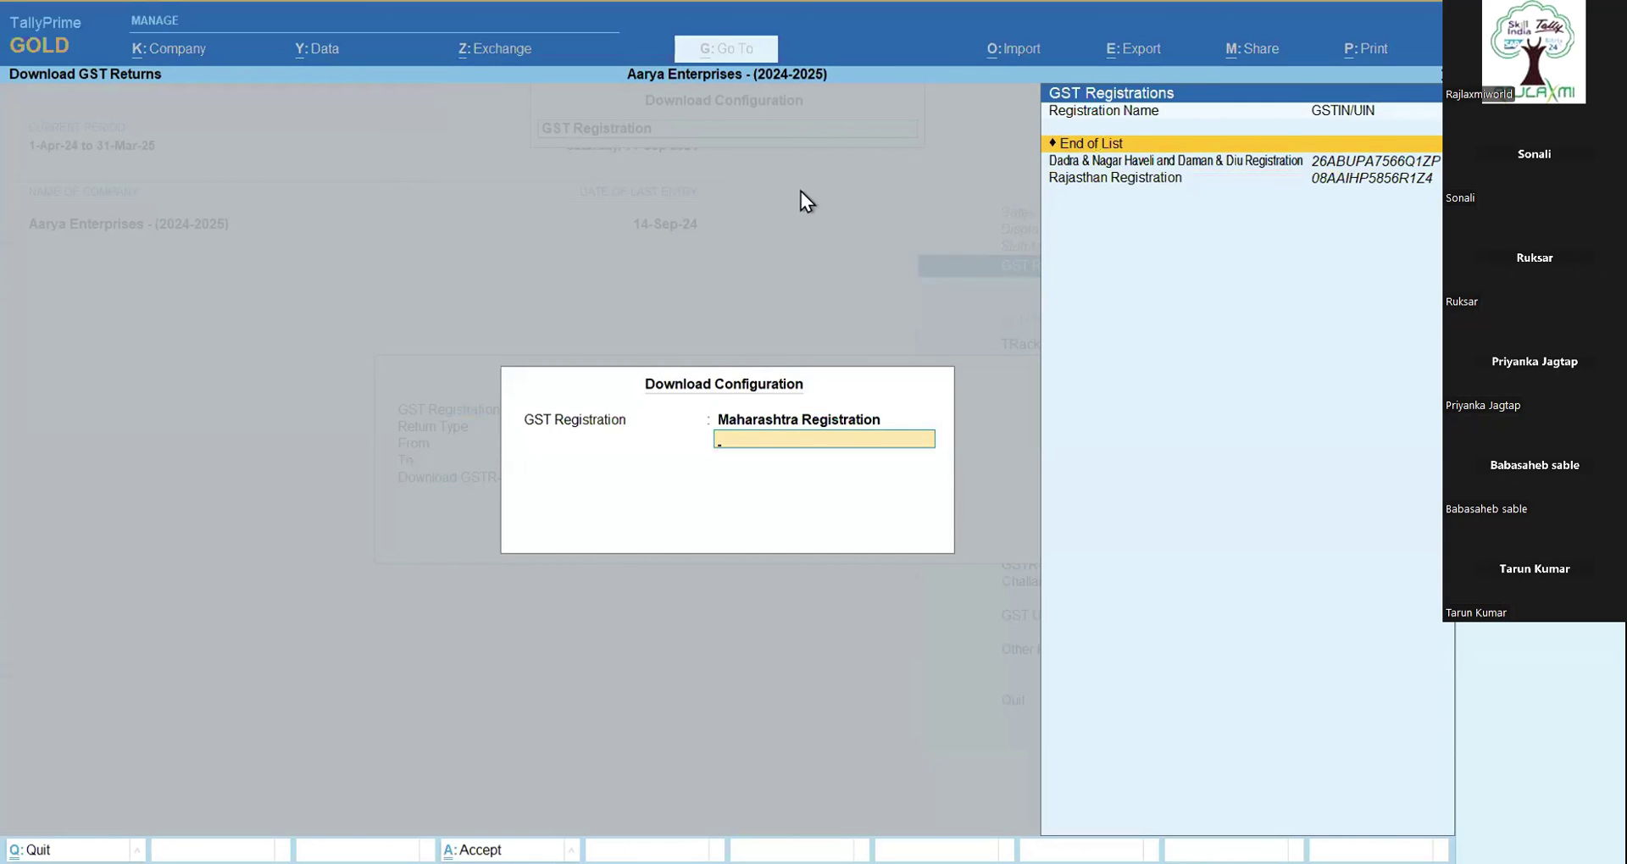
key("Return")
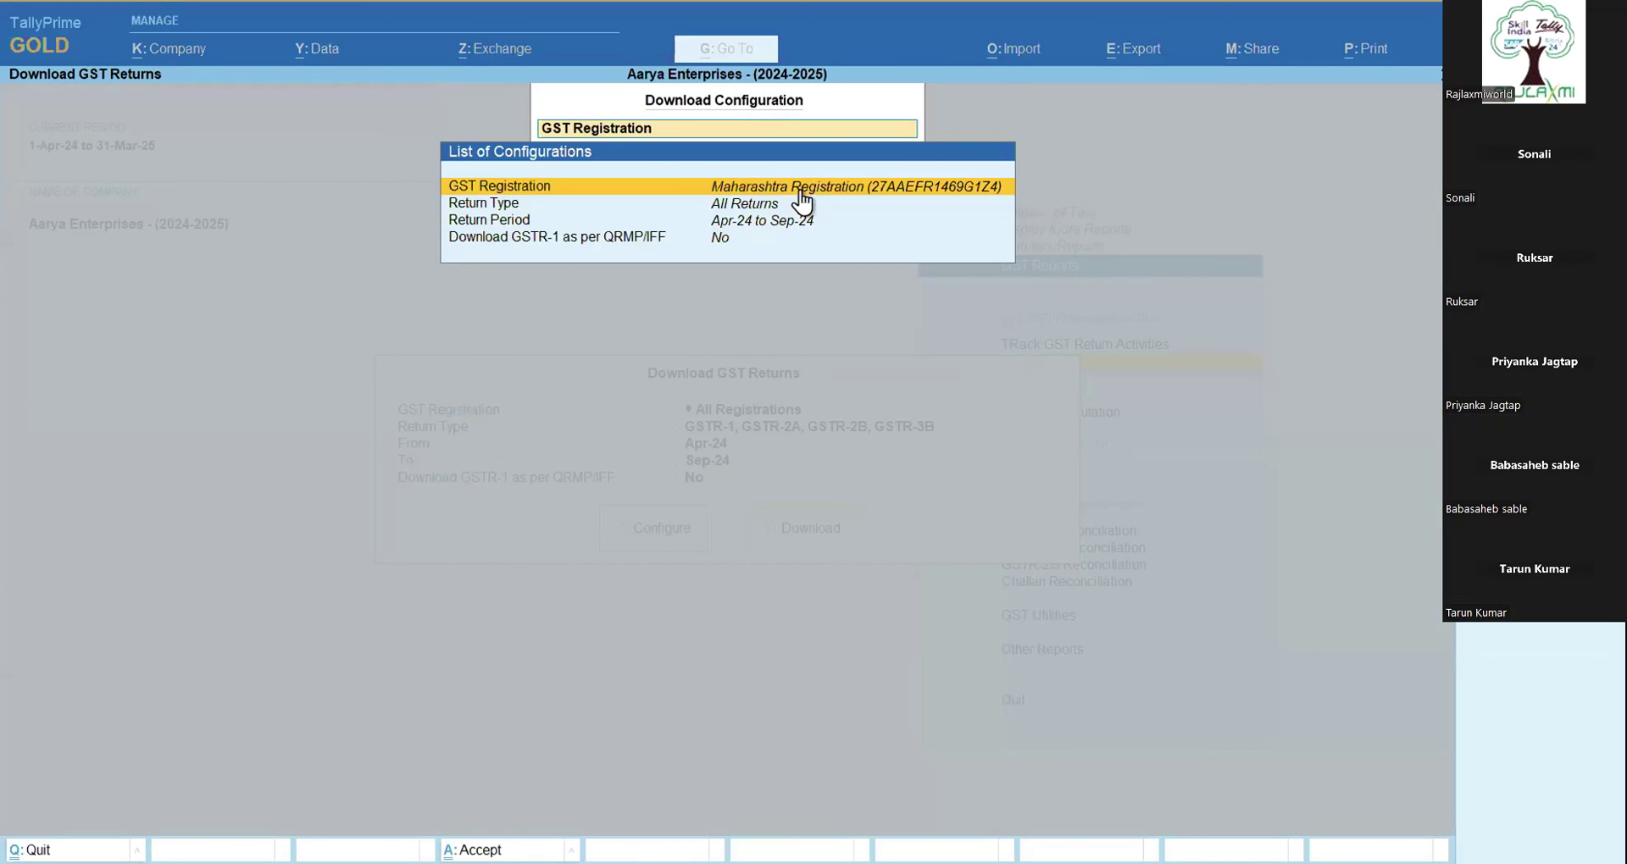
Step: Set the return type for the download to GSTR-1 only
key("Down")
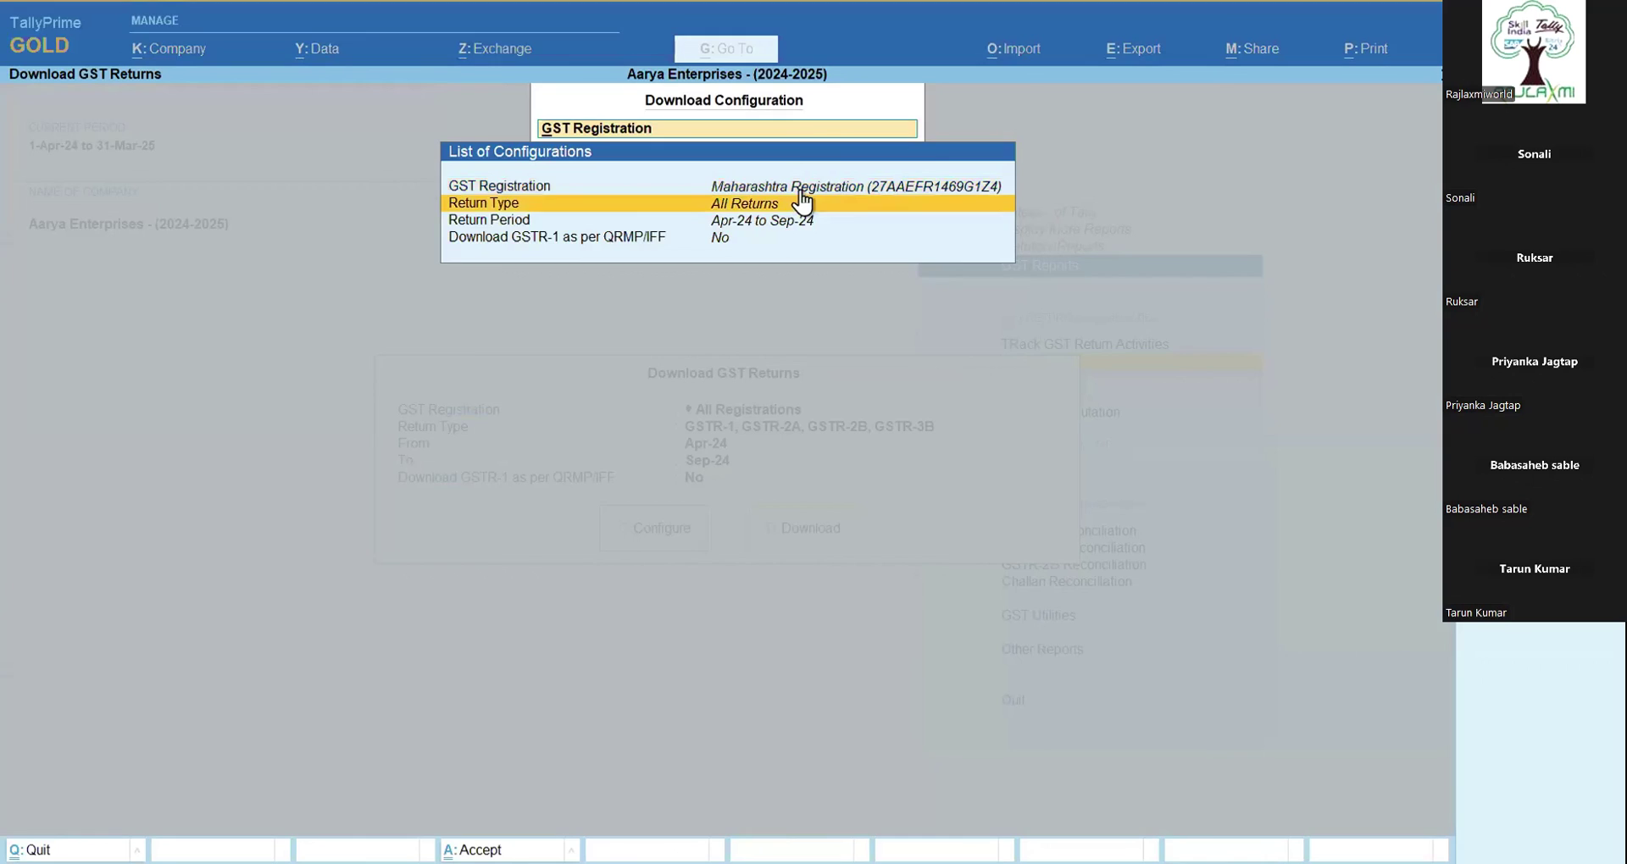
key("Return")
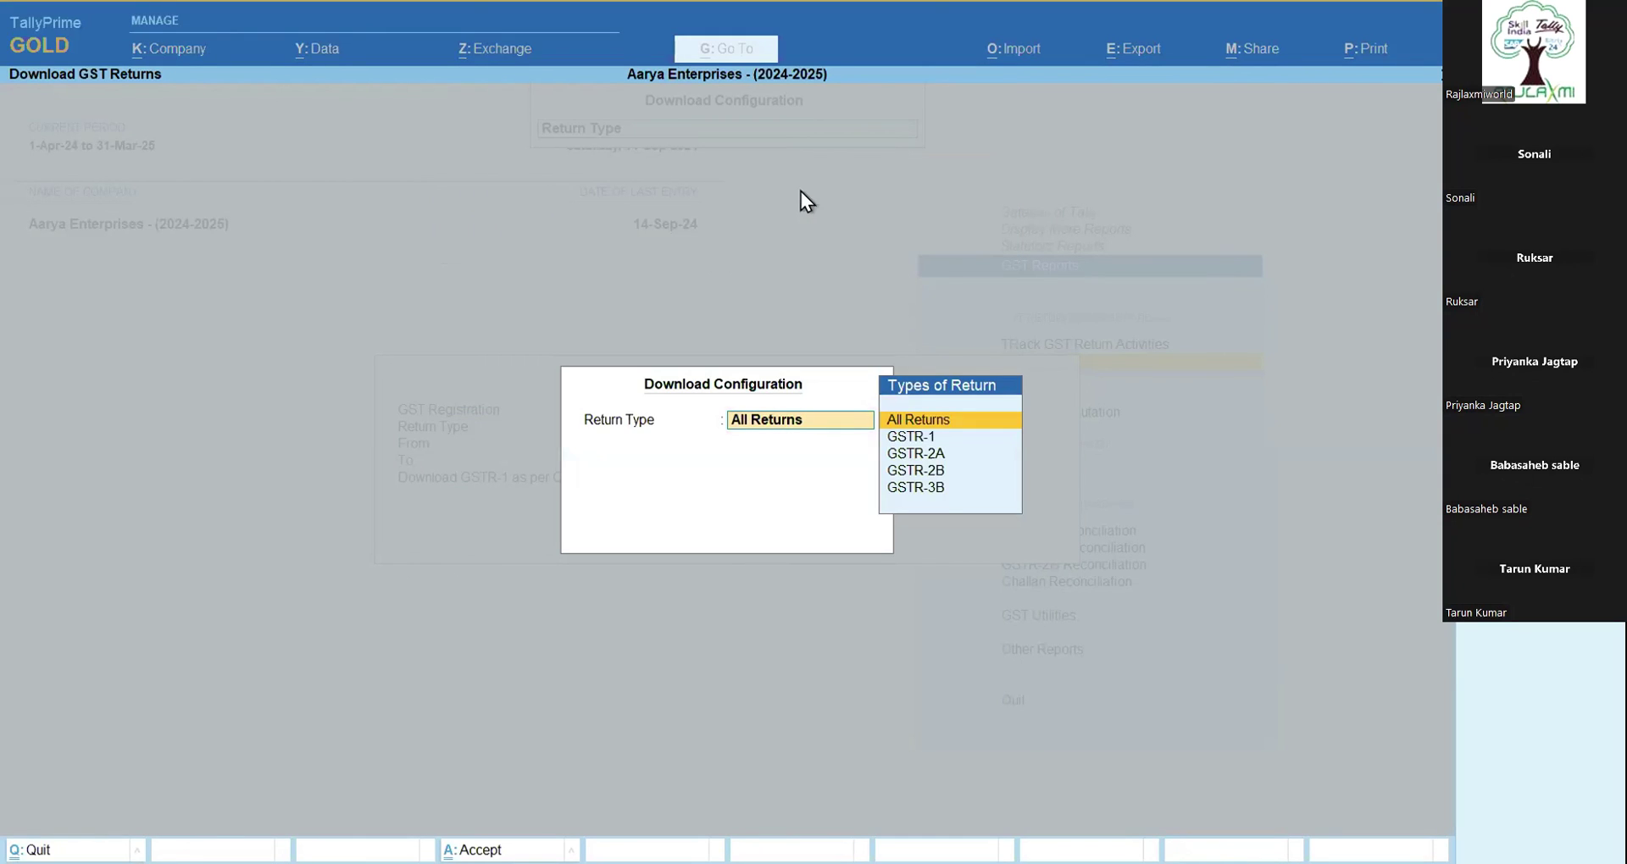
key("Down")
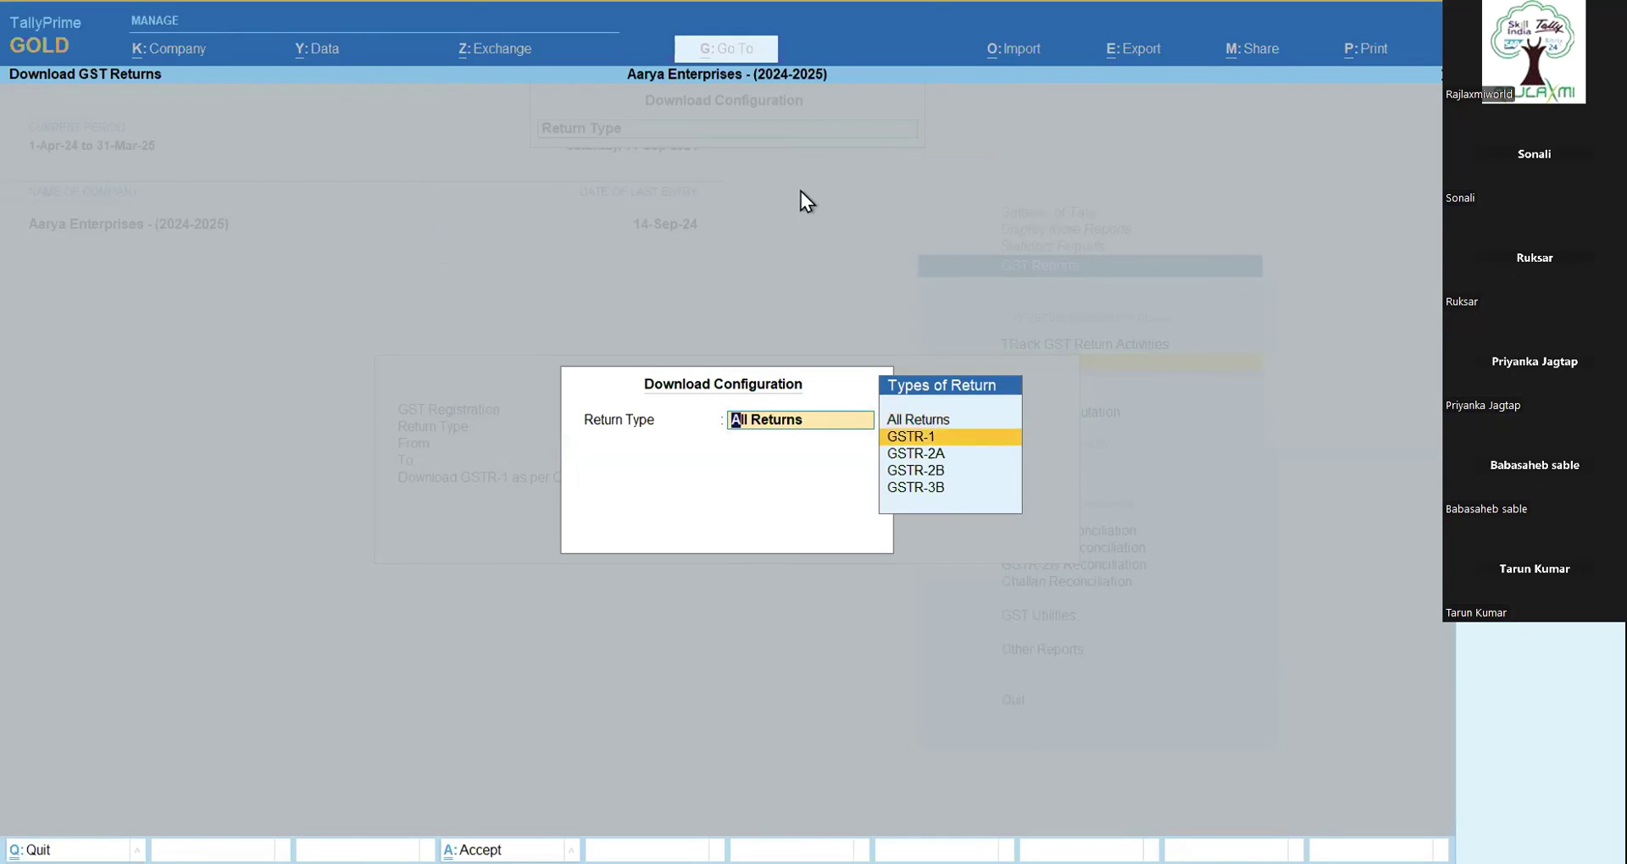
key("Return")
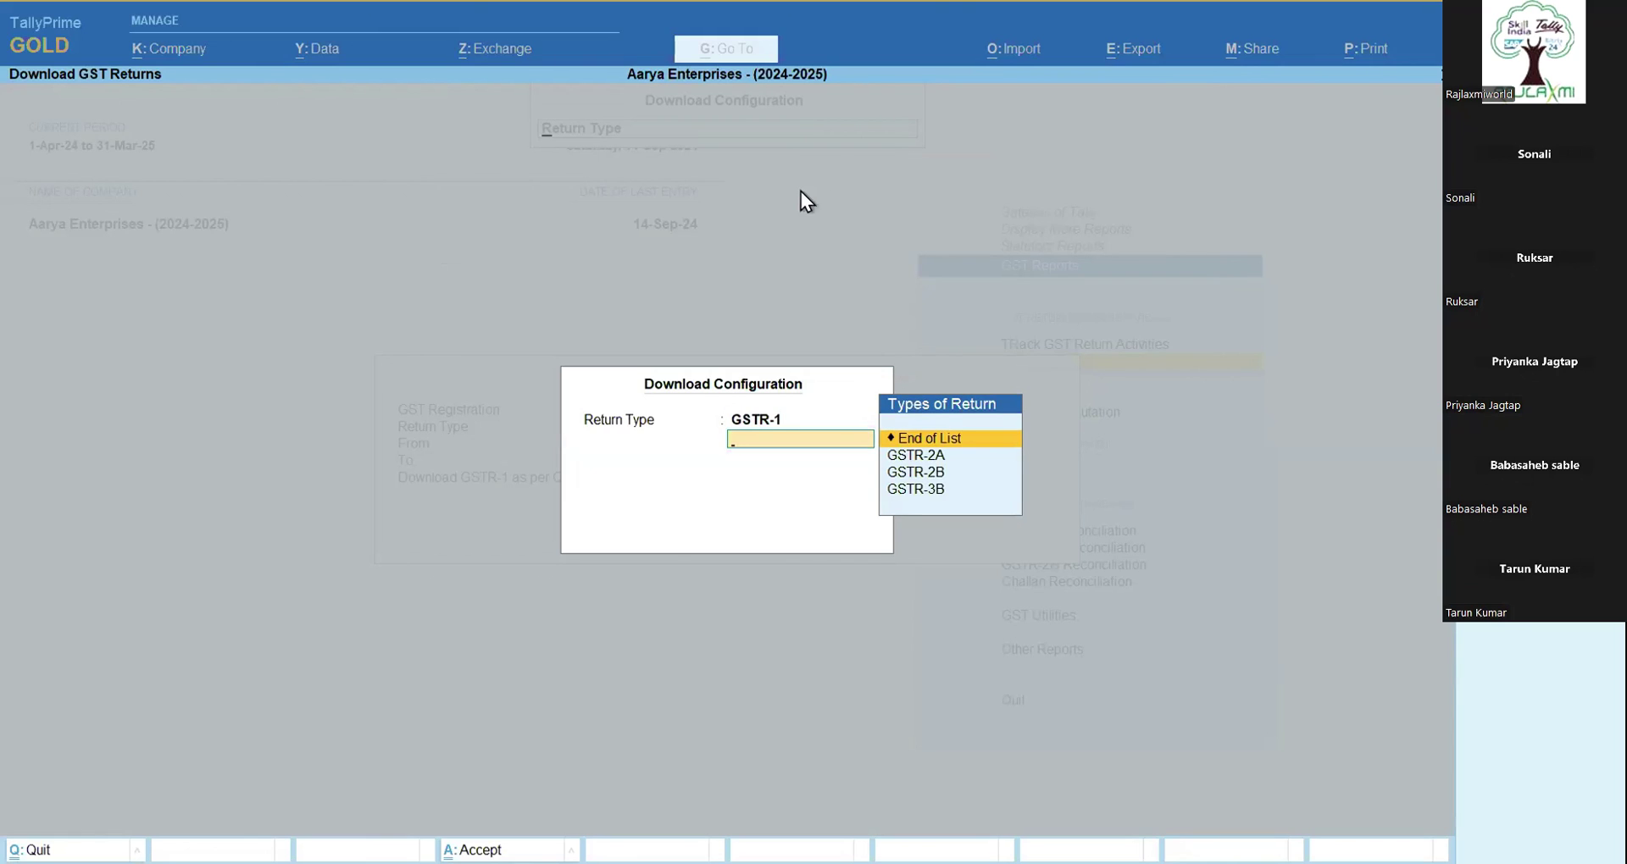
key("Return")
Step: Set the return period from 01.4.24 to 30.4.24, try to download the return and leave the GST login request
key("Down")
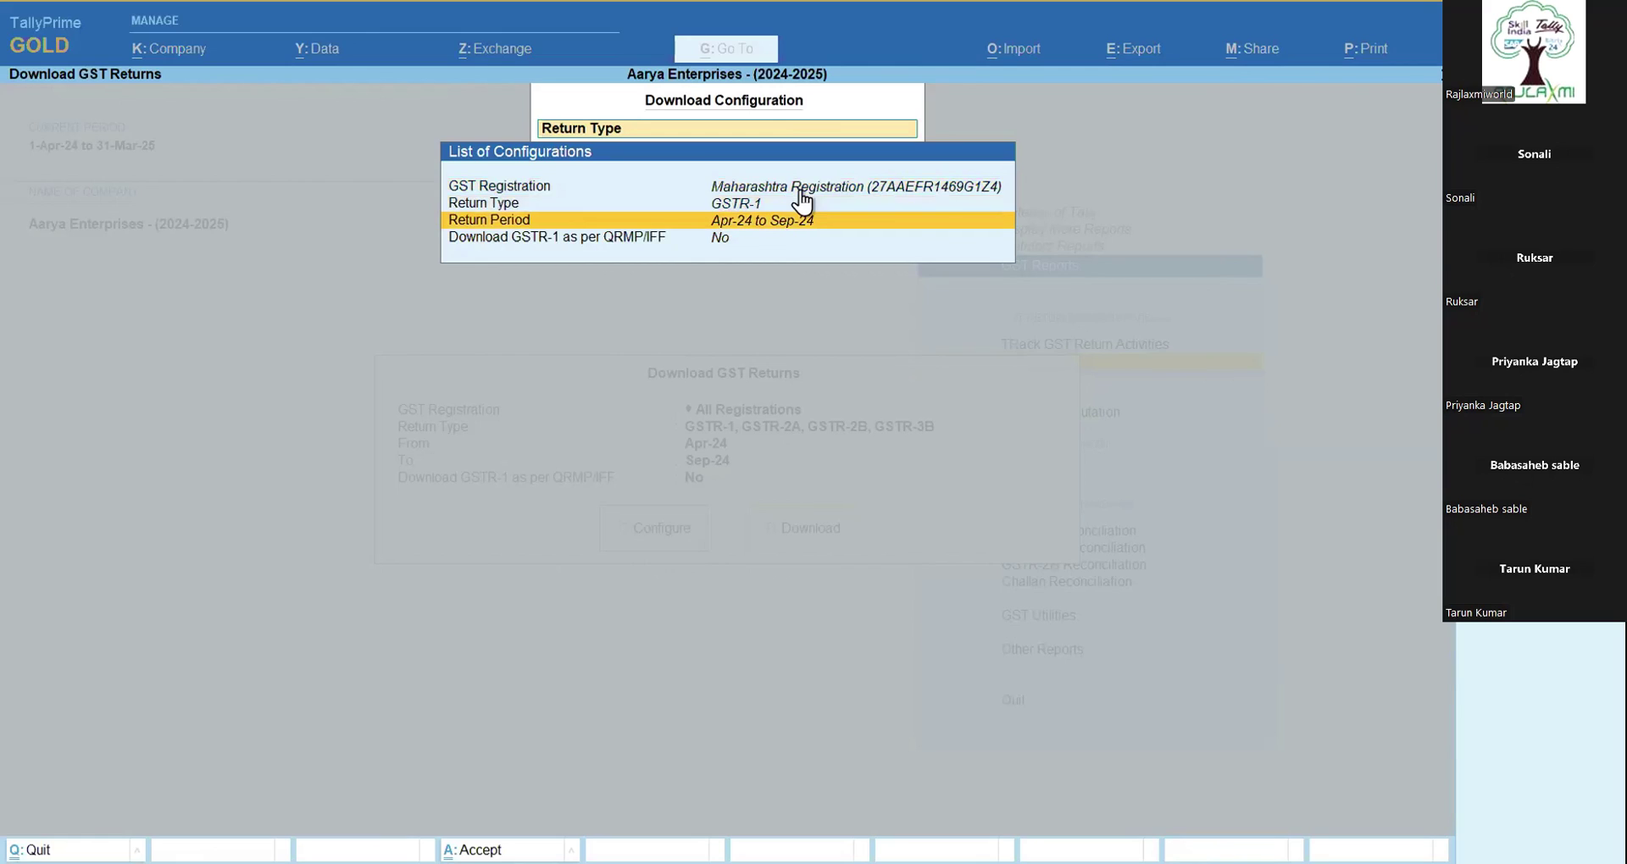
key("Return")
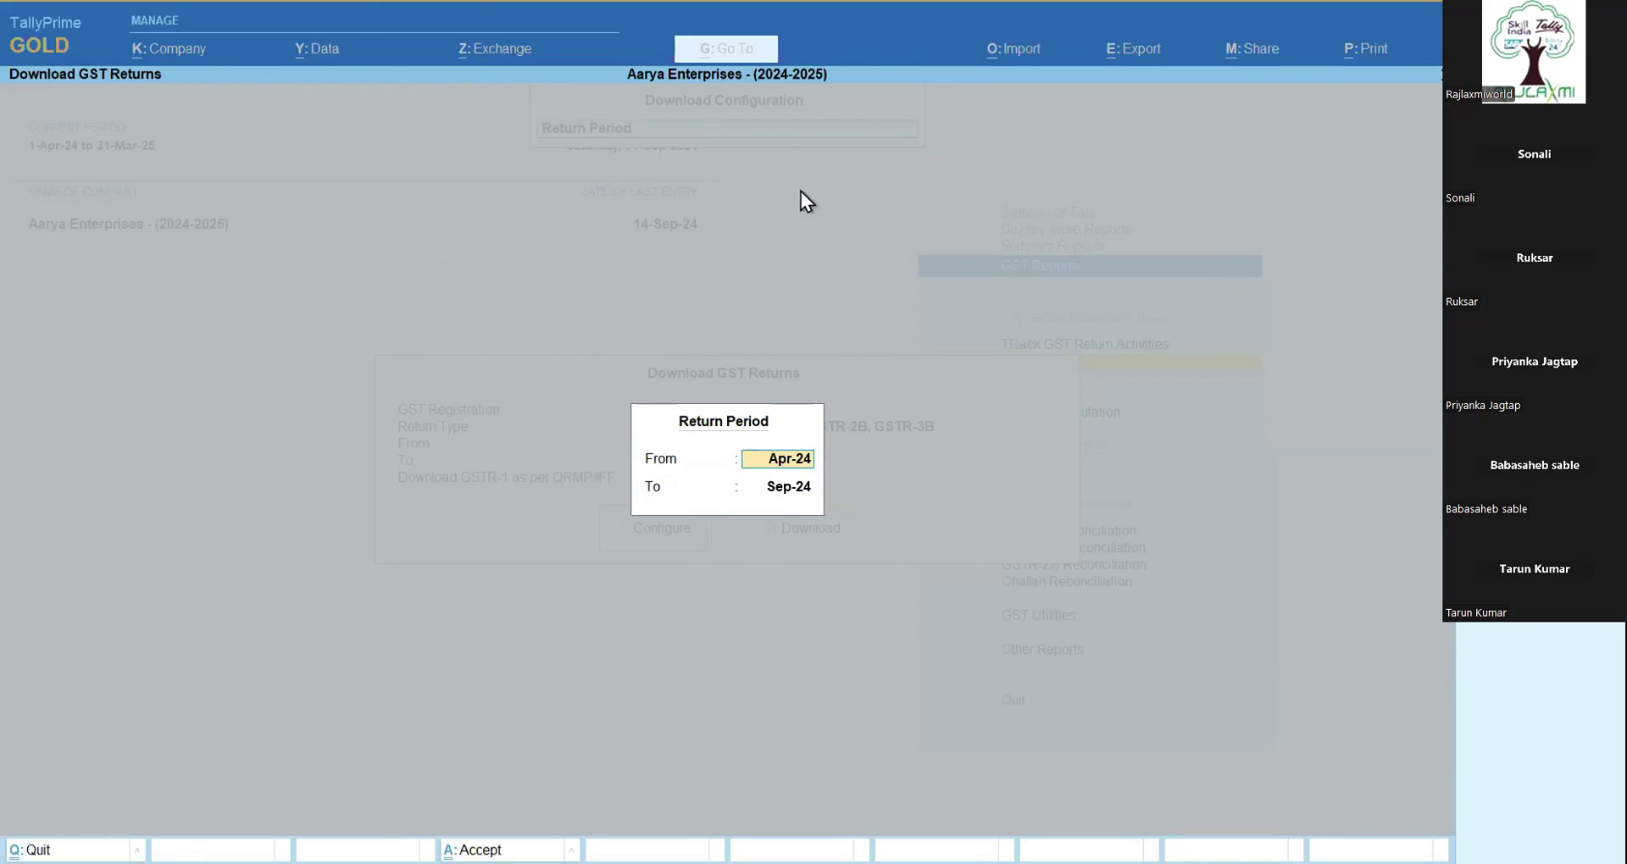
type("01.4.24")
key("Return")
type("30.4.24")
key("Return")
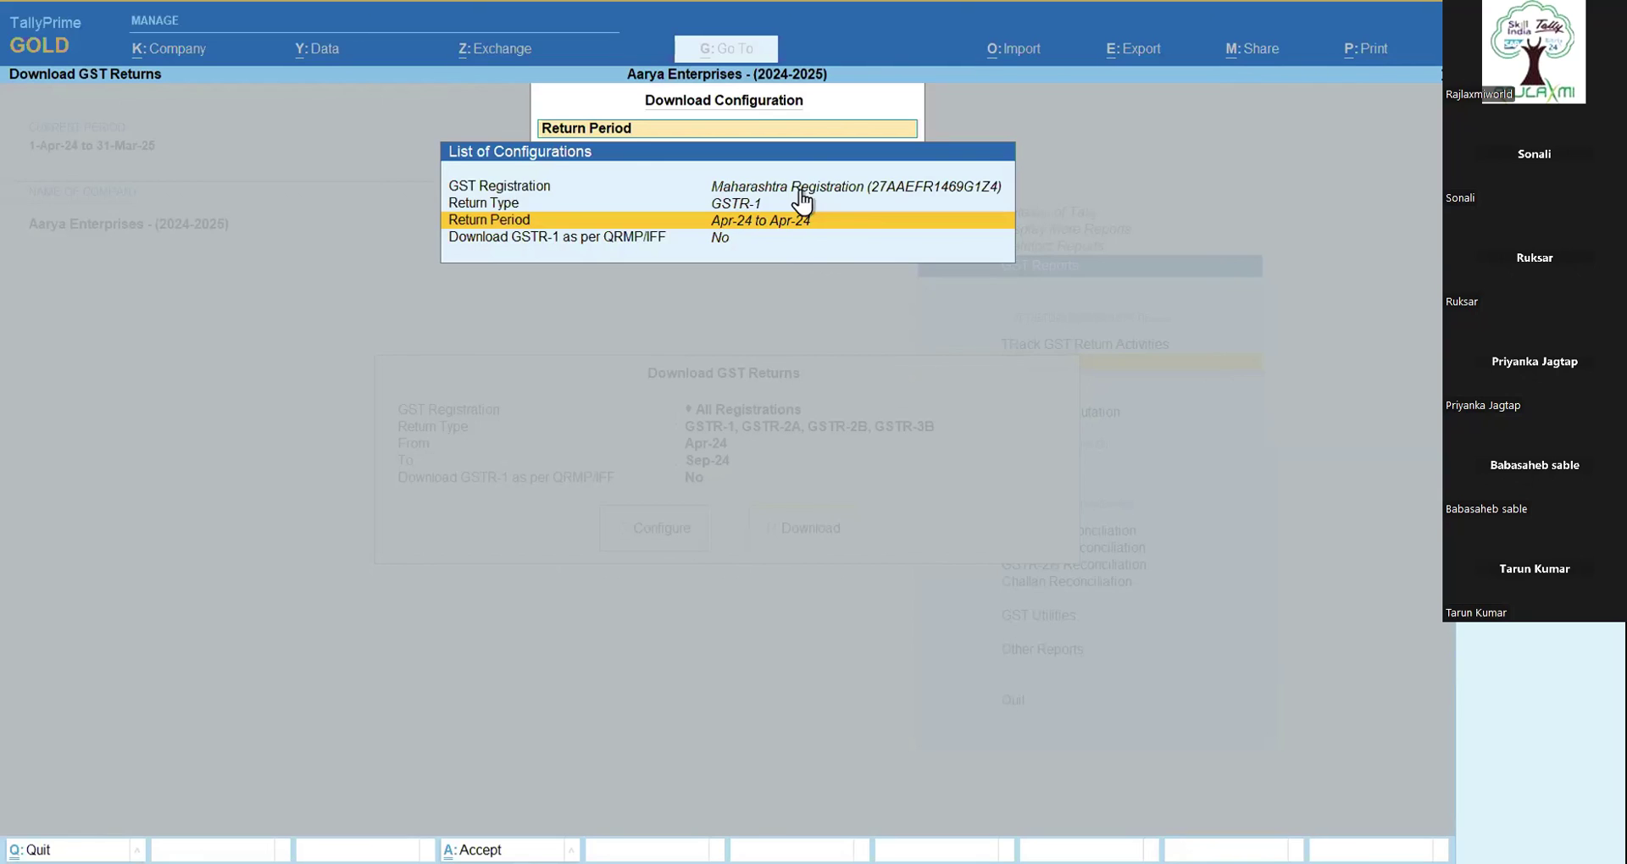
key("ctrl+a")
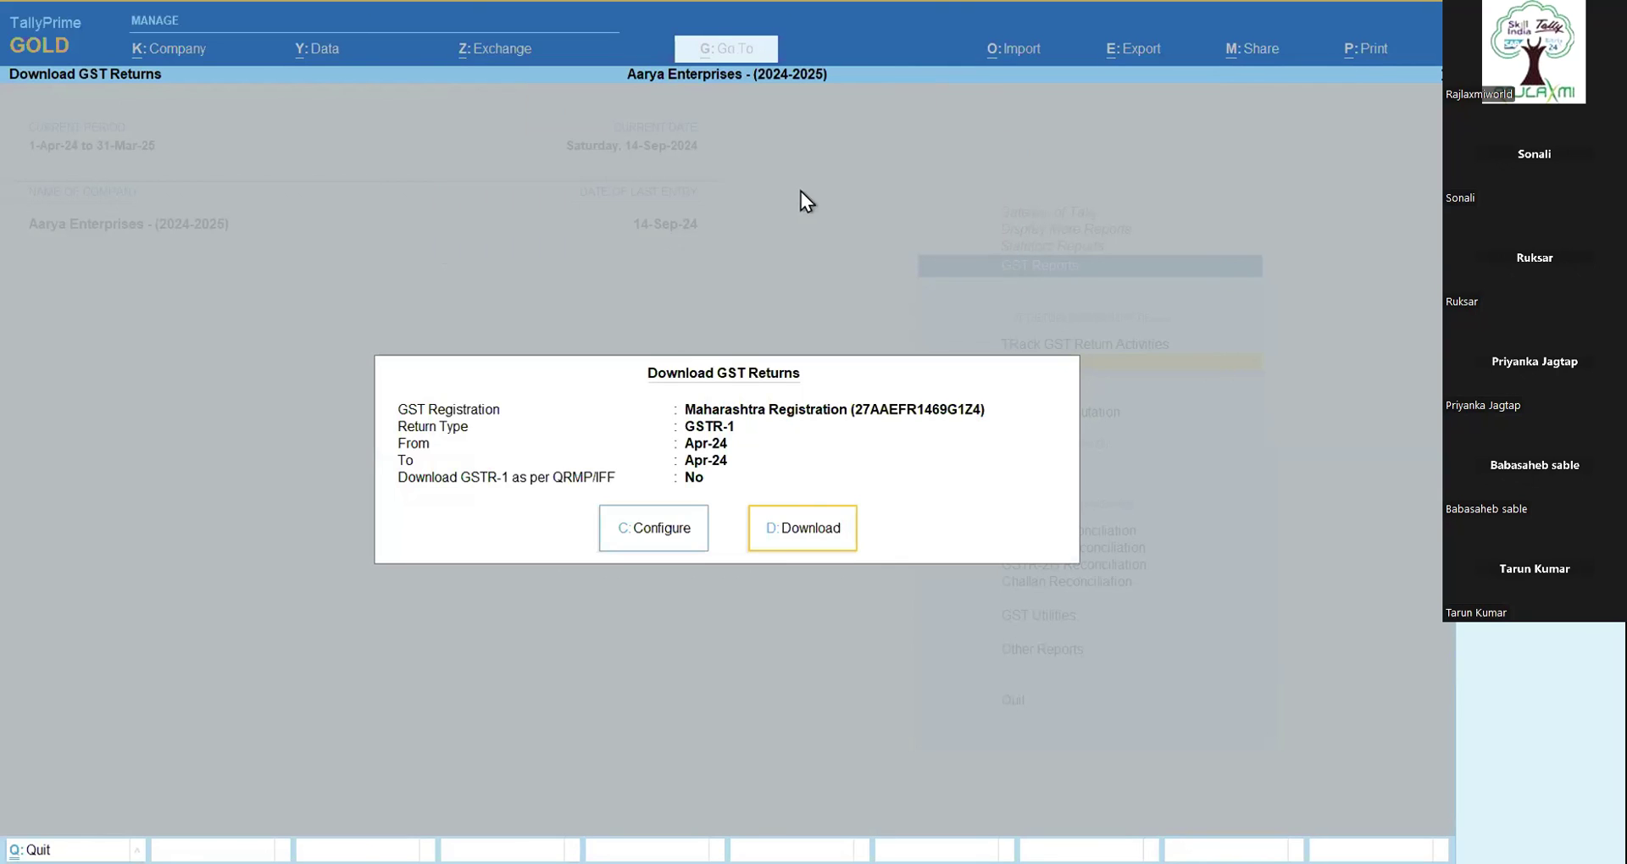
left_click(831, 531)
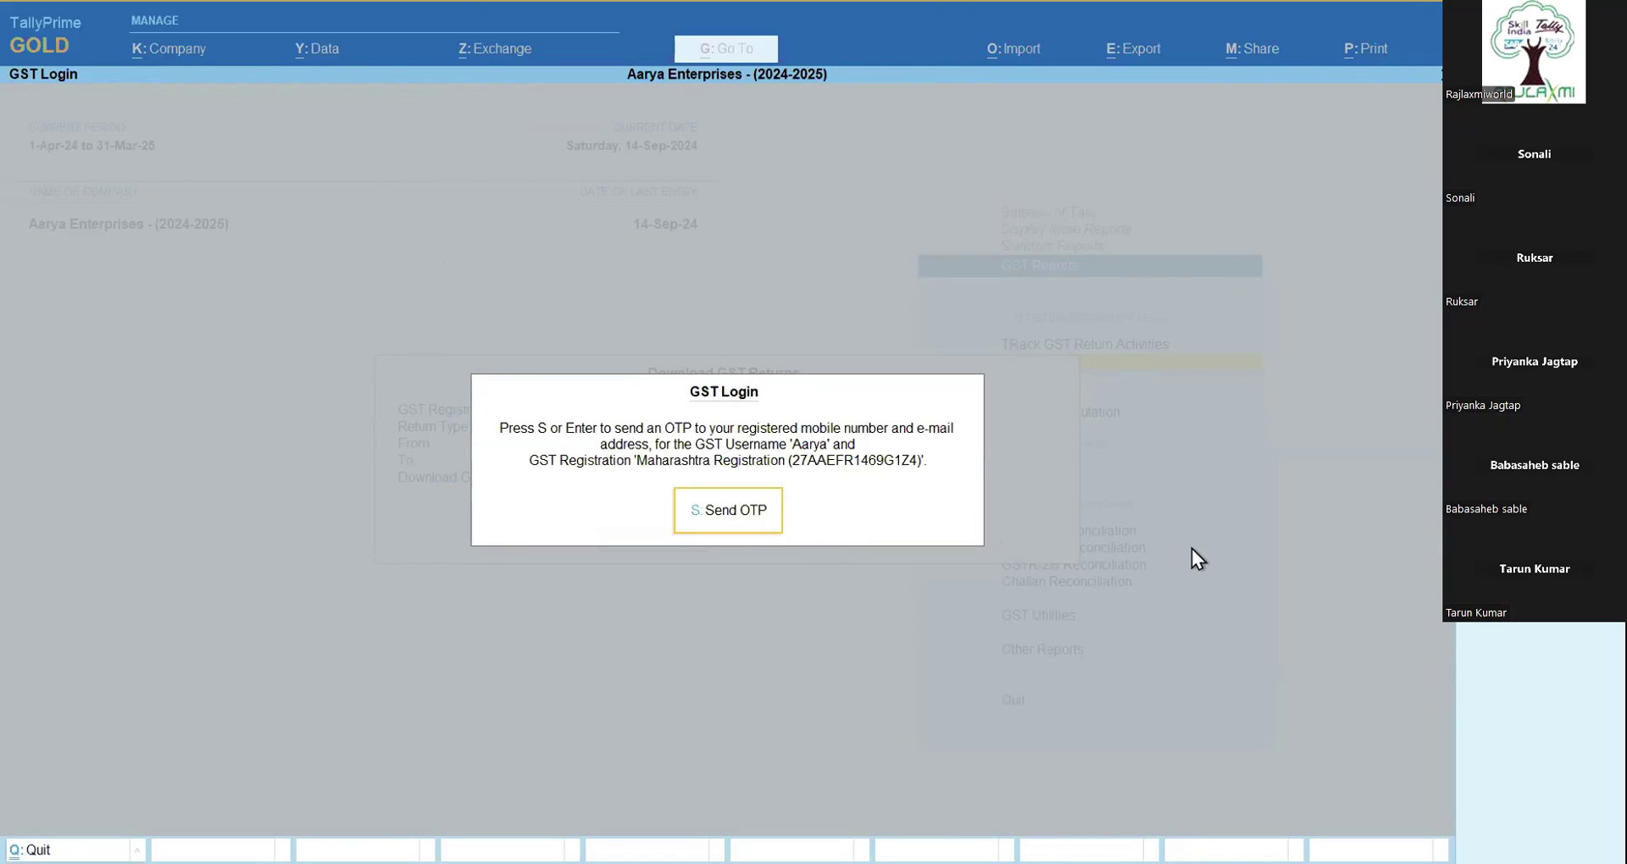
key("Escape")
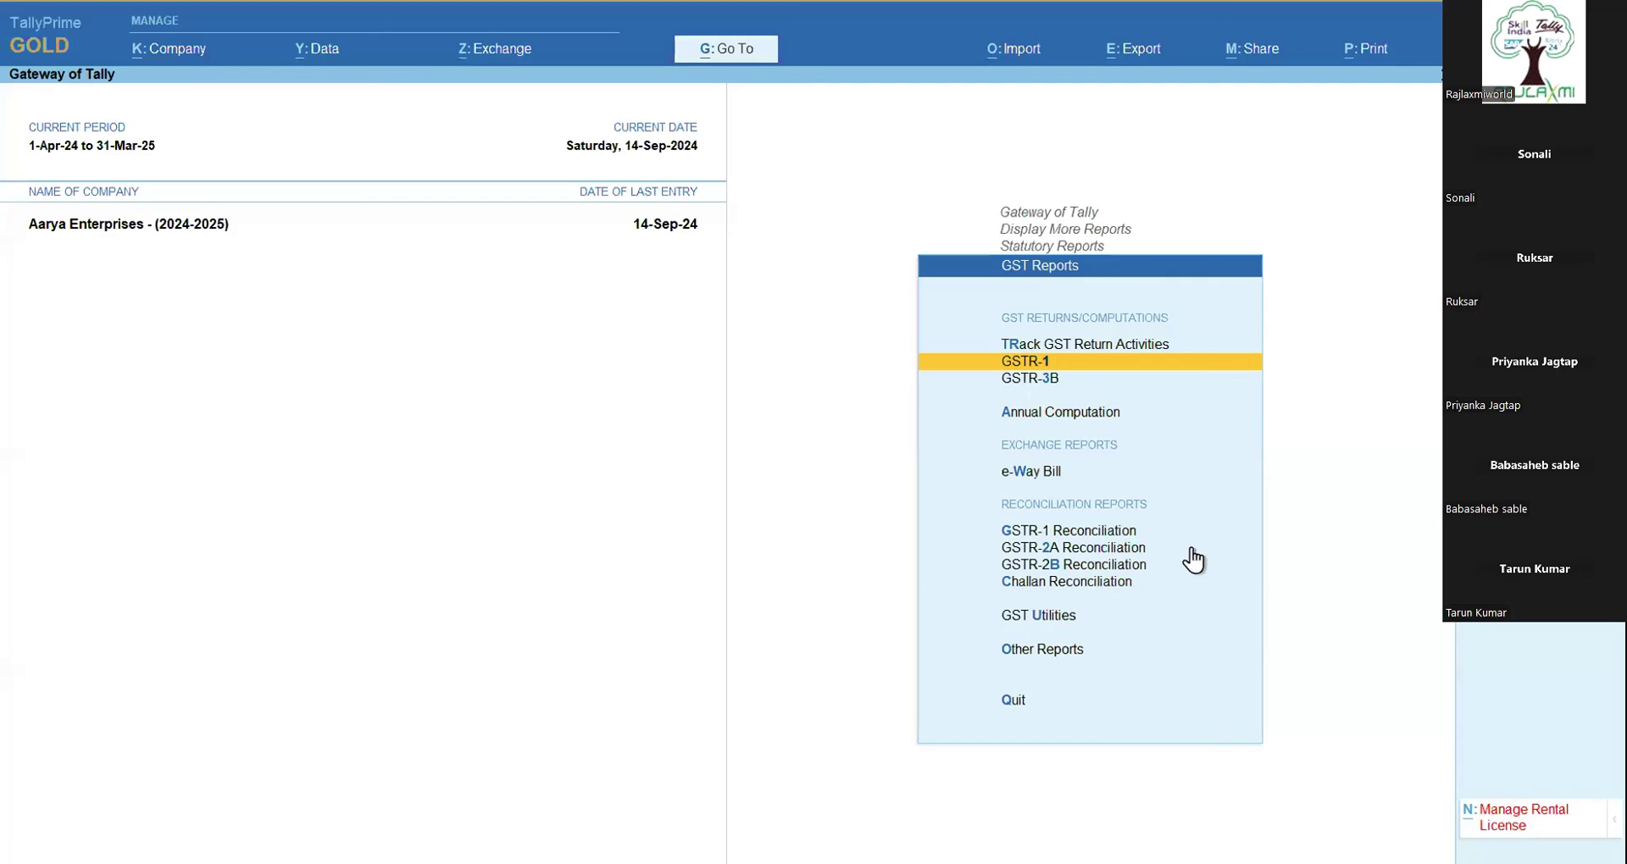
Step: View the GSTR-1 Reconciliation report and return to the GST reports
left_click(1097, 532)
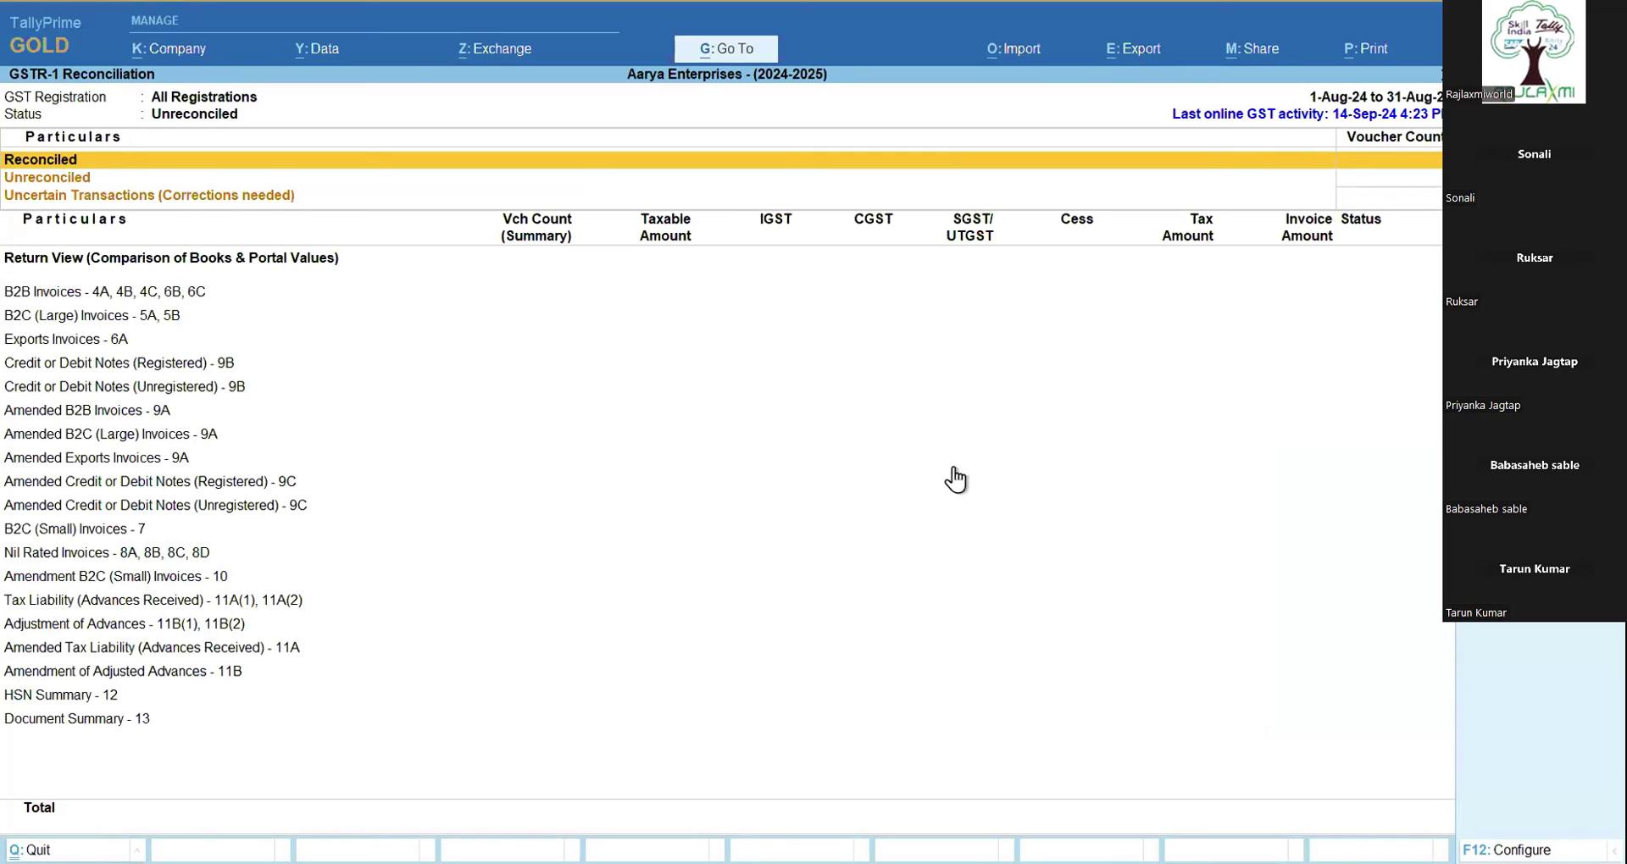
key("Escape")
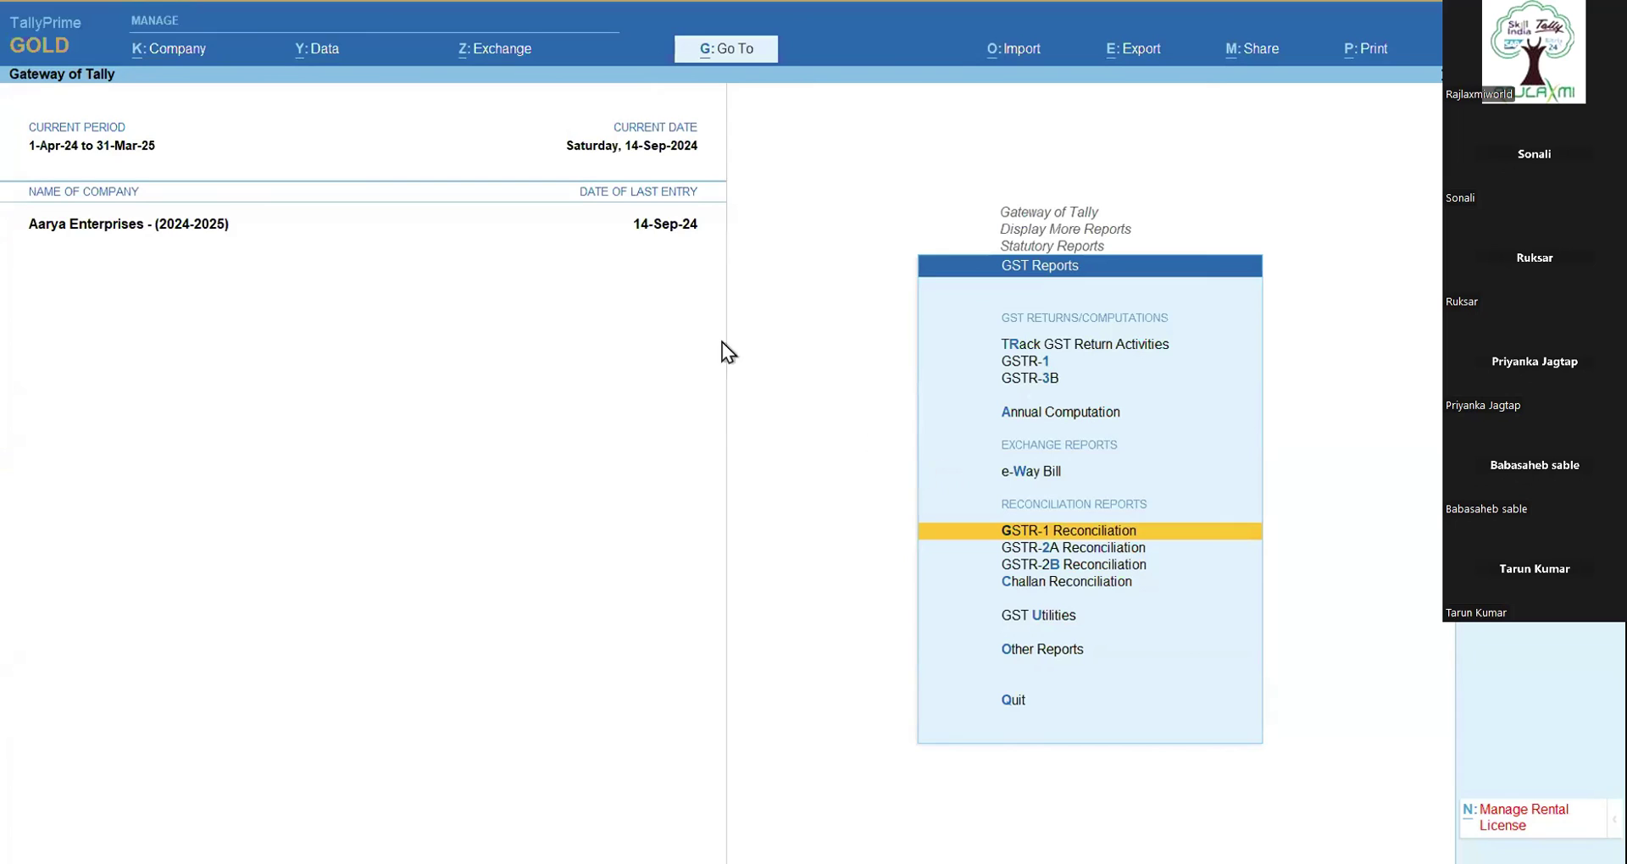
Step: Open the File GSTR-1 screen, switch it to the Maharashtra Registration, review its summary and leave it
left_click(507, 50)
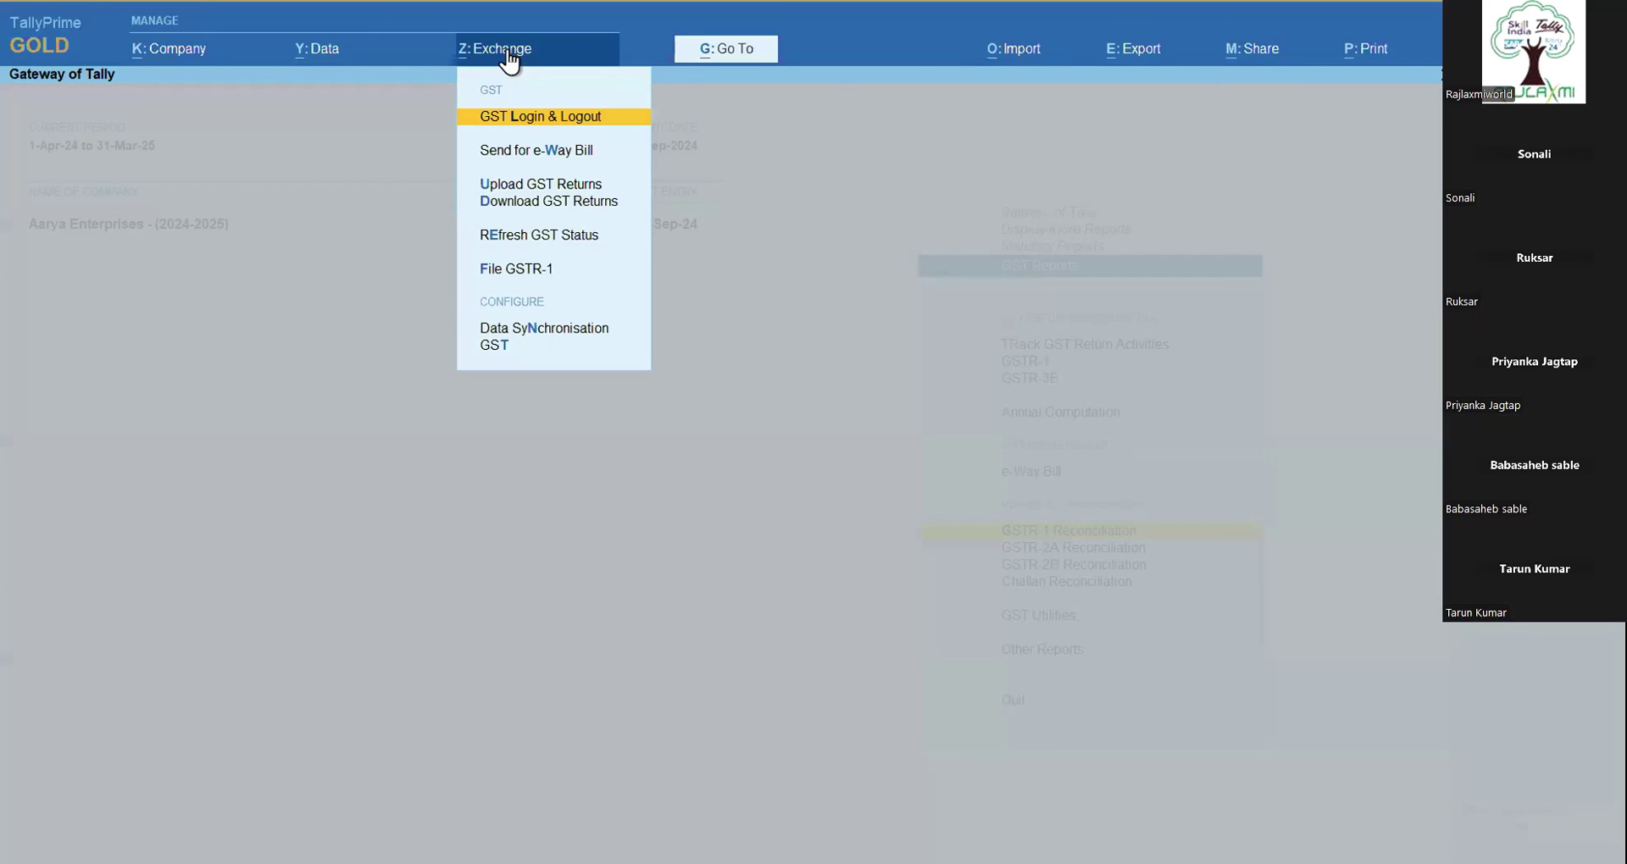
left_click(536, 273)
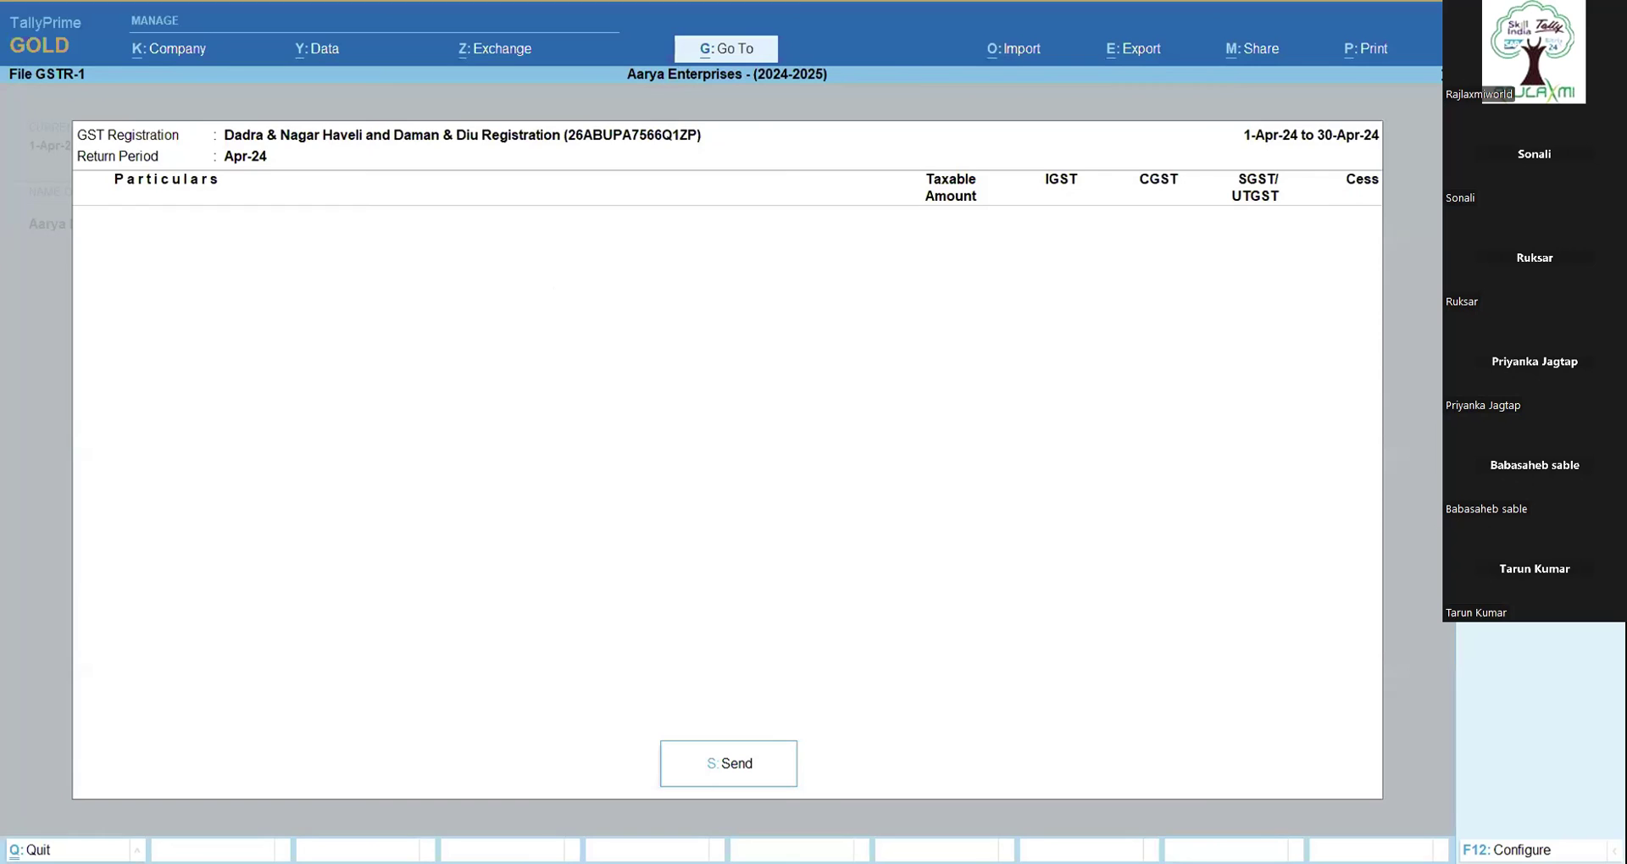
key("F3")
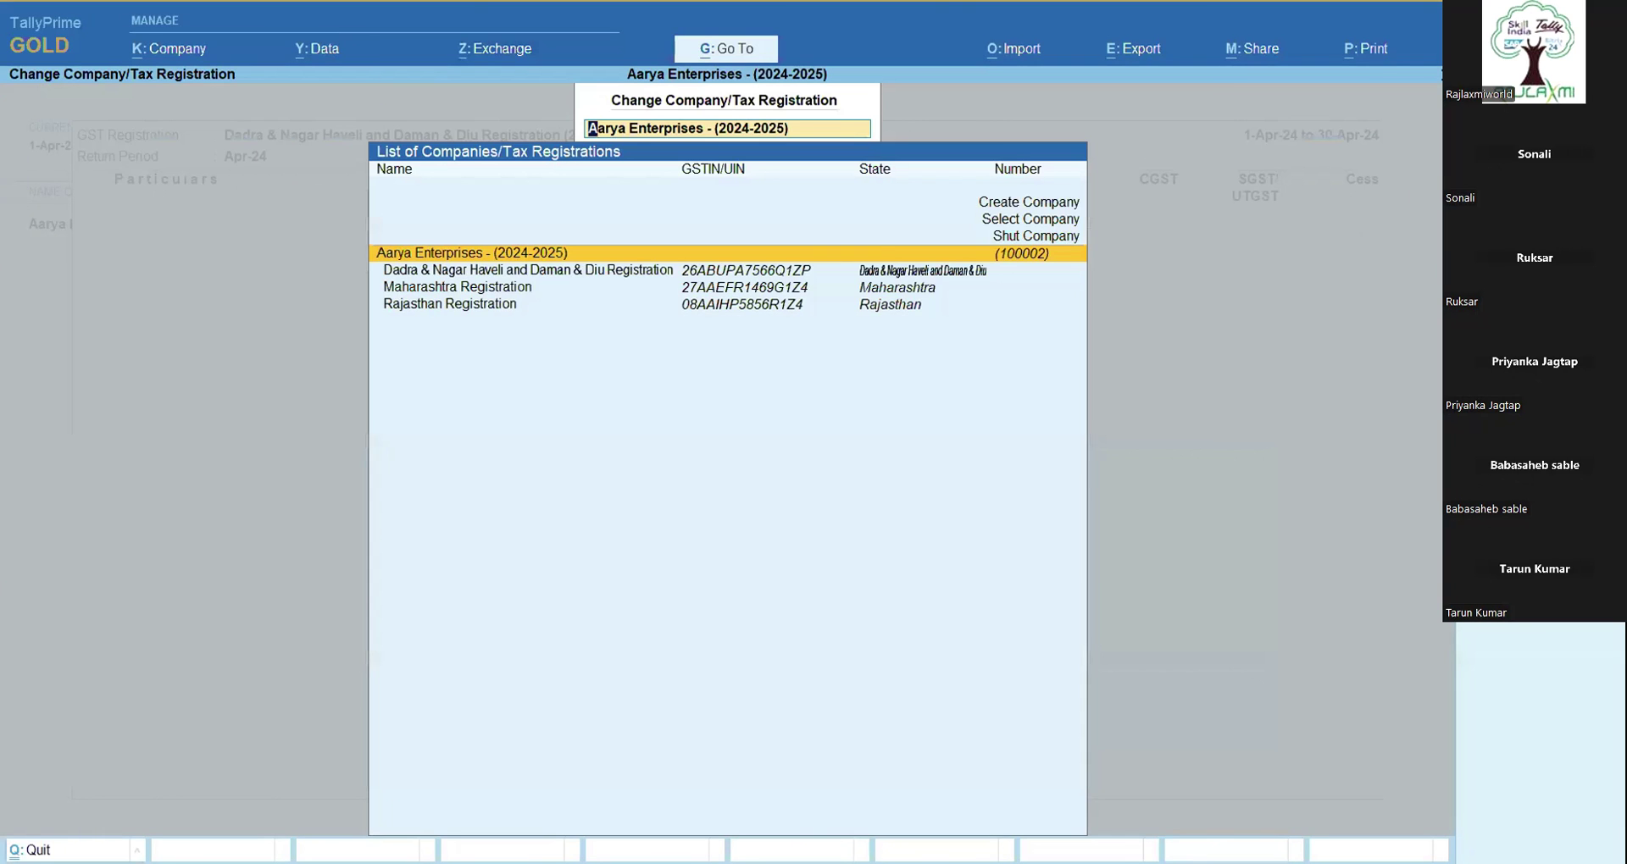
left_click(738, 293)
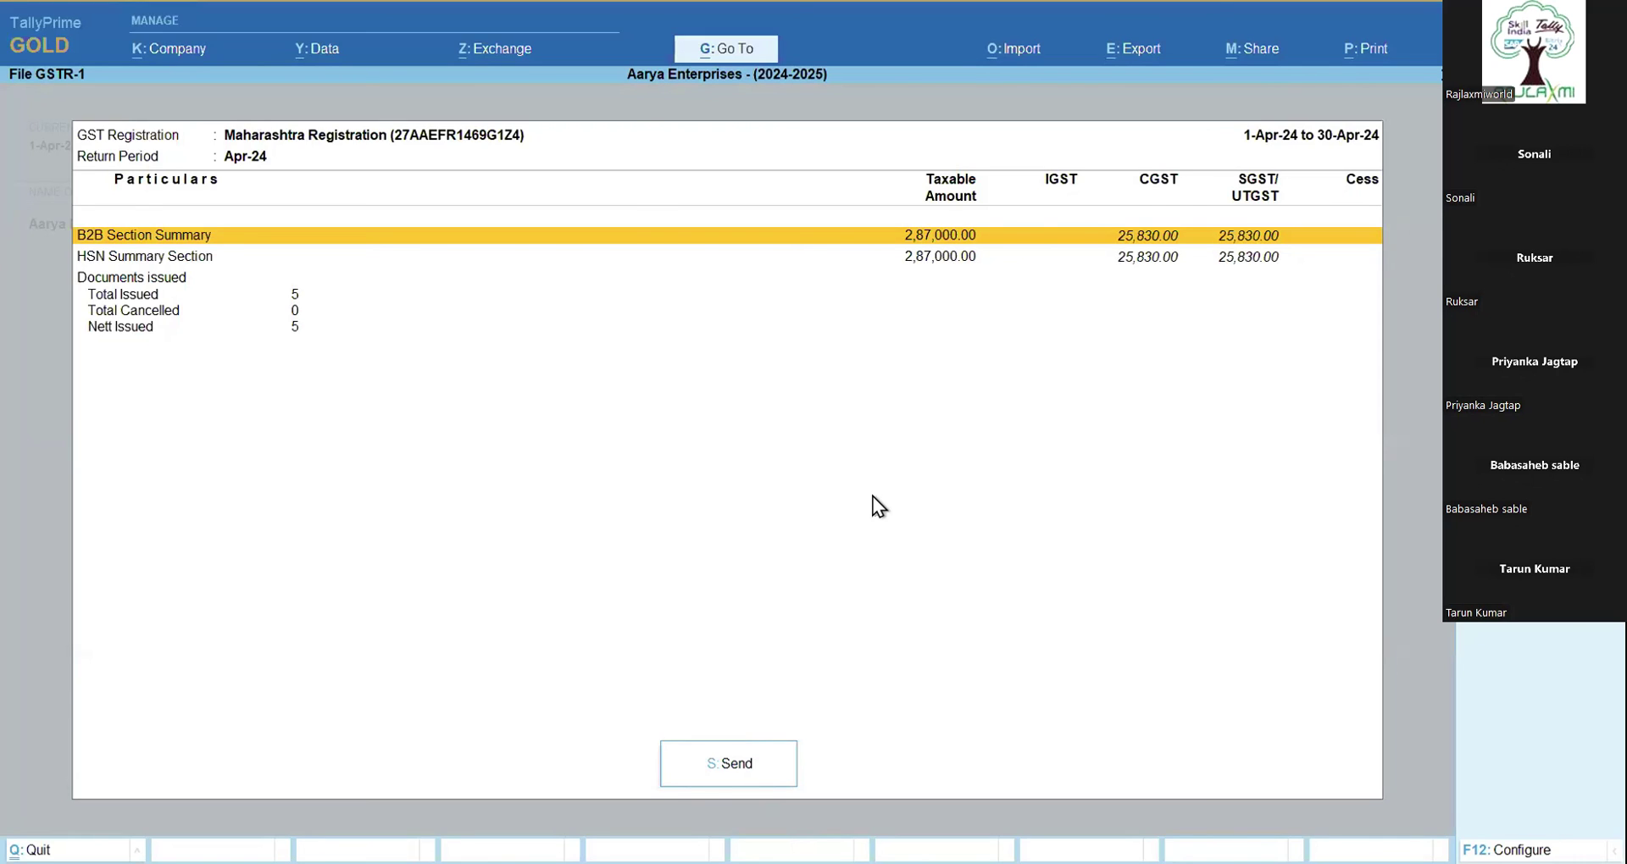
key("Escape")
Step: Open the GSTR-1 report, check its uncertain transactions line and close the report
key("Up")
key("Up")
key("Up")
key("Up")
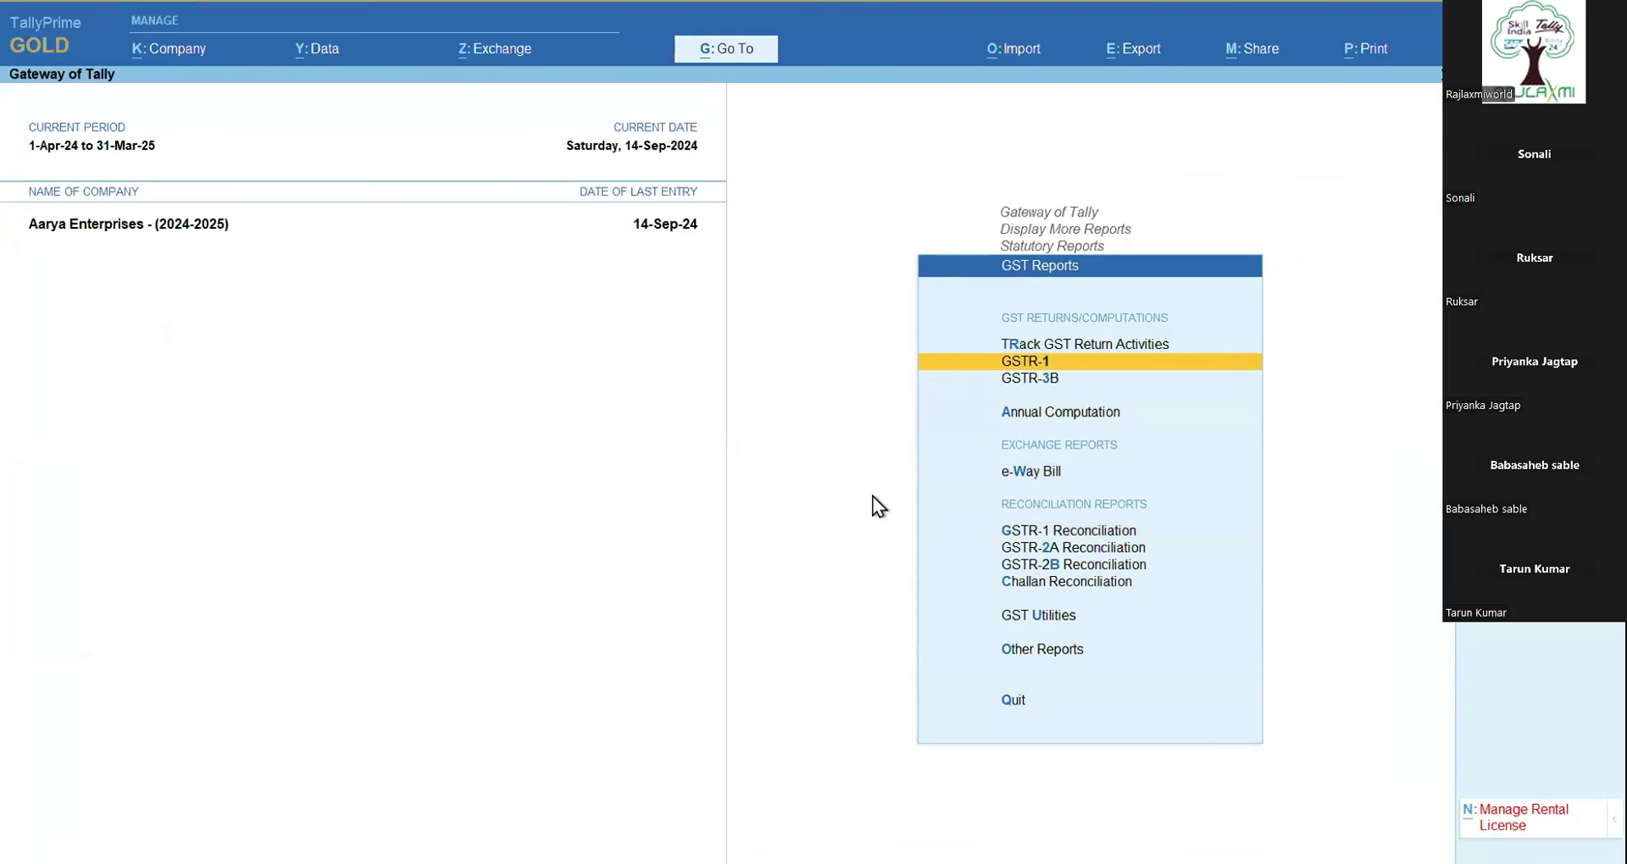
key("Return")
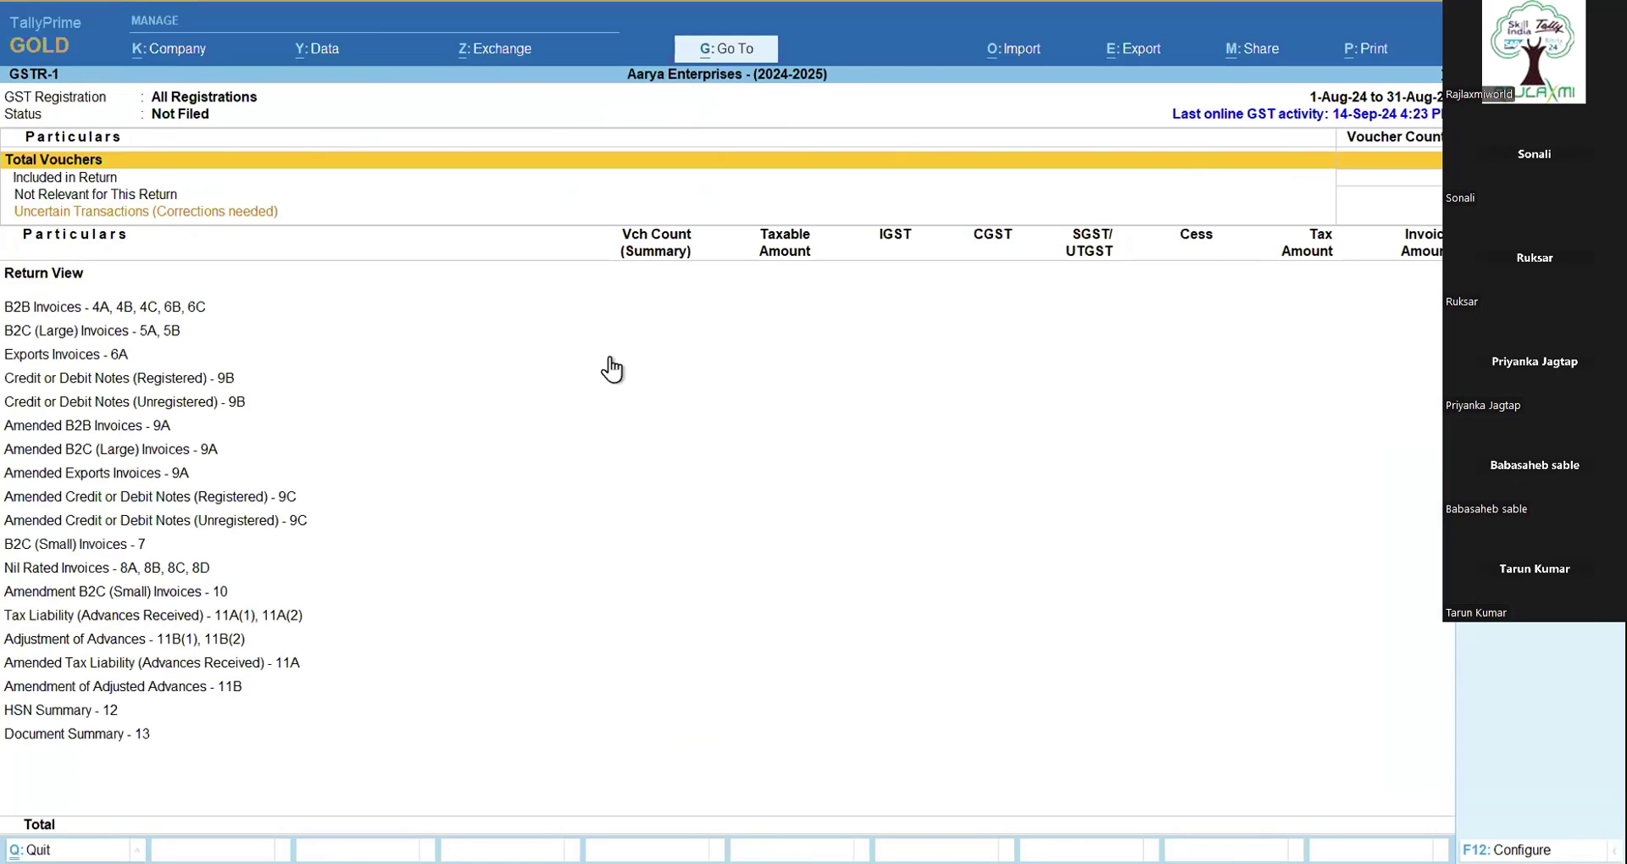
left_click(226, 216)
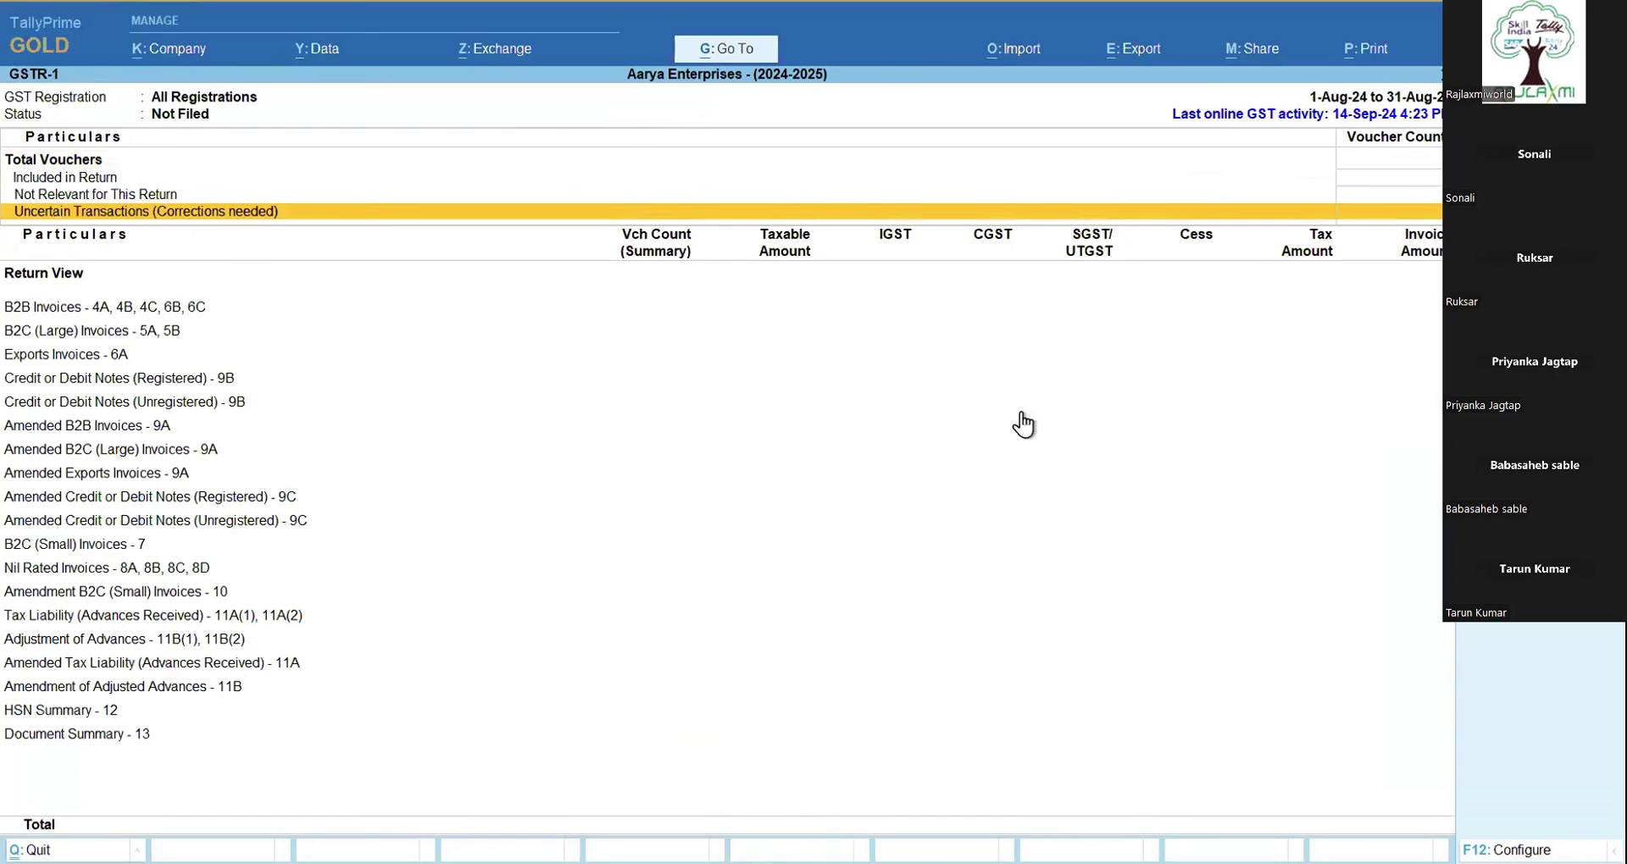
key("Escape")
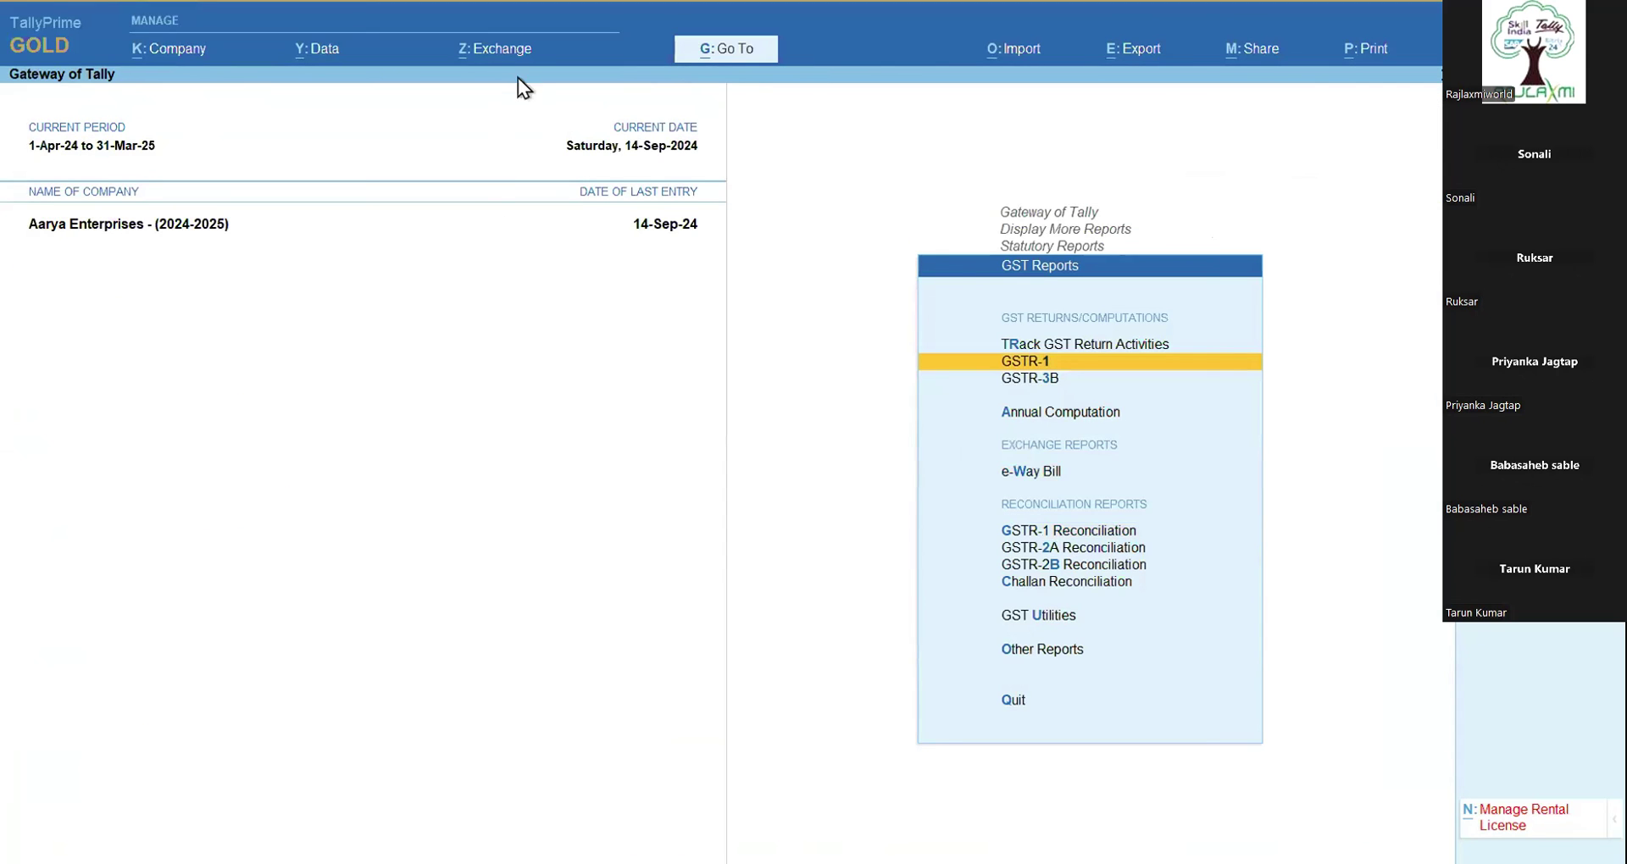
Step: Look at the GST data exchange options, then leave the GST reports and return to the Gateway of Tally
left_click(516, 52)
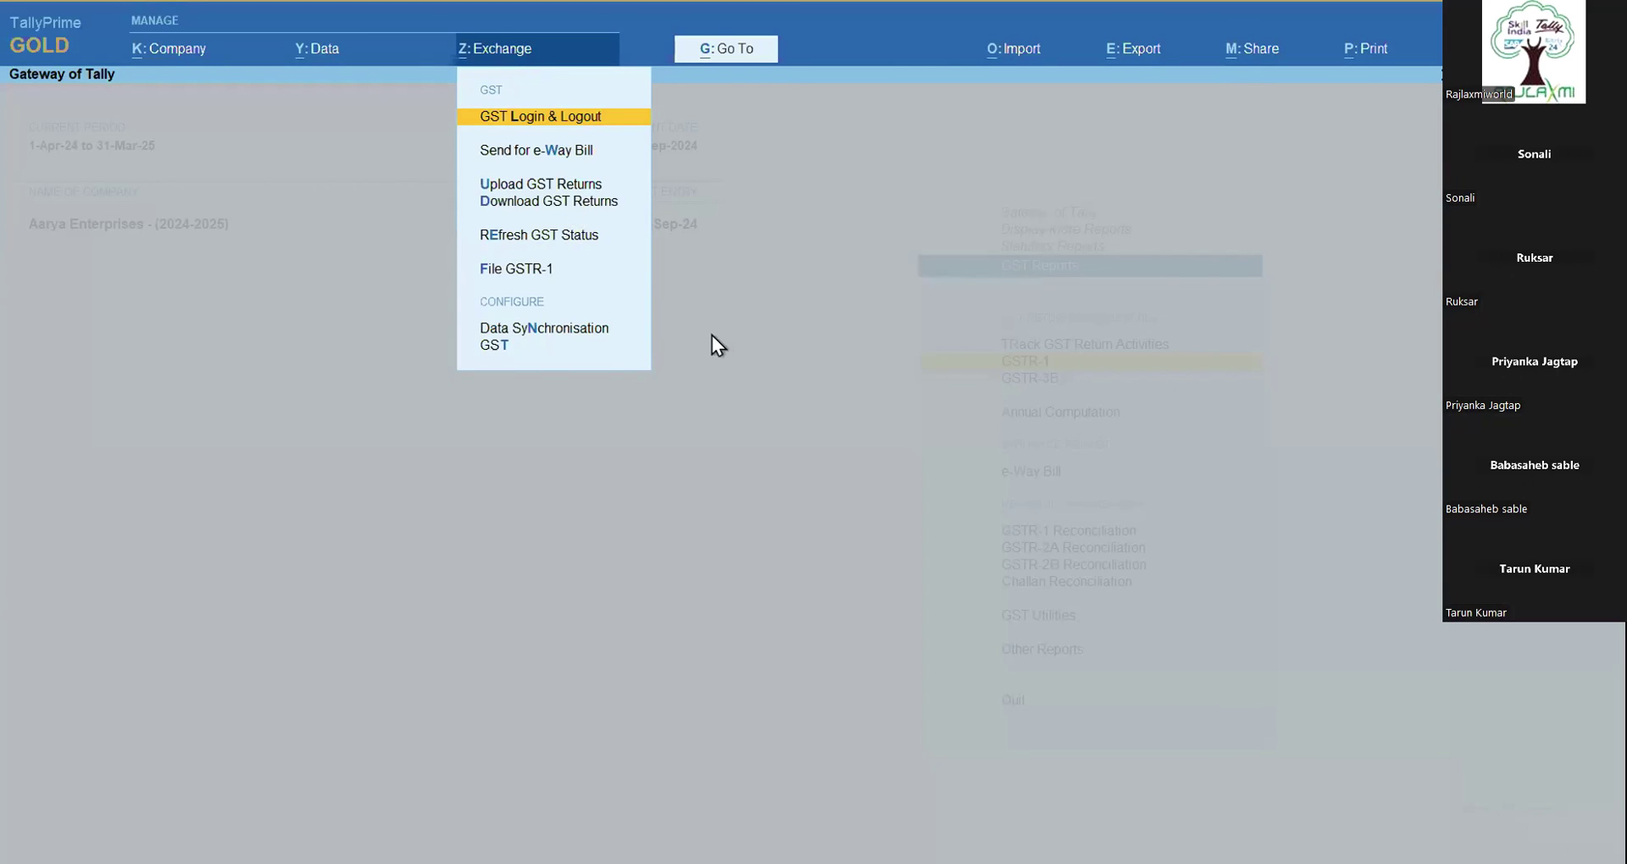
left_click(951, 537)
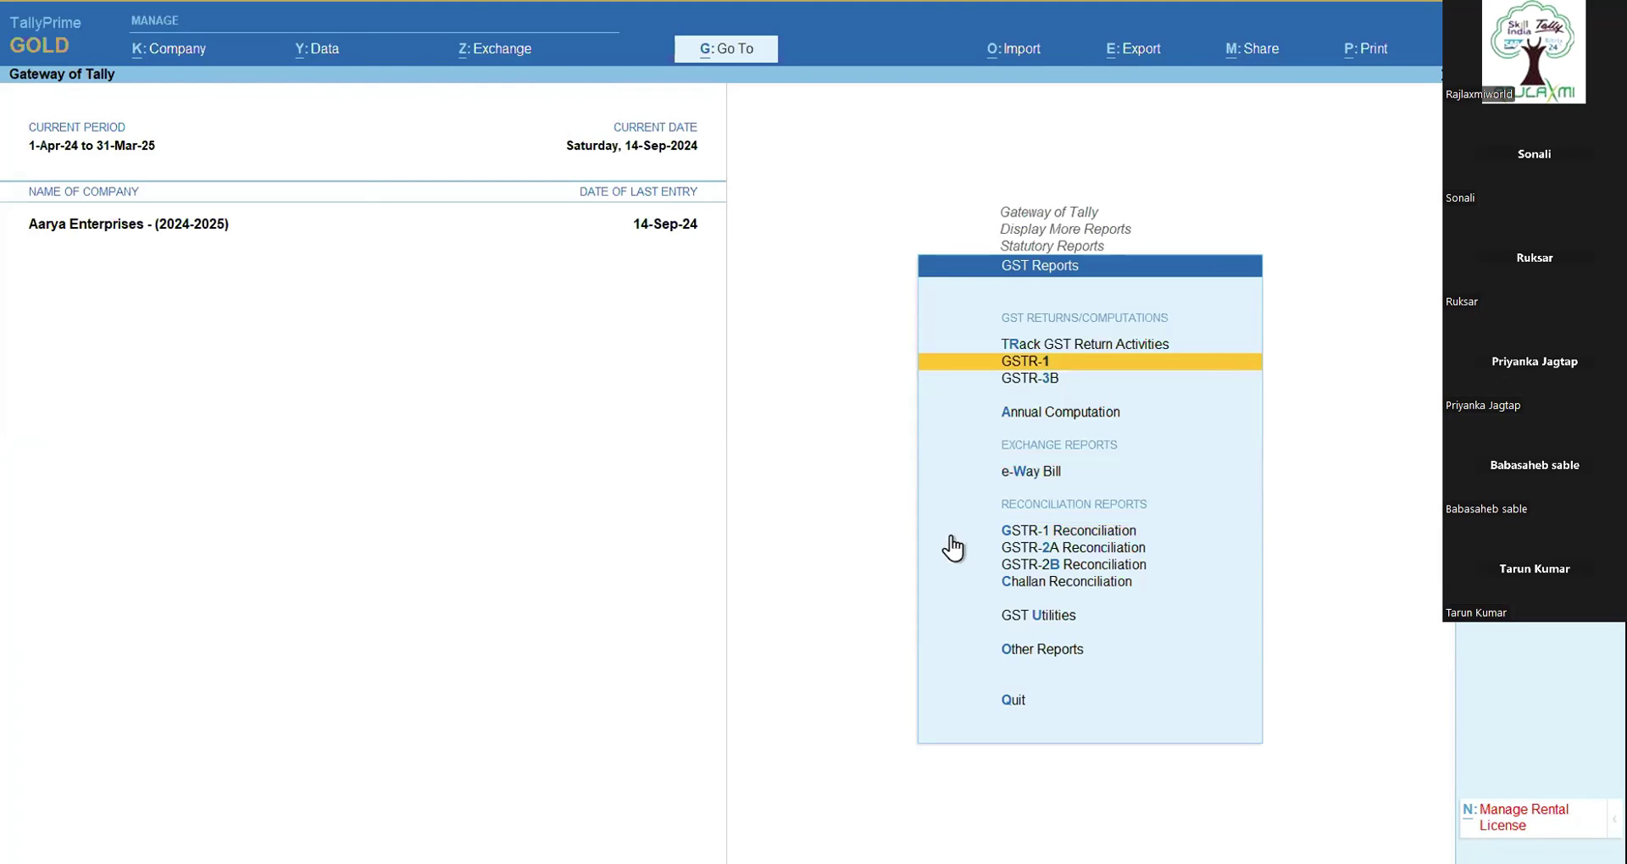
key("Escape")
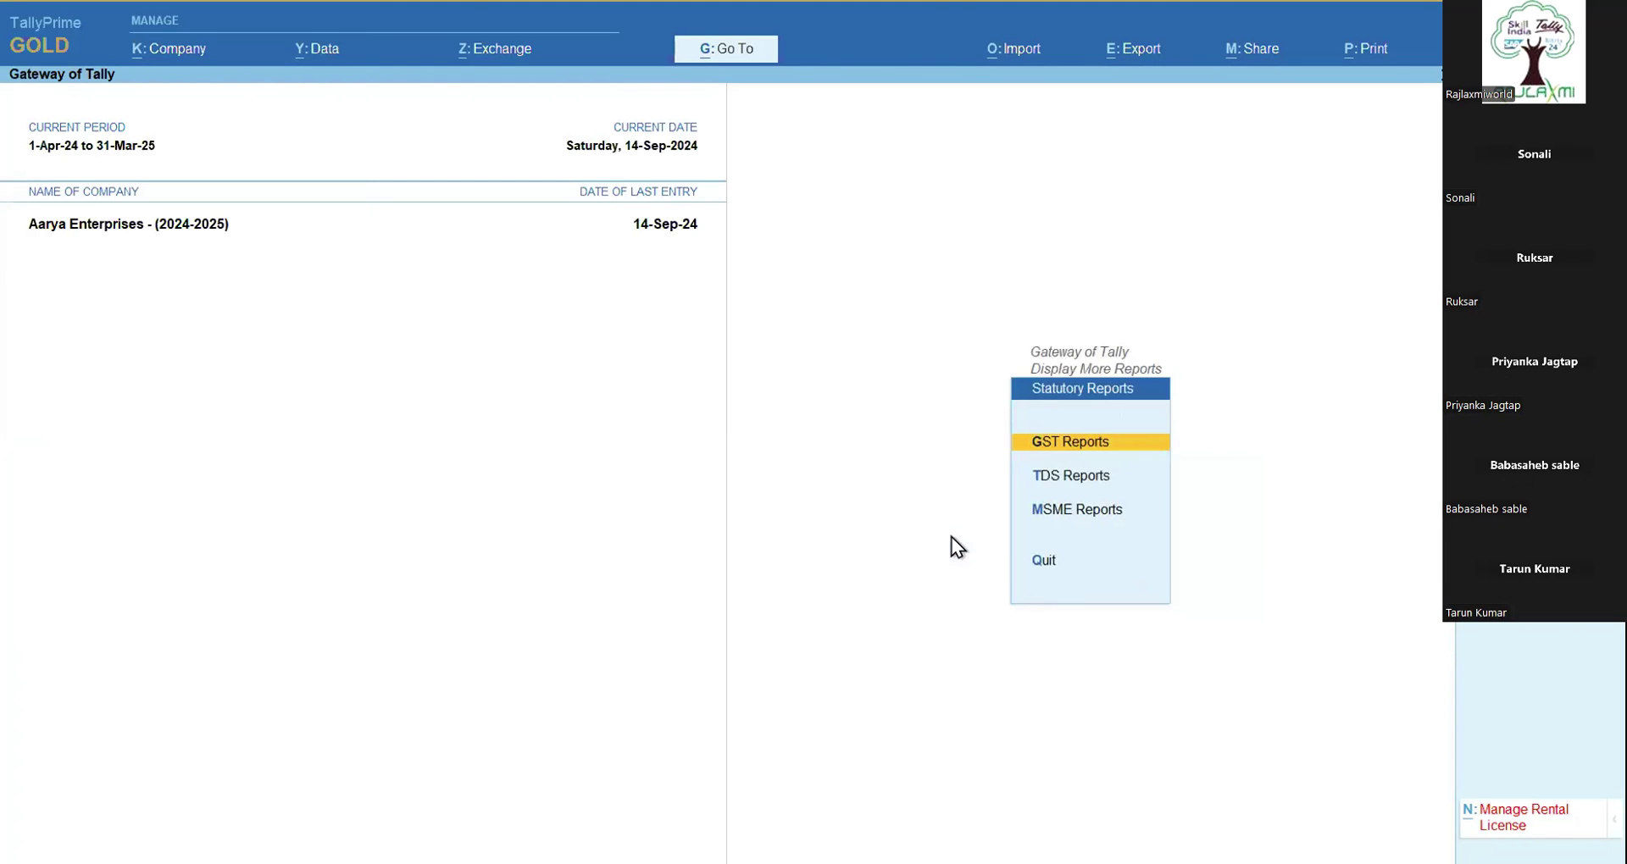
key("Escape")
key("Escape")
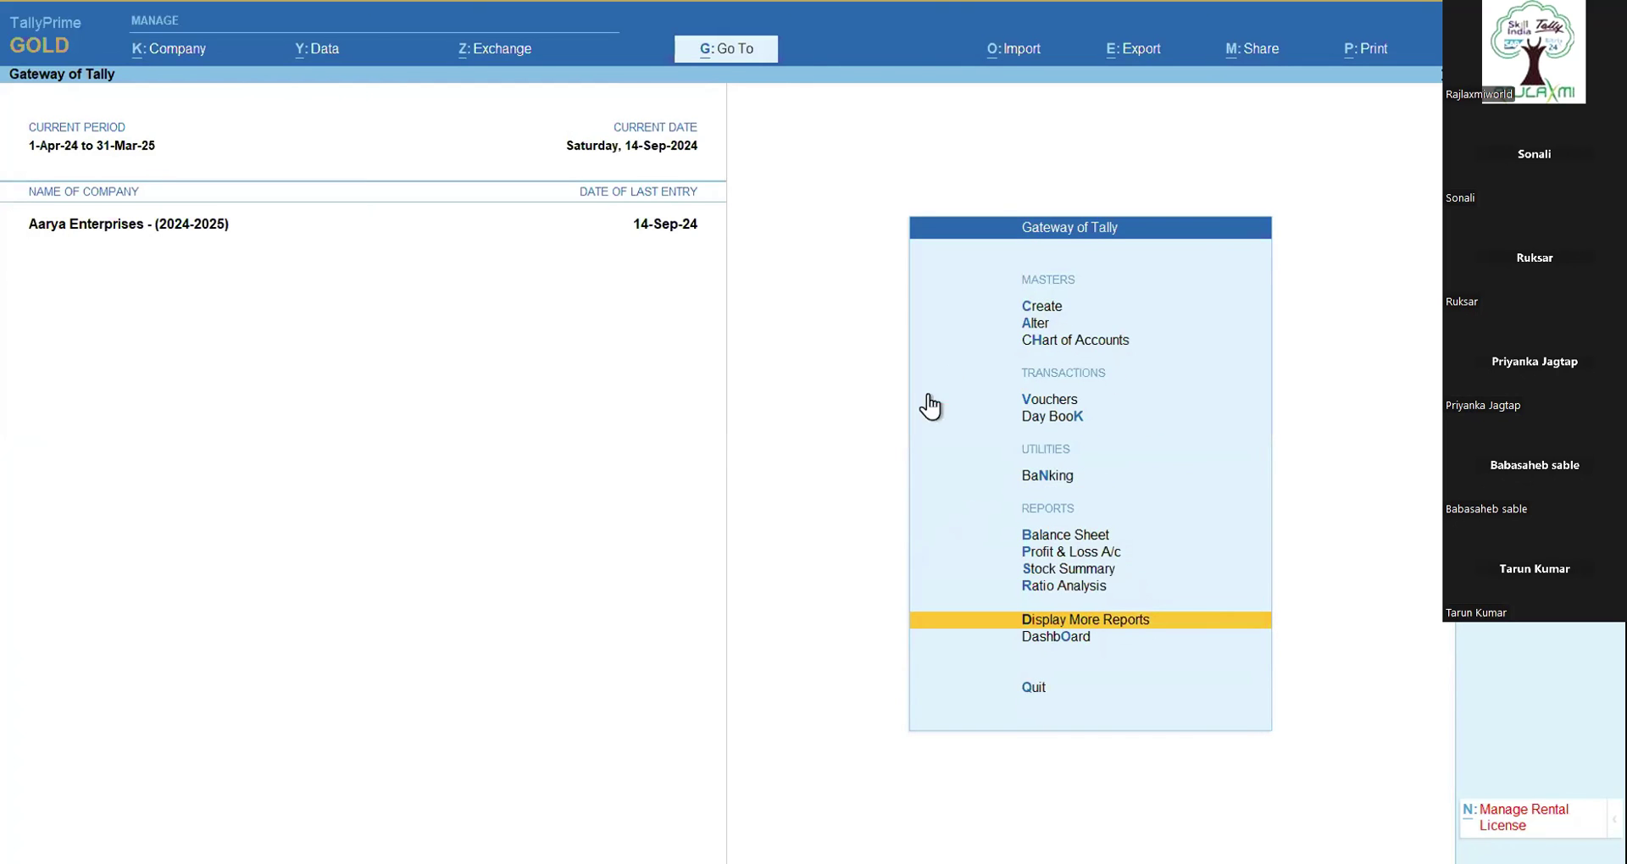
Step: Start a new ledger under Sundry Creditors and fetch the party's details using its GSTIN/UIN
left_click(1054, 313)
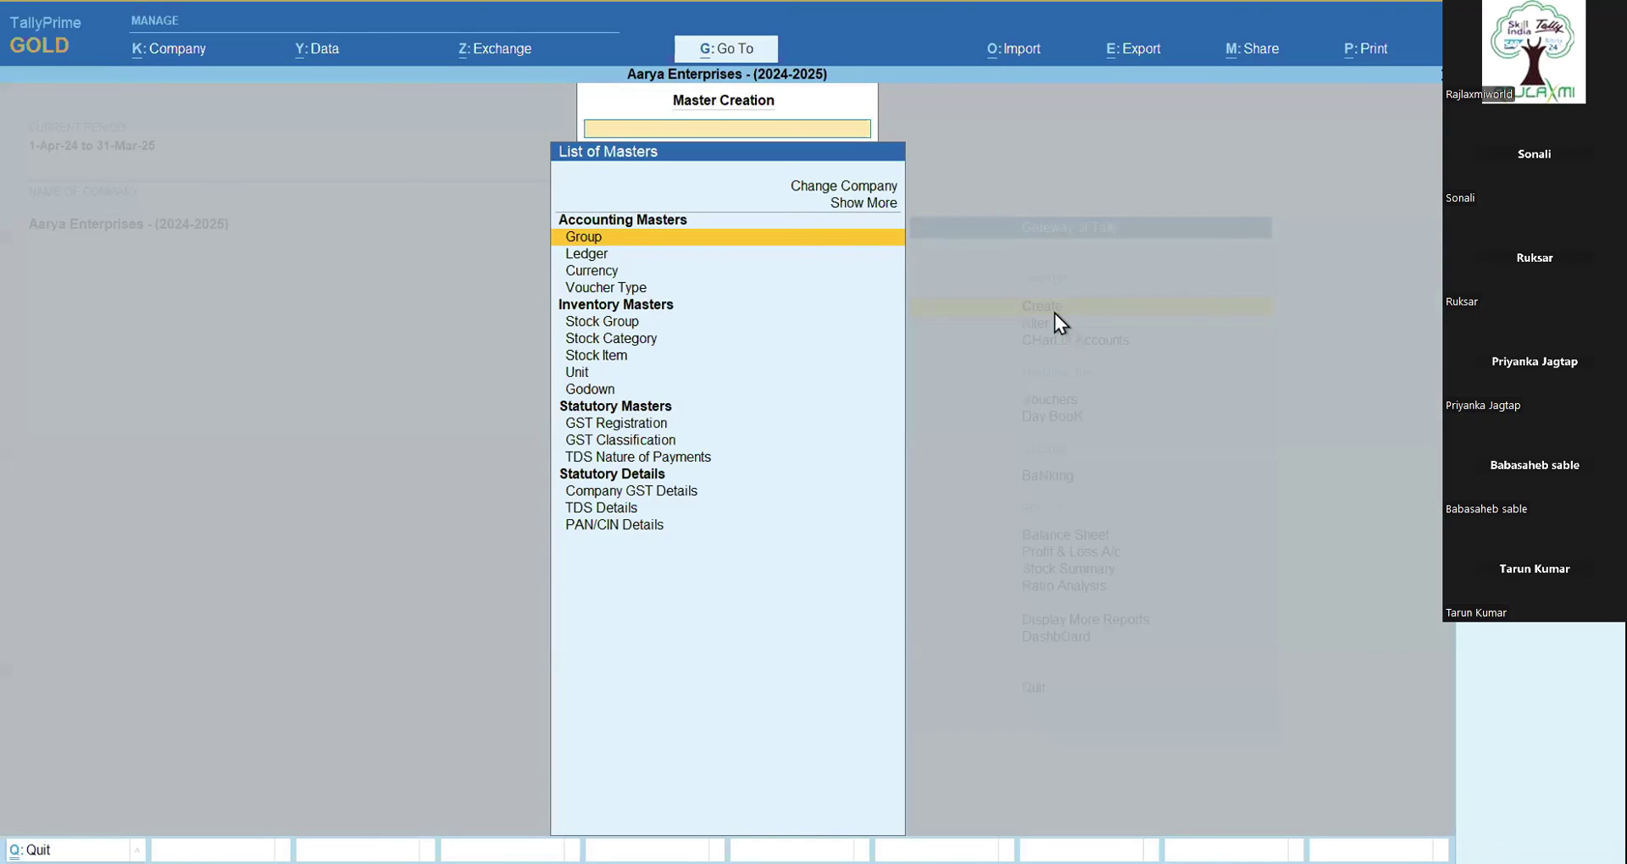
key("Down")
key("Return")
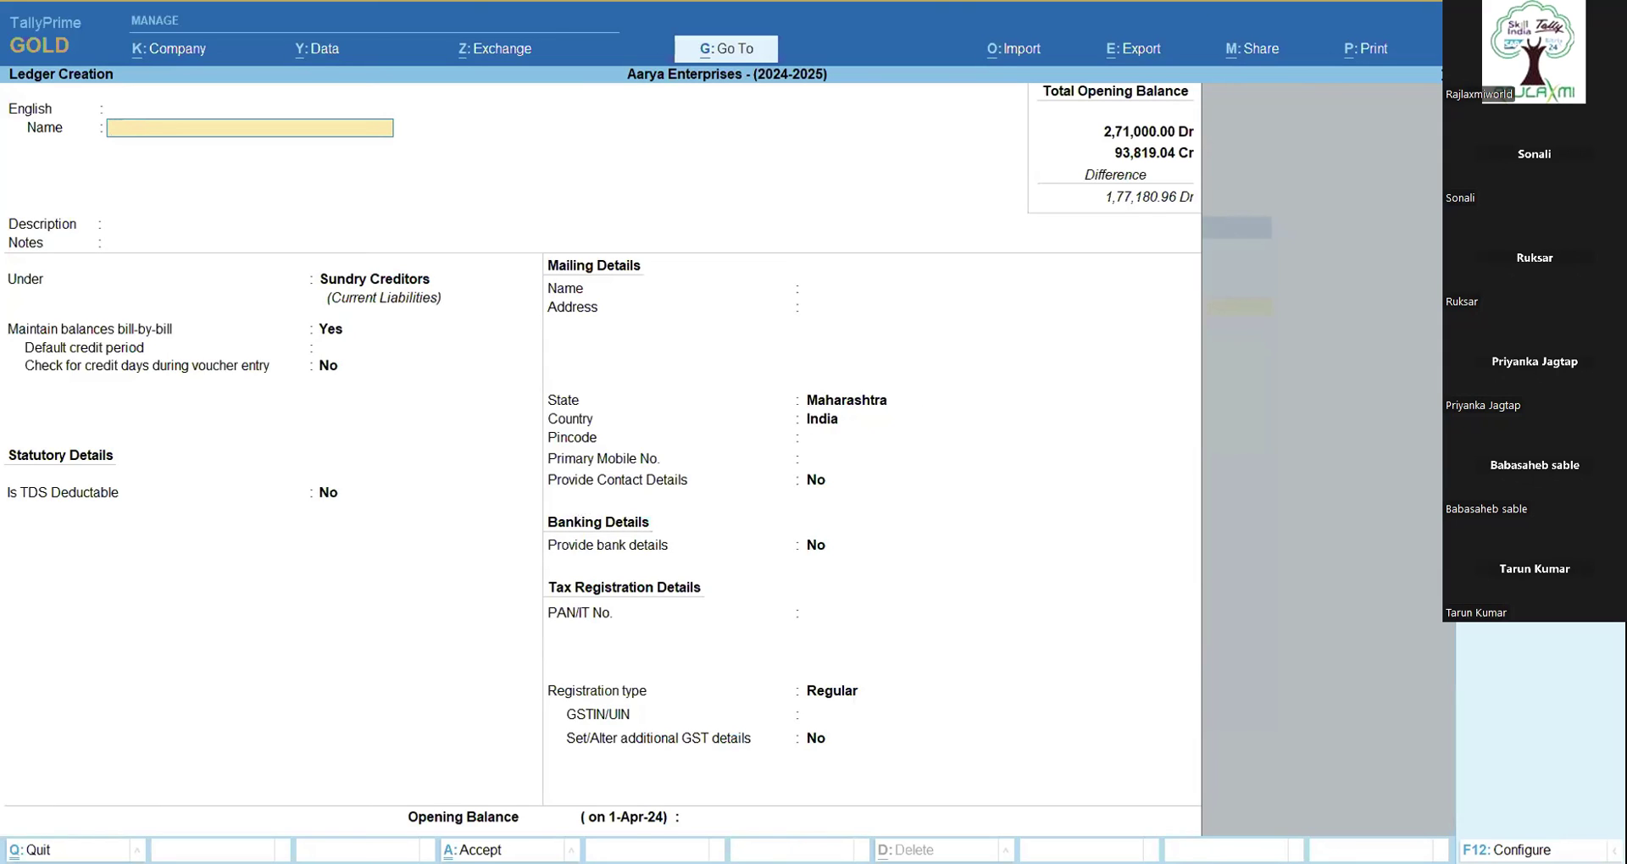
key("ctrl+f")
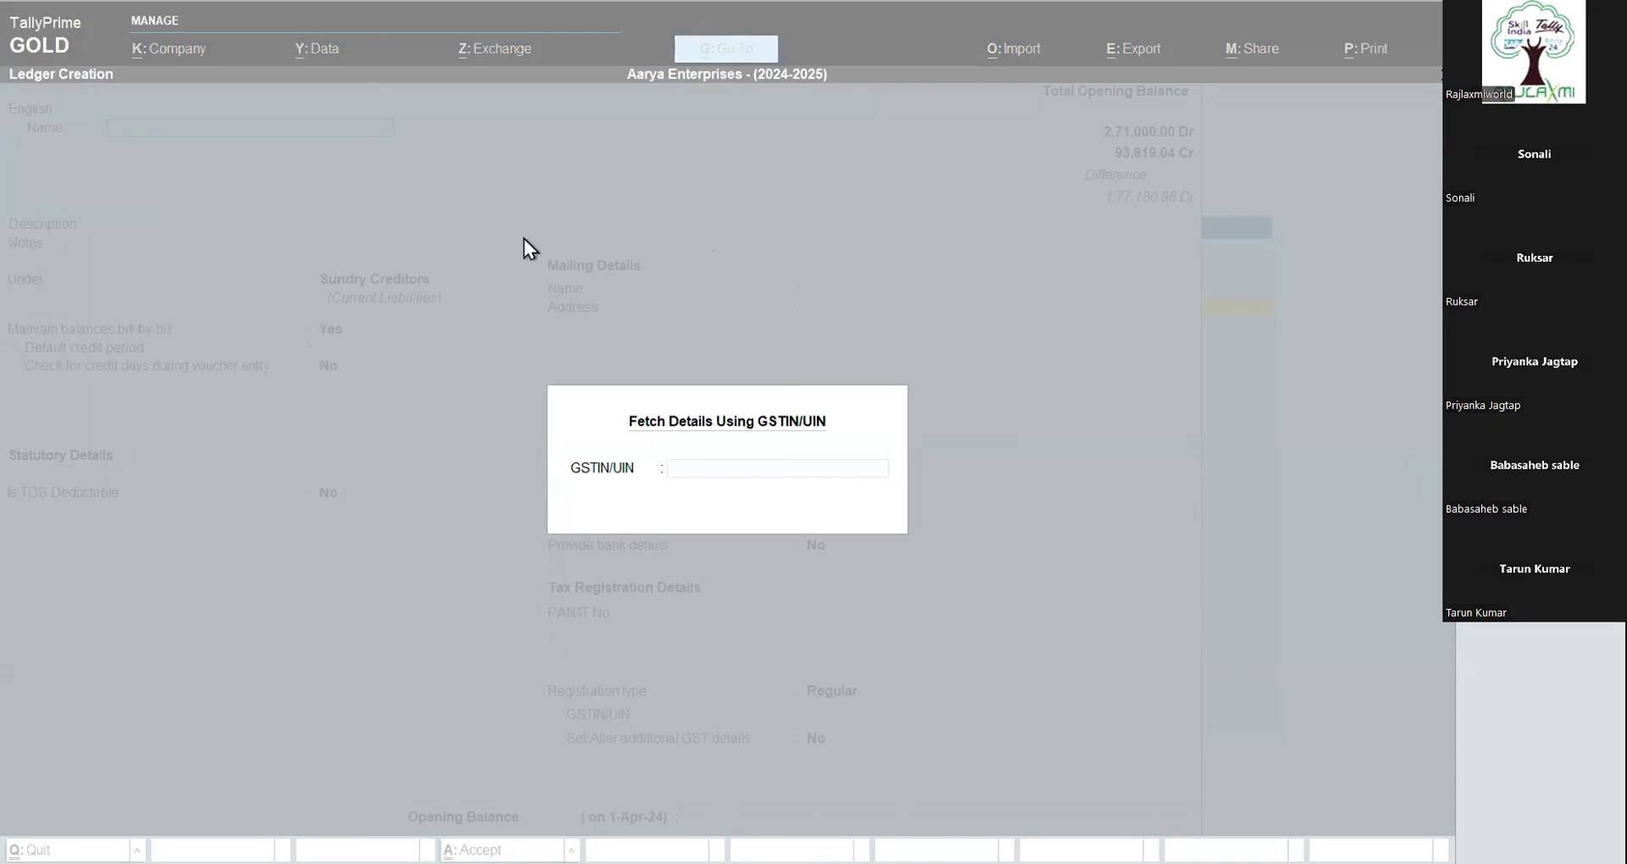
left_click(476, 745)
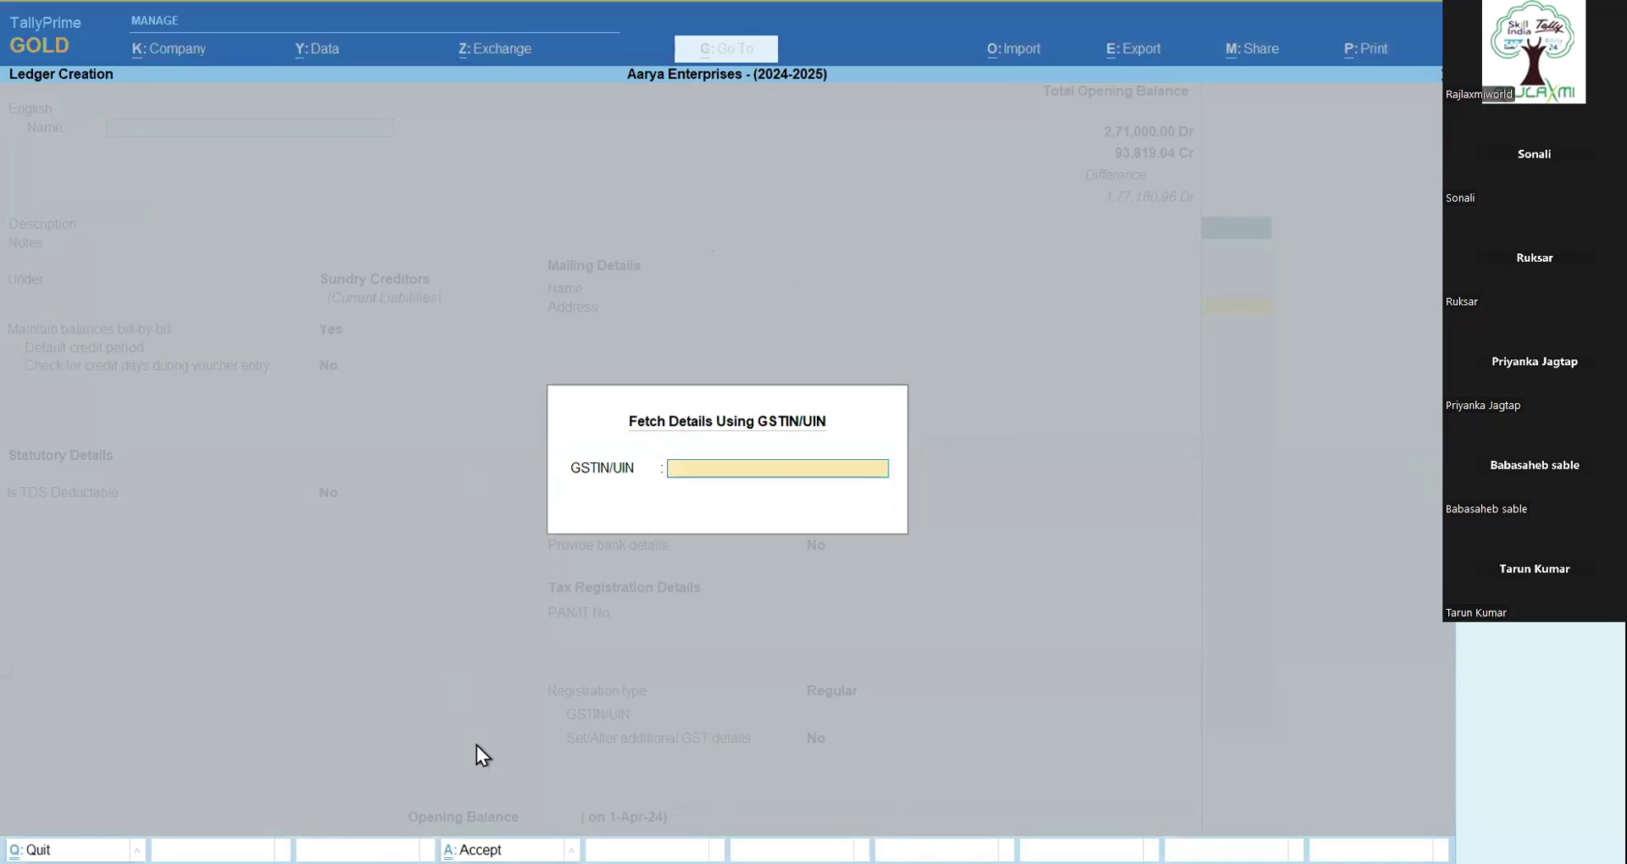
key("ctrl+alt+v")
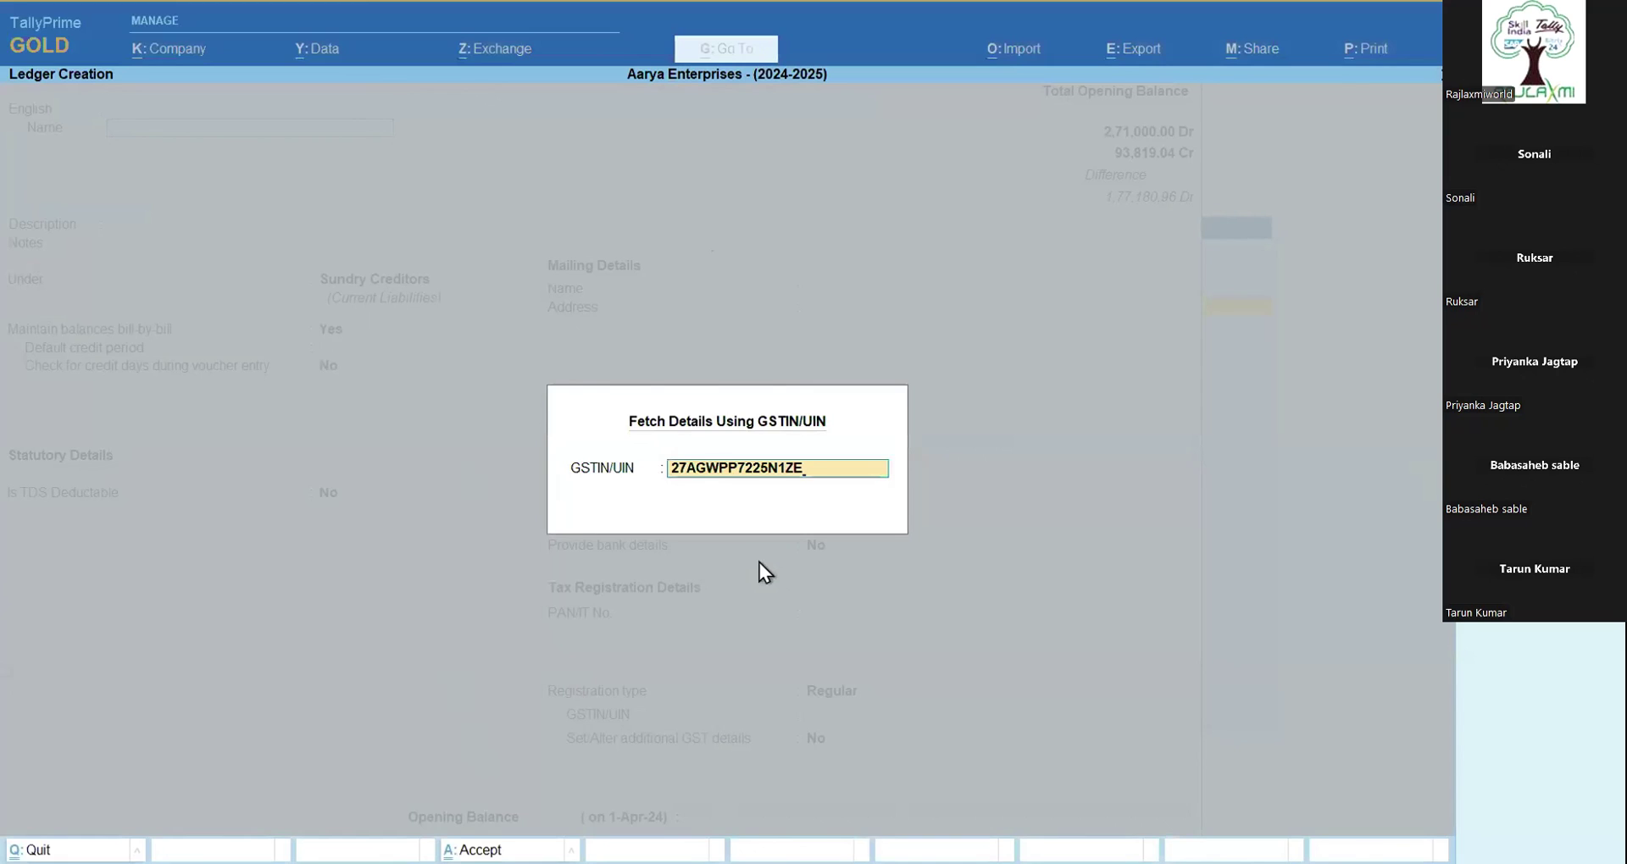
key("Return")
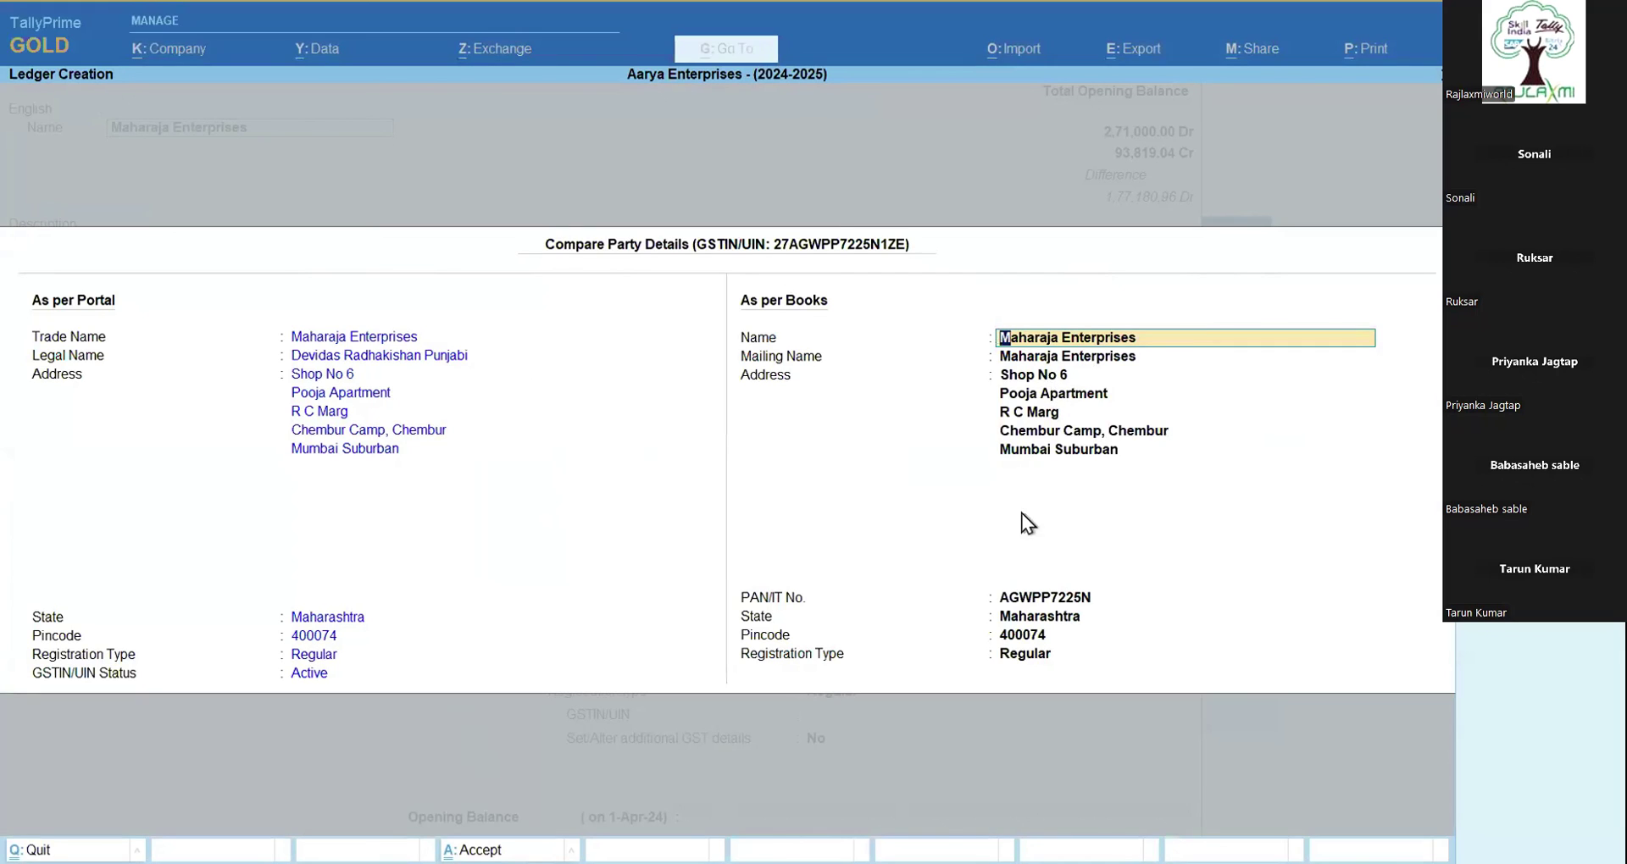
Step: Accept the fetched portal details, save the Maharaja Enterprises ledger and leave master creation
key("ctrl+a")
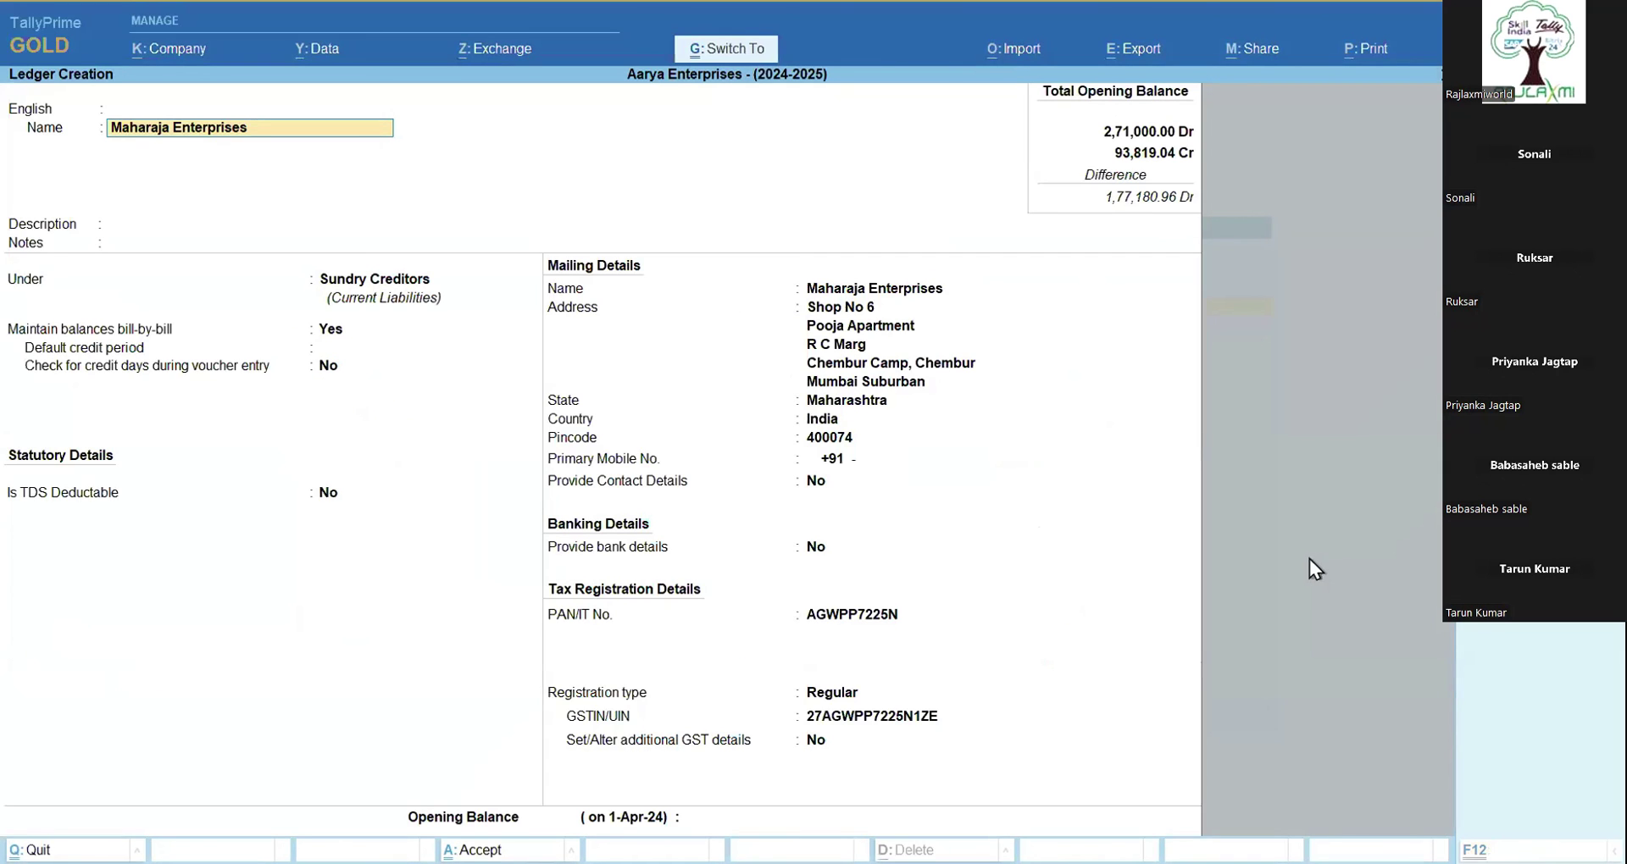
key("ctrl+a")
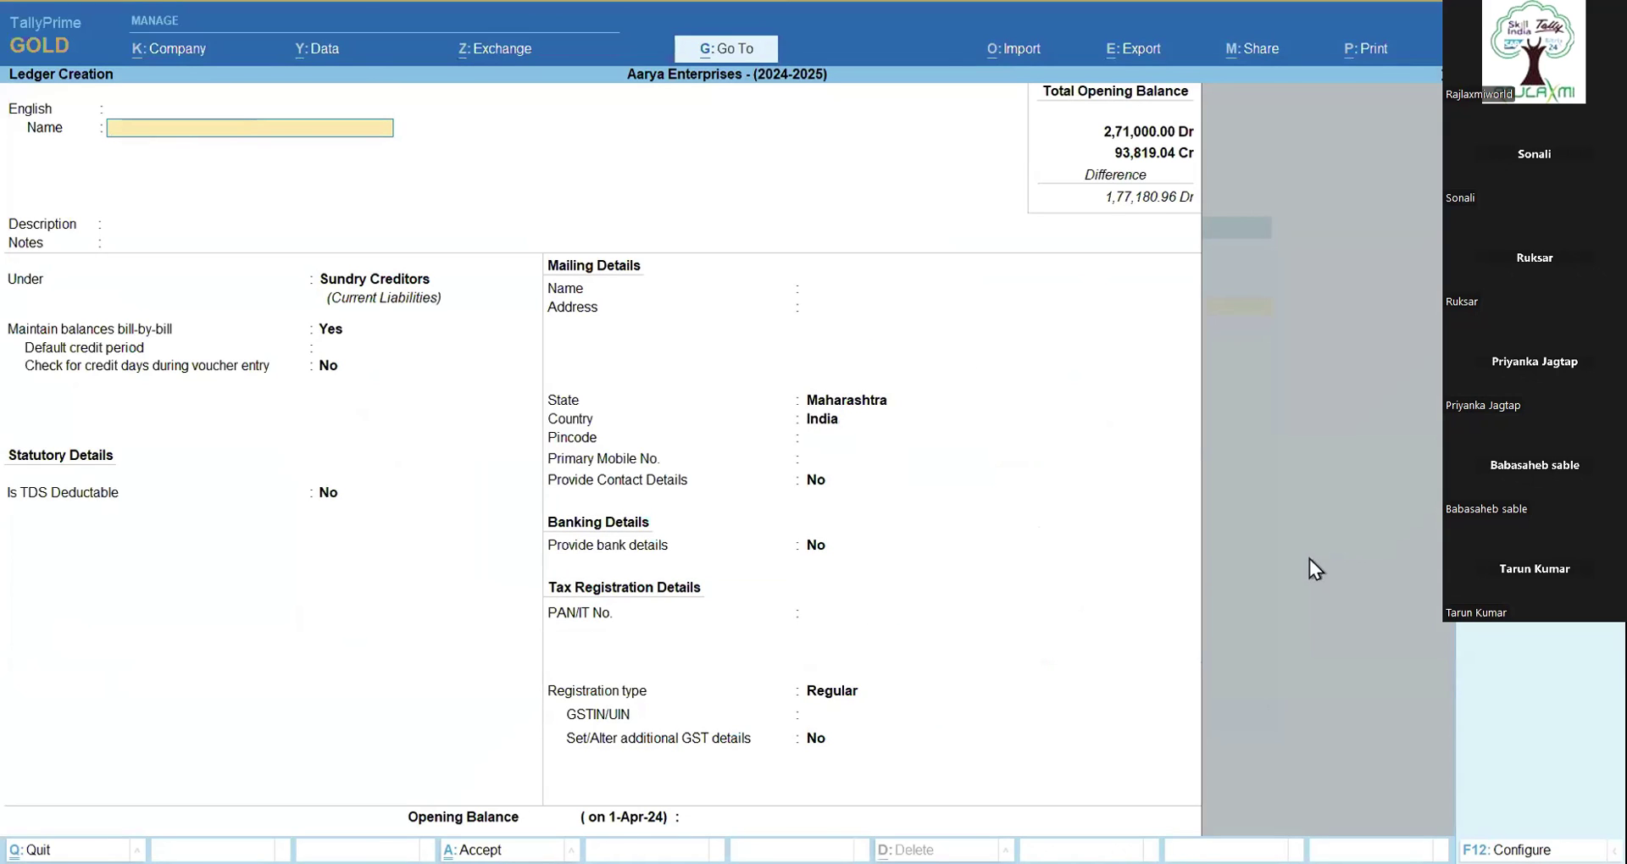
key("Escape")
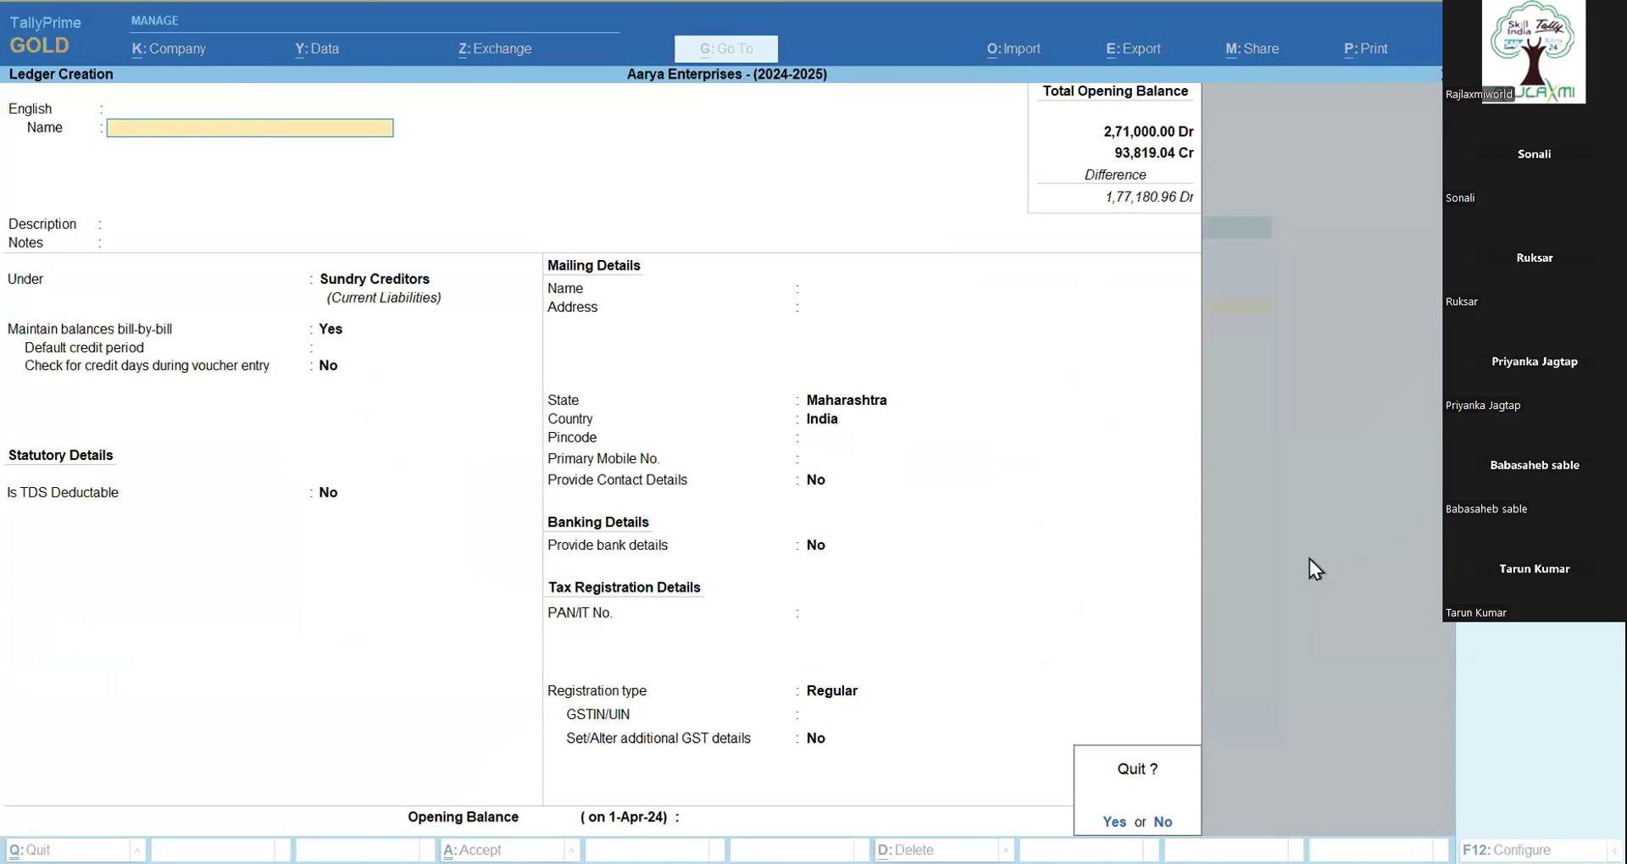
key("Return")
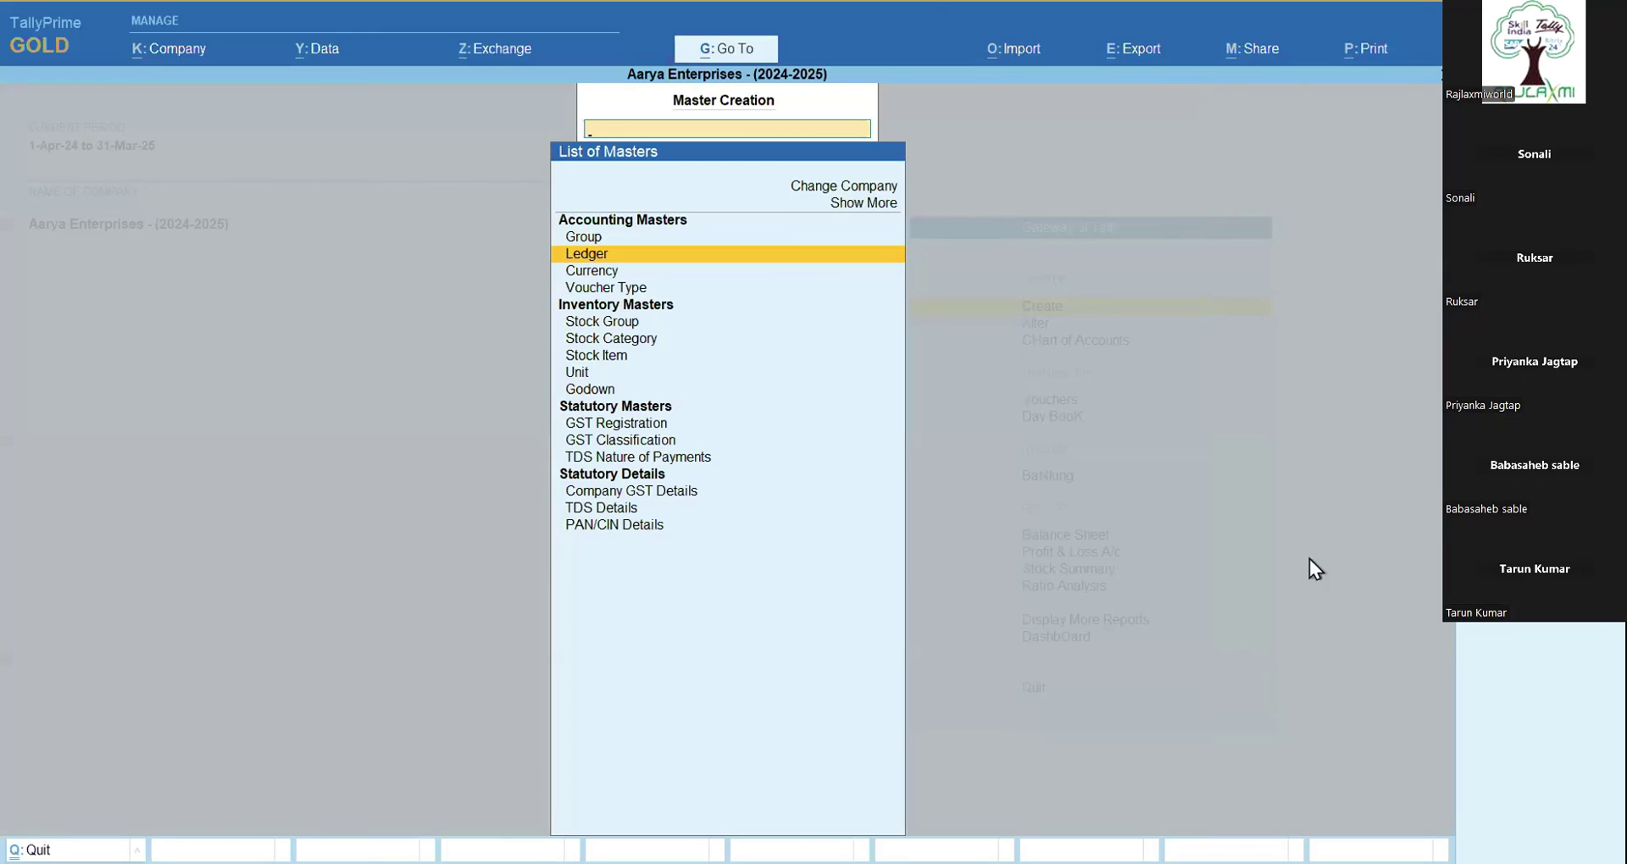
key("Escape")
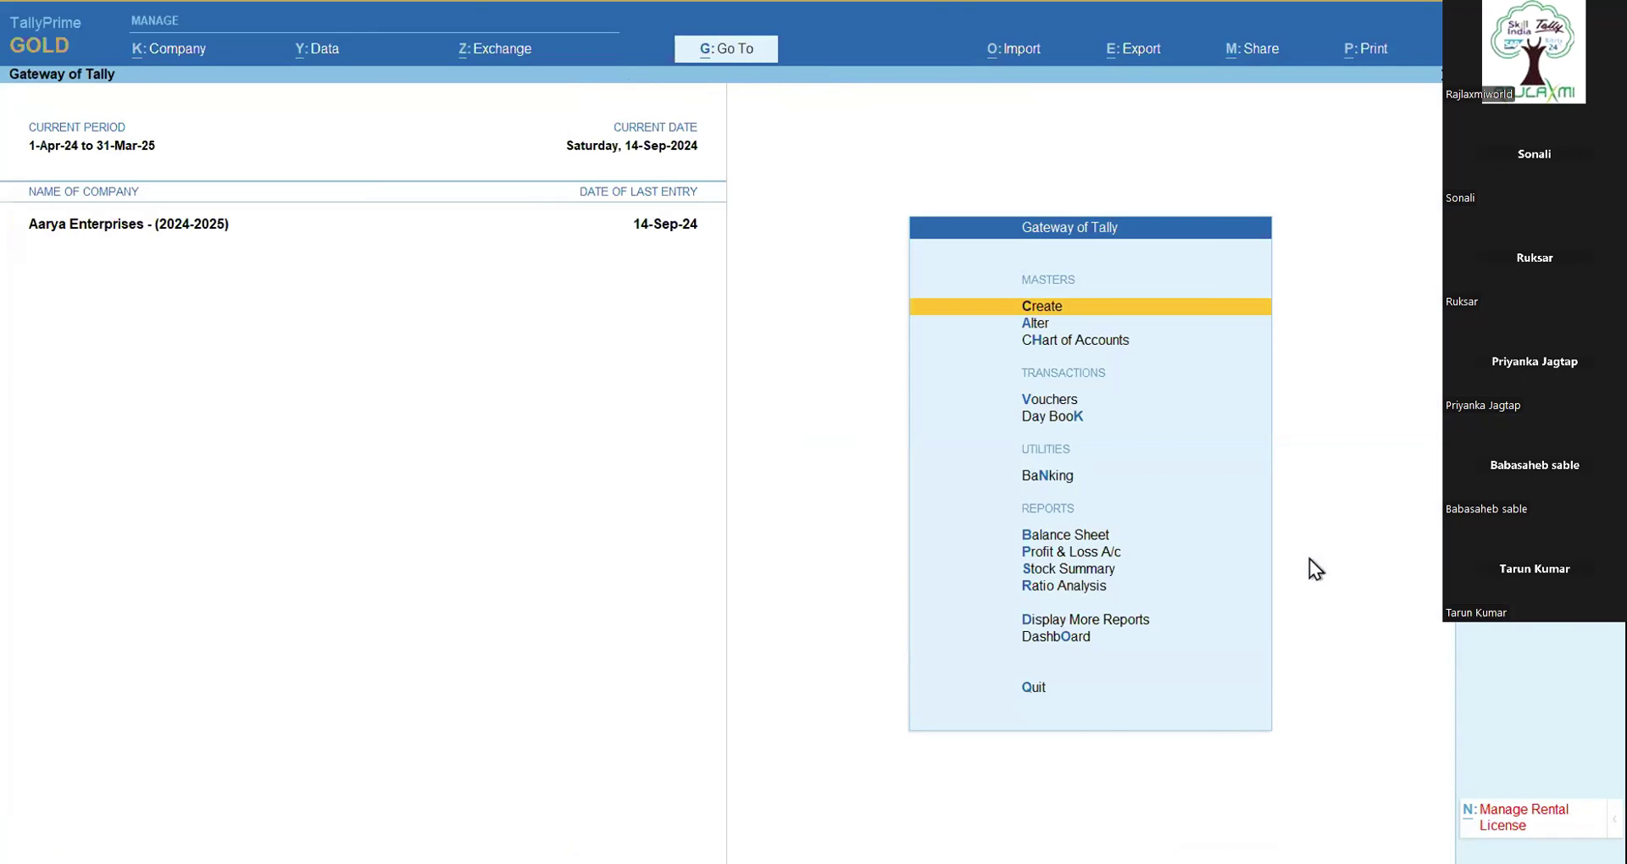
Step: Open the list of ledgers in the Chart of Accounts and bring up Create Party Using GSTIN/UIN
key("Down")
key("Down")
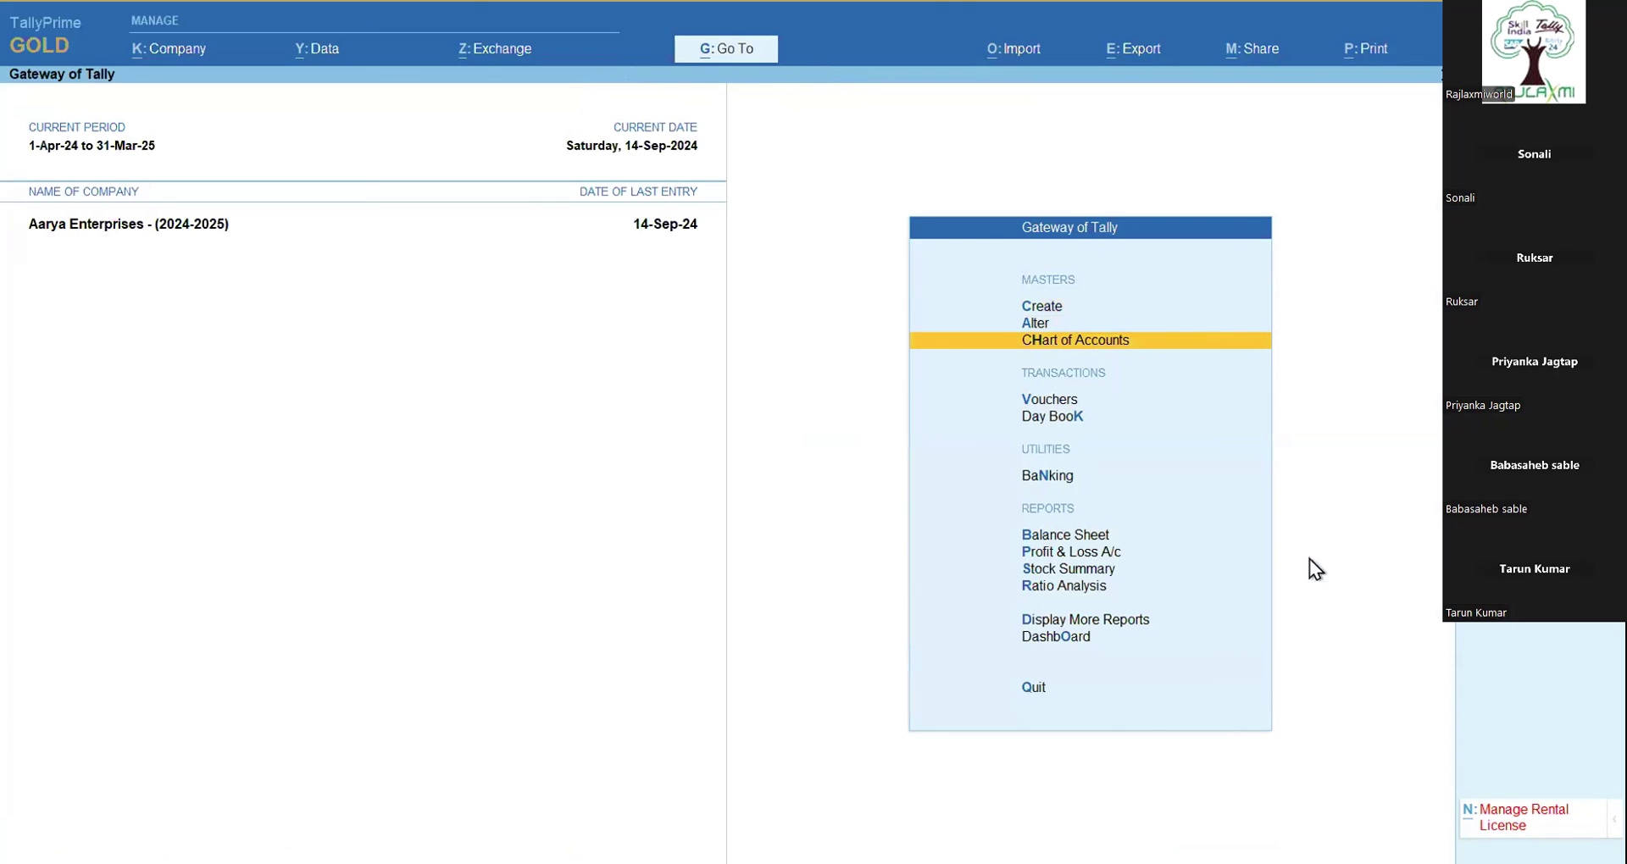
key("Return")
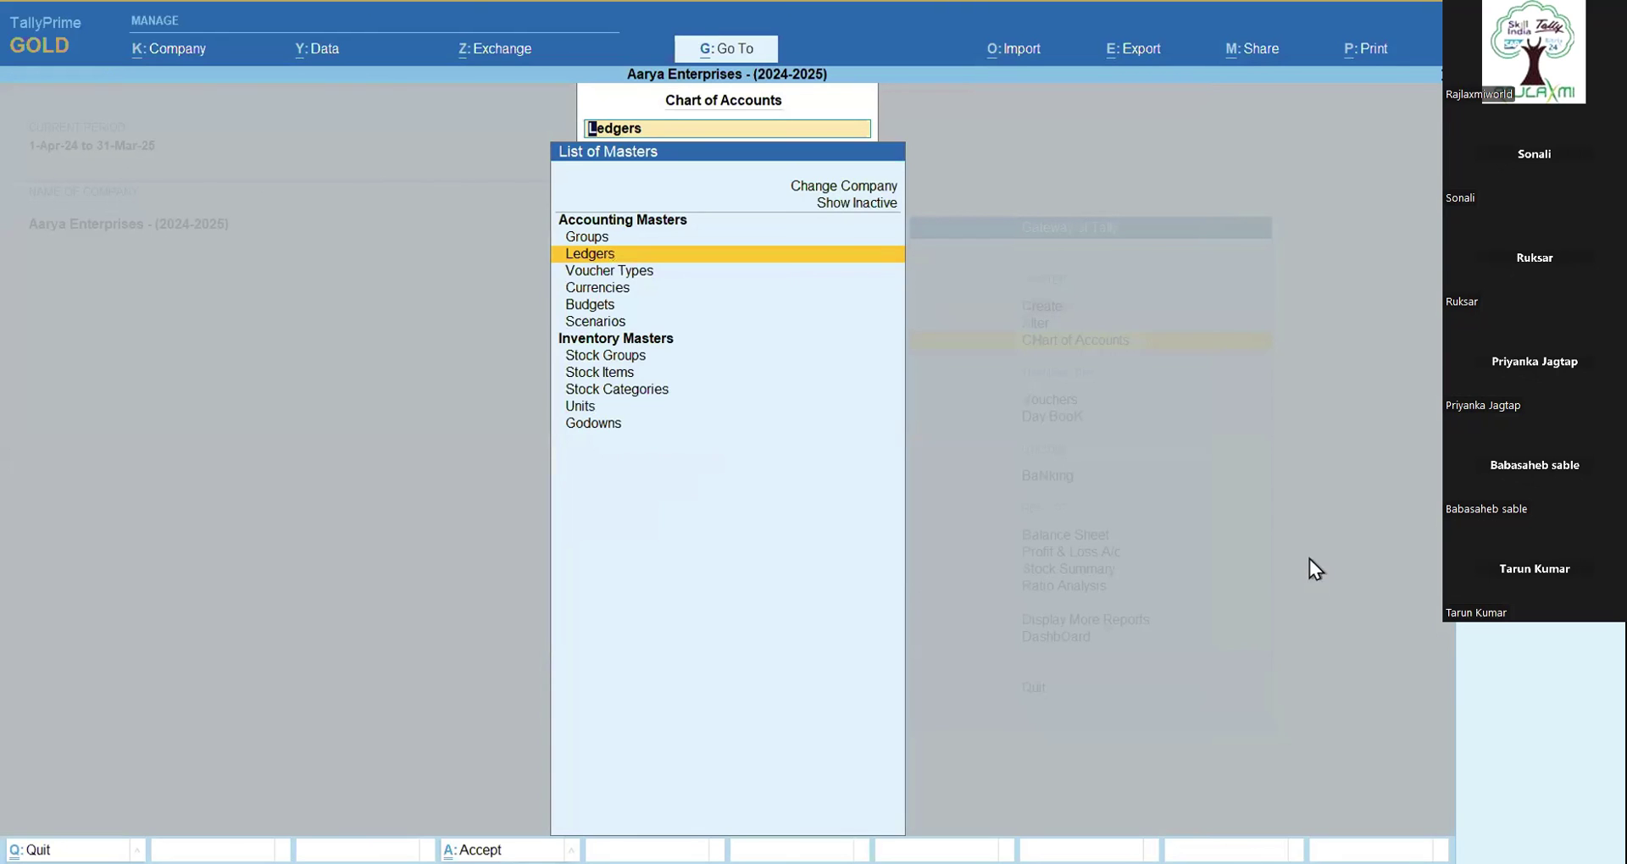
key("Return")
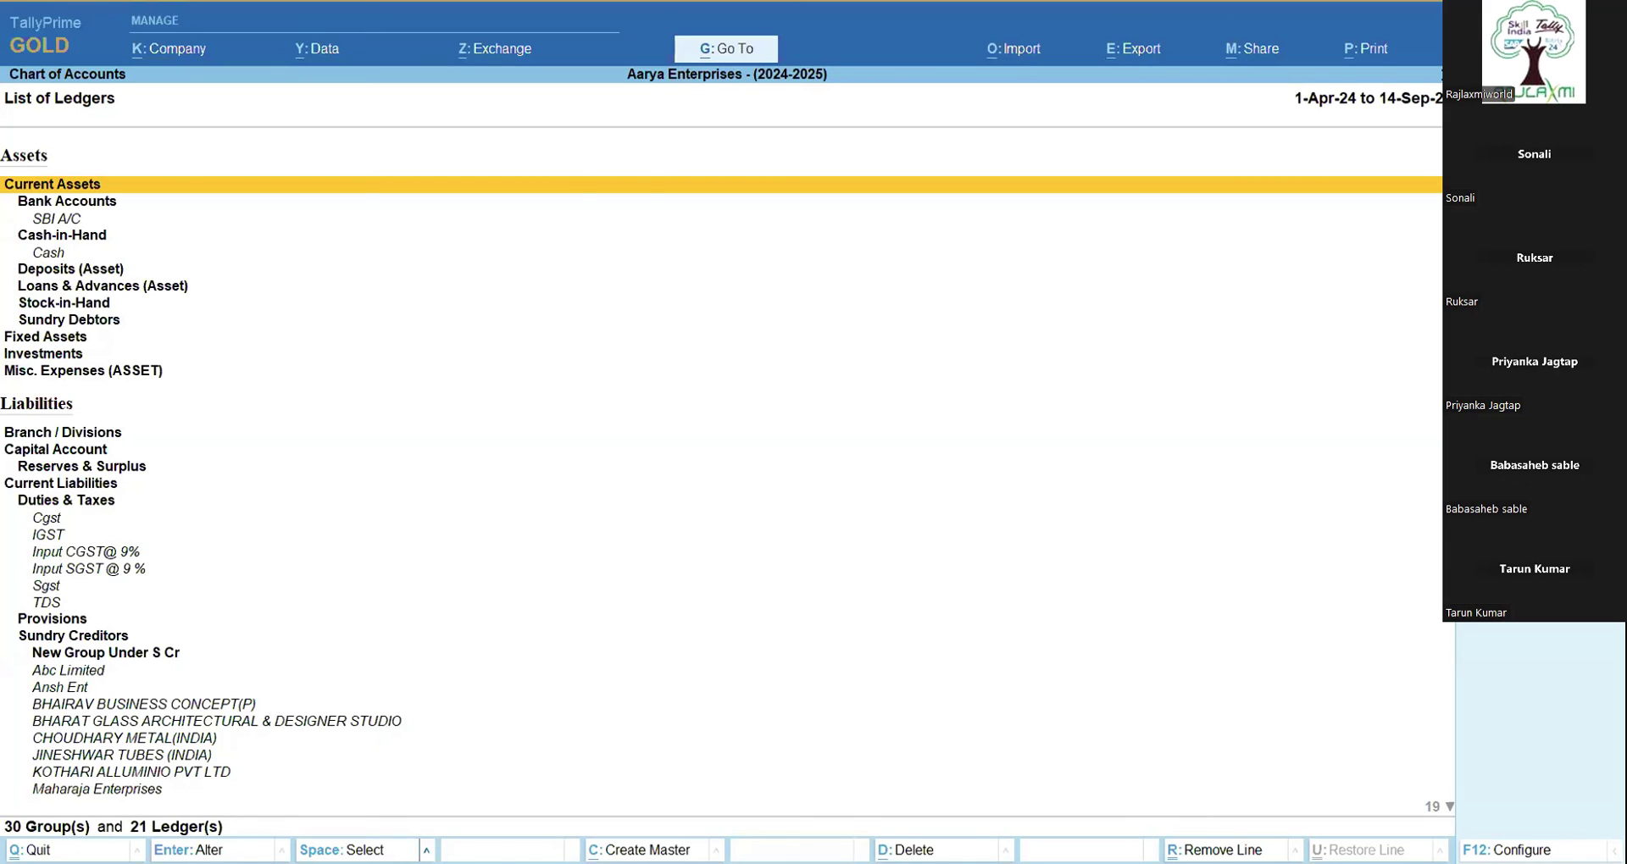
key("alt+h")
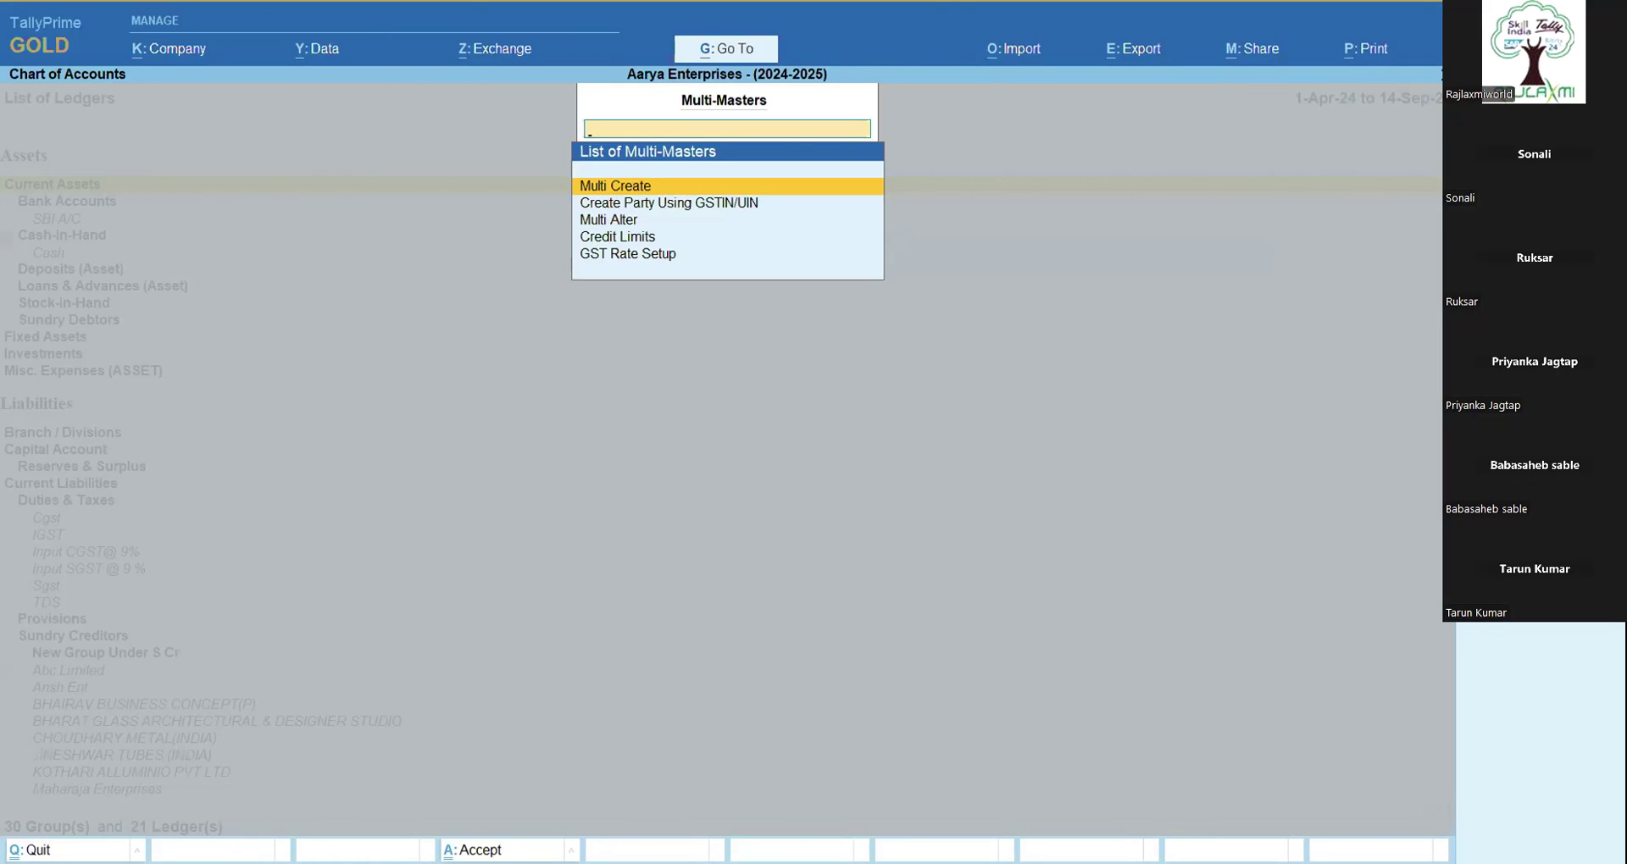
key("Down")
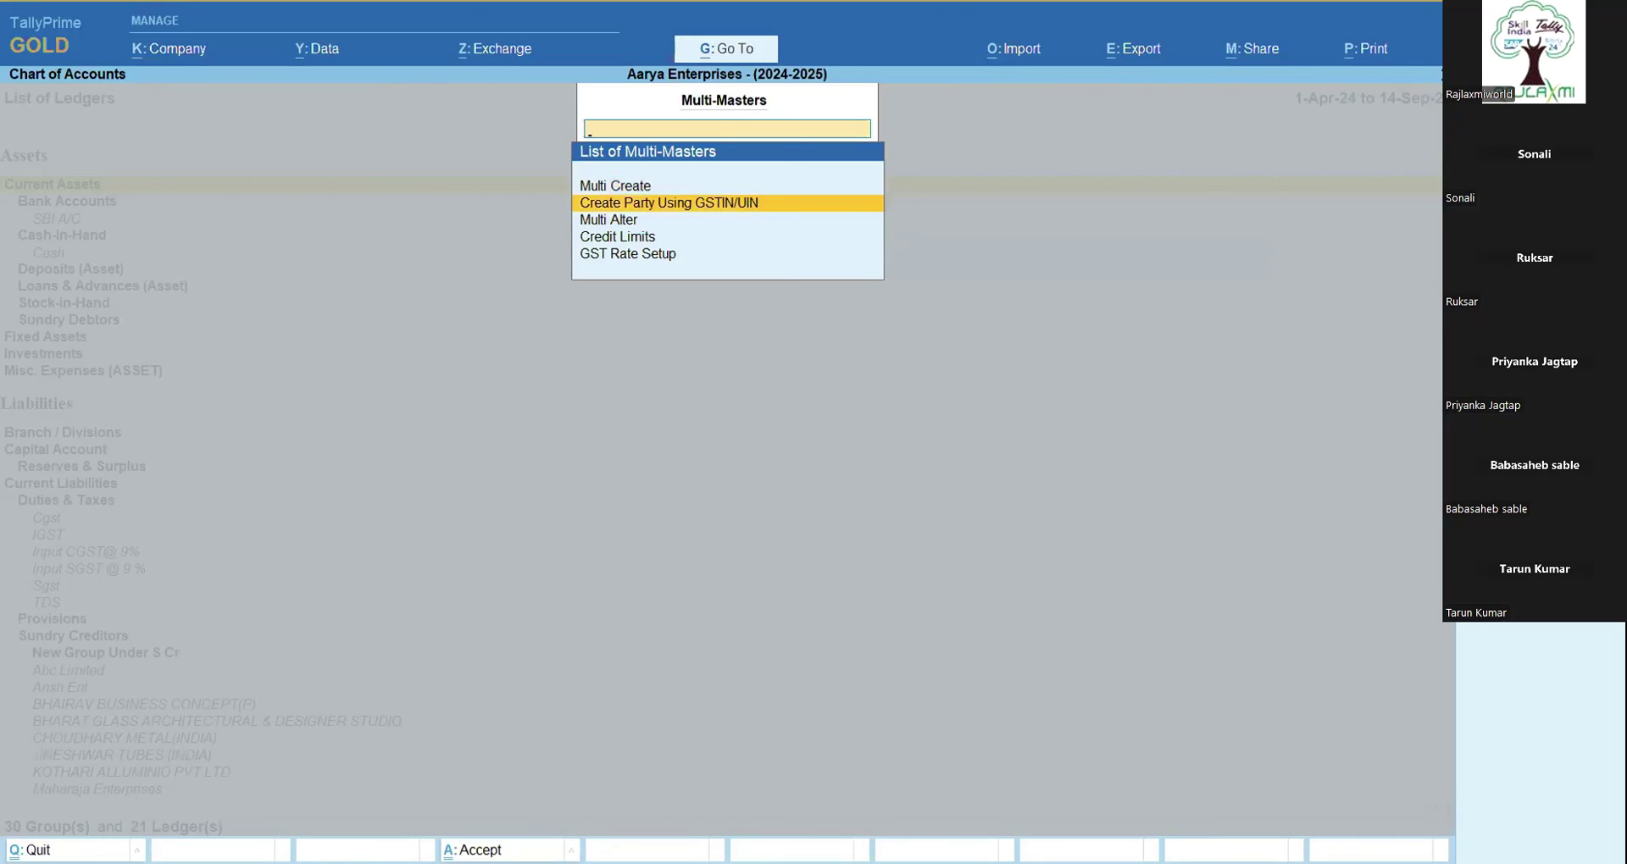
key("Return")
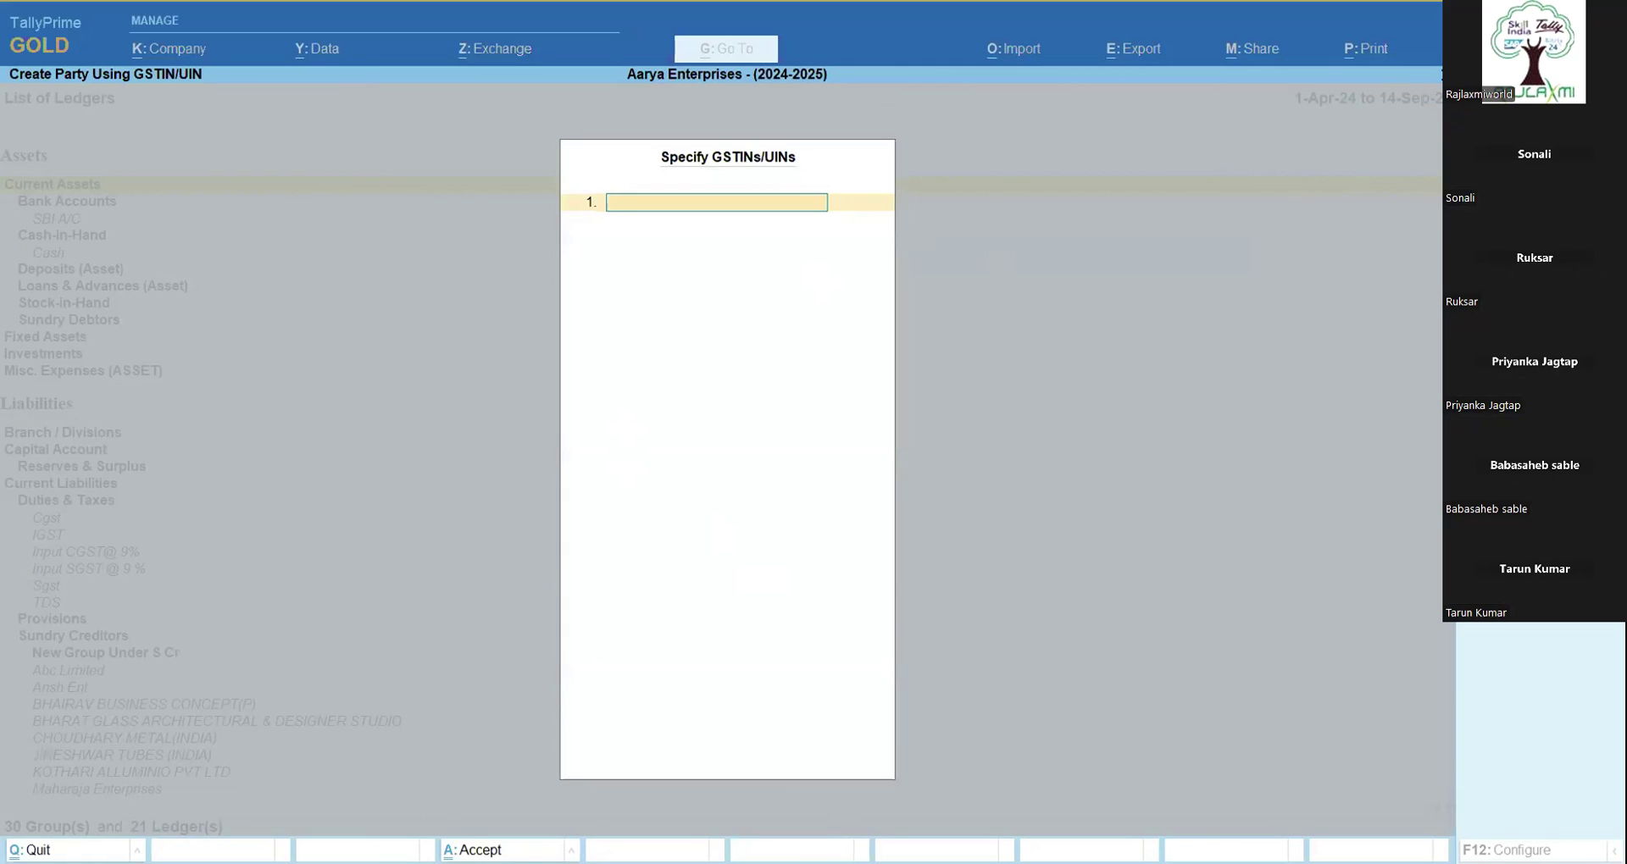
Step: View the Import GSTIN/UIN from Excel options and file path entry, then return to the Gateway of Tally without importing
key("ctrl+i")
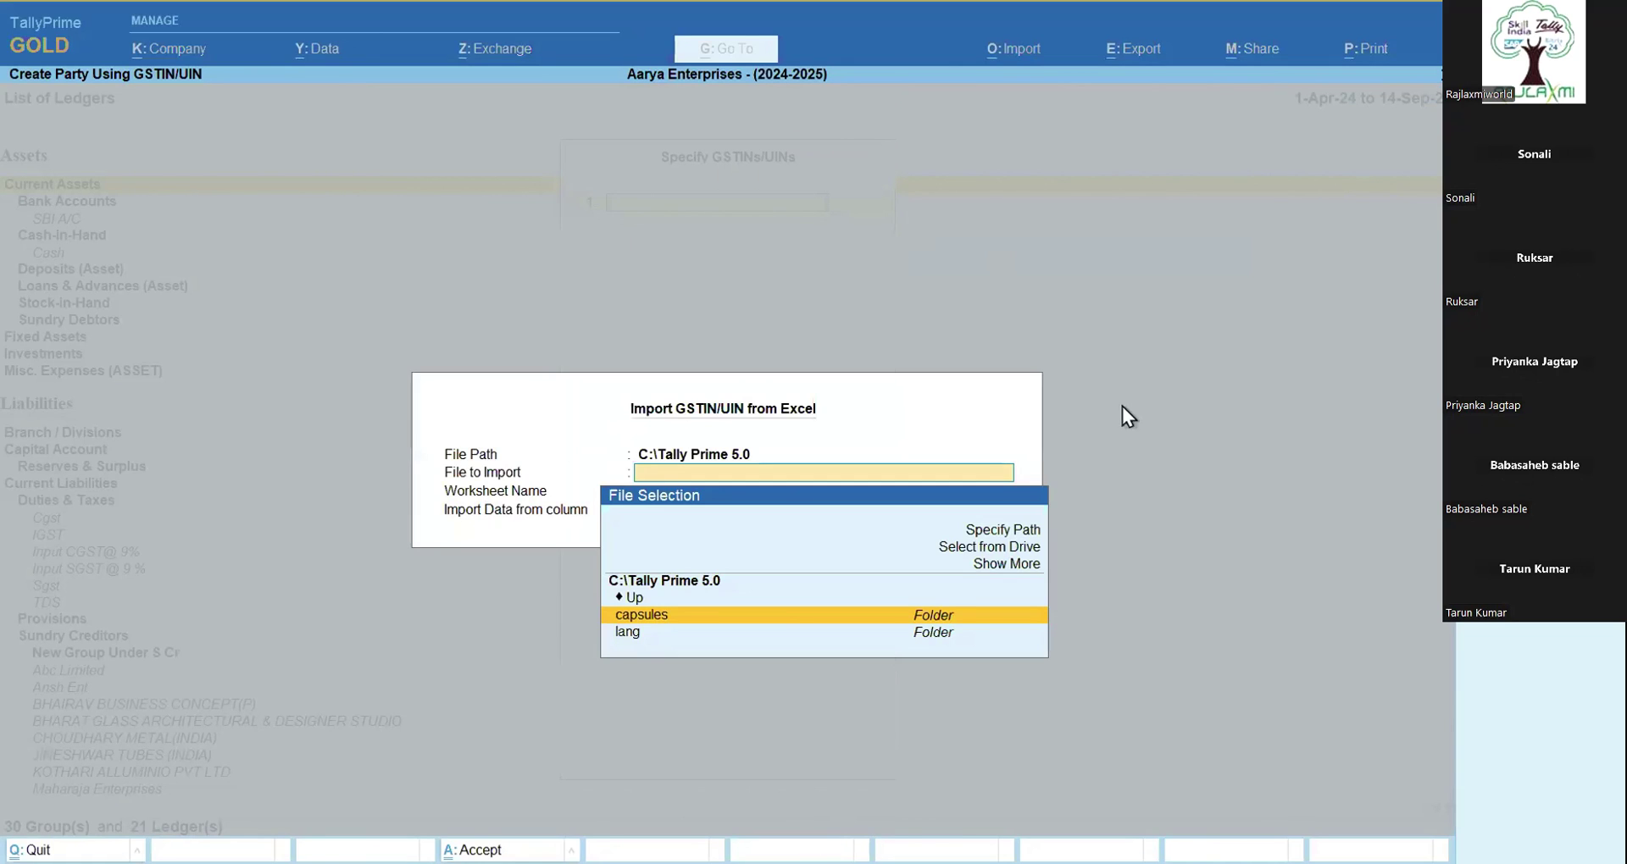
left_click(983, 534)
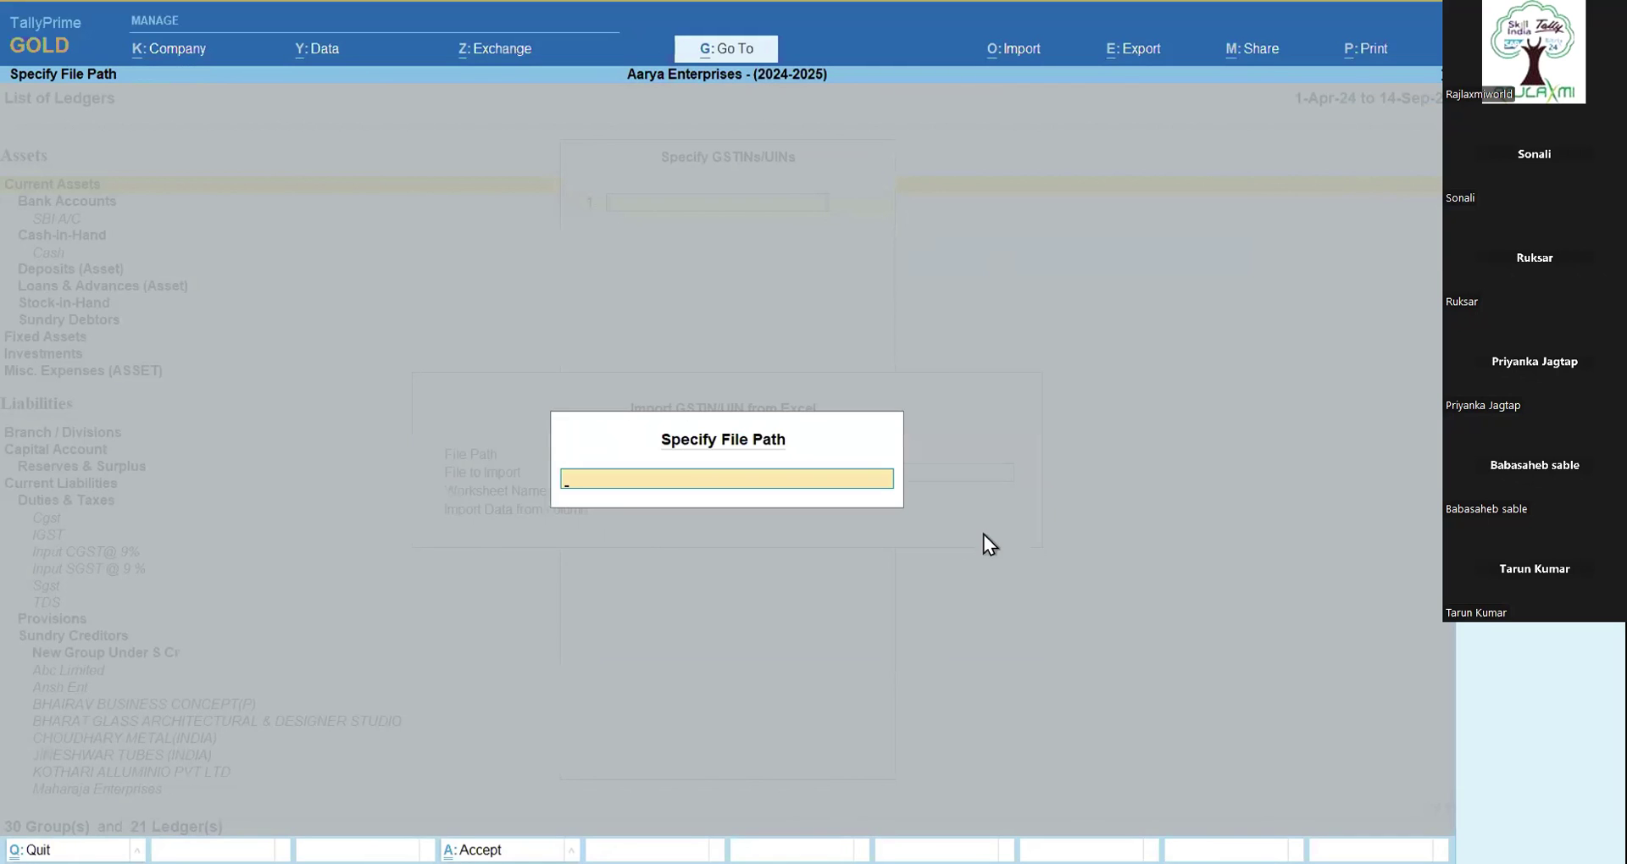
key("Escape")
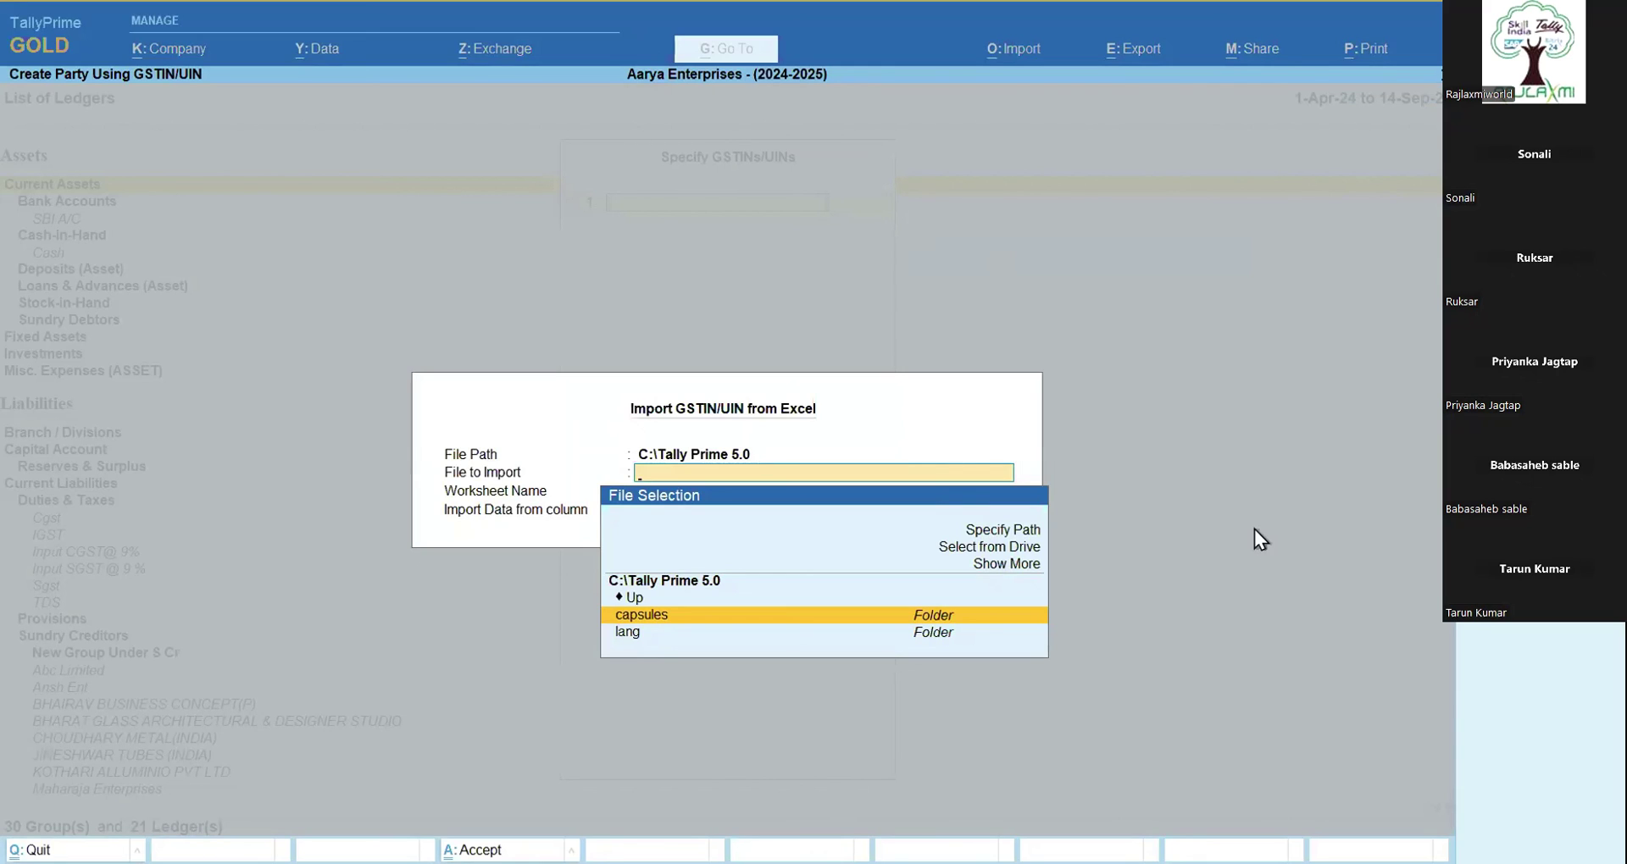
key("Escape")
key("Escape")
key("Return")
key("Escape")
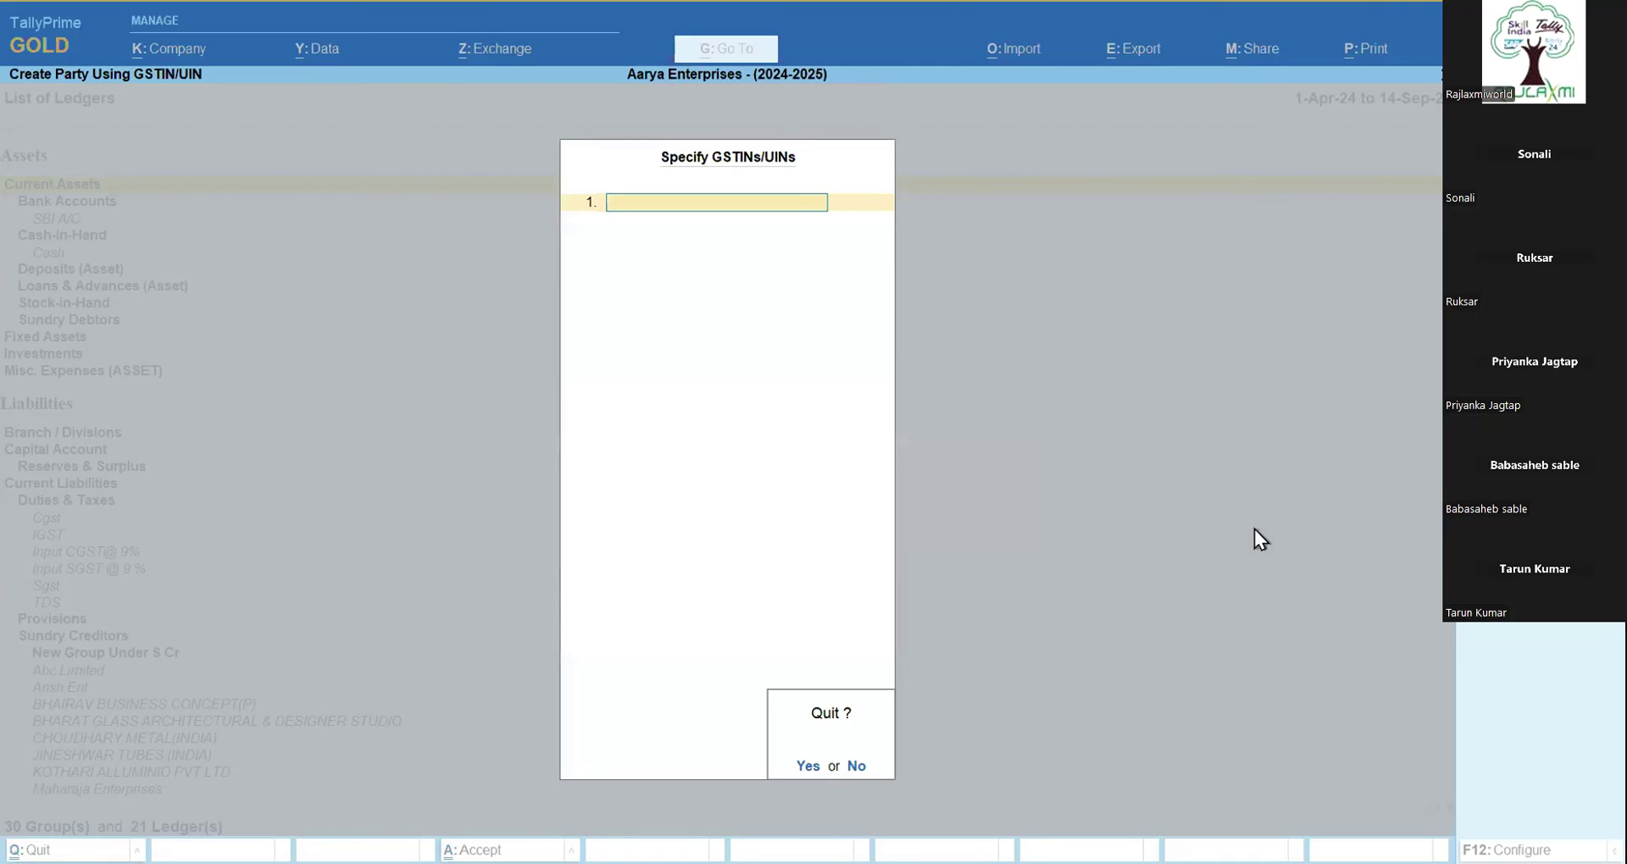
key("Return")
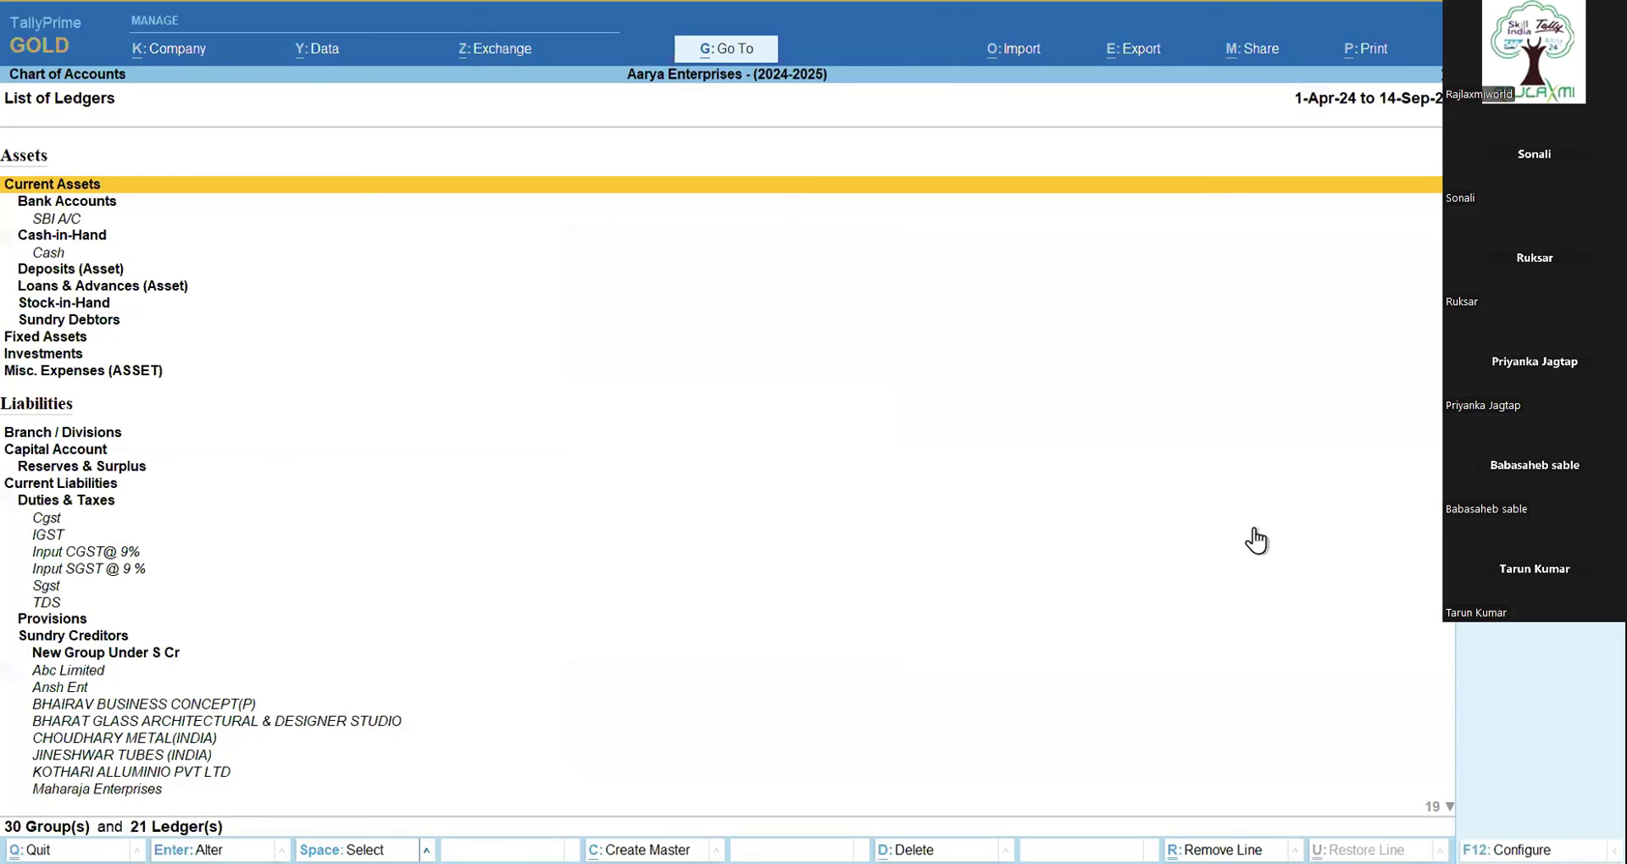
key("Escape")
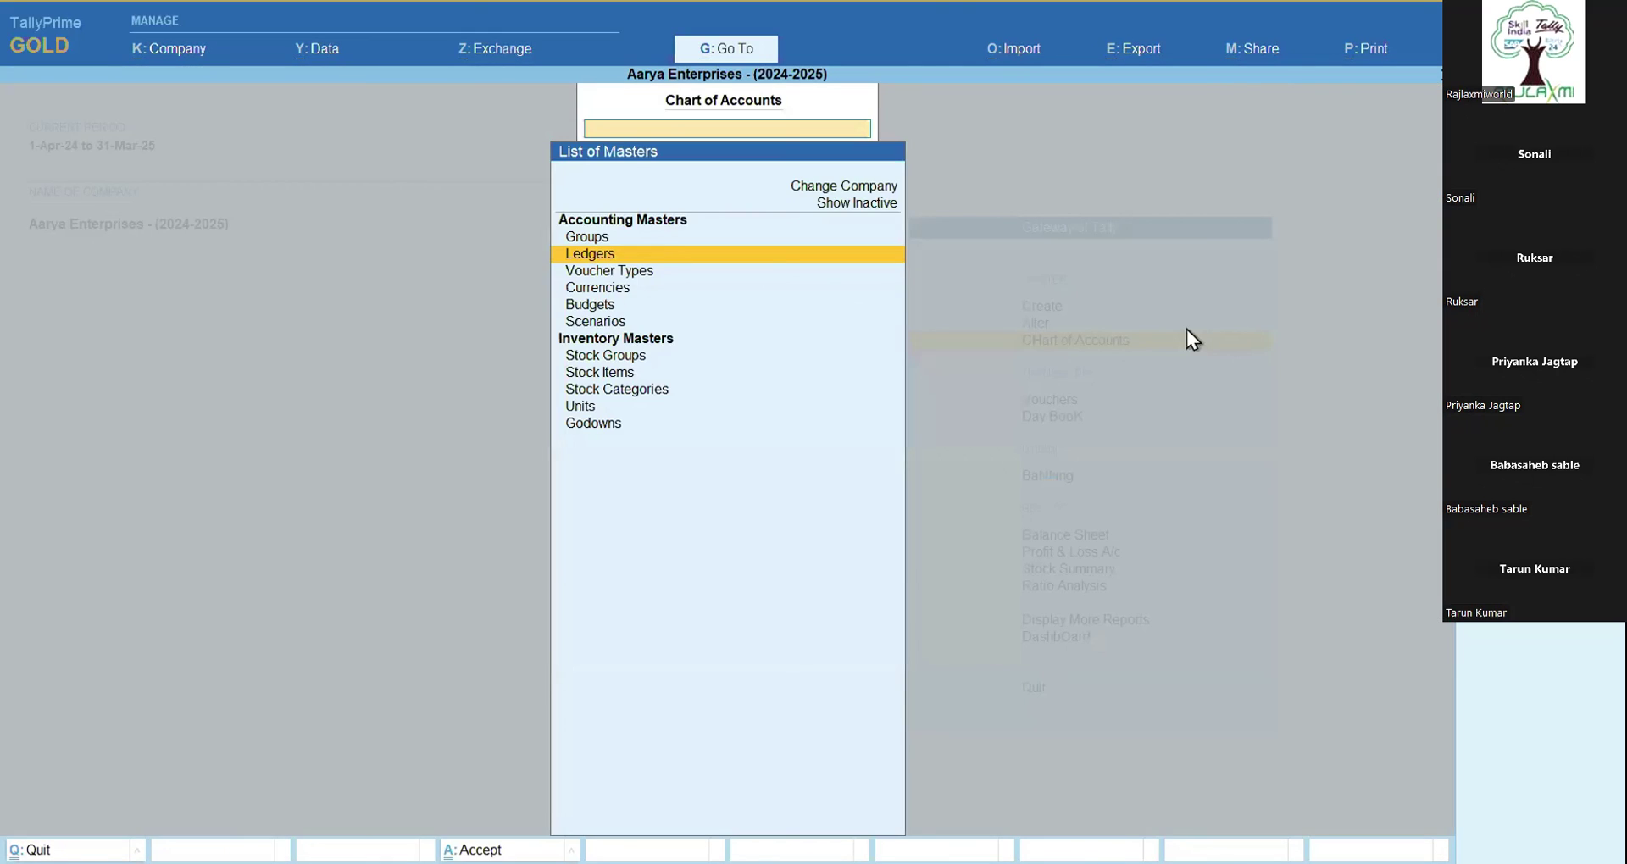
key("Escape")
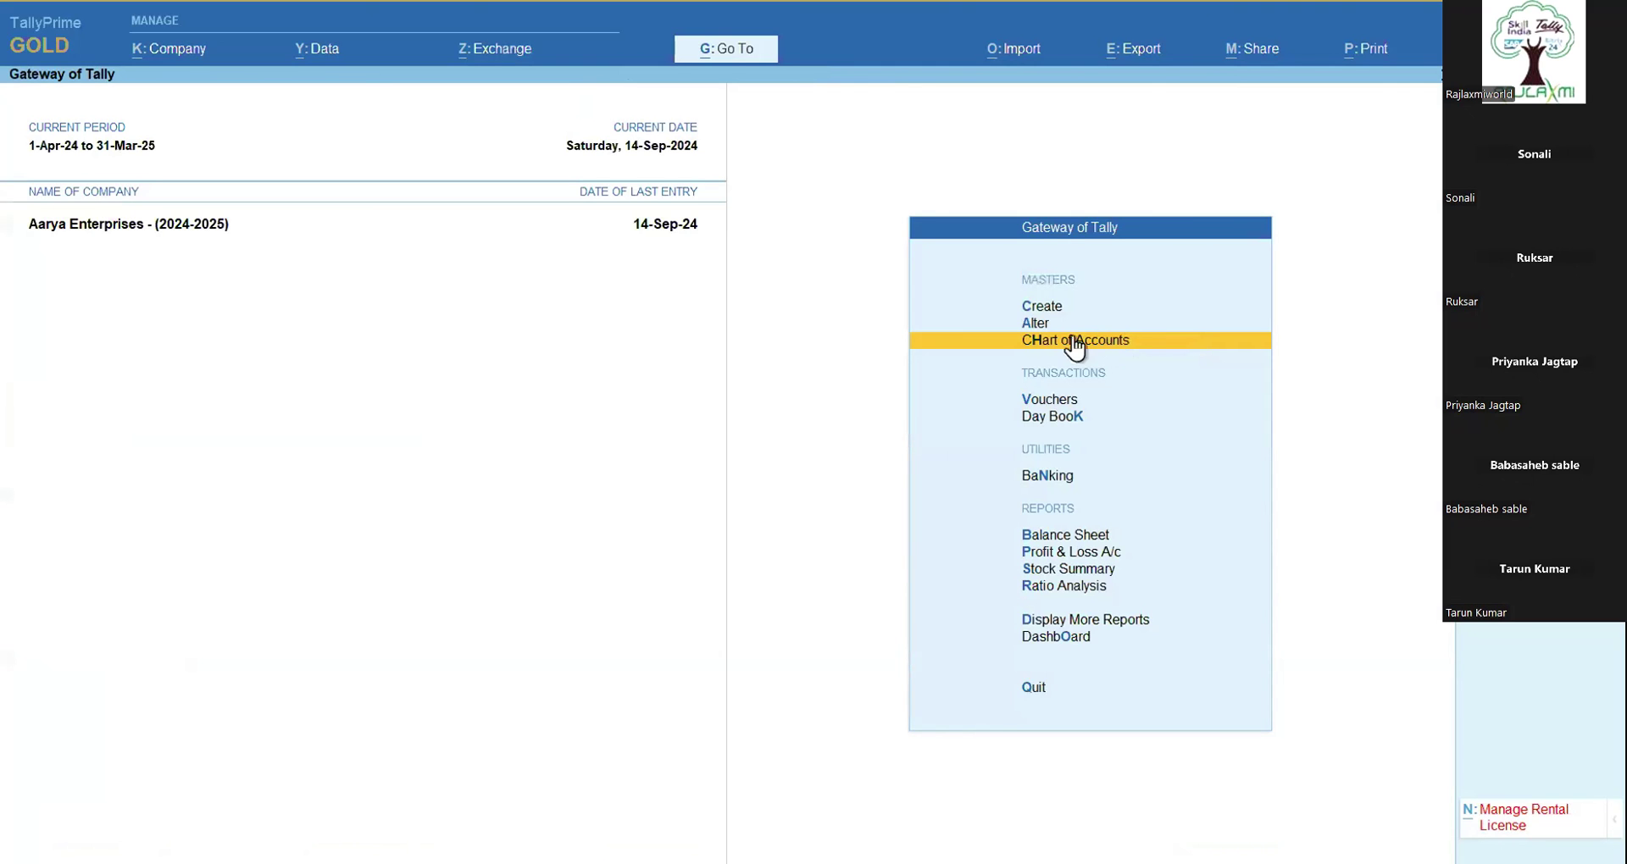
Step: Find Create Party Using GSTIN/UIN by searching the reports for "Cr", view its entry screen and quit it
left_click(731, 56)
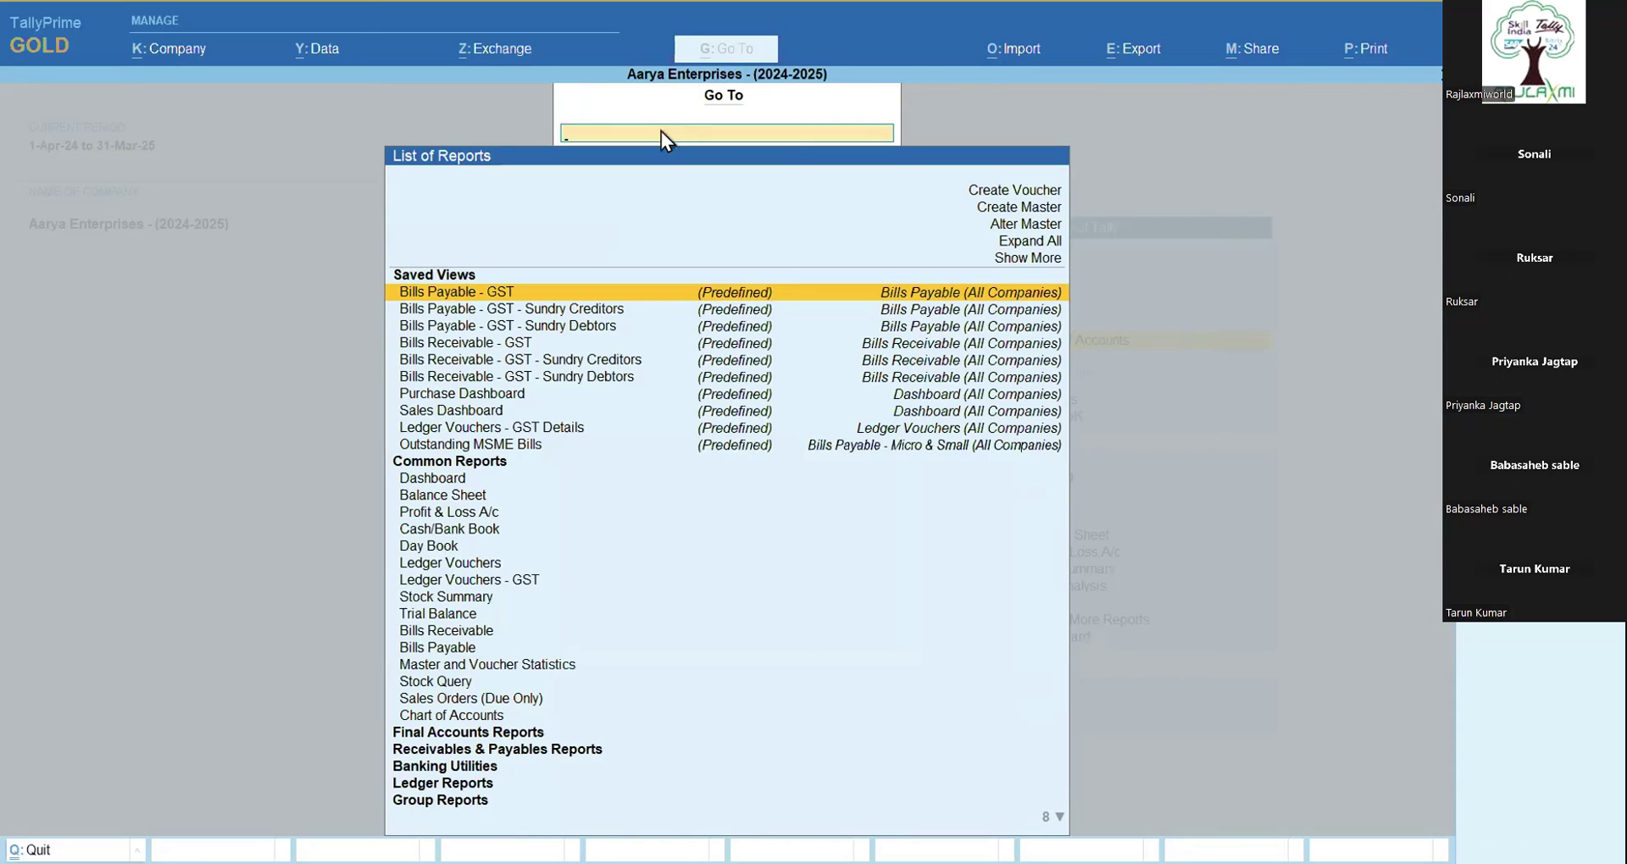
type("Cr")
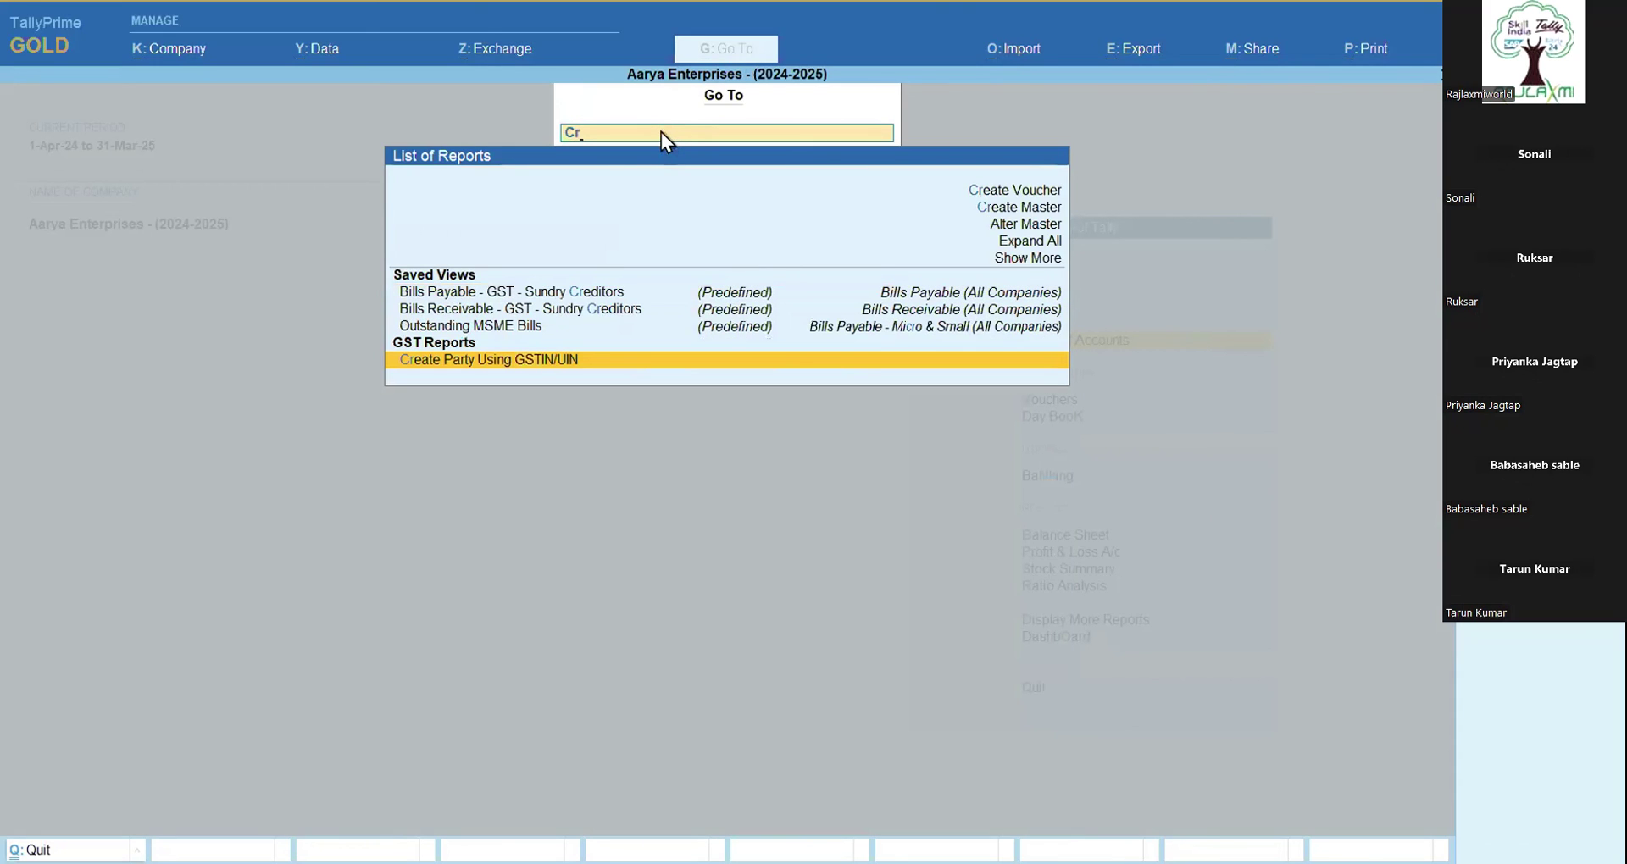
key("Return")
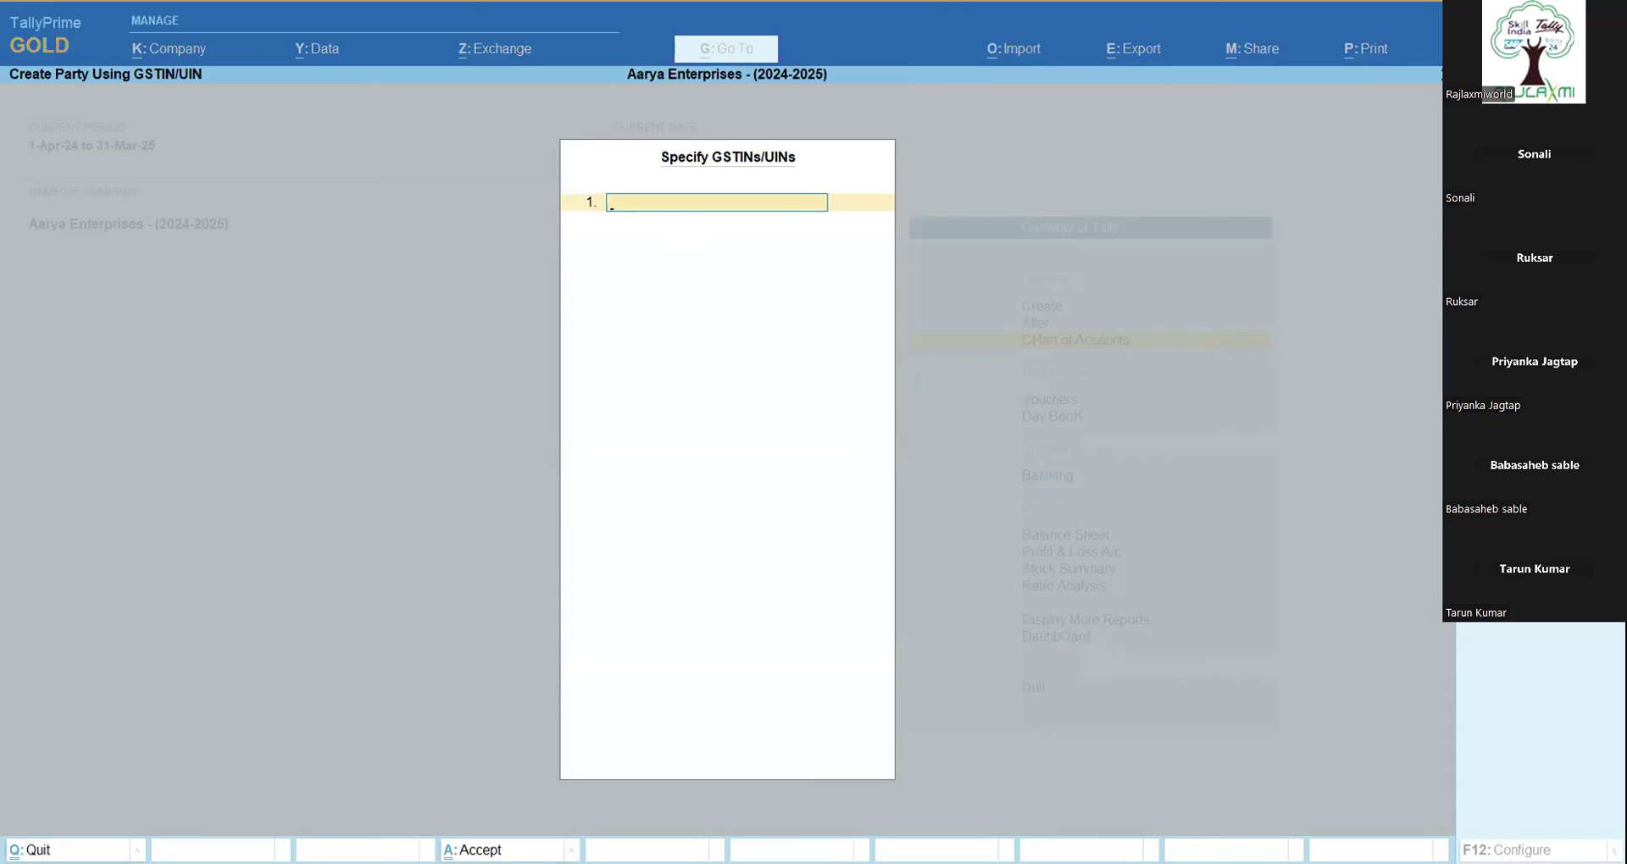
key("Escape")
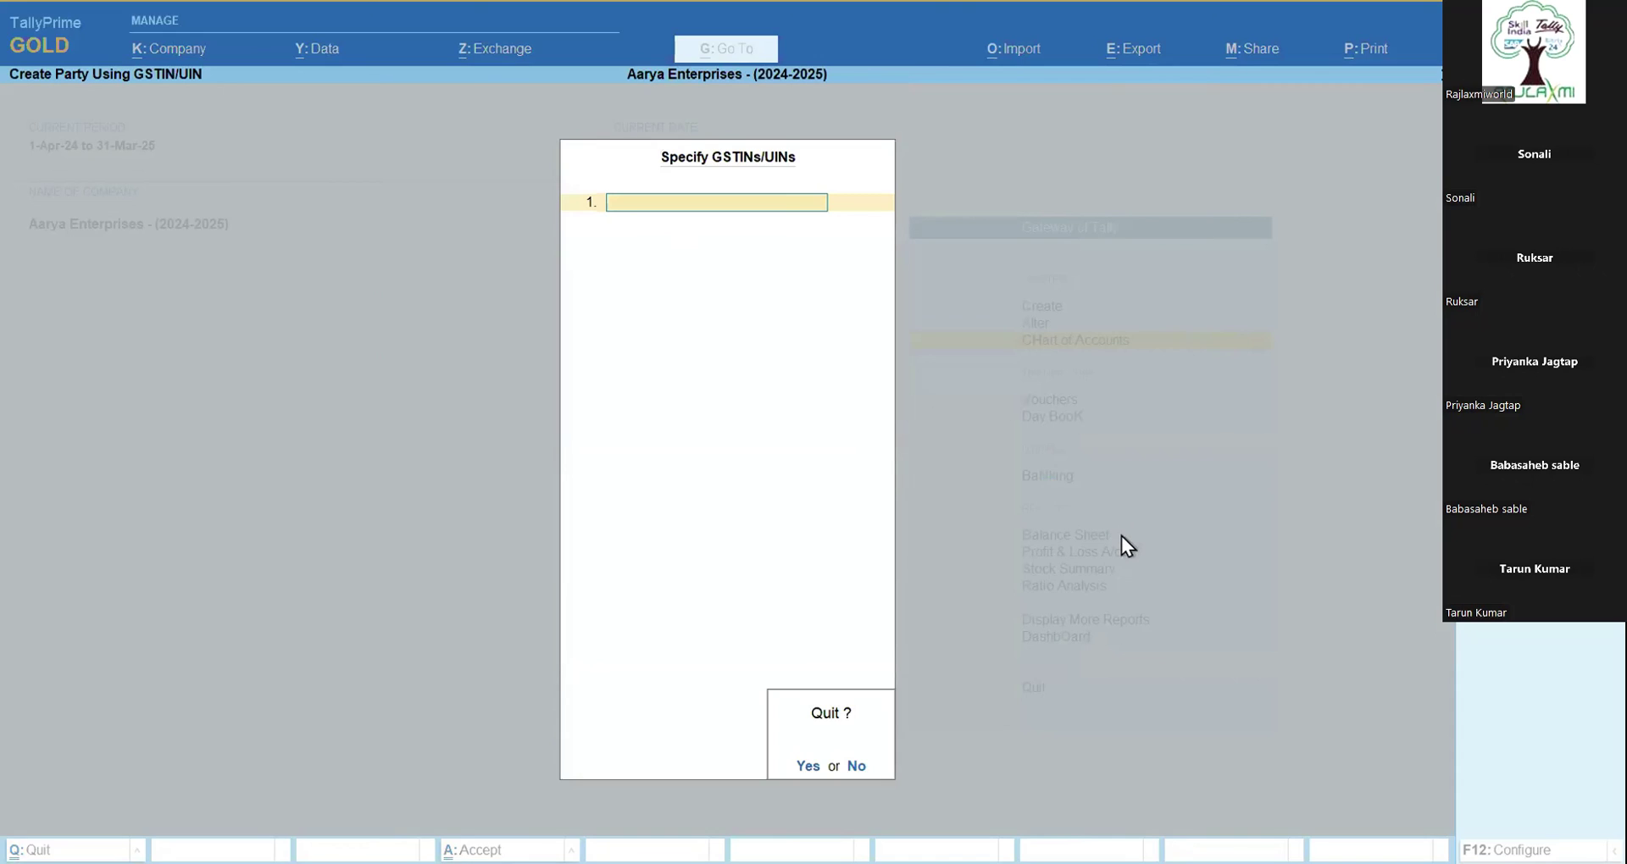
key("Return")
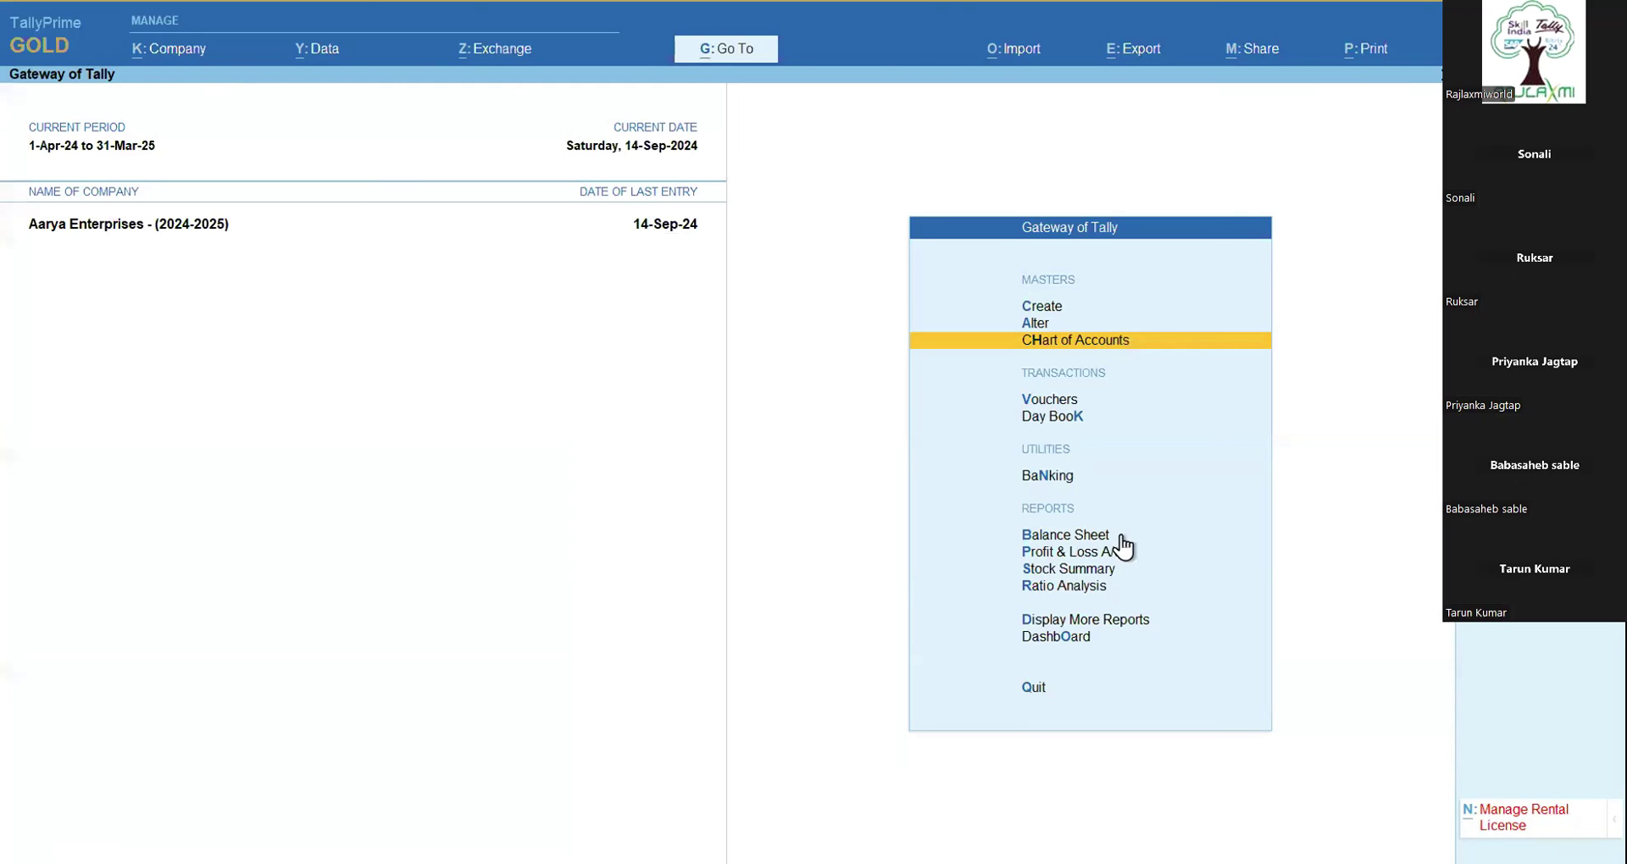
Step: View the Create Party Using GSTIN/UIN entry screen among the GST Utilities reports, then return to the Gateway of Tally without entering anything
key("d")
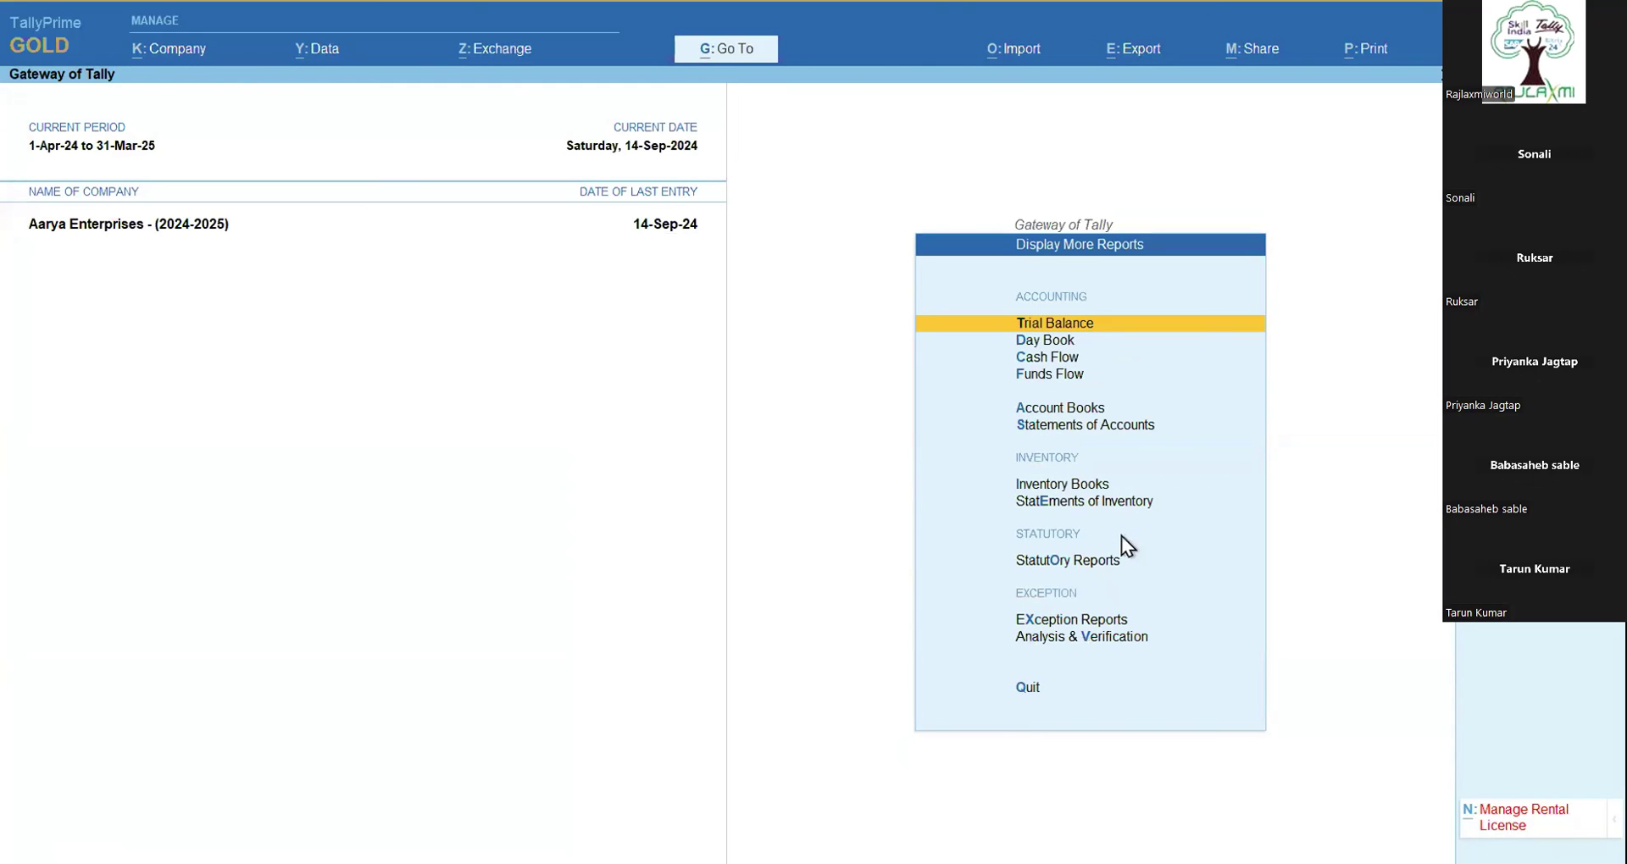
key("o")
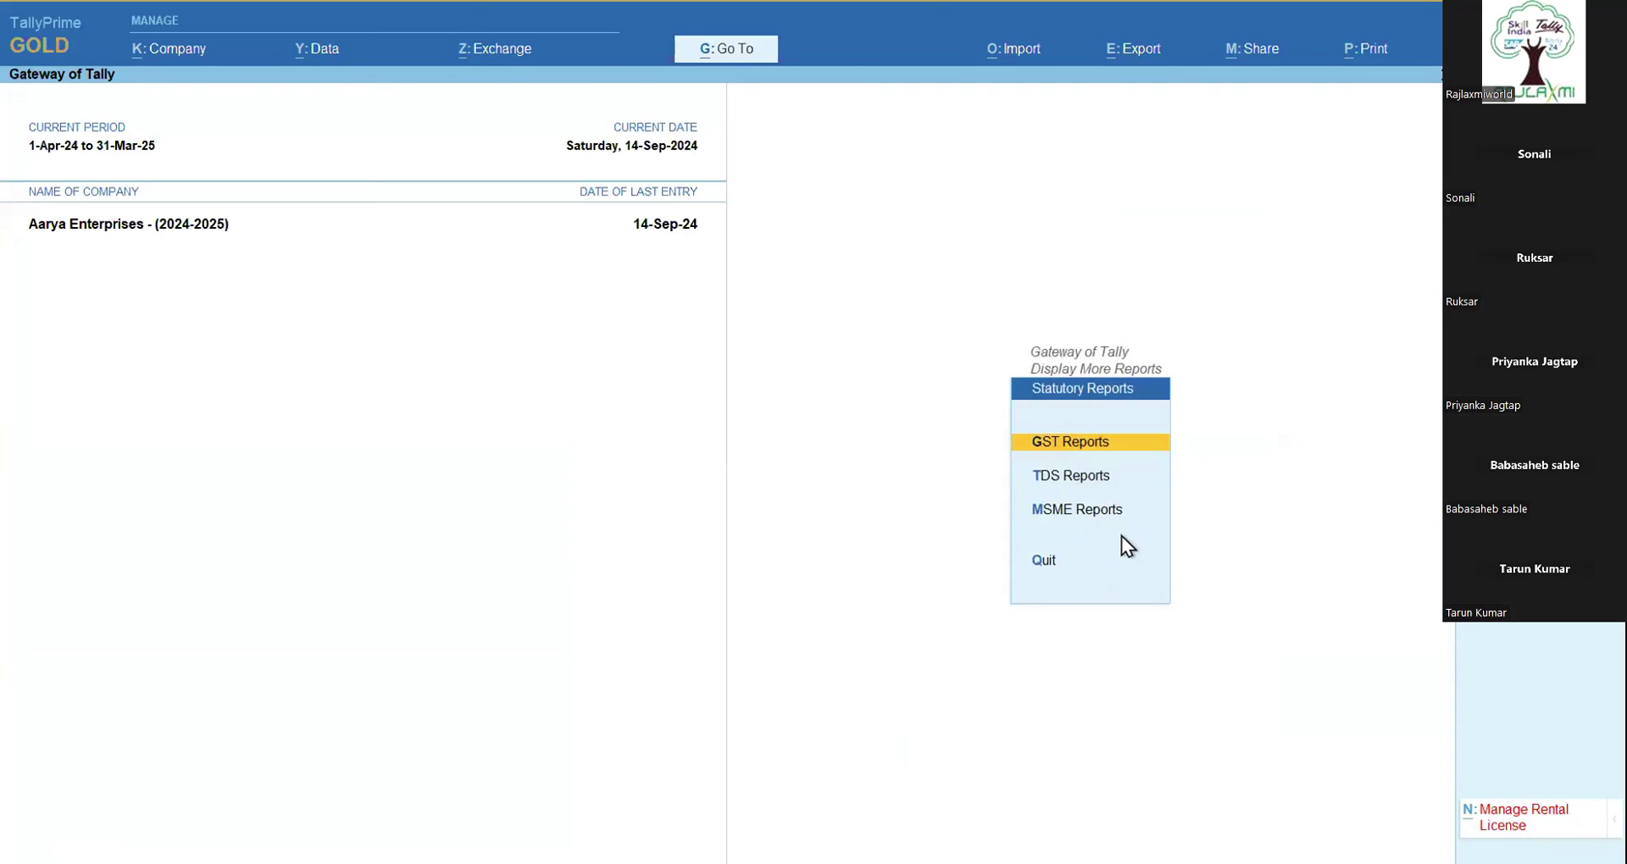
key("g")
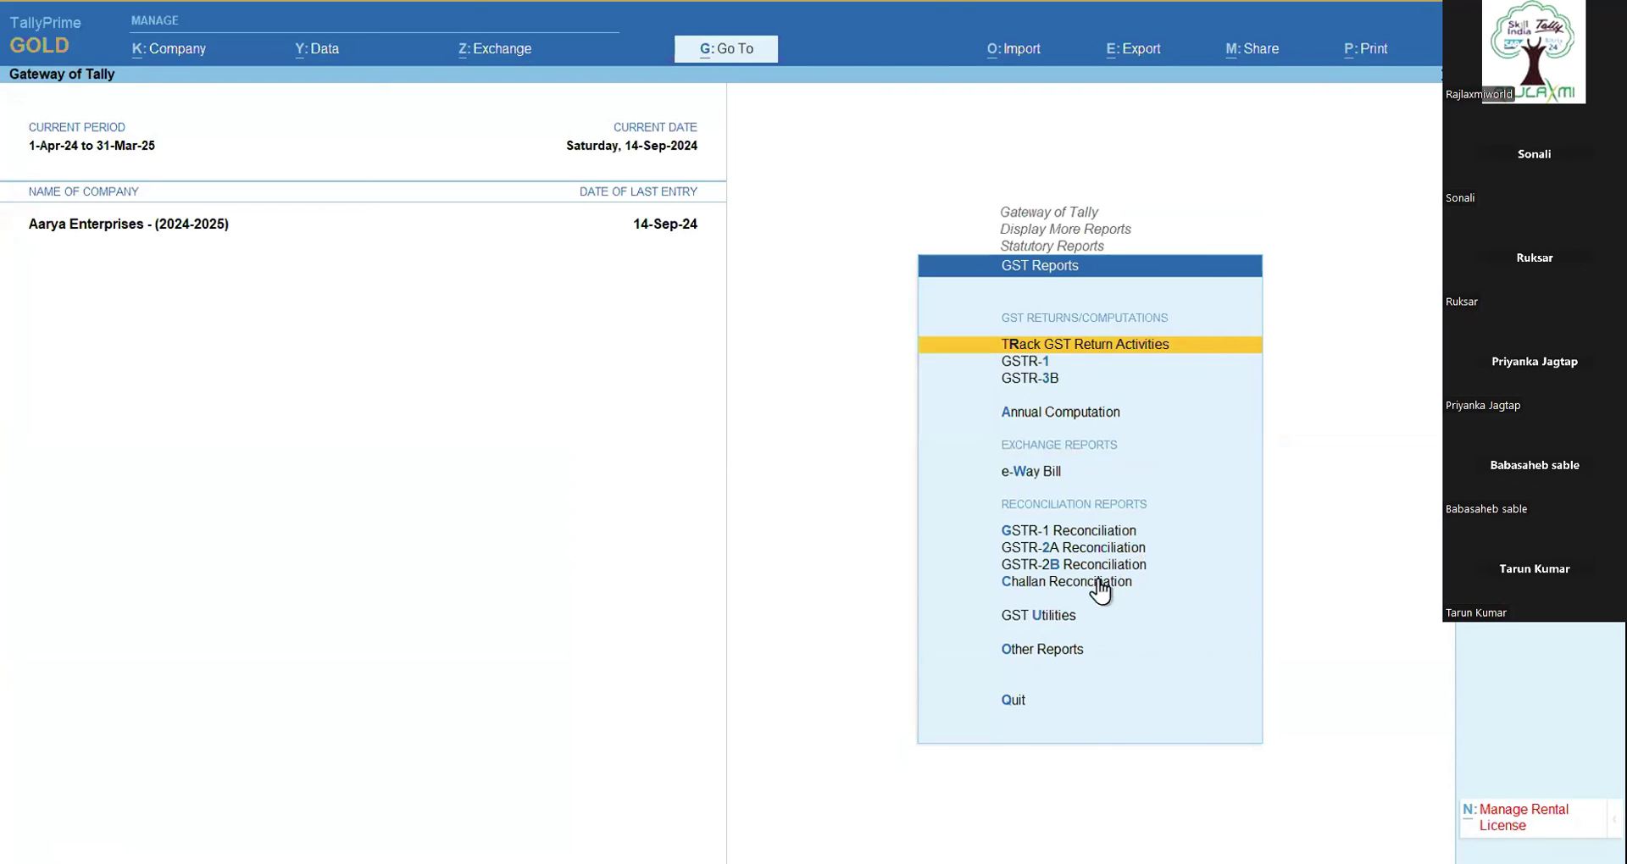
left_click(1048, 620)
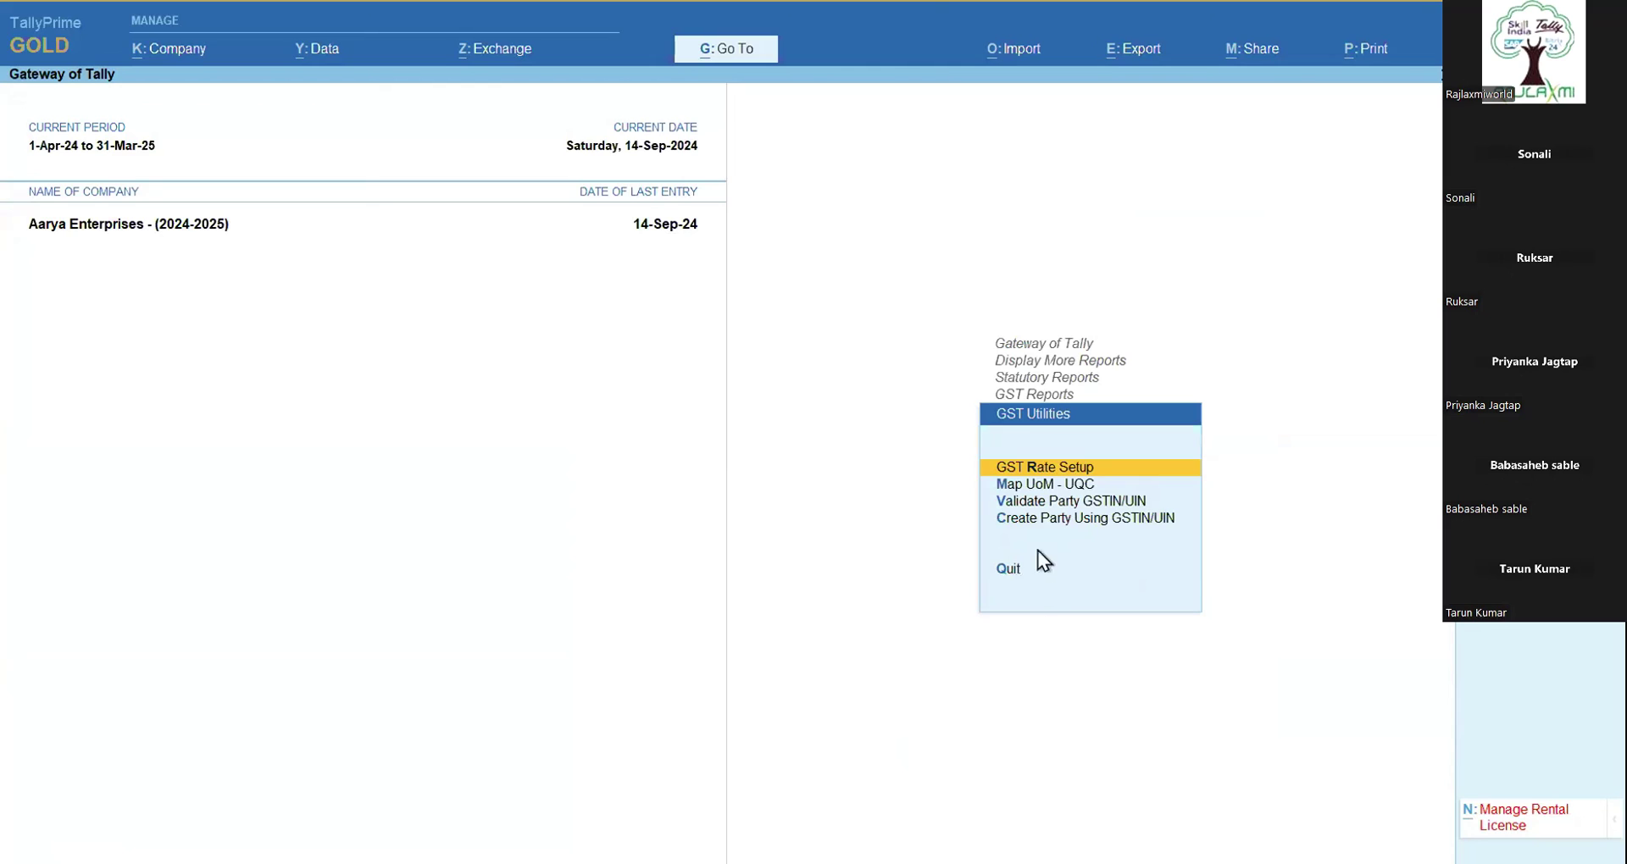
left_click(1017, 520)
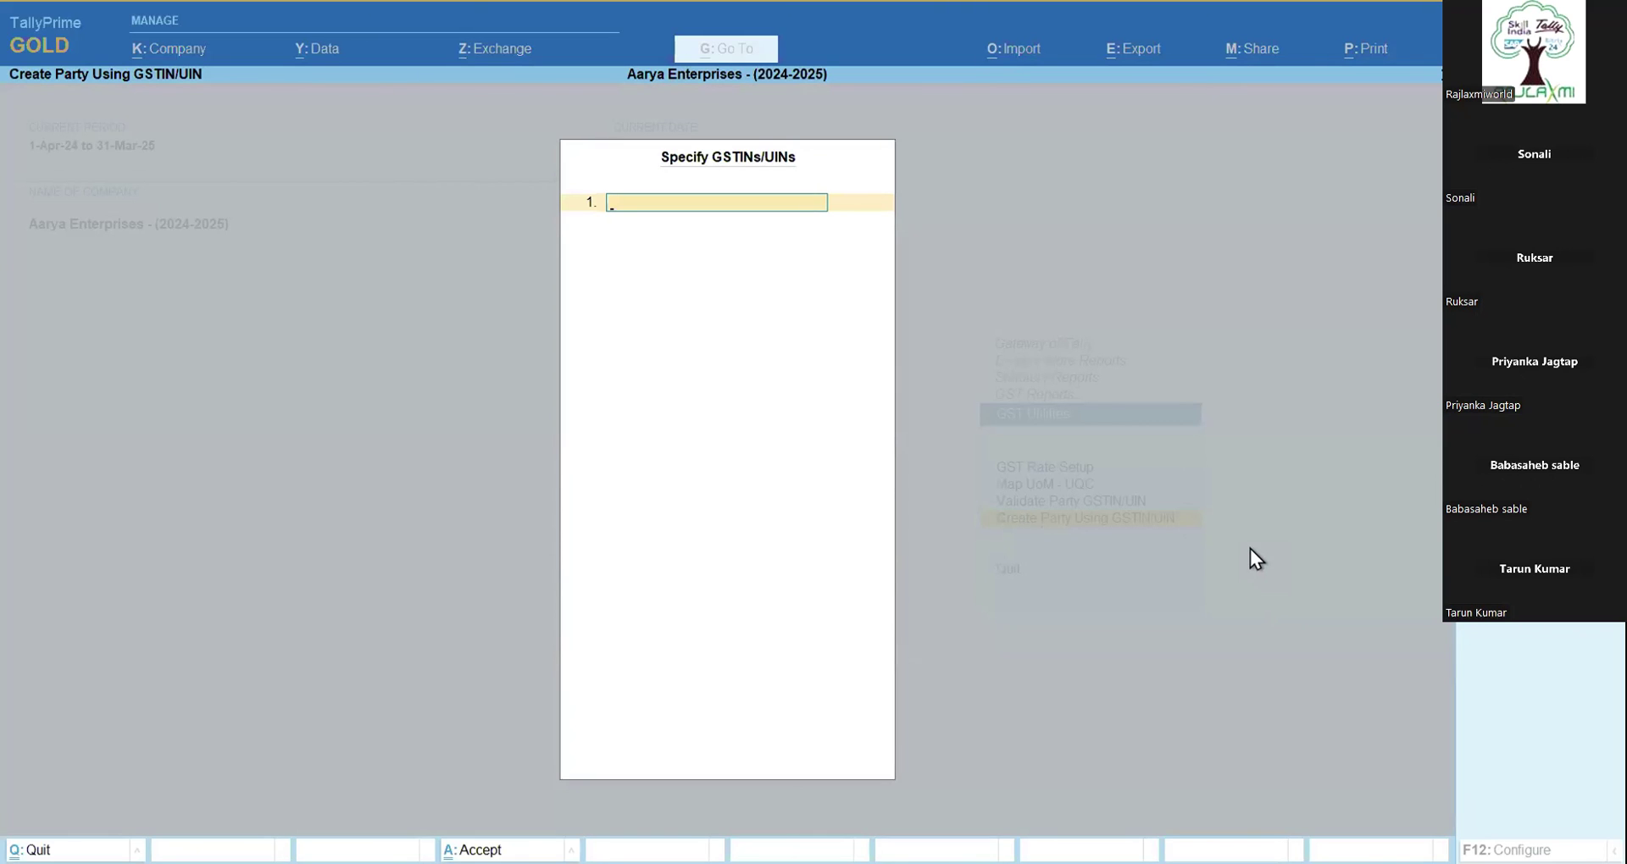
key("Escape")
key("y")
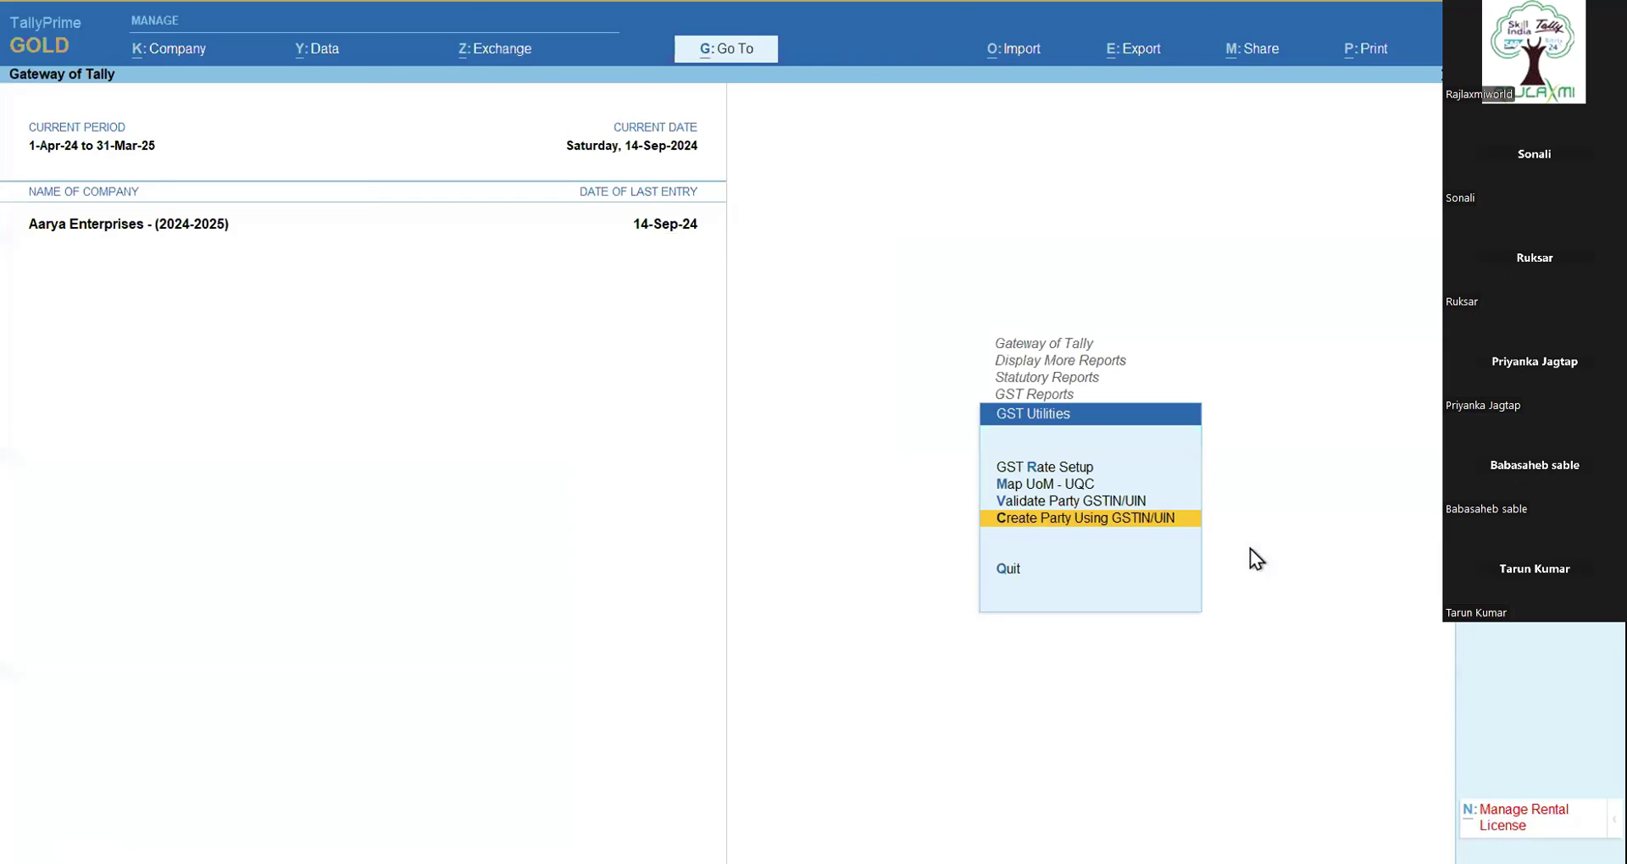
key("Escape")
key("Escape")
key("Escape")
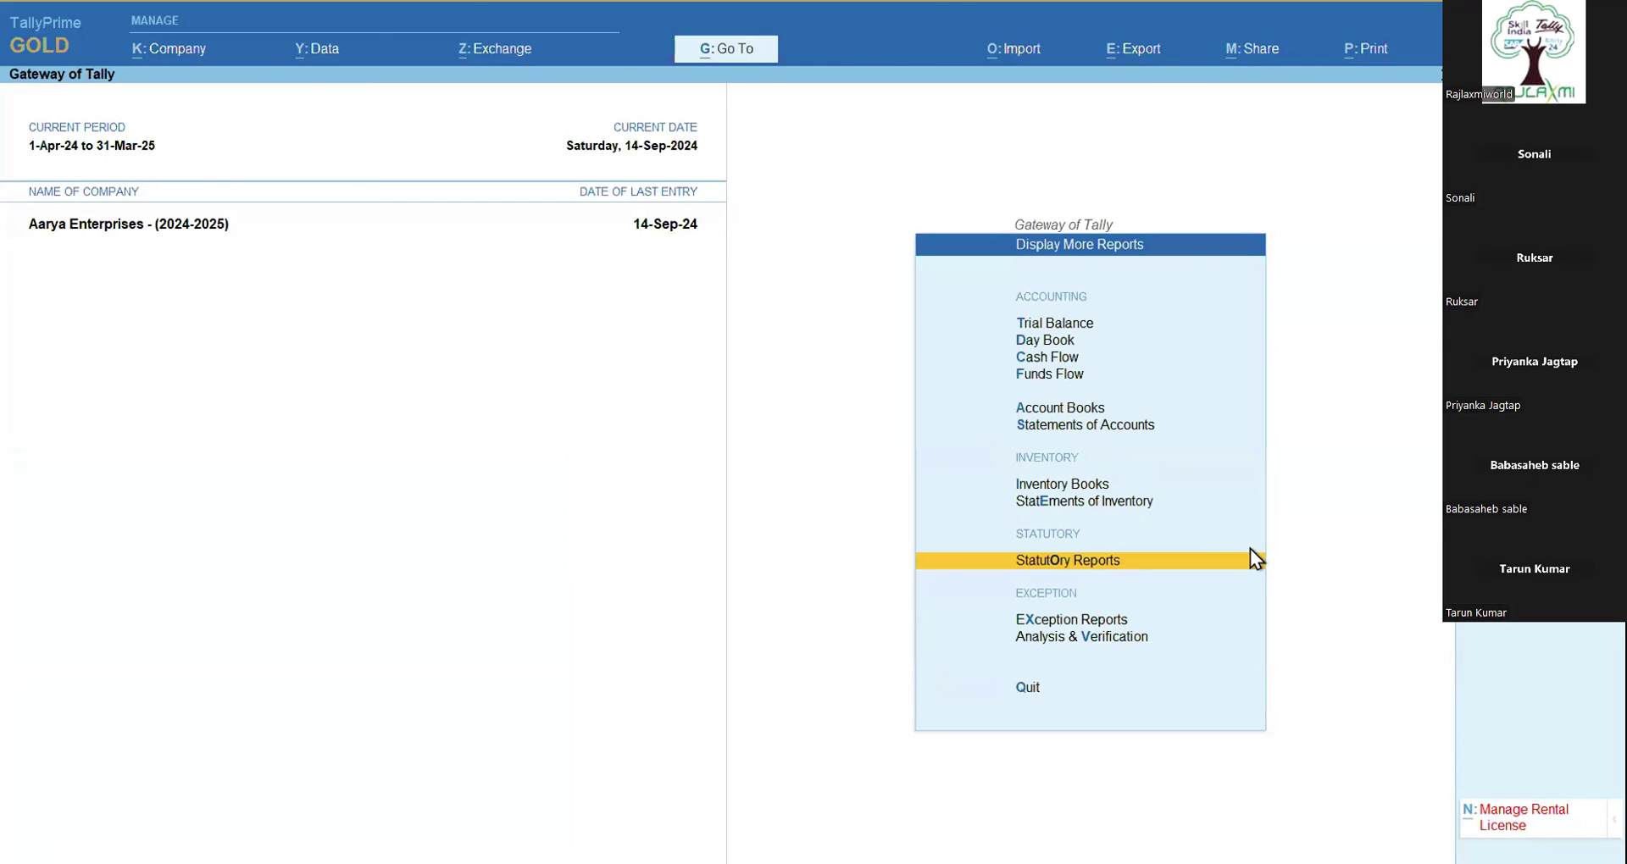
key("Escape")
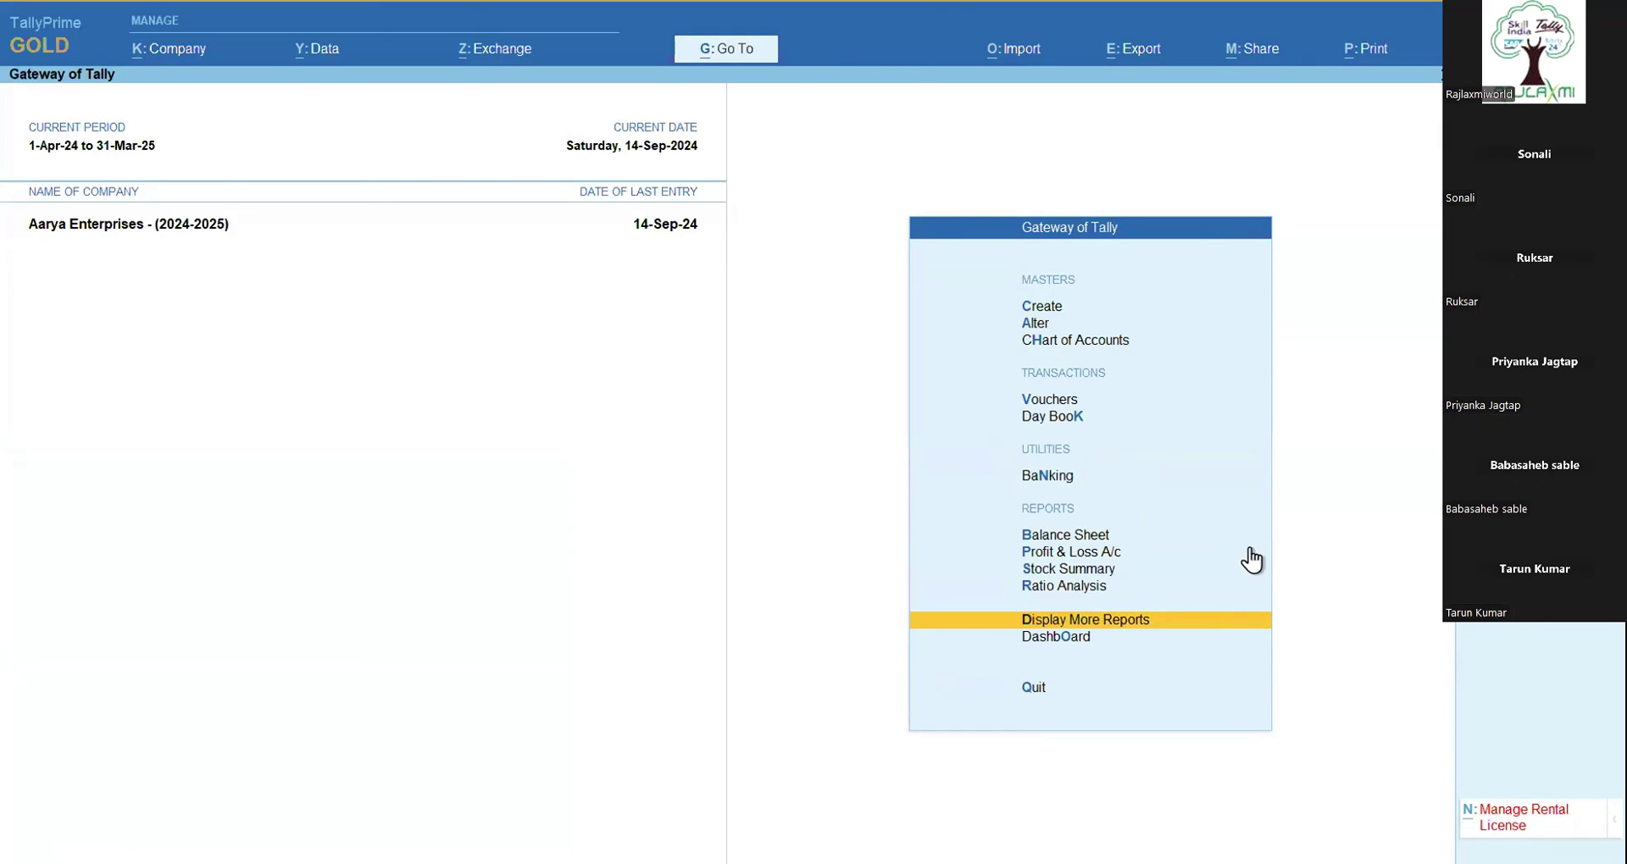
key("Escape")
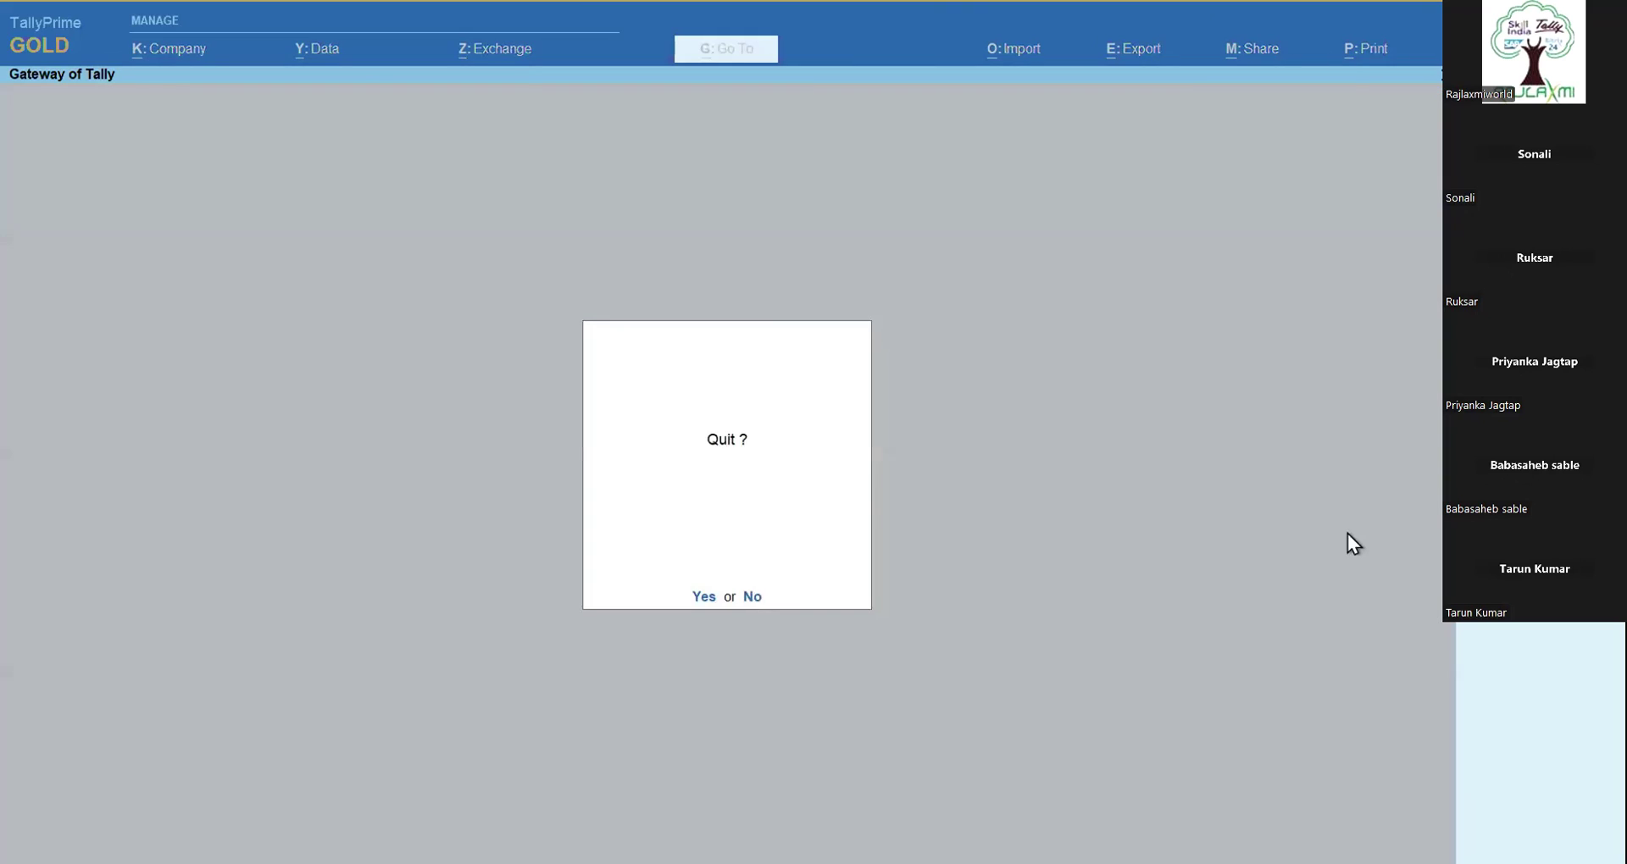
key("n")
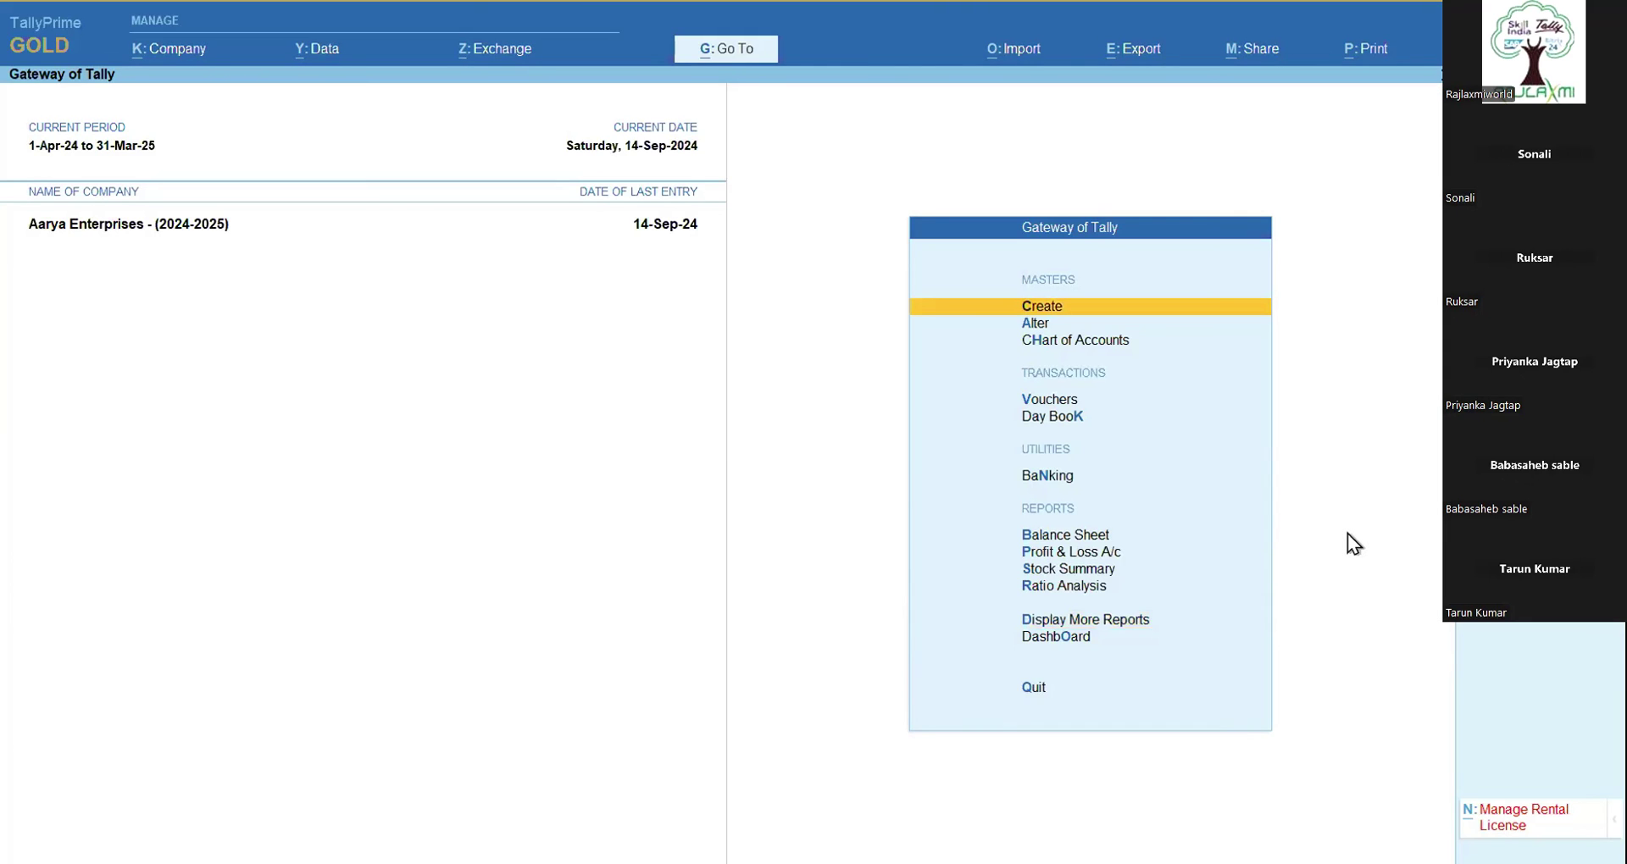
Step: Open the Bills Payable report from the outstandings statements of accounts
key("d")
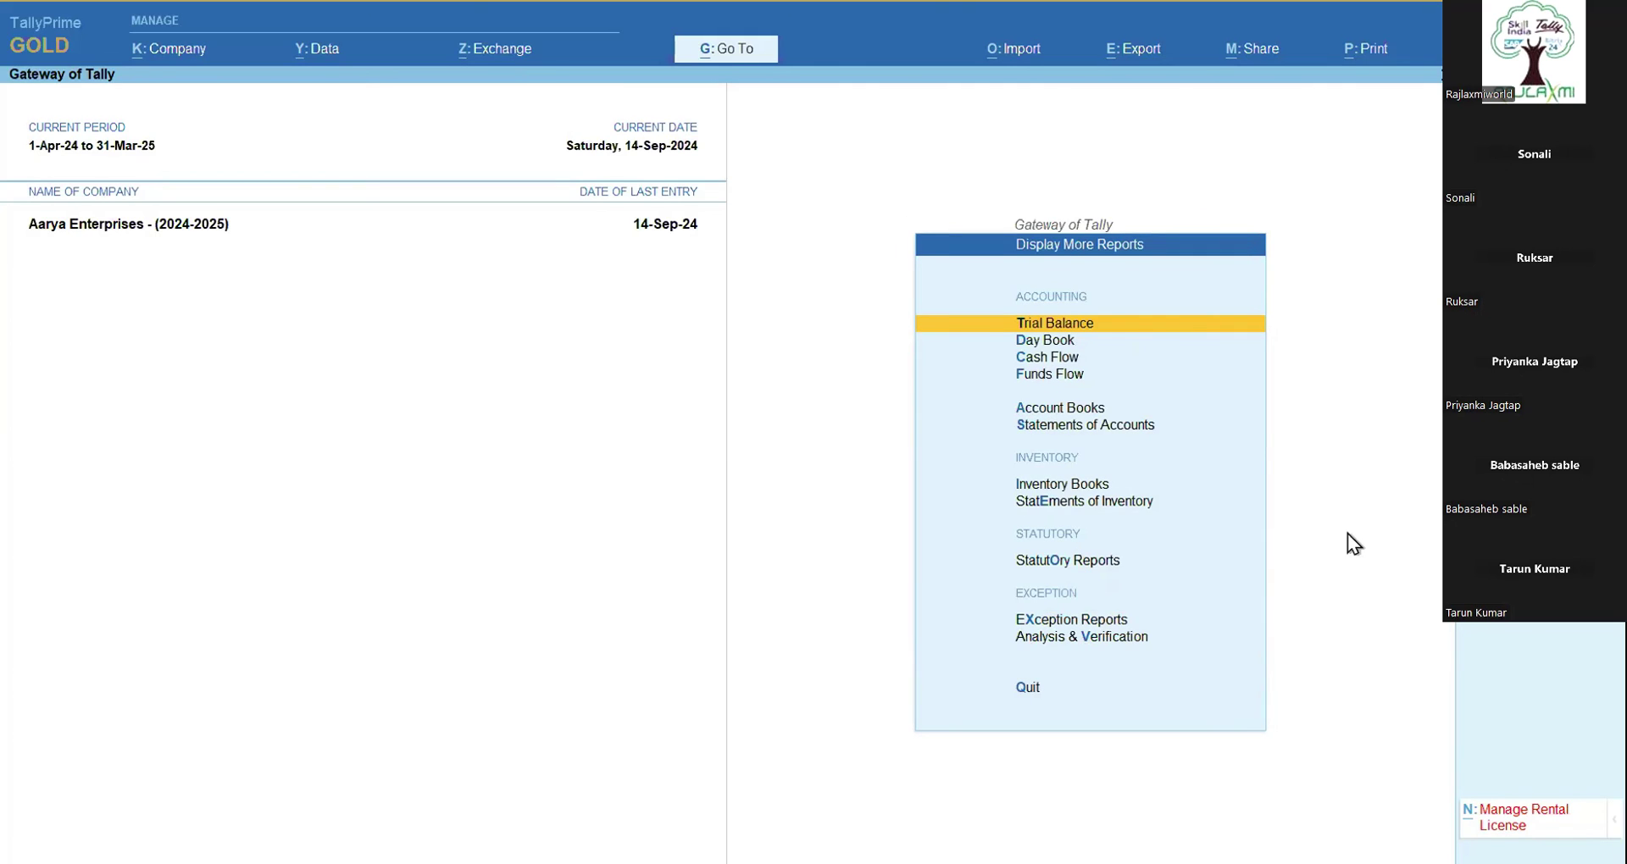
key("Escape")
key("Return")
key("s")
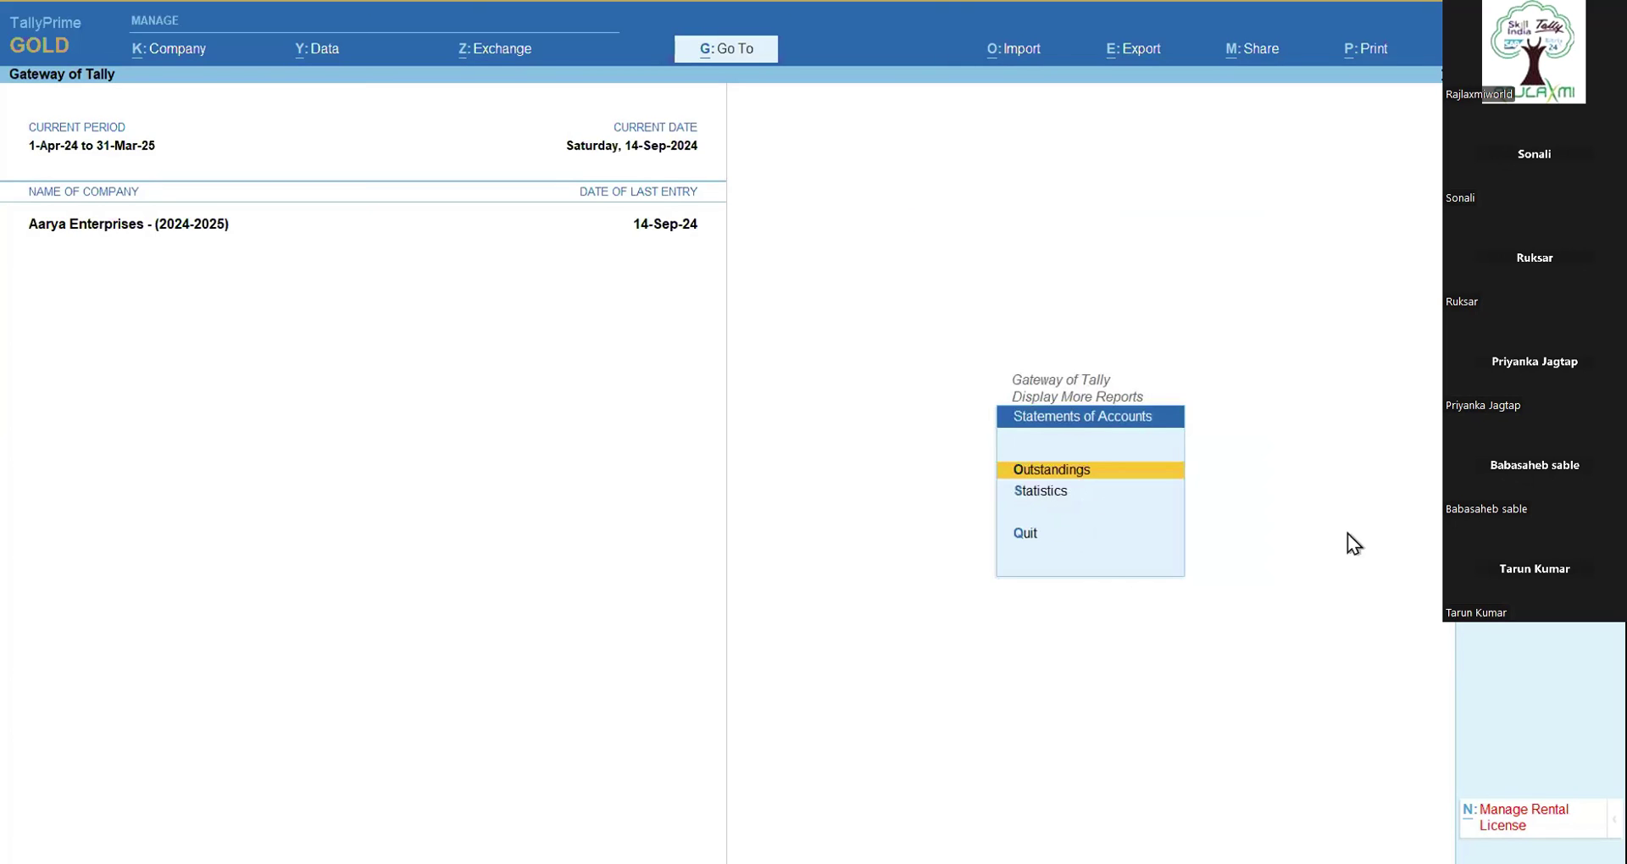
key("Return")
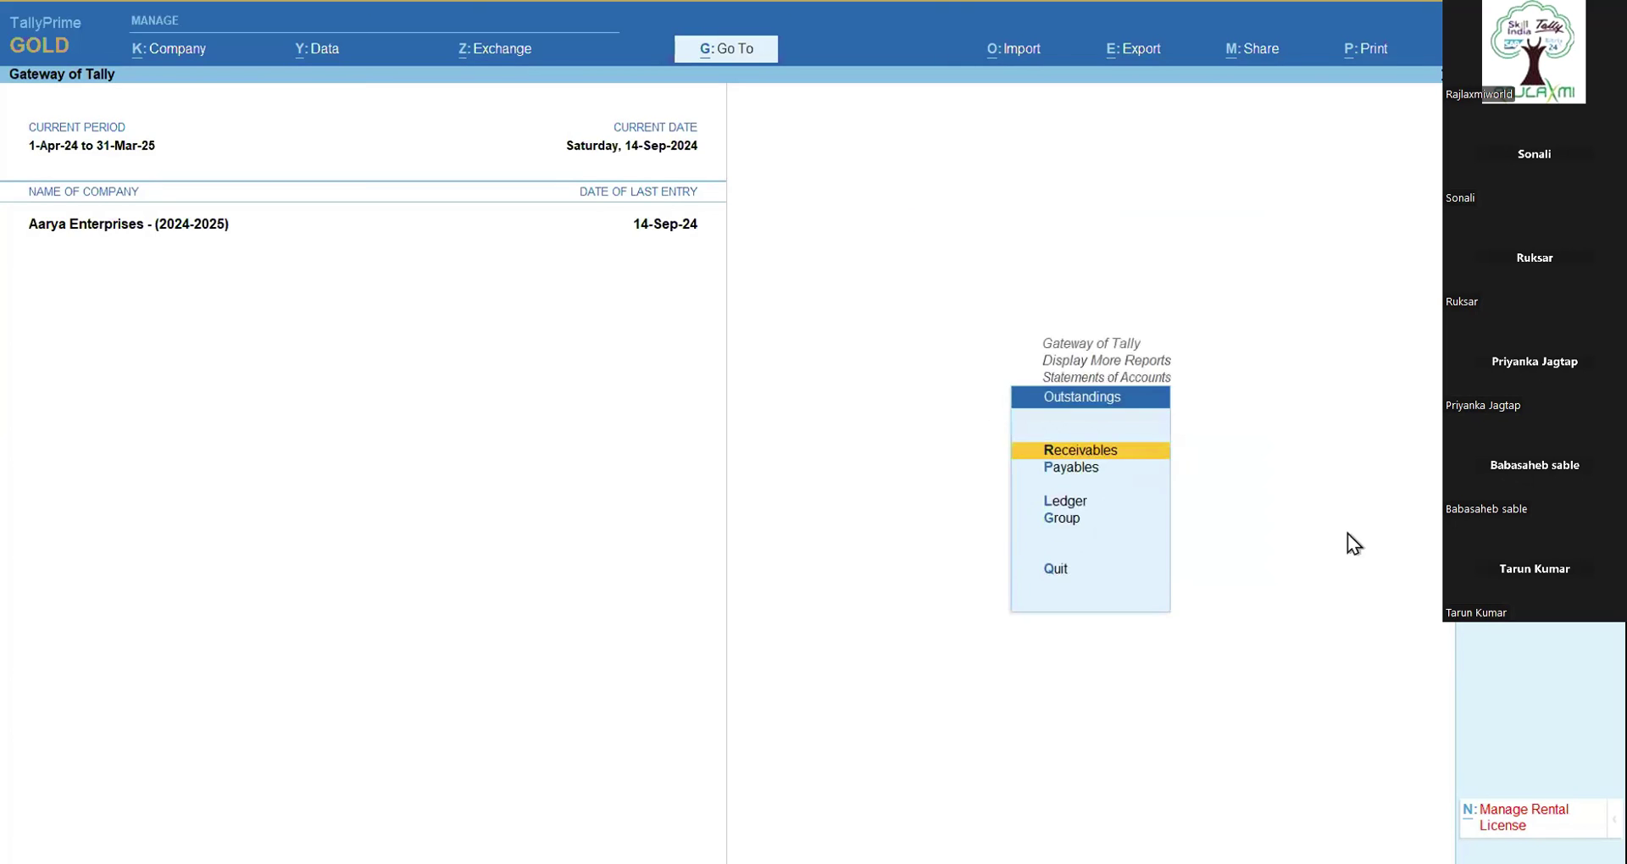
key("Down")
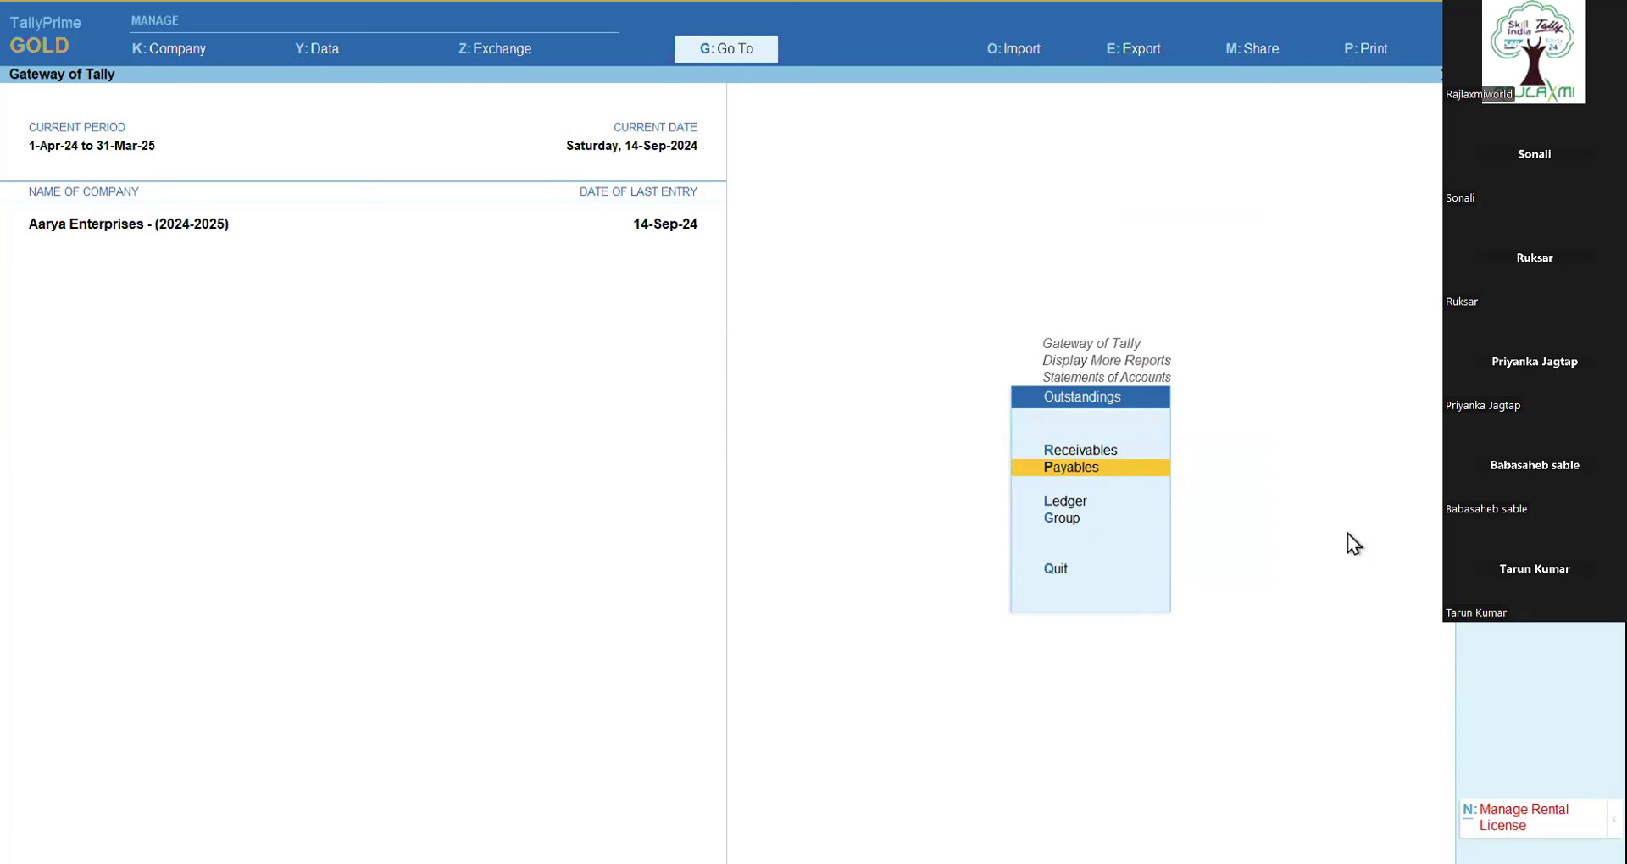
key("Return")
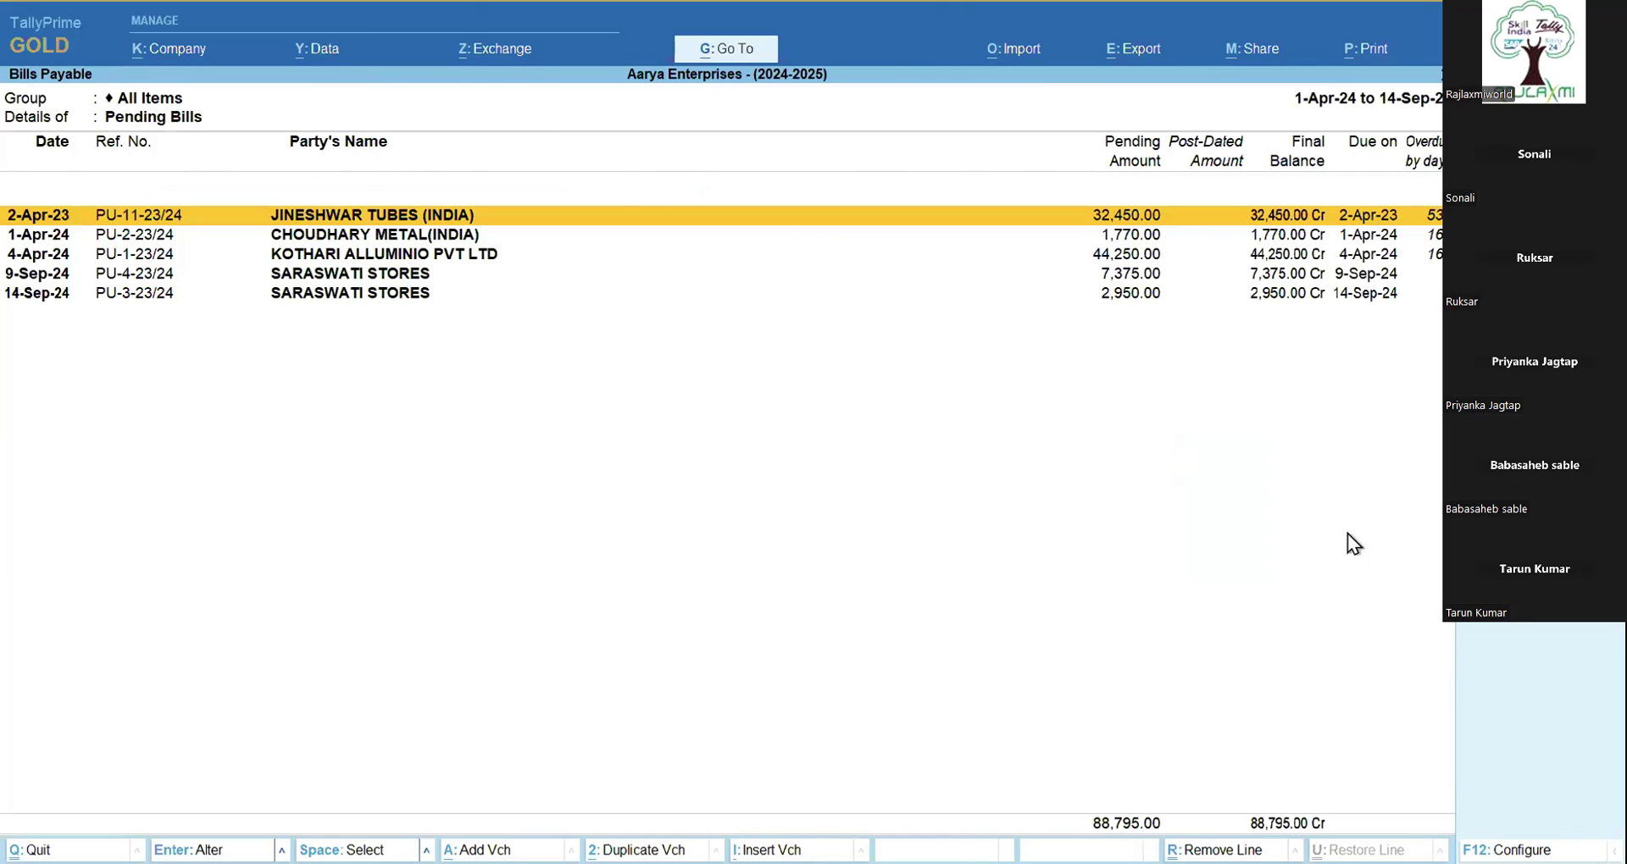
Step: Expand the CHOUDHARY METAL(INDIA) pending bill and select its purchase detail line
left_click(459, 244)
key("shift+Return")
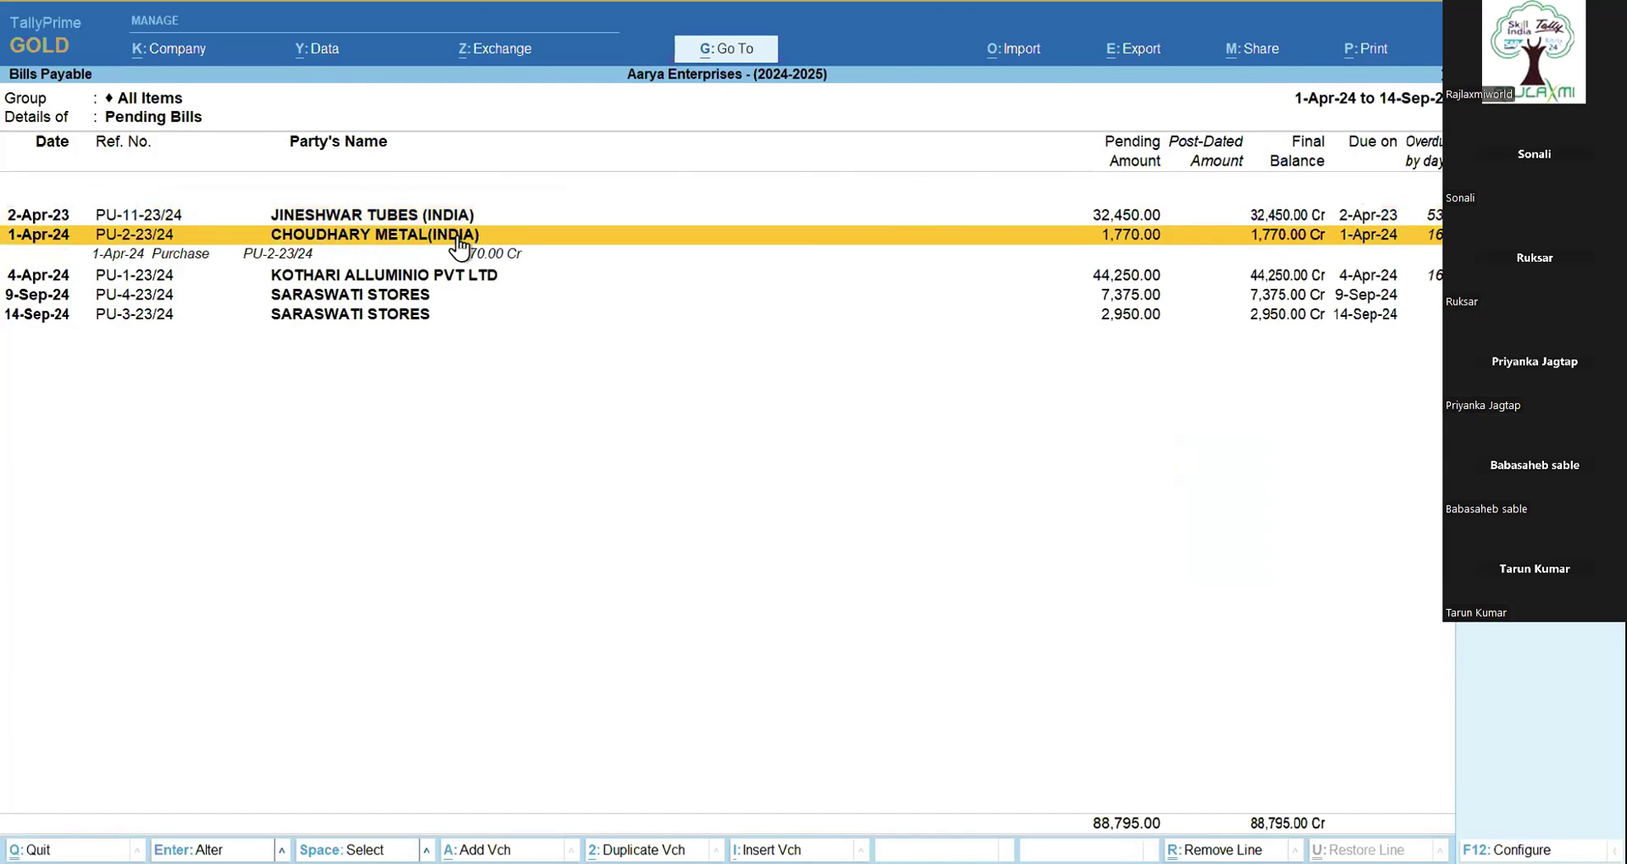
key("Down")
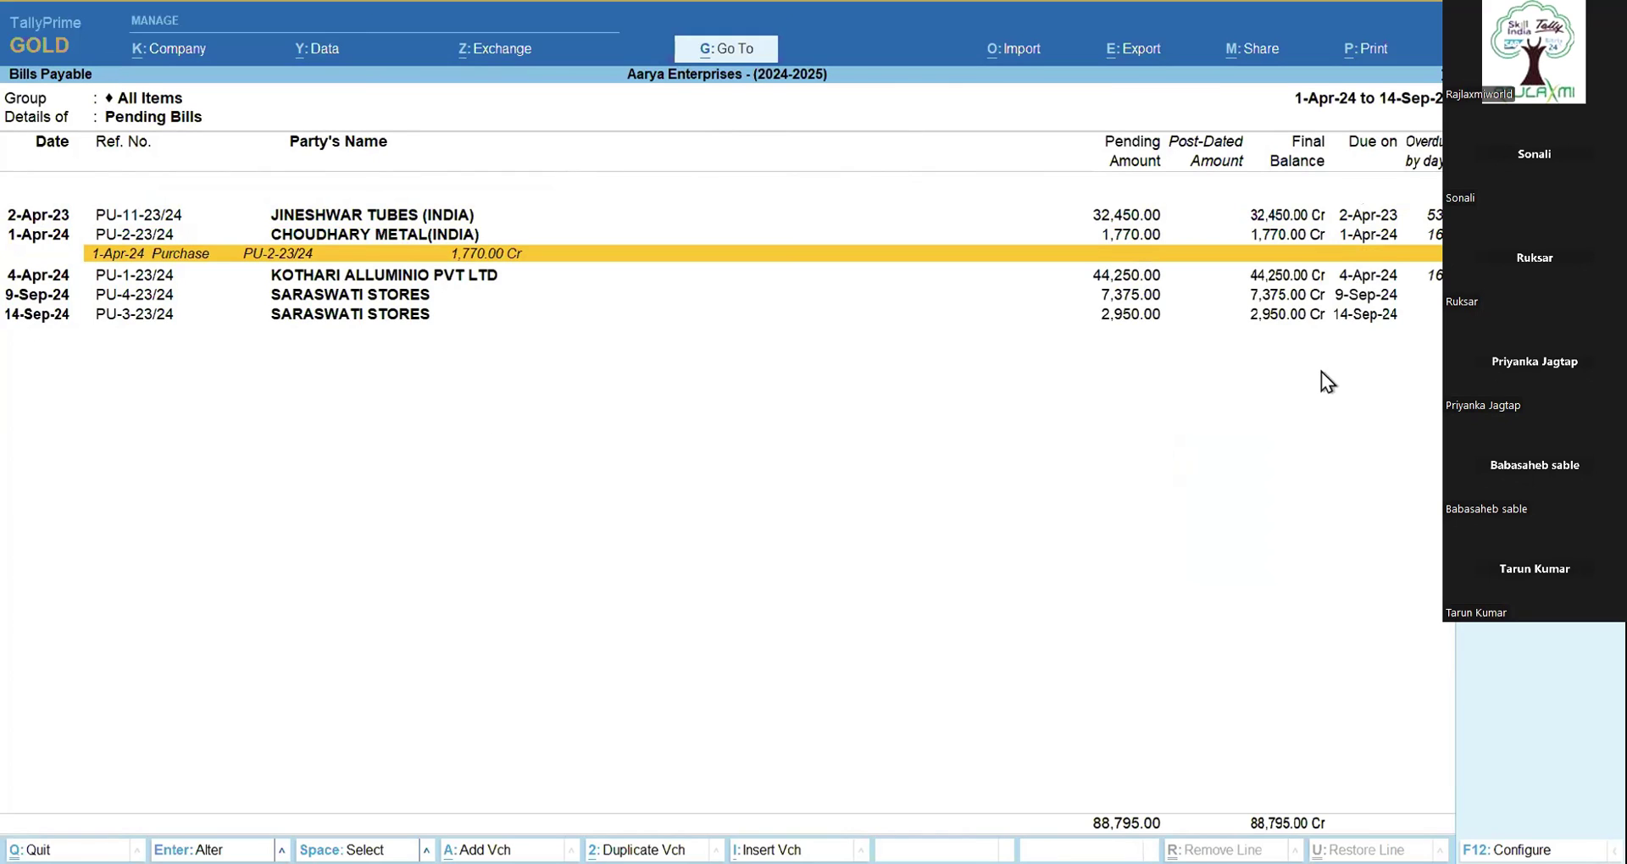
Step: Configure the Bills Payable report to show ITC at Risk & Balance Amount together with the GST status
left_click(1547, 851)
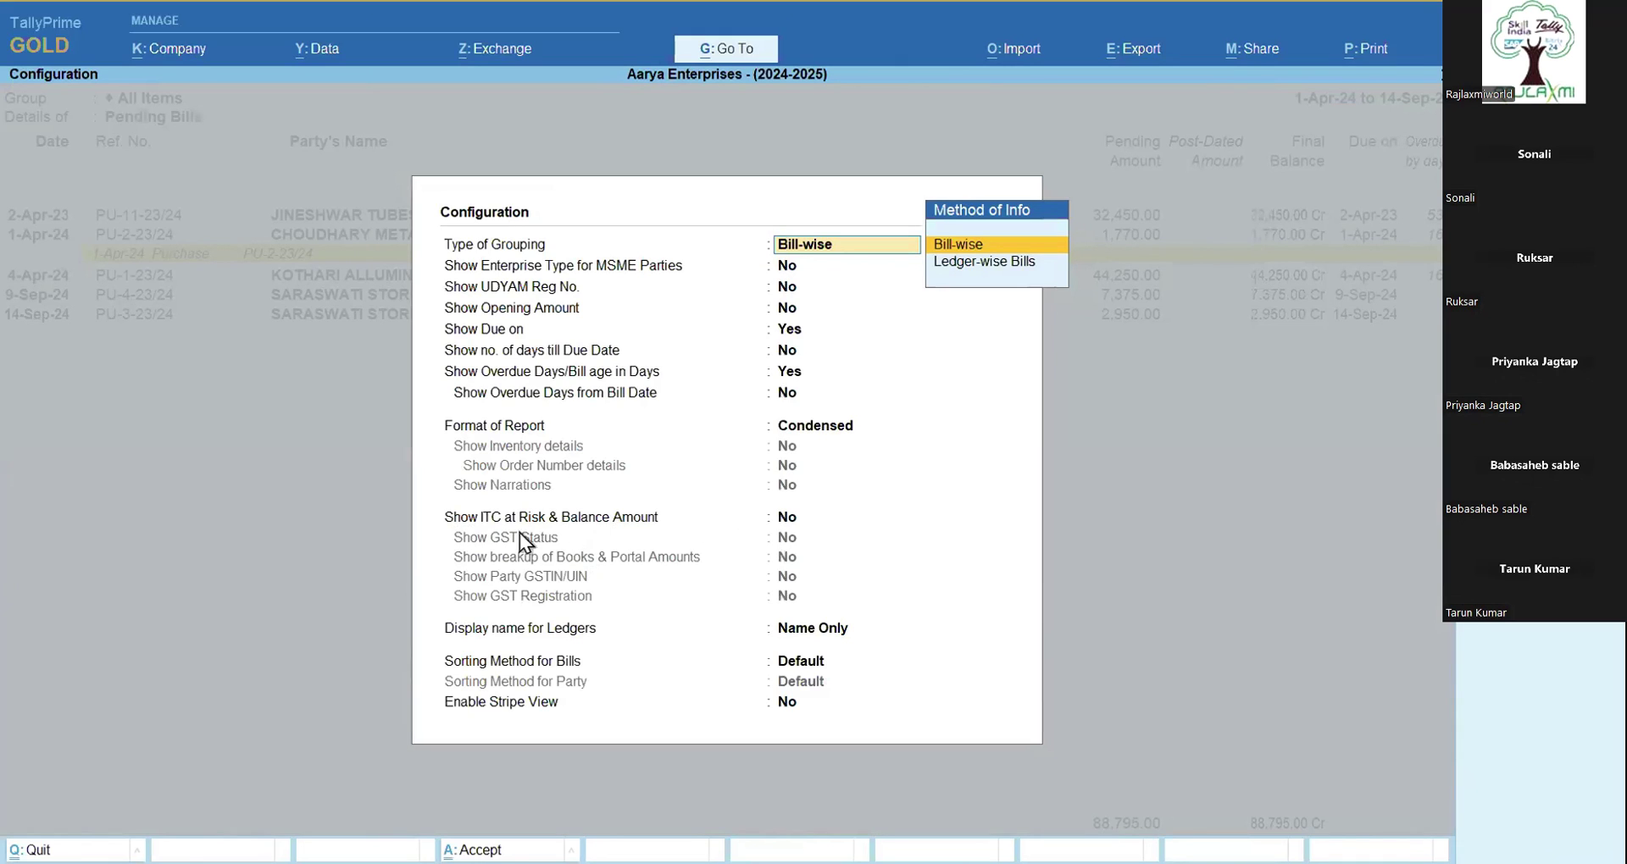
left_click(786, 519)
type("y")
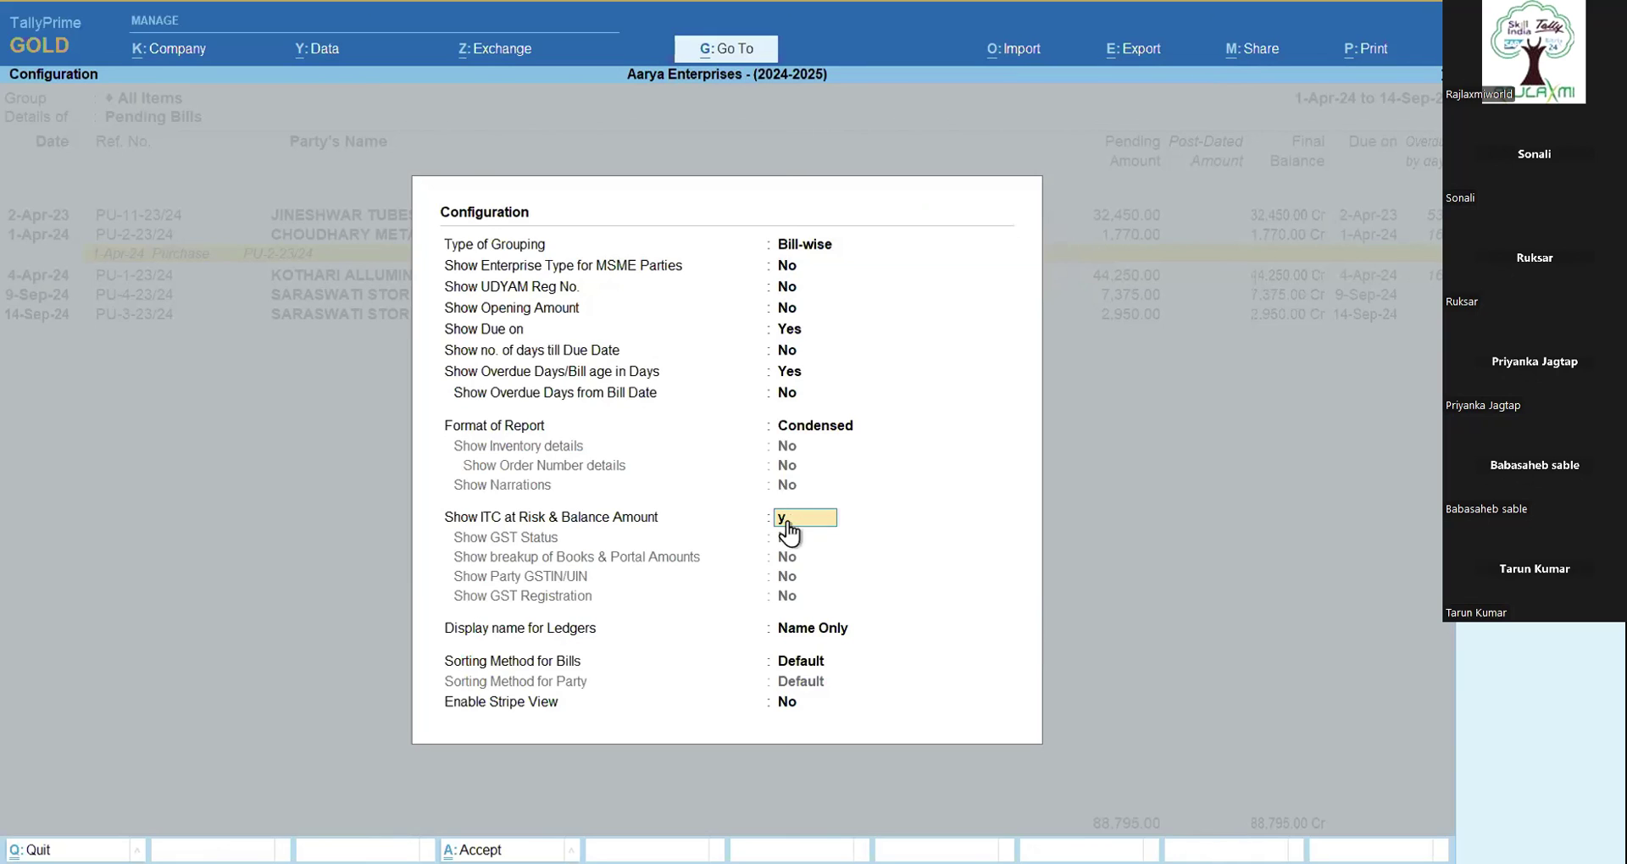
key("Return")
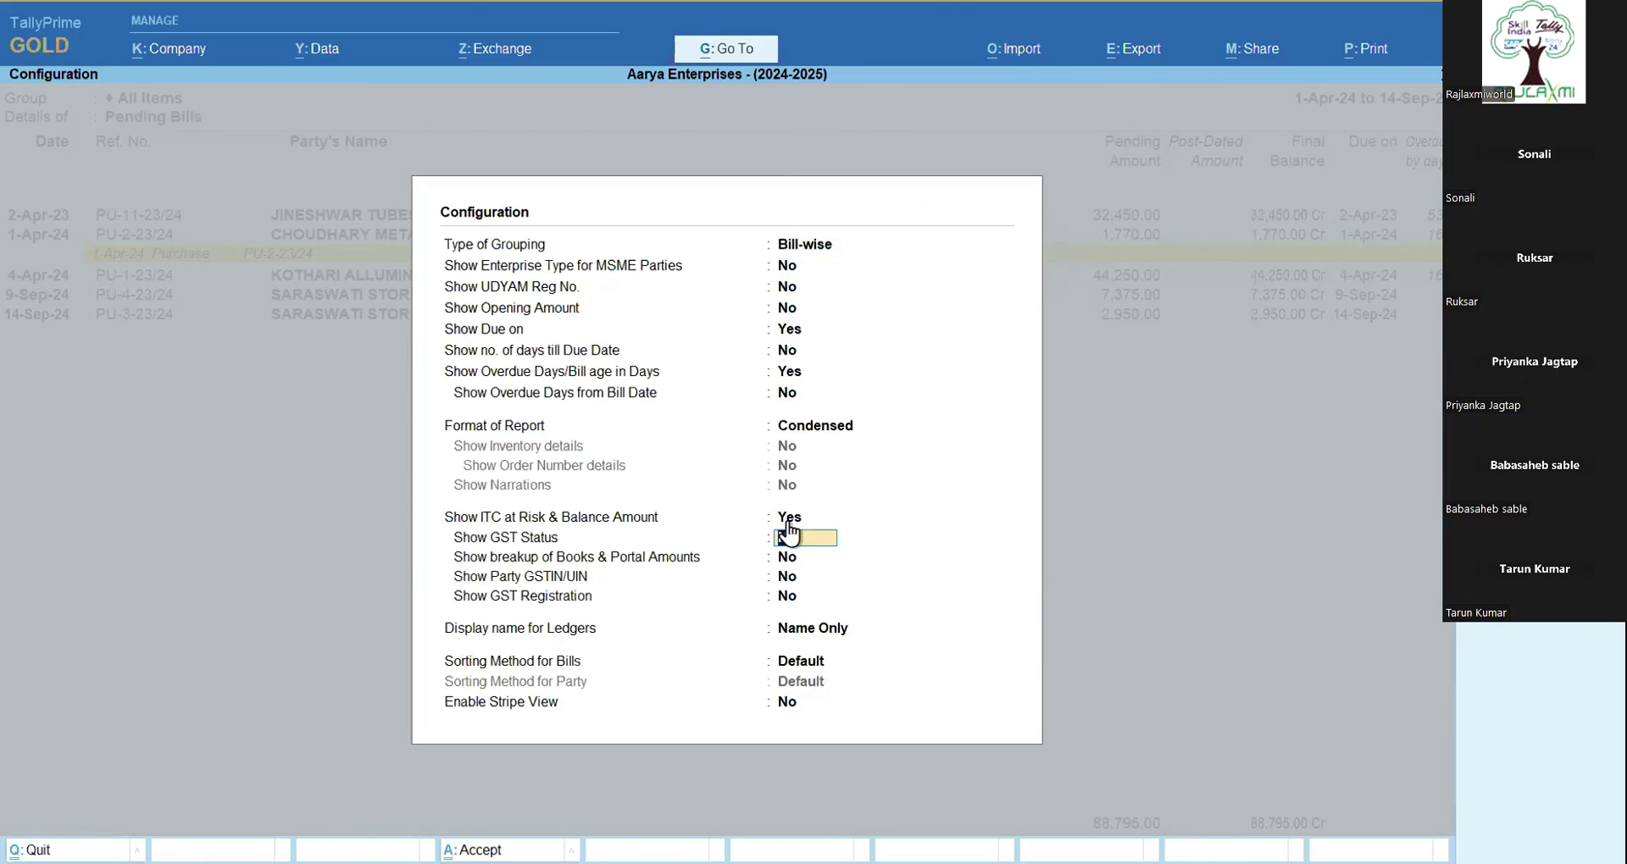
key("Return")
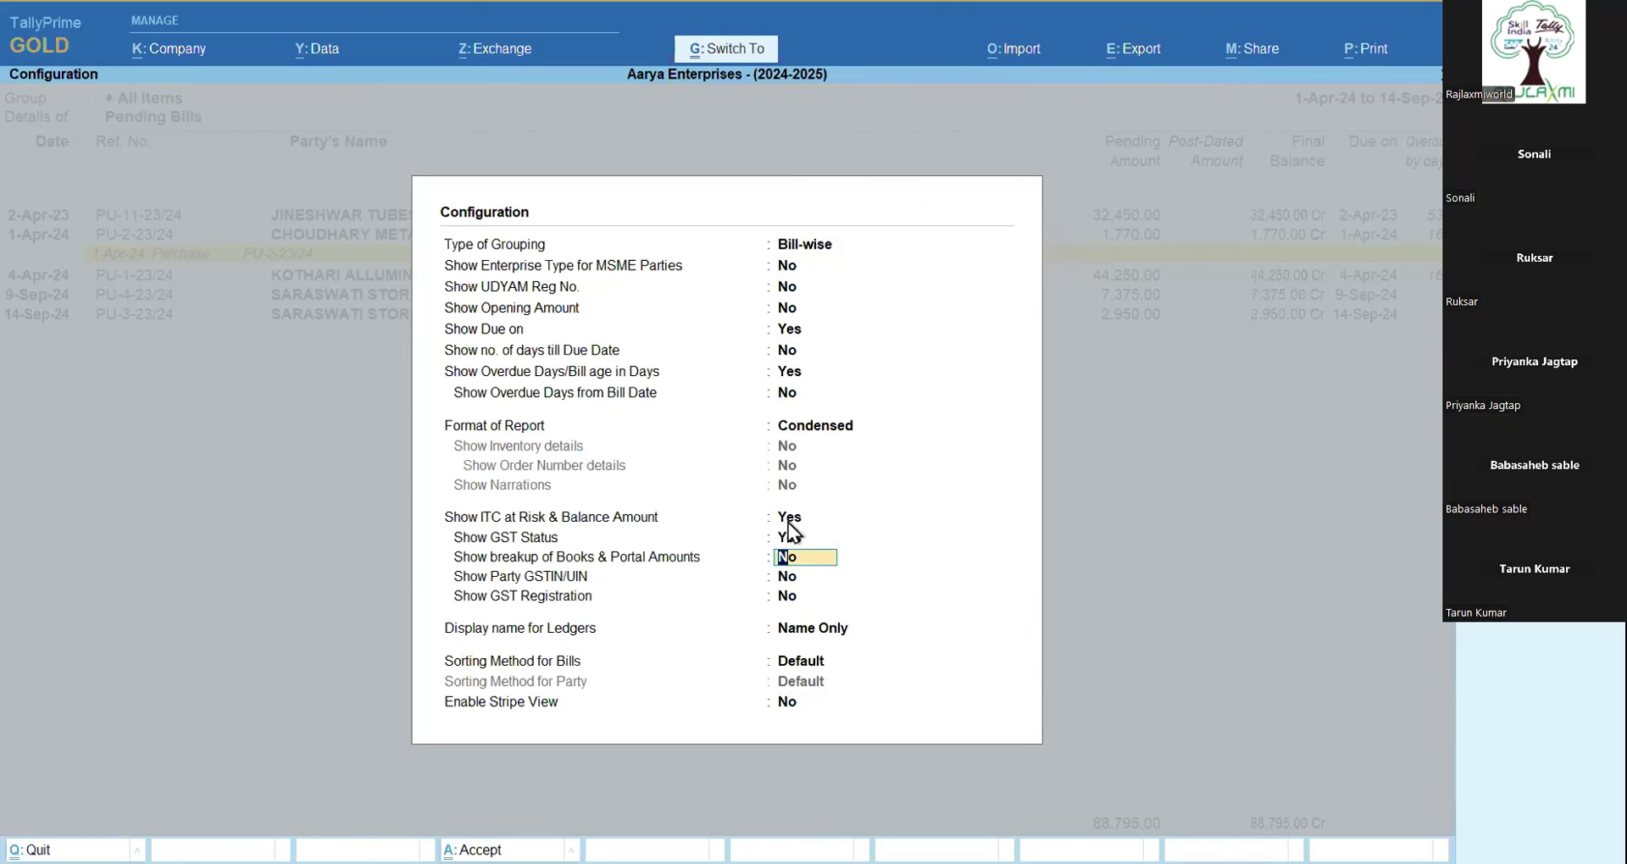
key("ctrl+a")
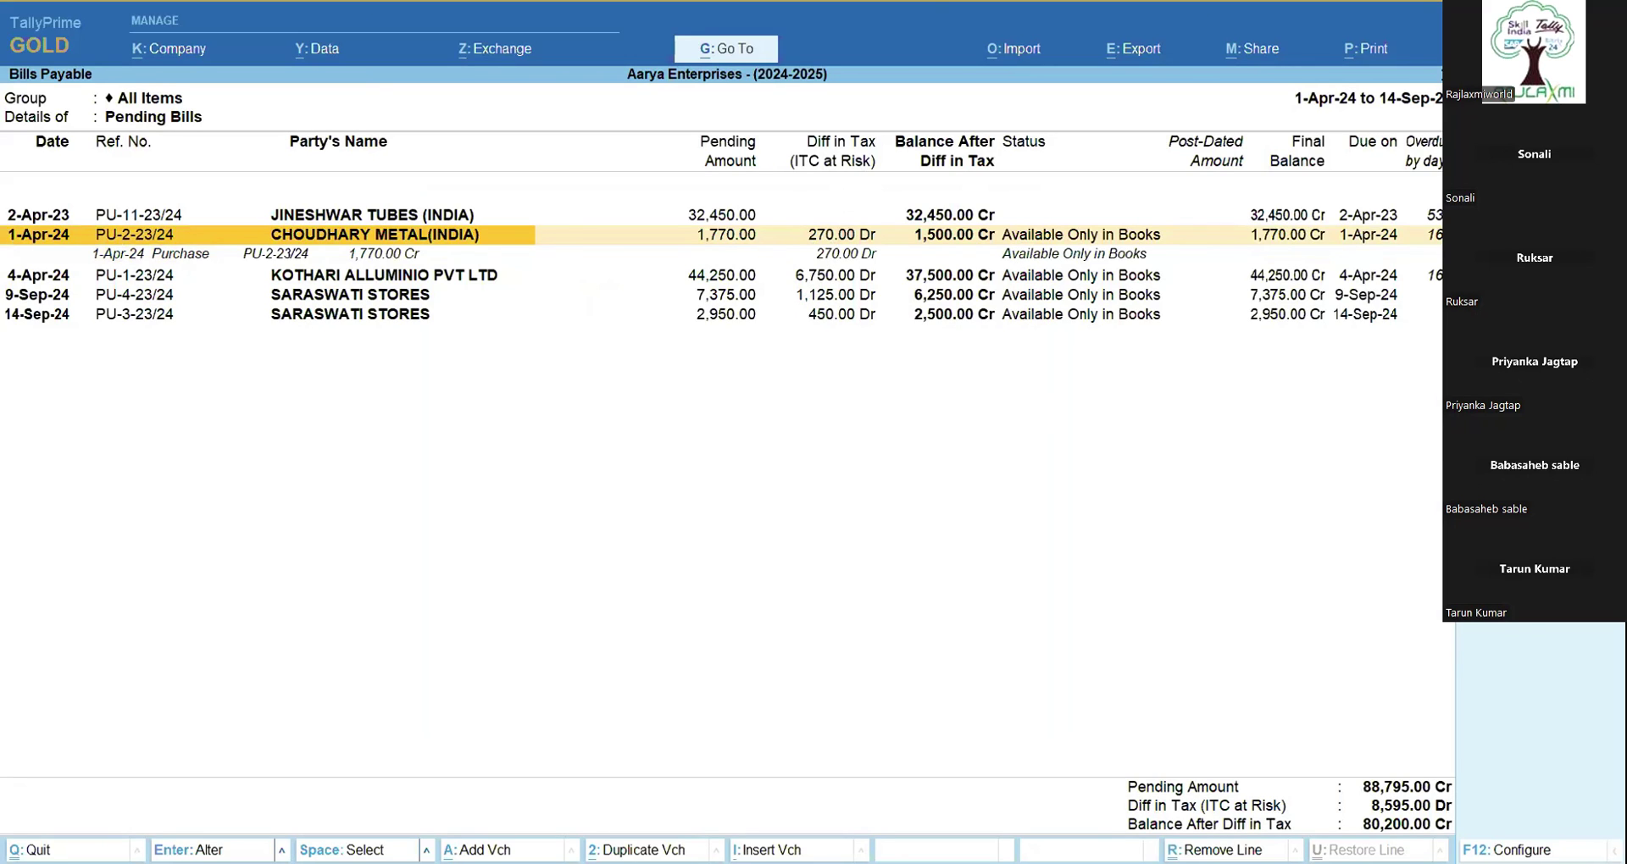
Step: View the GST information for the CHOUDHARY METAL(INDIA) bill, then close the report and return to the Gateway of Tally
key("Return")
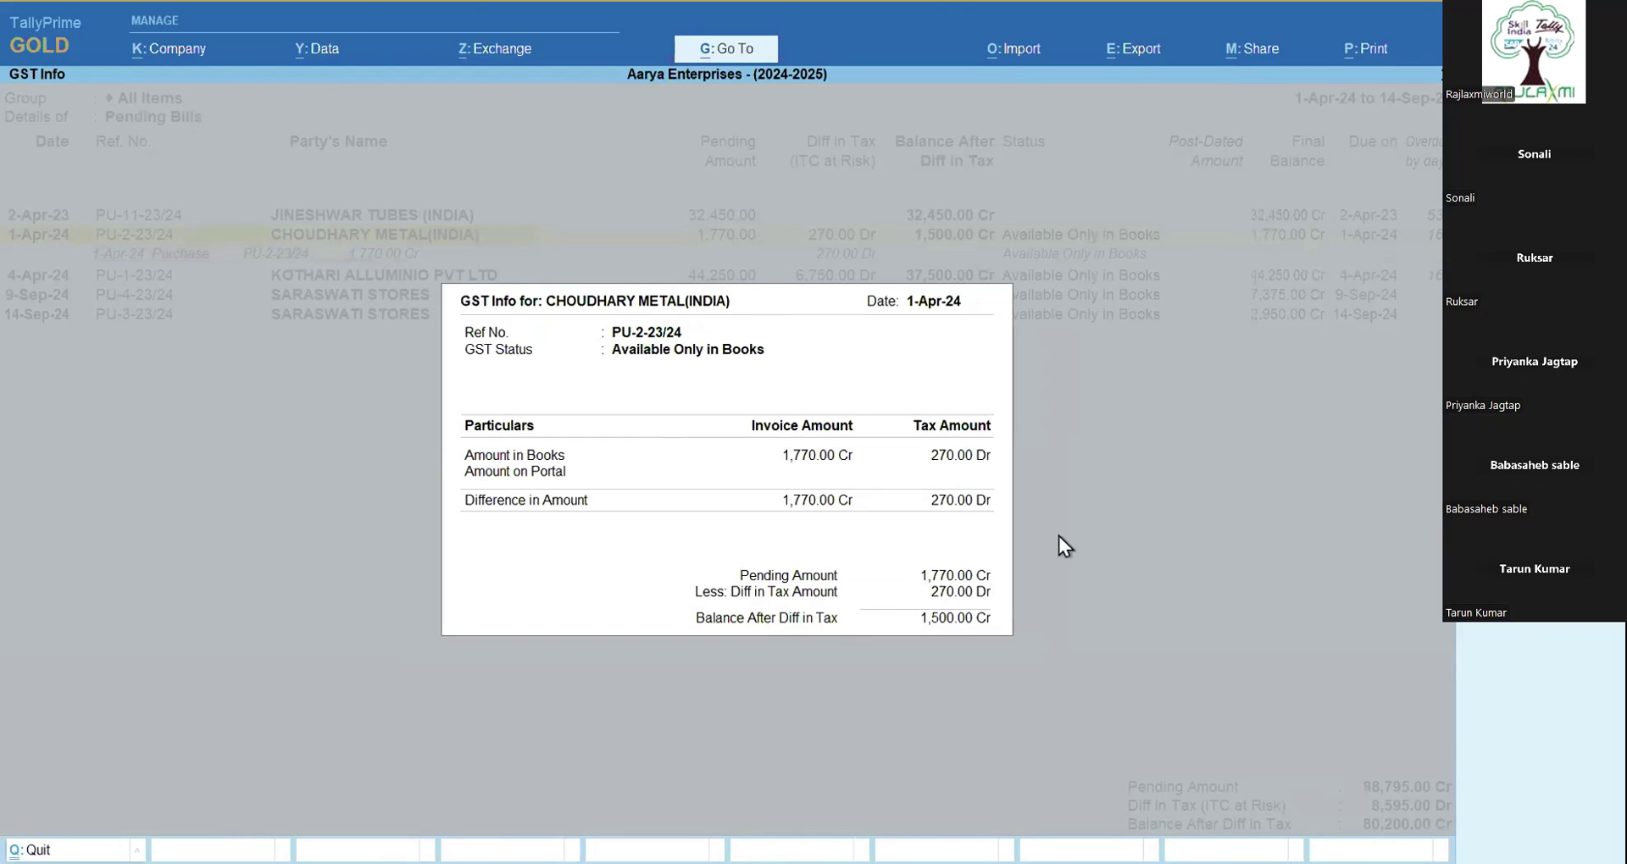
key("Escape")
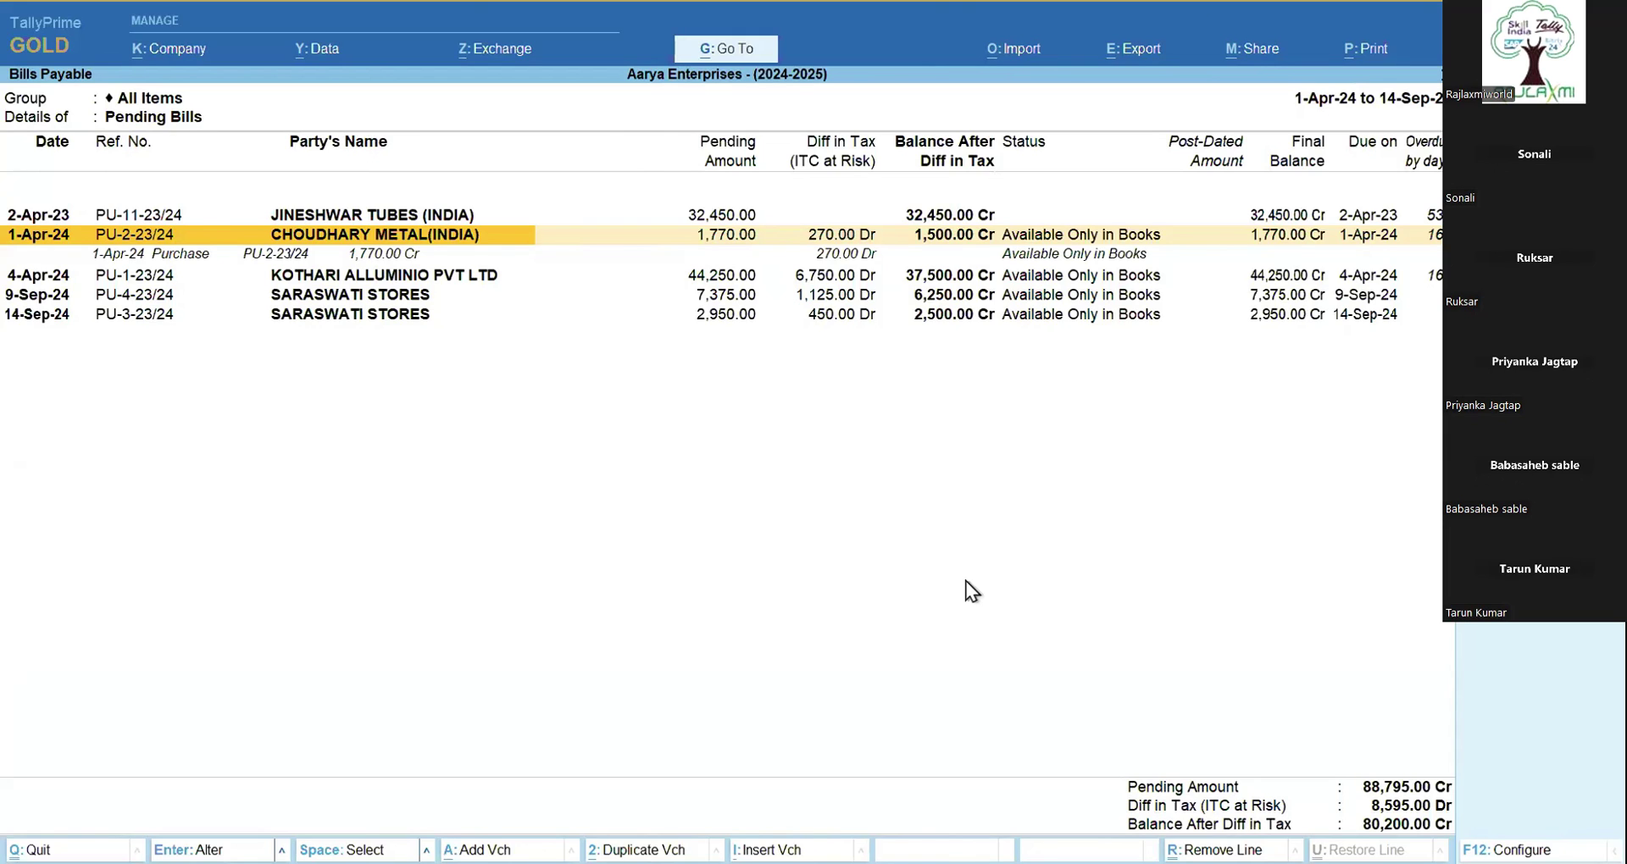
key("Escape")
key("Escape")
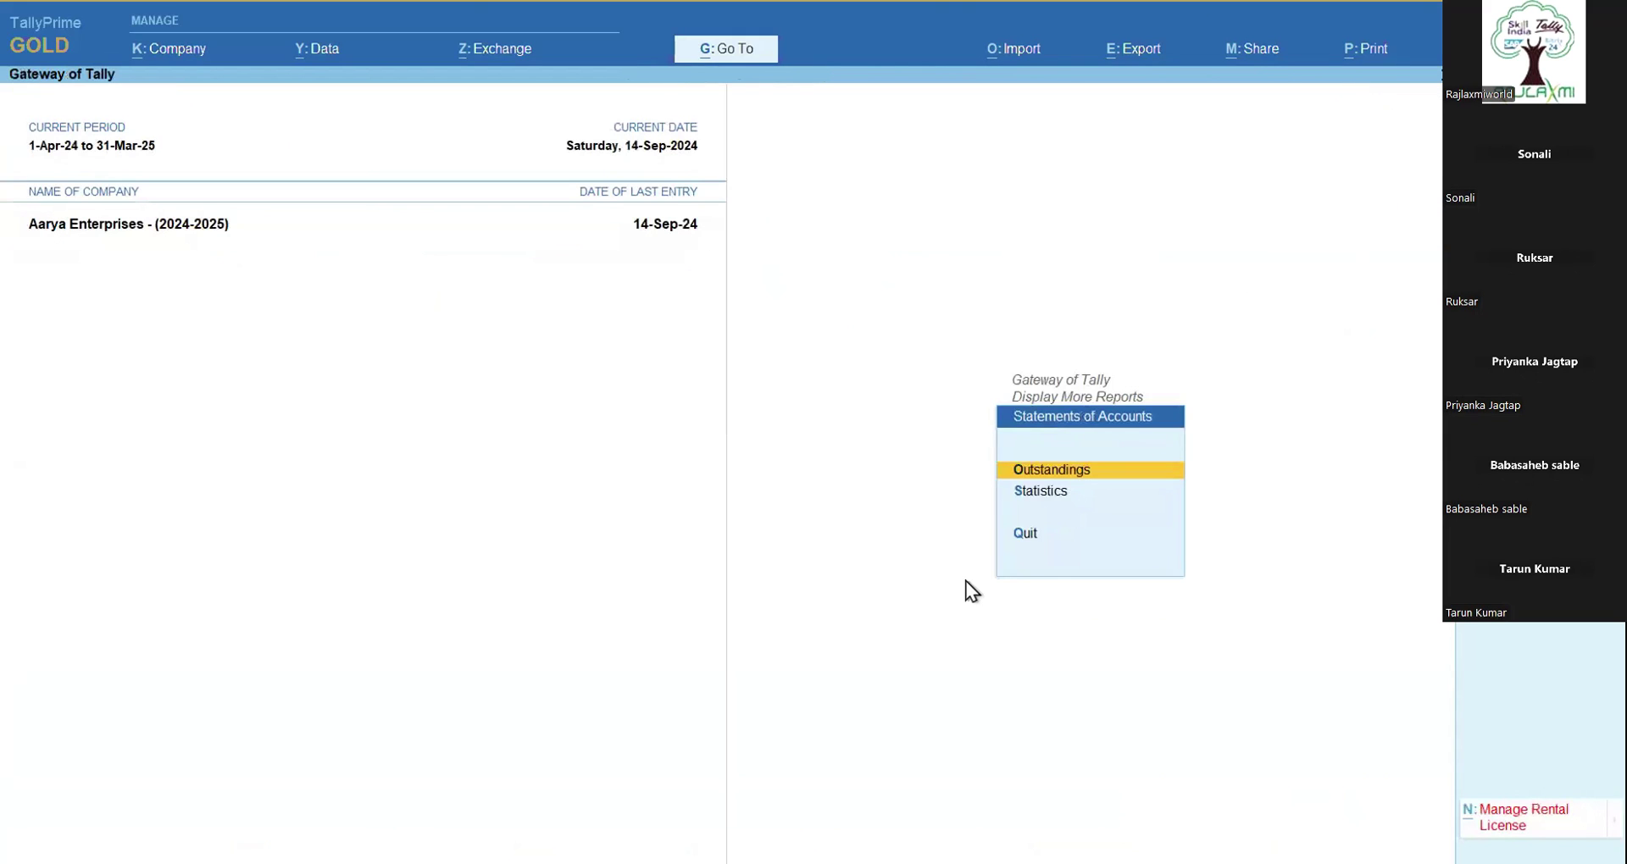
key("Escape")
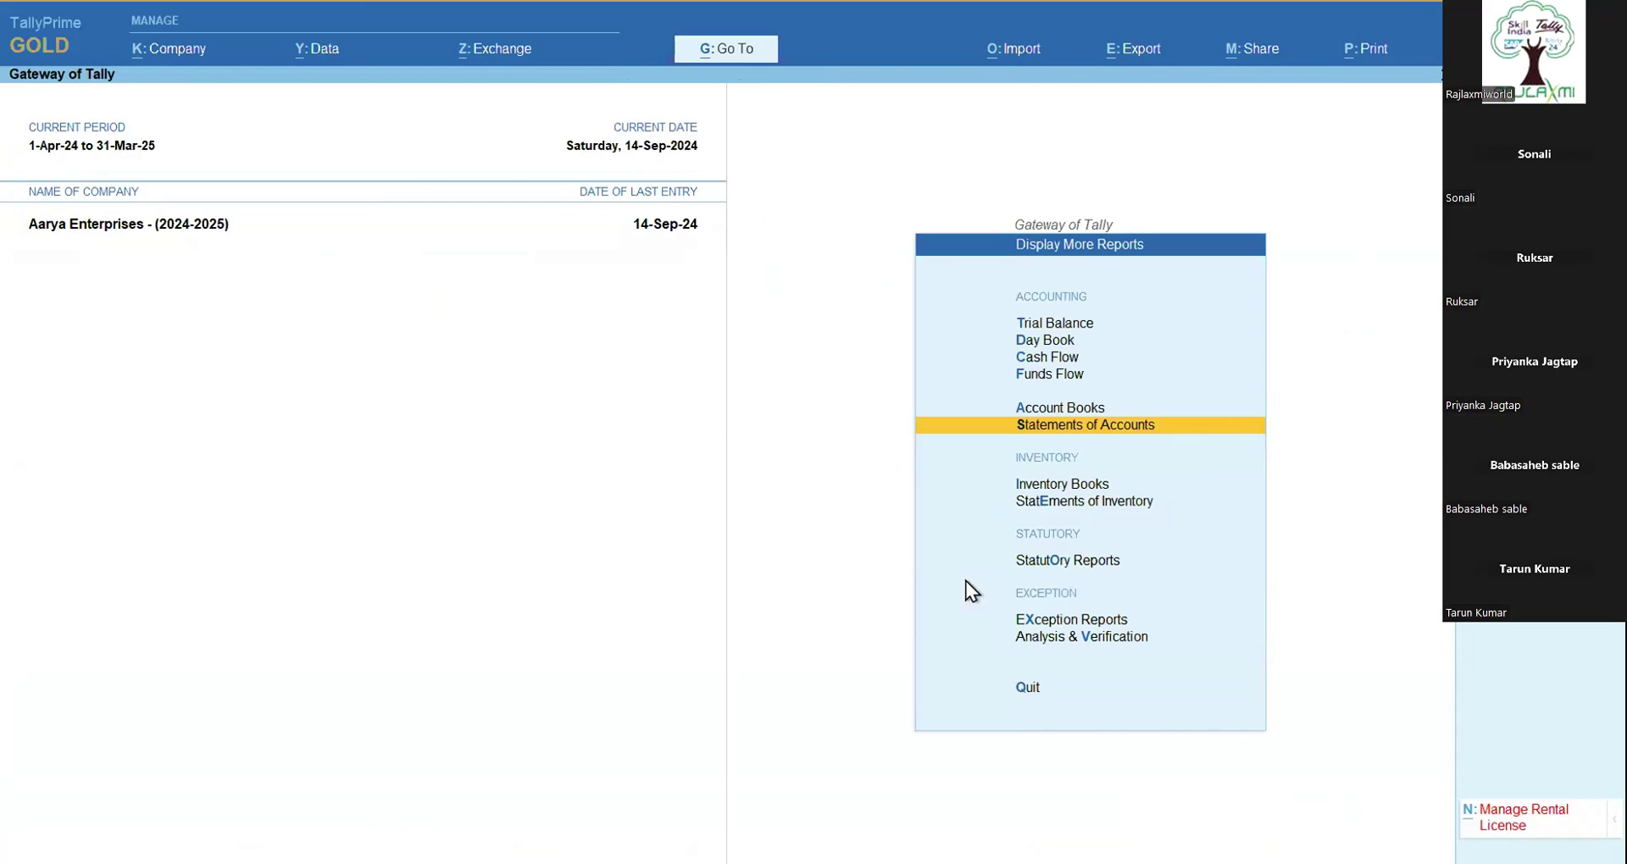
key("Escape")
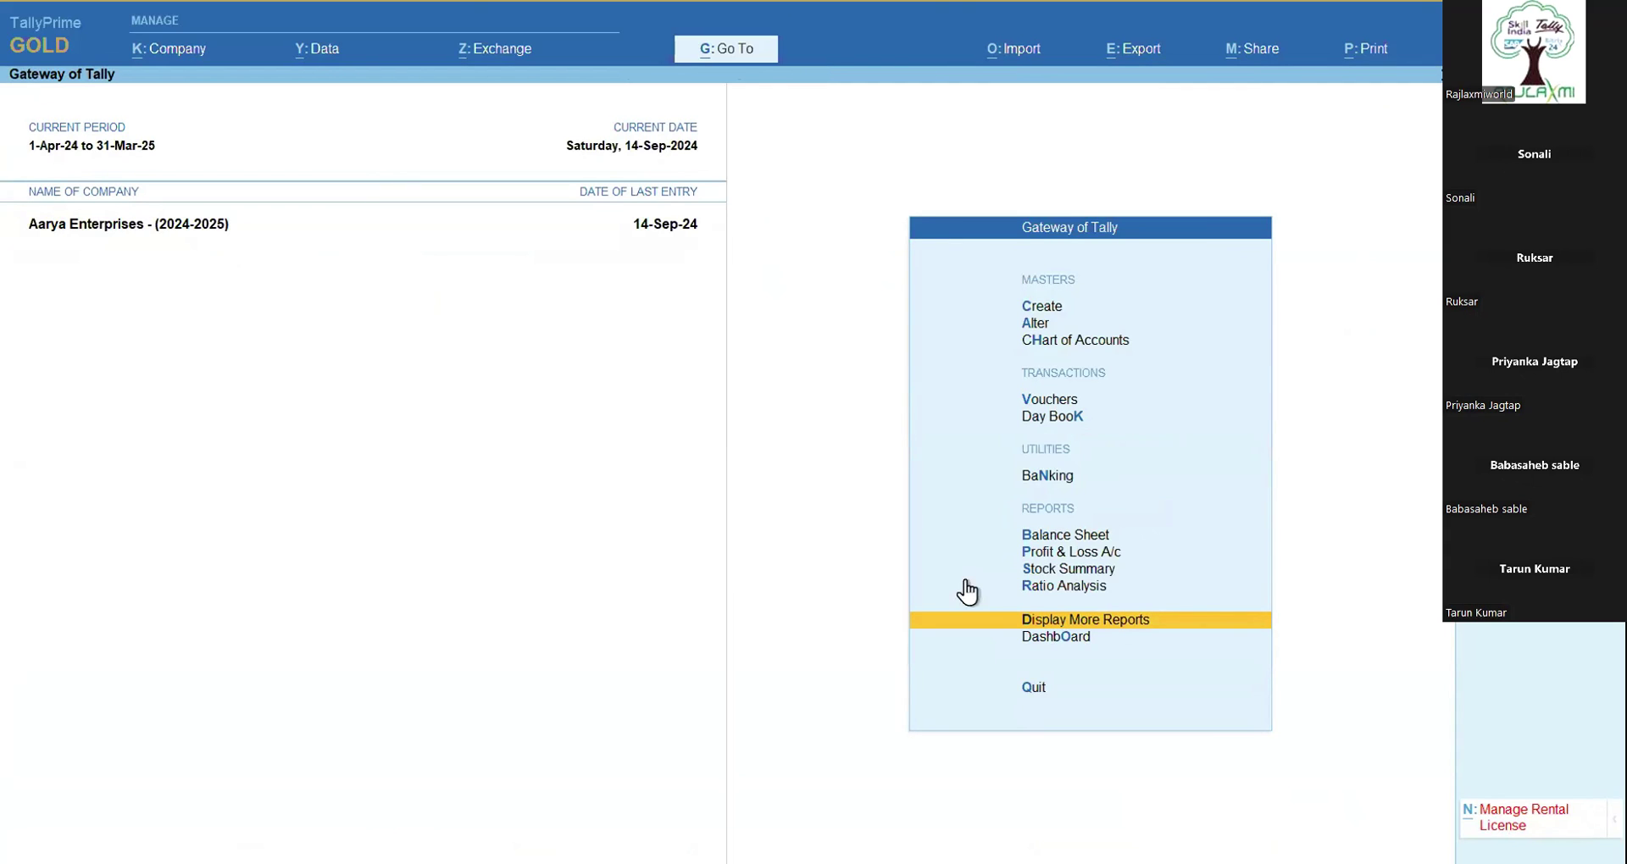
Step: Open the Statistics report from the statements of accounts
key("Return")
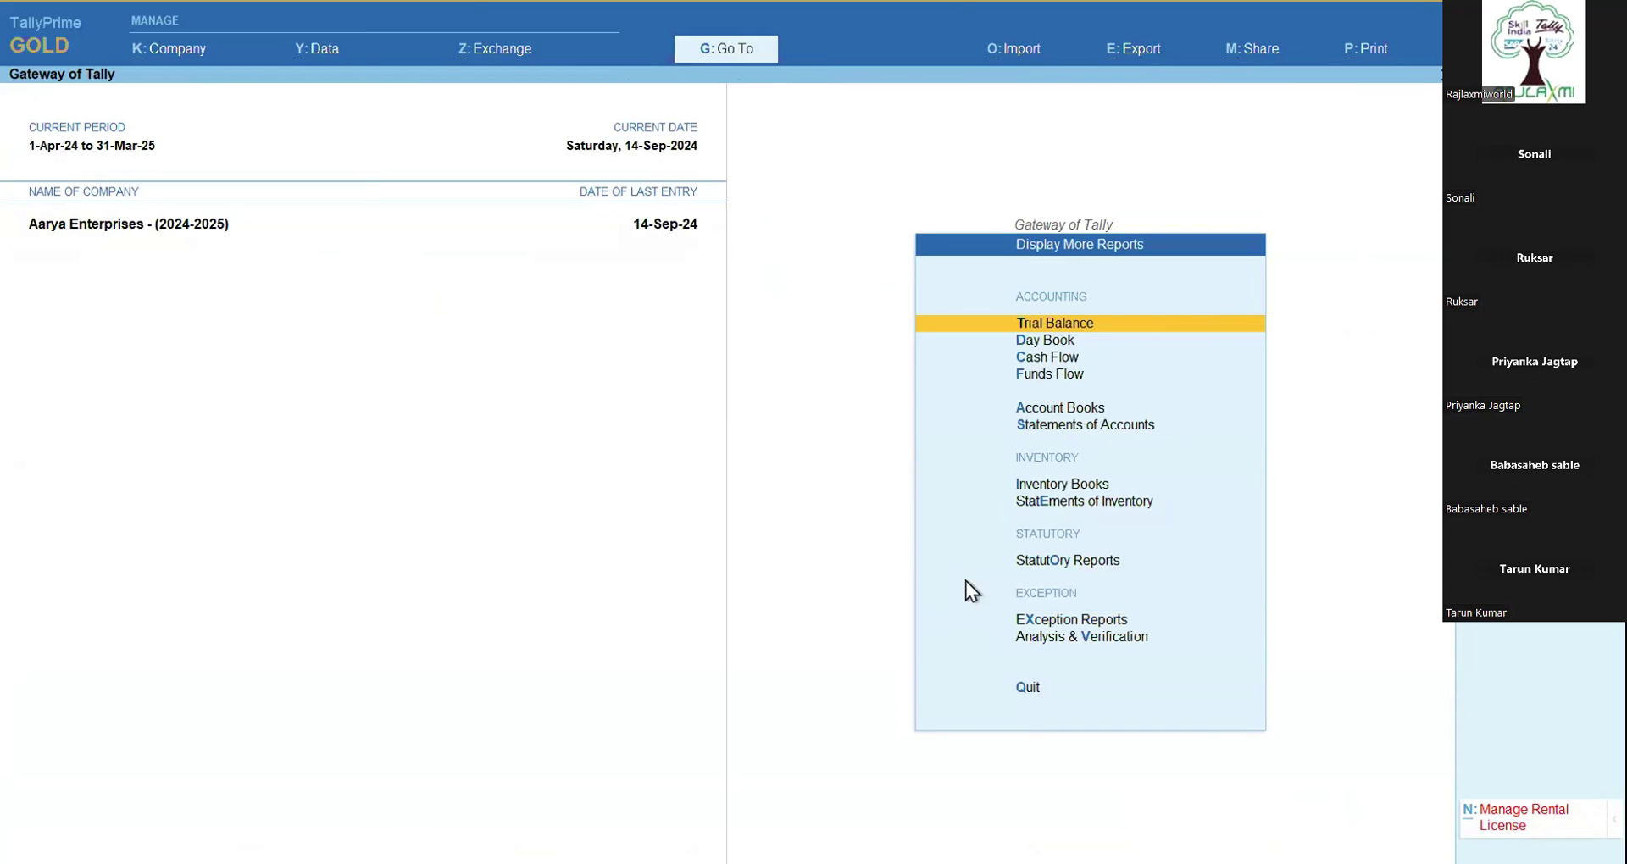
key("s")
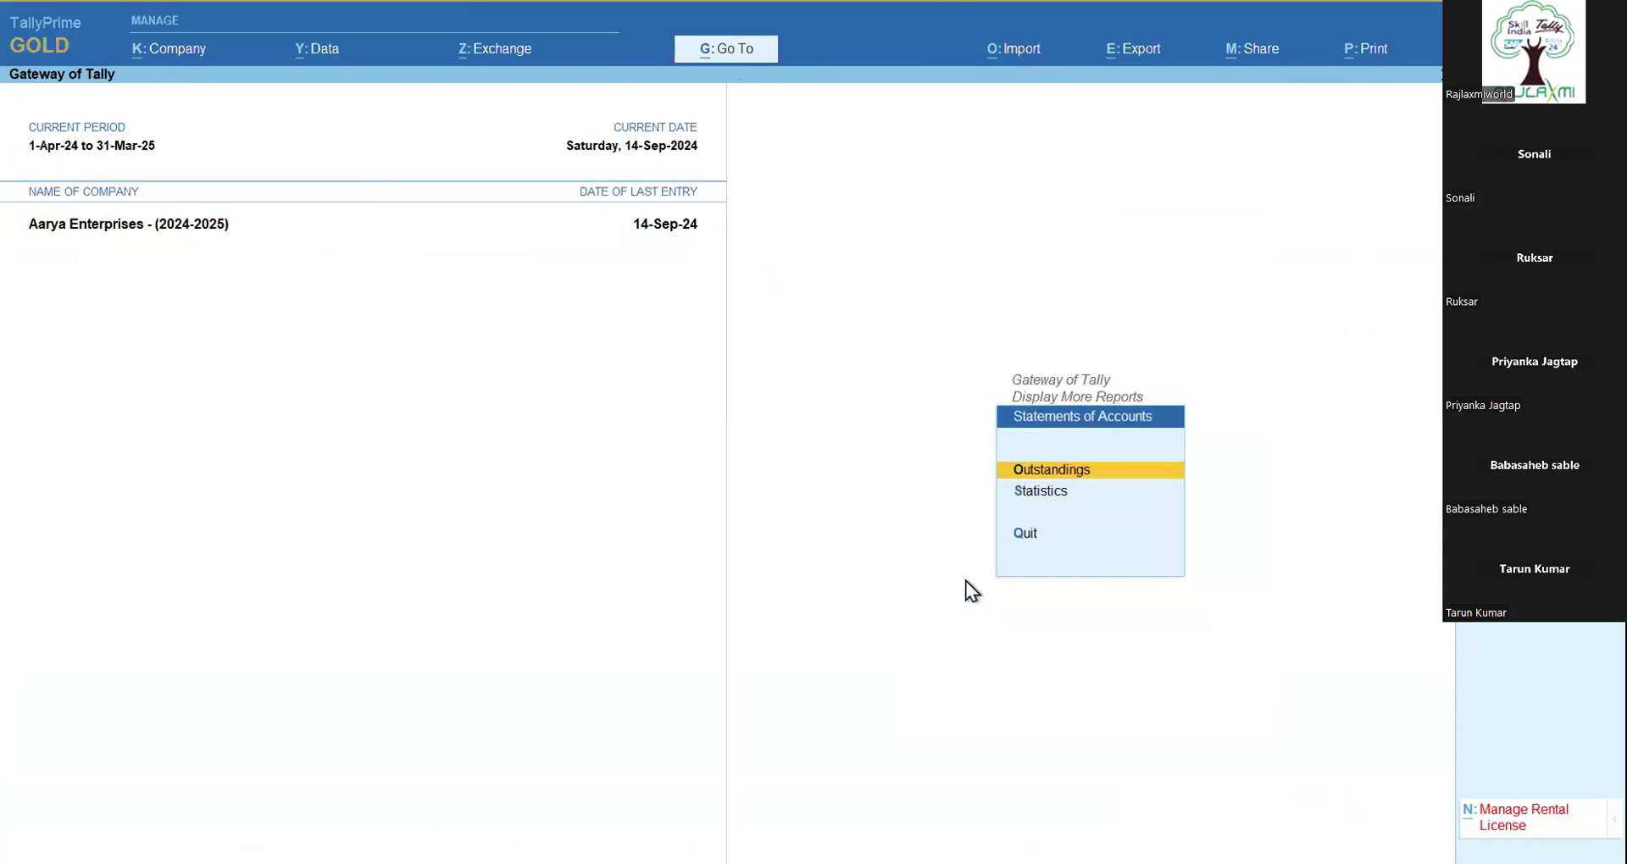
key("s")
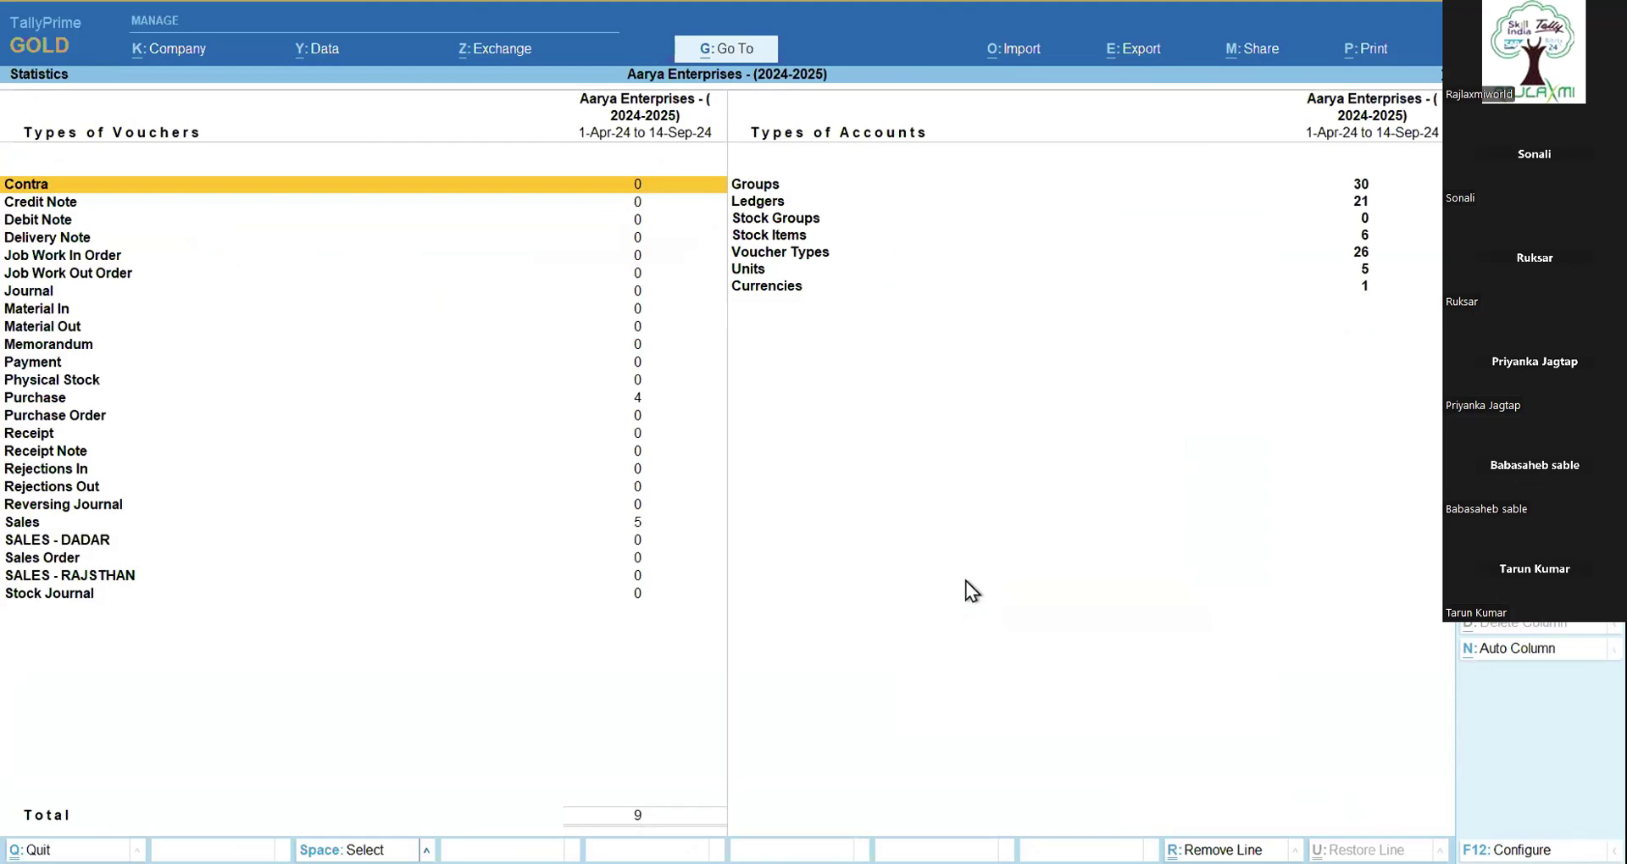
Step: Drill down from the Sales voucher type through its monthly register to the list of April sales vouchers
key("Down")
key("Down")
key("Down")
key("Down")
key("Down")
key("Down")
key("Down")
key("Down")
key("Down")
key("Down")
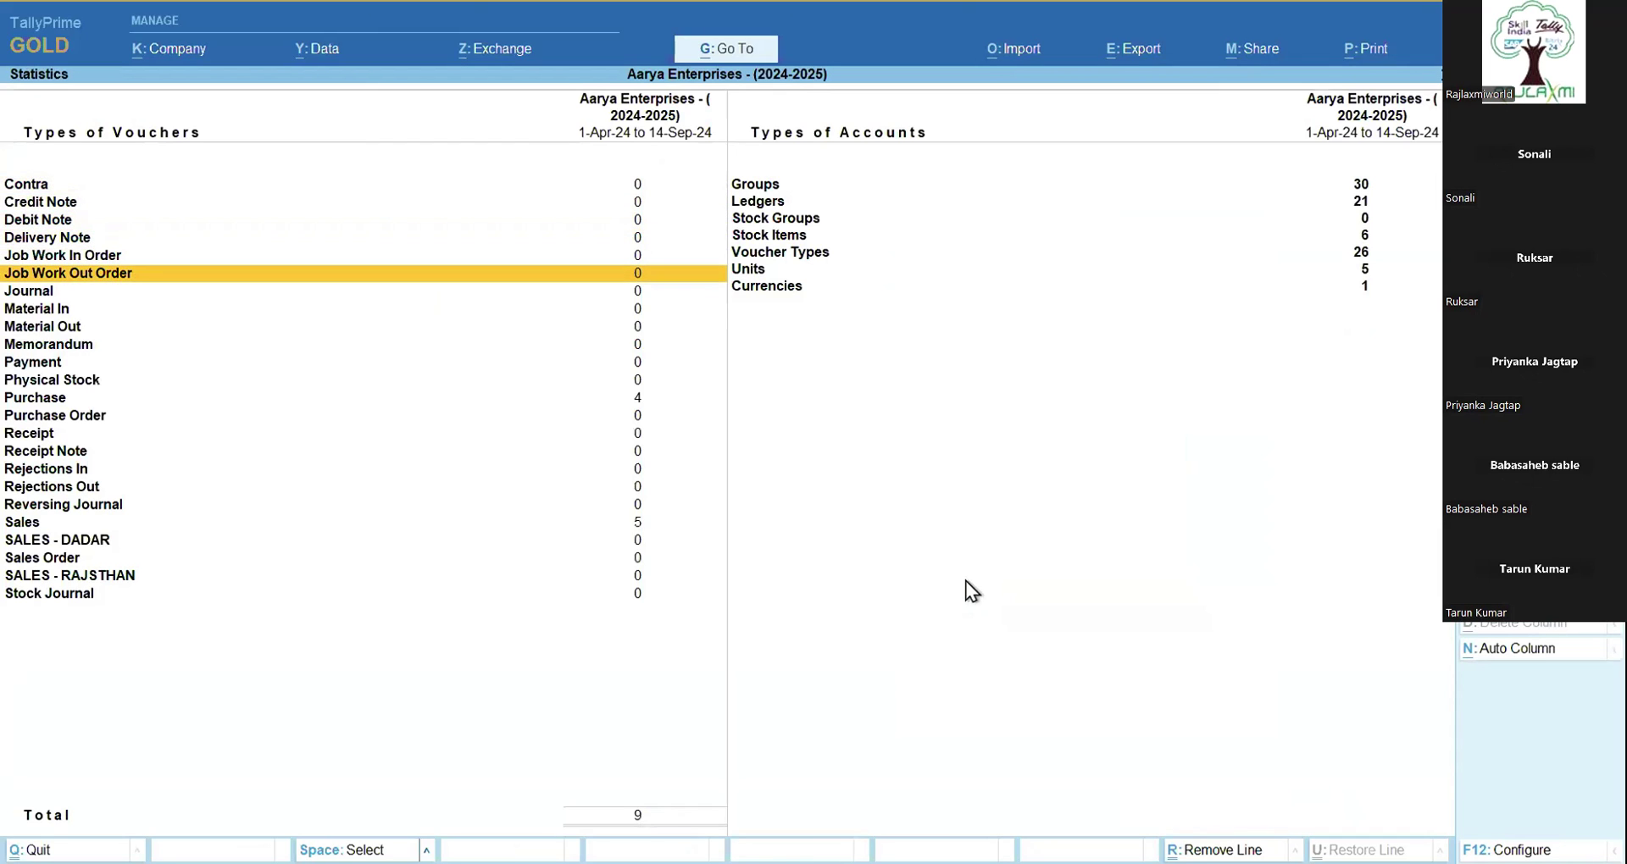
key("Down")
key("Down")
key("Down")
key("Down")
key("Down")
key("Down")
key("Down")
key("Down")
key("Down")
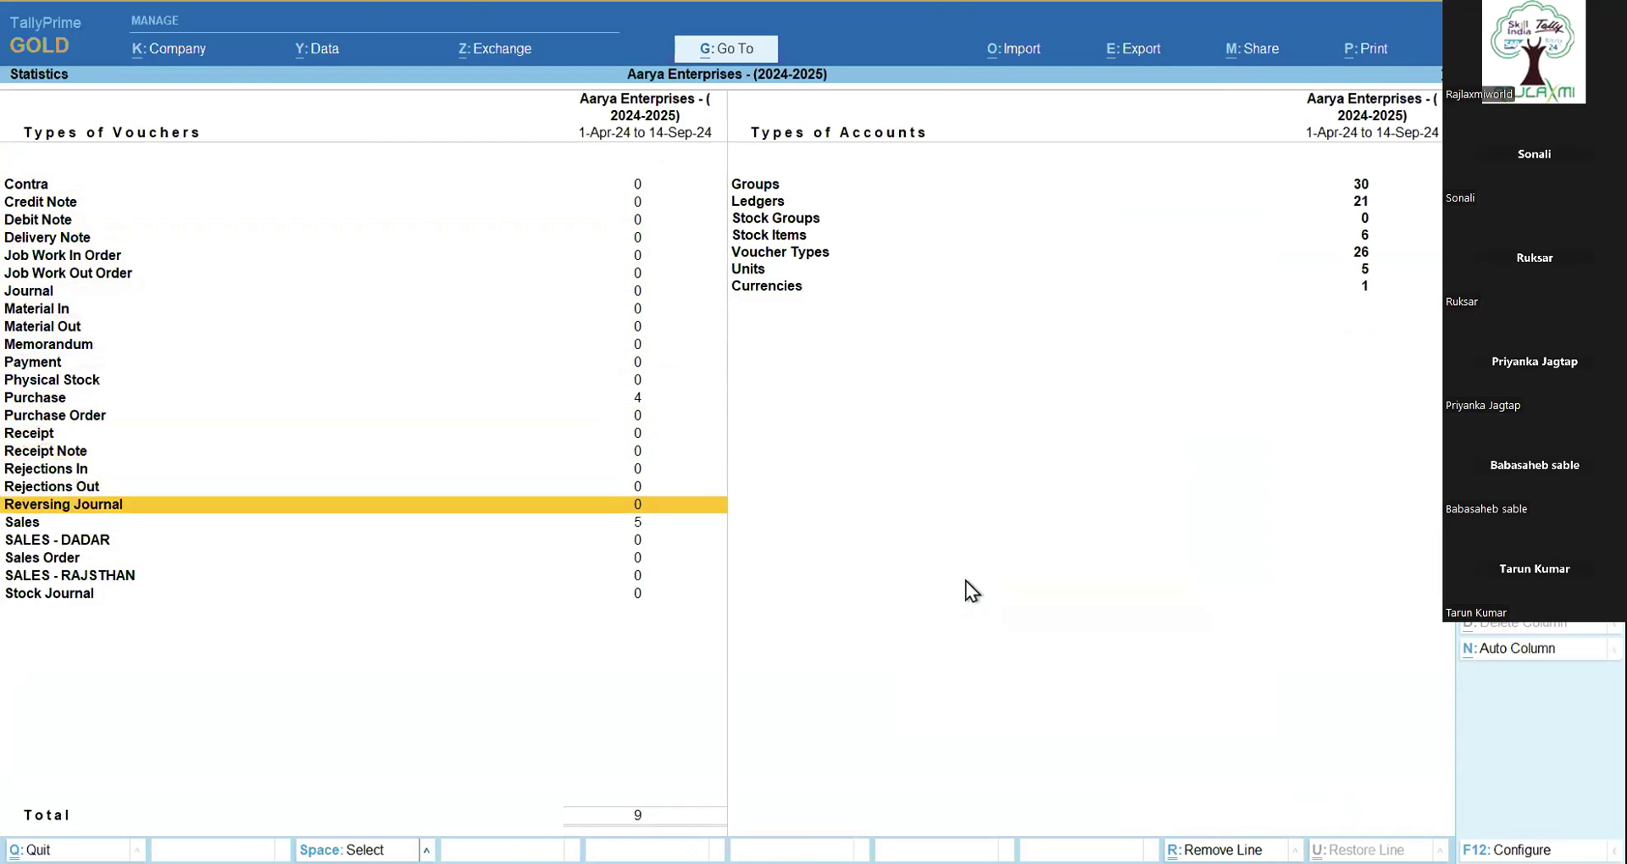
key("Return")
key("Up")
key("Up")
key("Up")
key("Up")
key("Up")
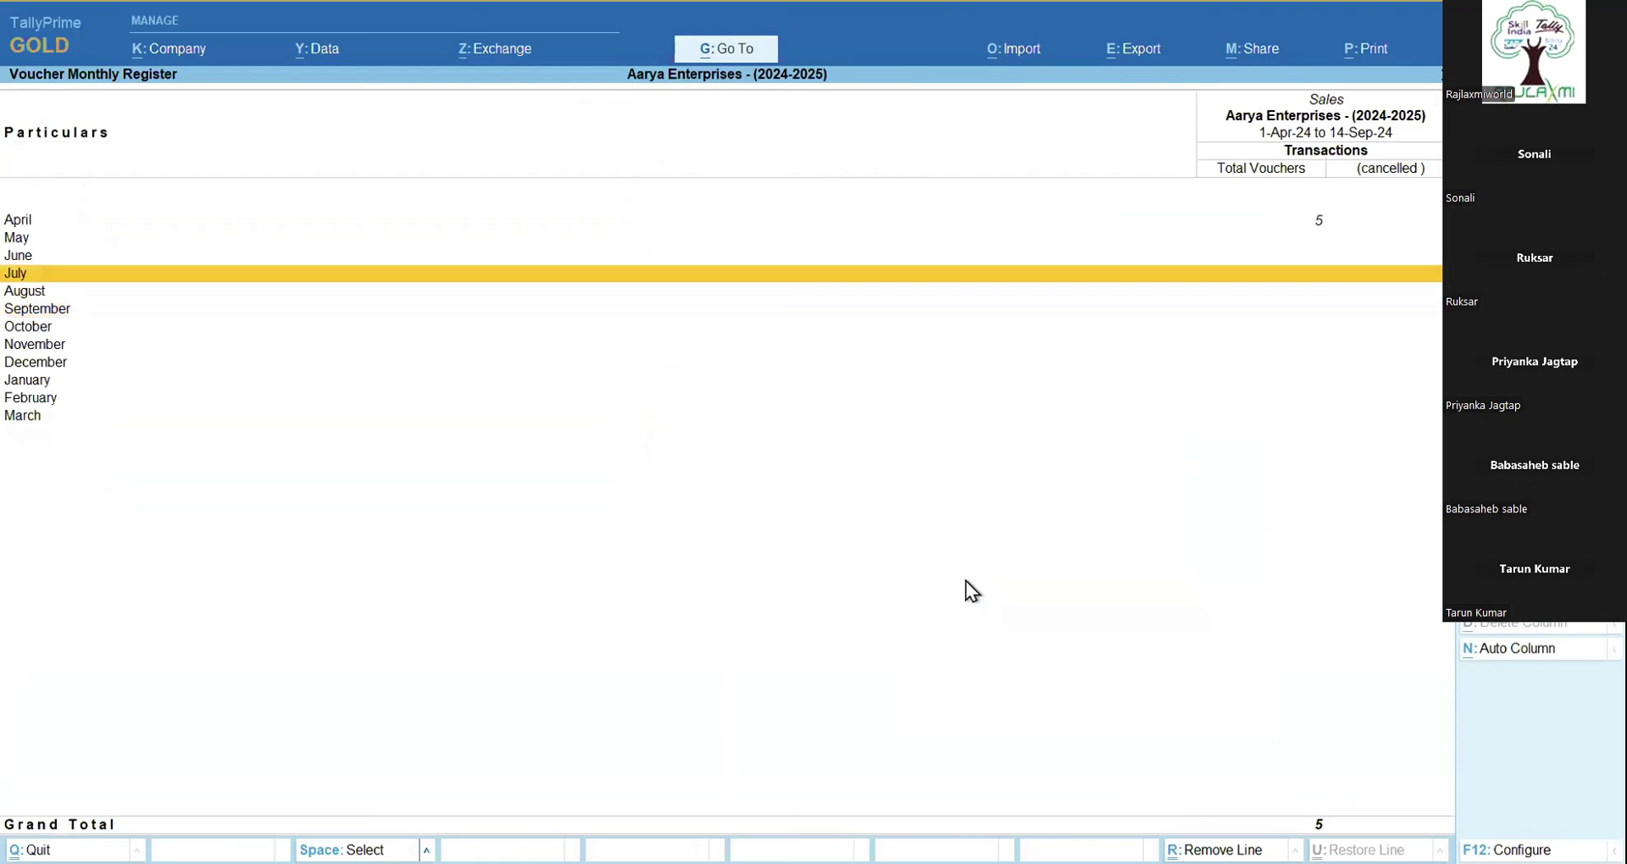
key("Return")
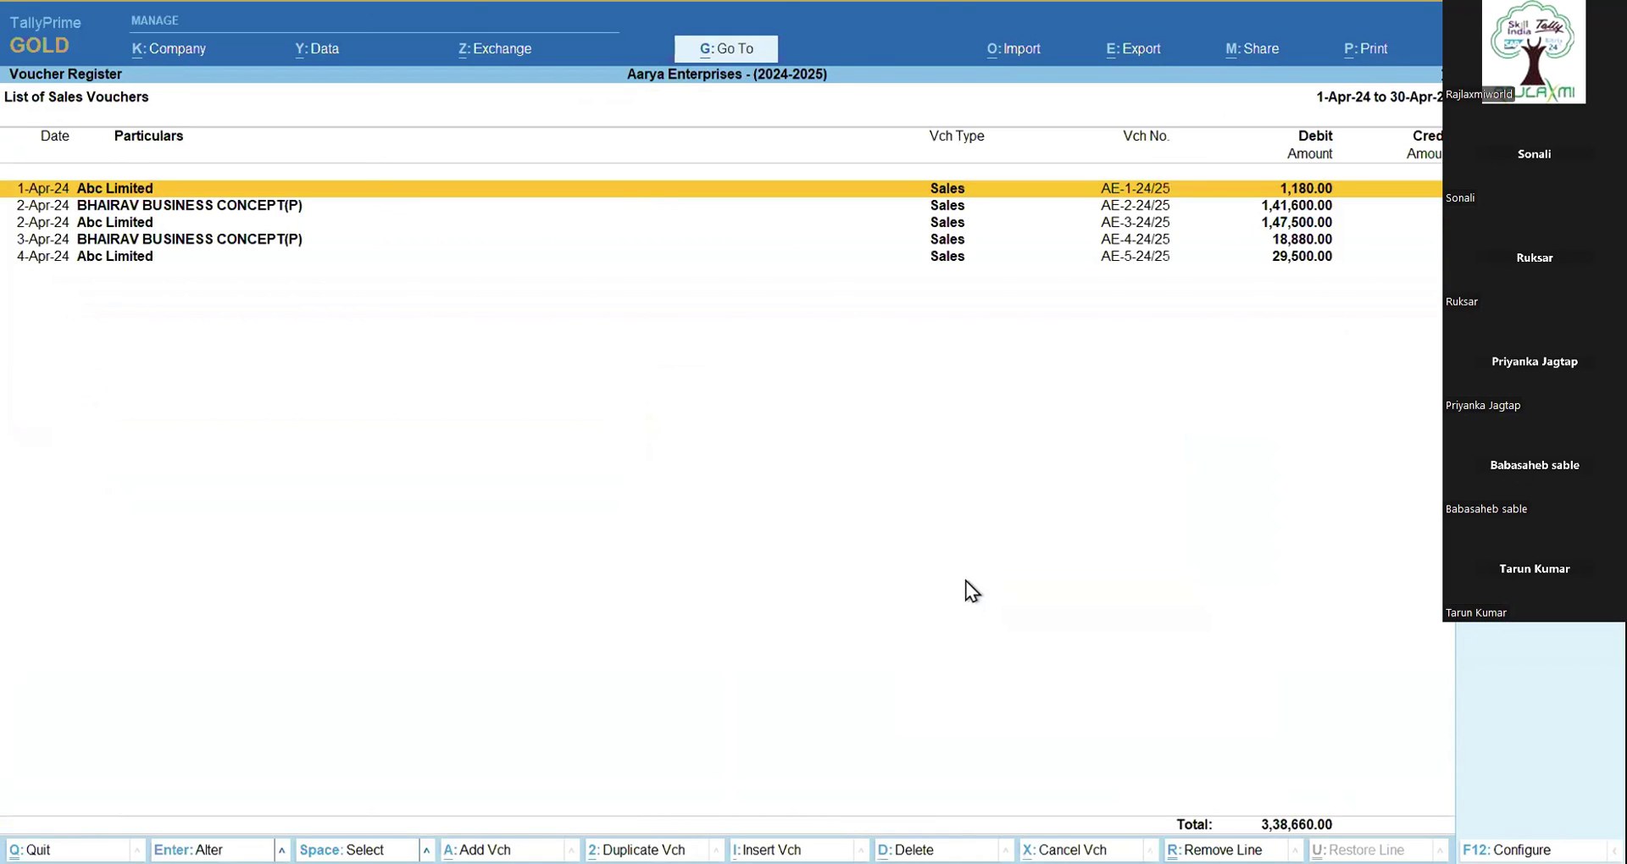
Step: Enable Stripe View in the configuration of the April sales voucher list
left_click(1492, 850)
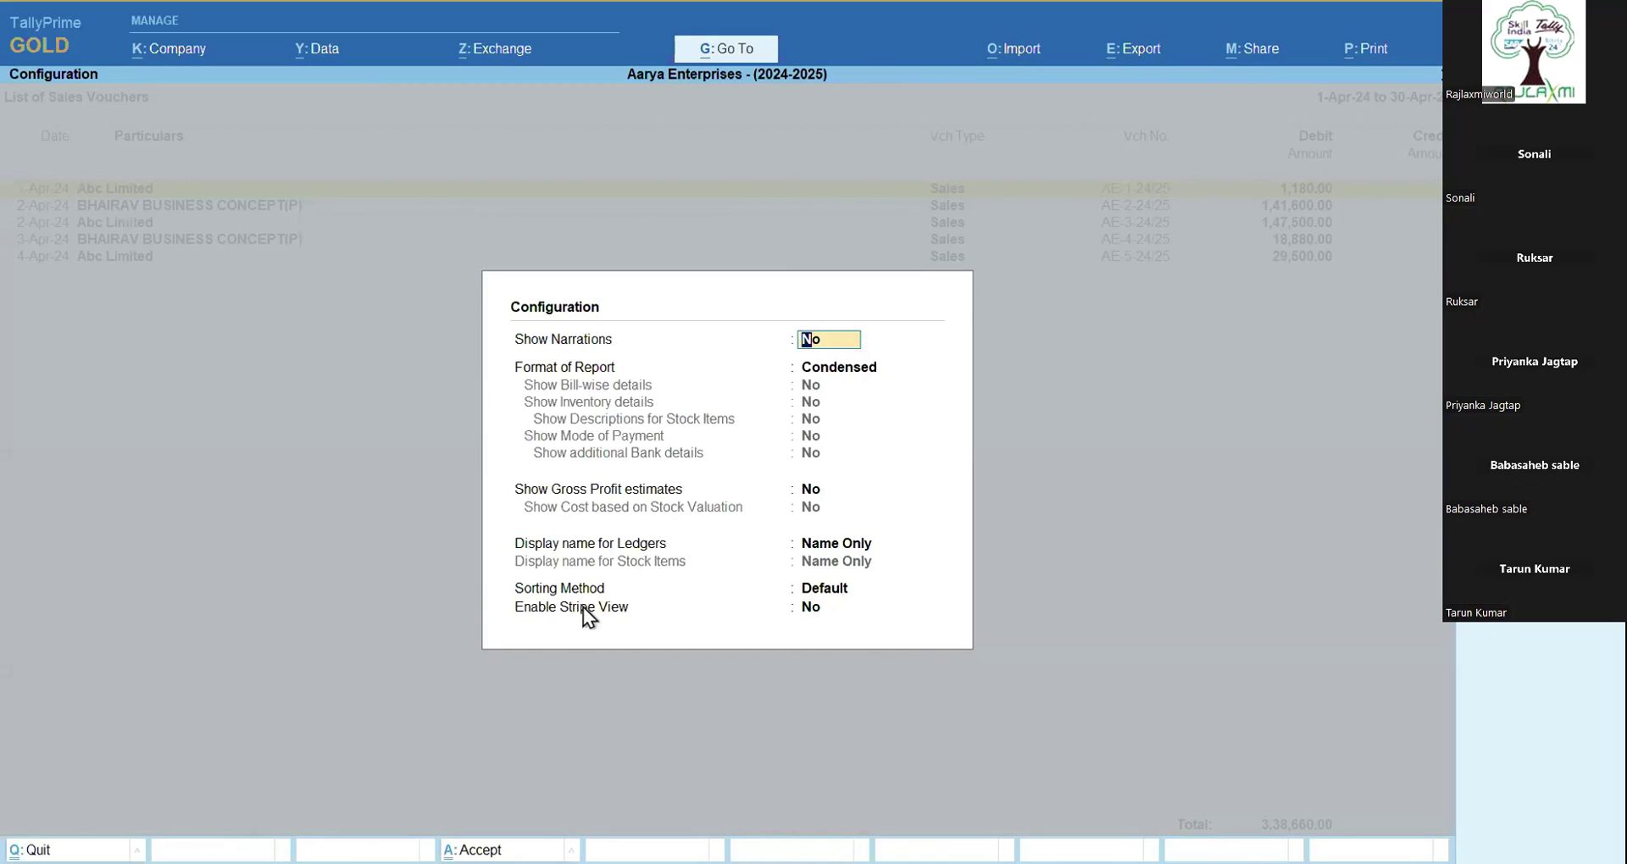
left_click(808, 610)
type("y")
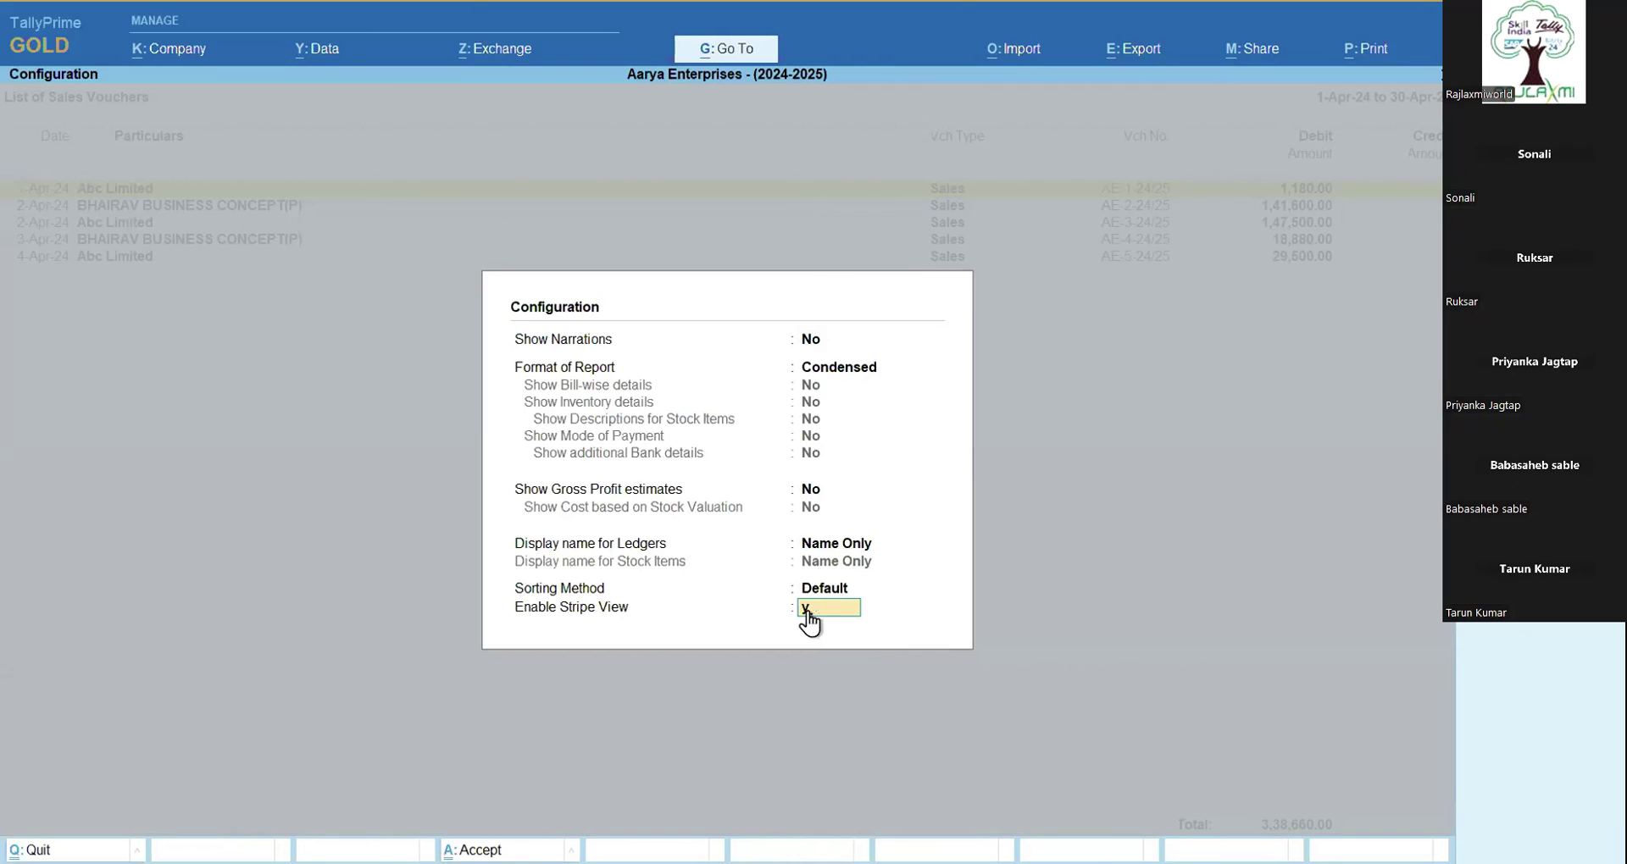
key("Return")
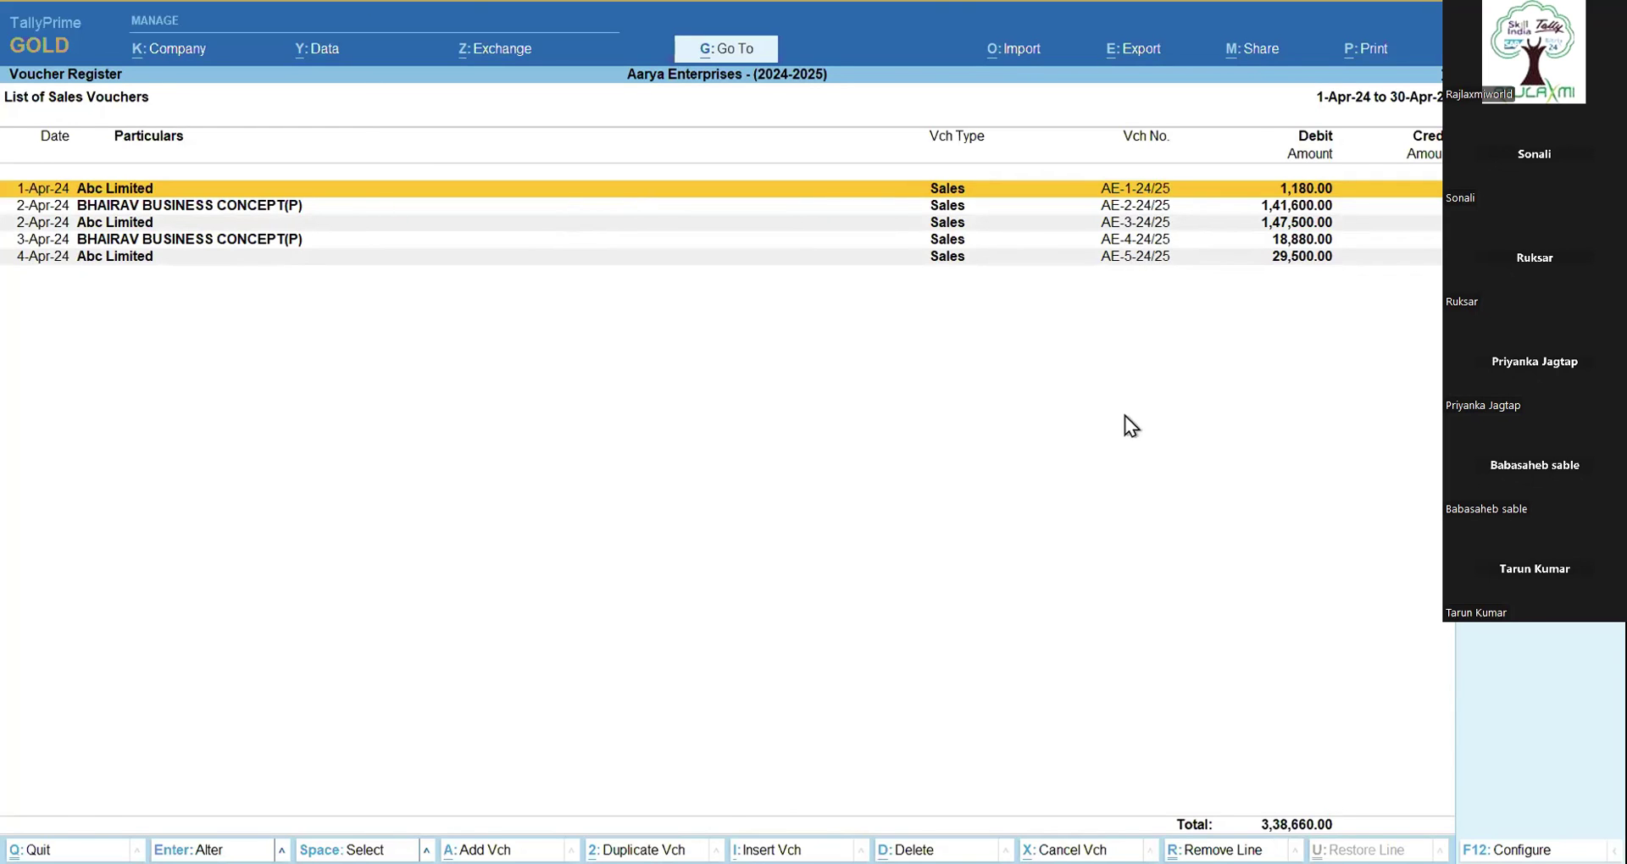
Step: Open the 1-Apr-24 Abc Limited sales voucher, enable Stripe View in its voucher configuration, and return to the voucher list
key("Escape")
key("Return")
key("Return")
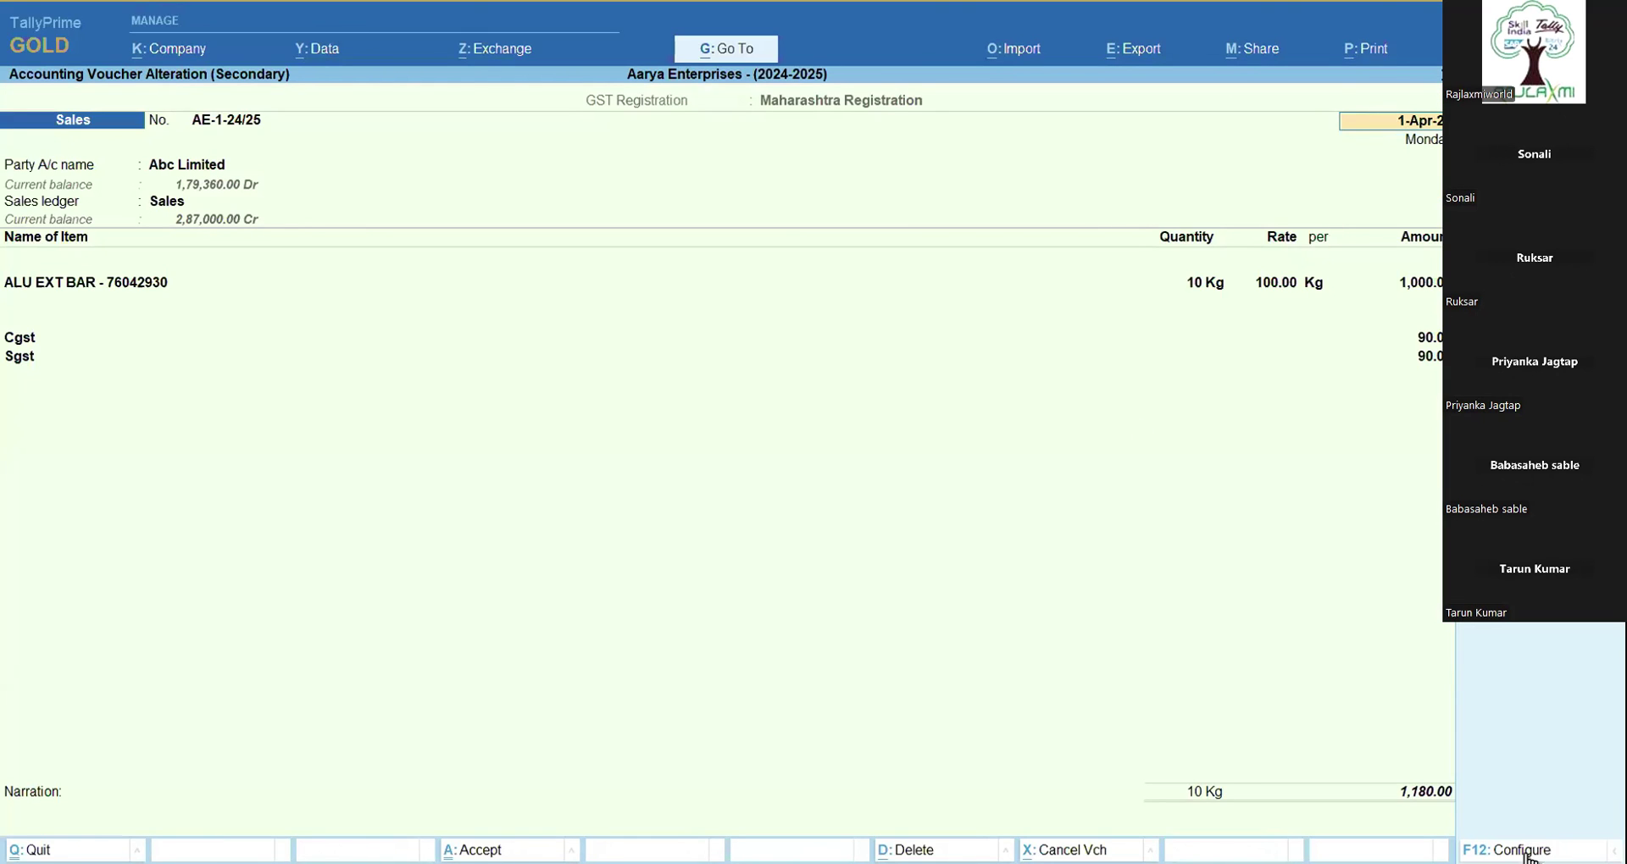
left_click(1521, 851)
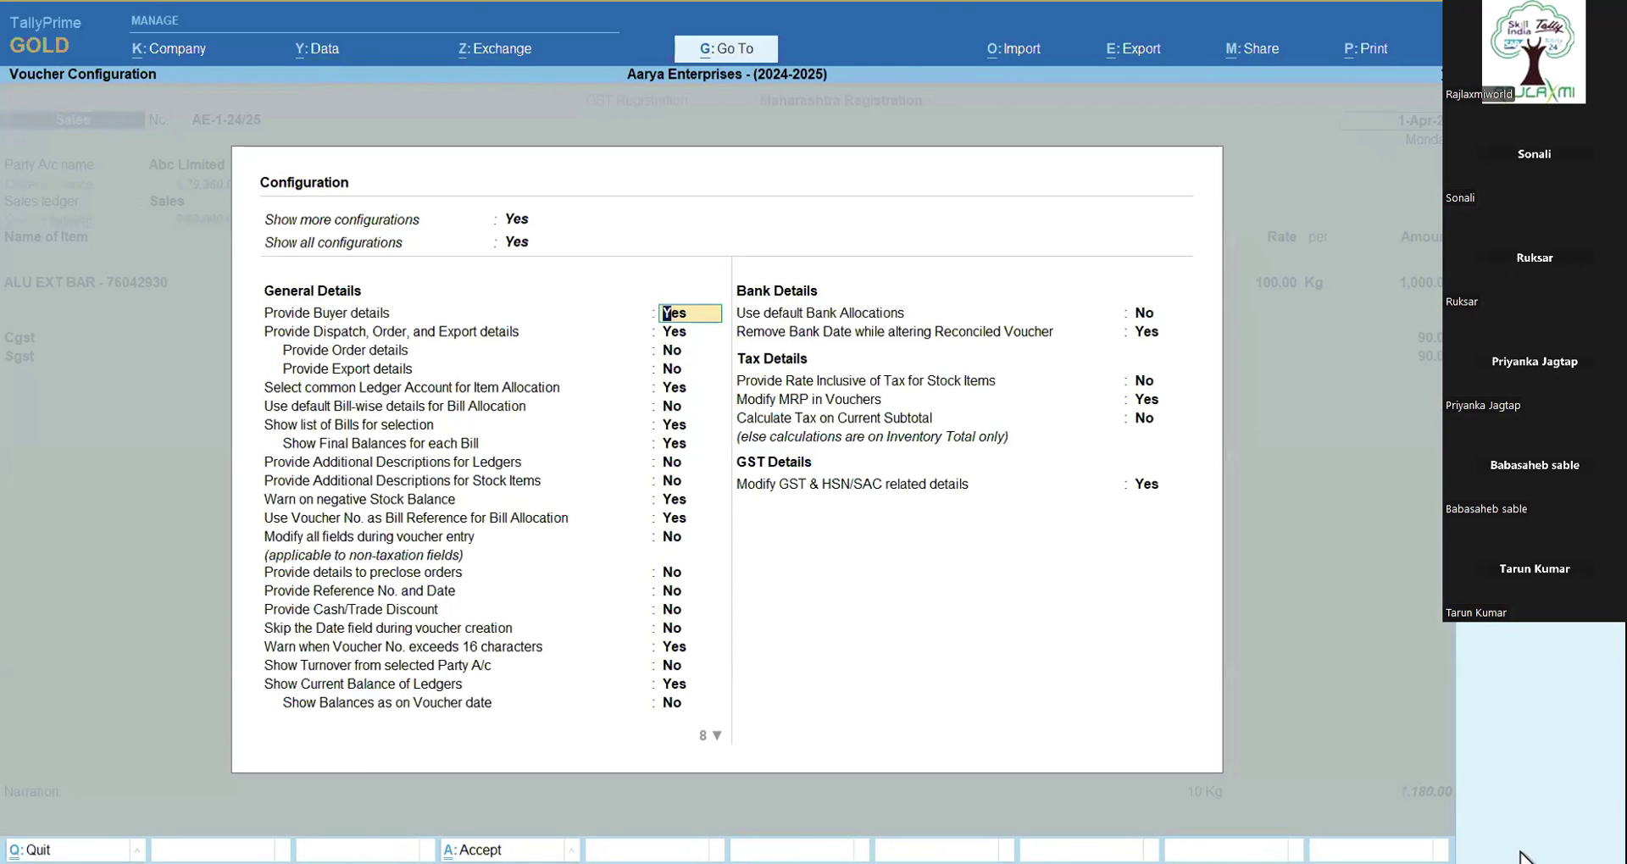
key("Down")
key("Down")
key("Down")
key("Down")
key("Down")
key("Down")
key("Down")
key("Down")
key("Down")
key("Down")
key("Down")
key("Down")
key("Down")
key("Down")
key("Down")
key("Down")
key("Down")
key("Down")
key("Down")
key("Down")
key("Down")
key("Down")
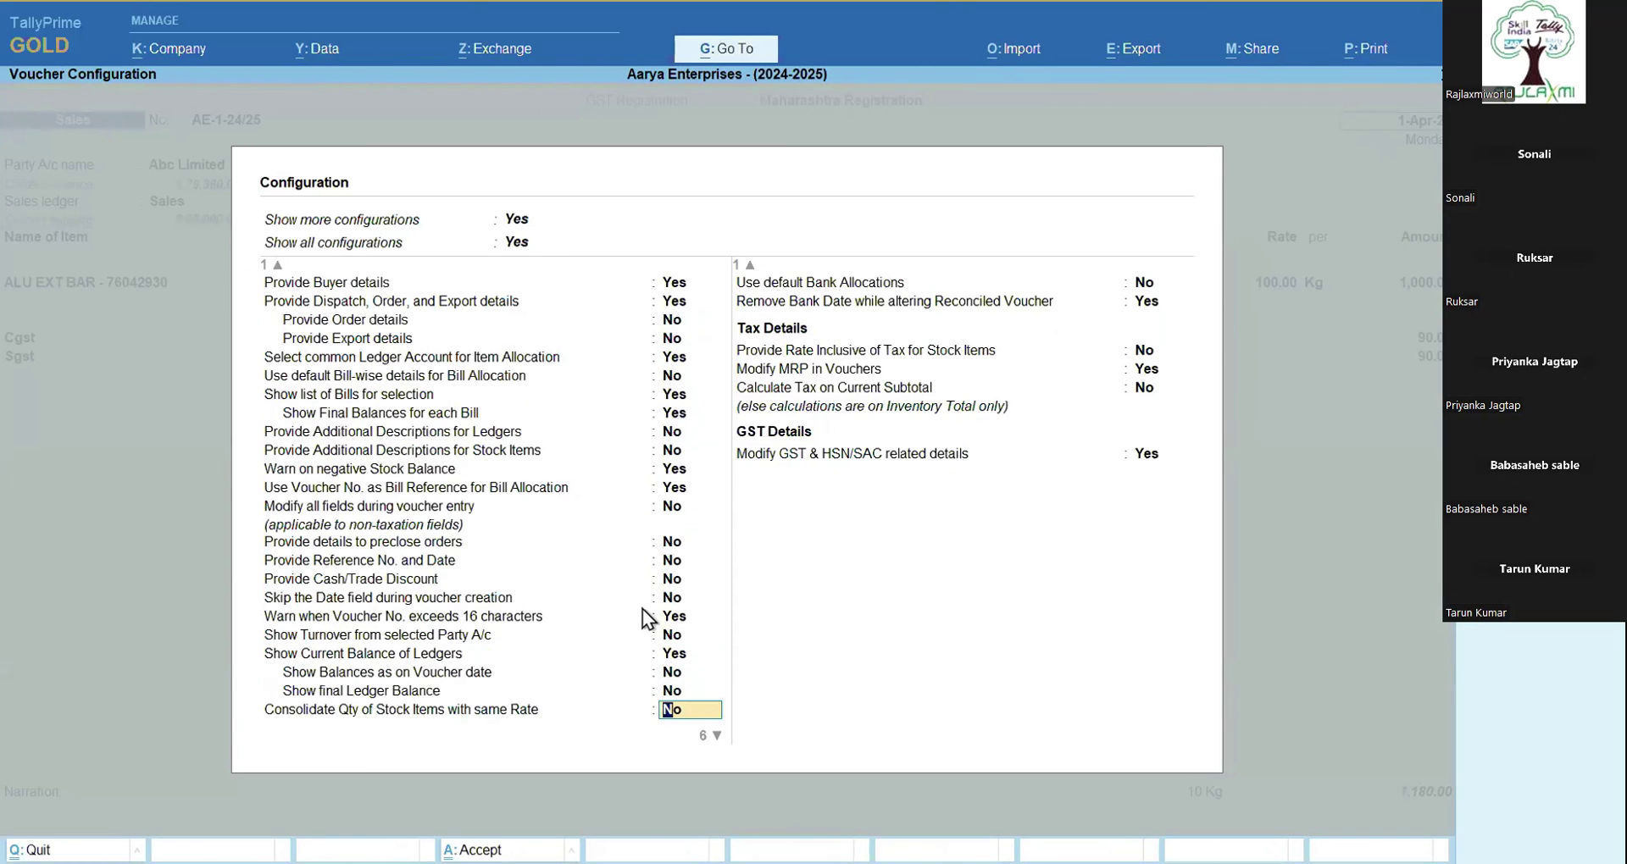
key("Down")
key("Down")
type("y")
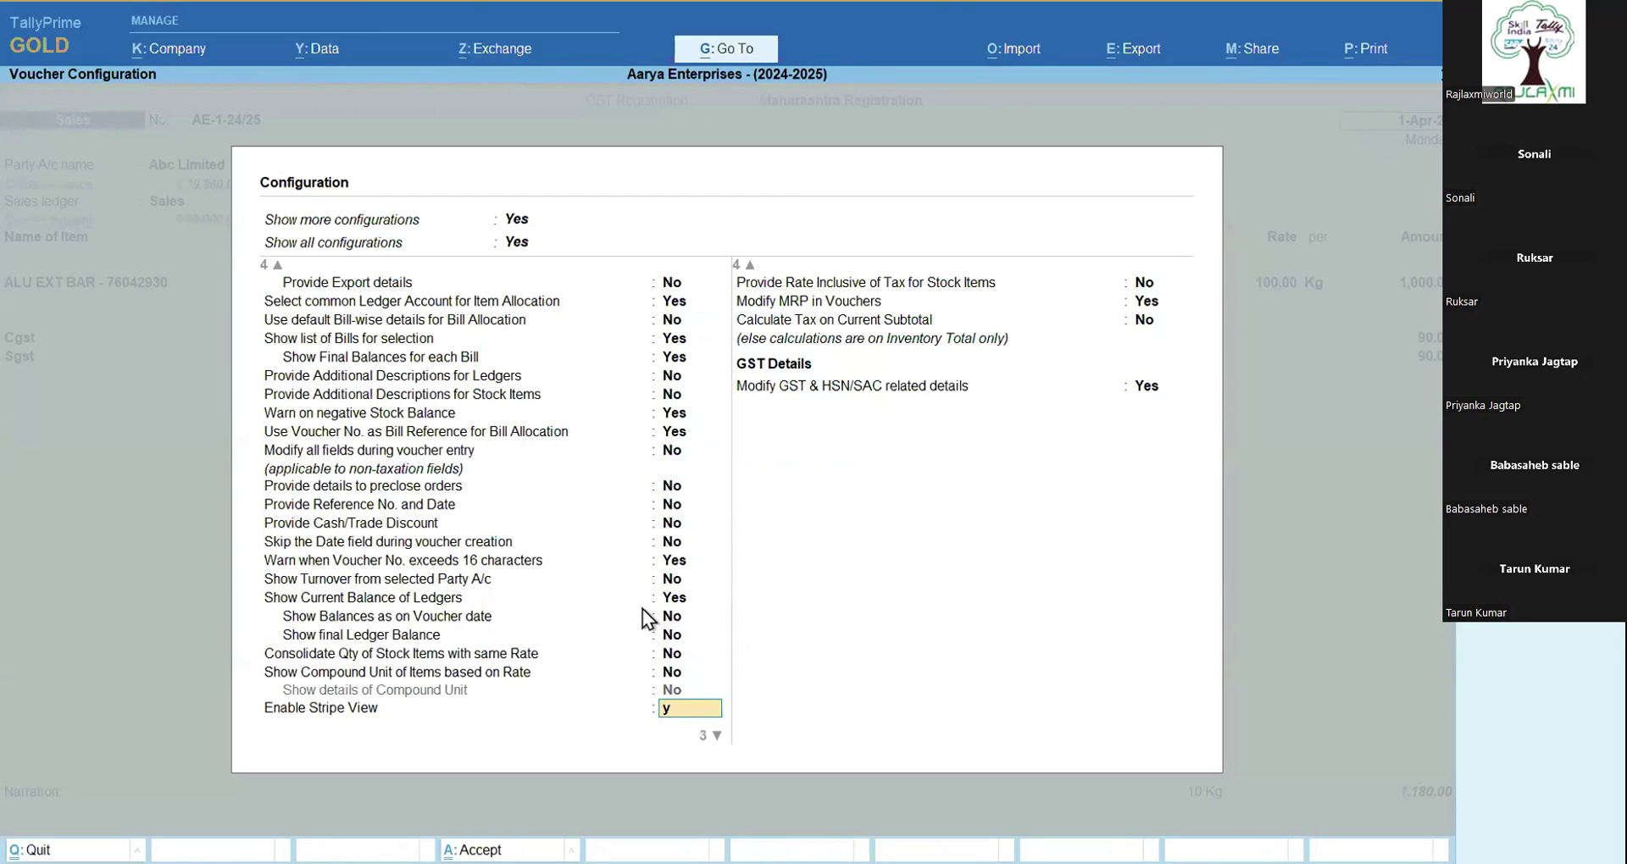
key("Return")
key("Return")
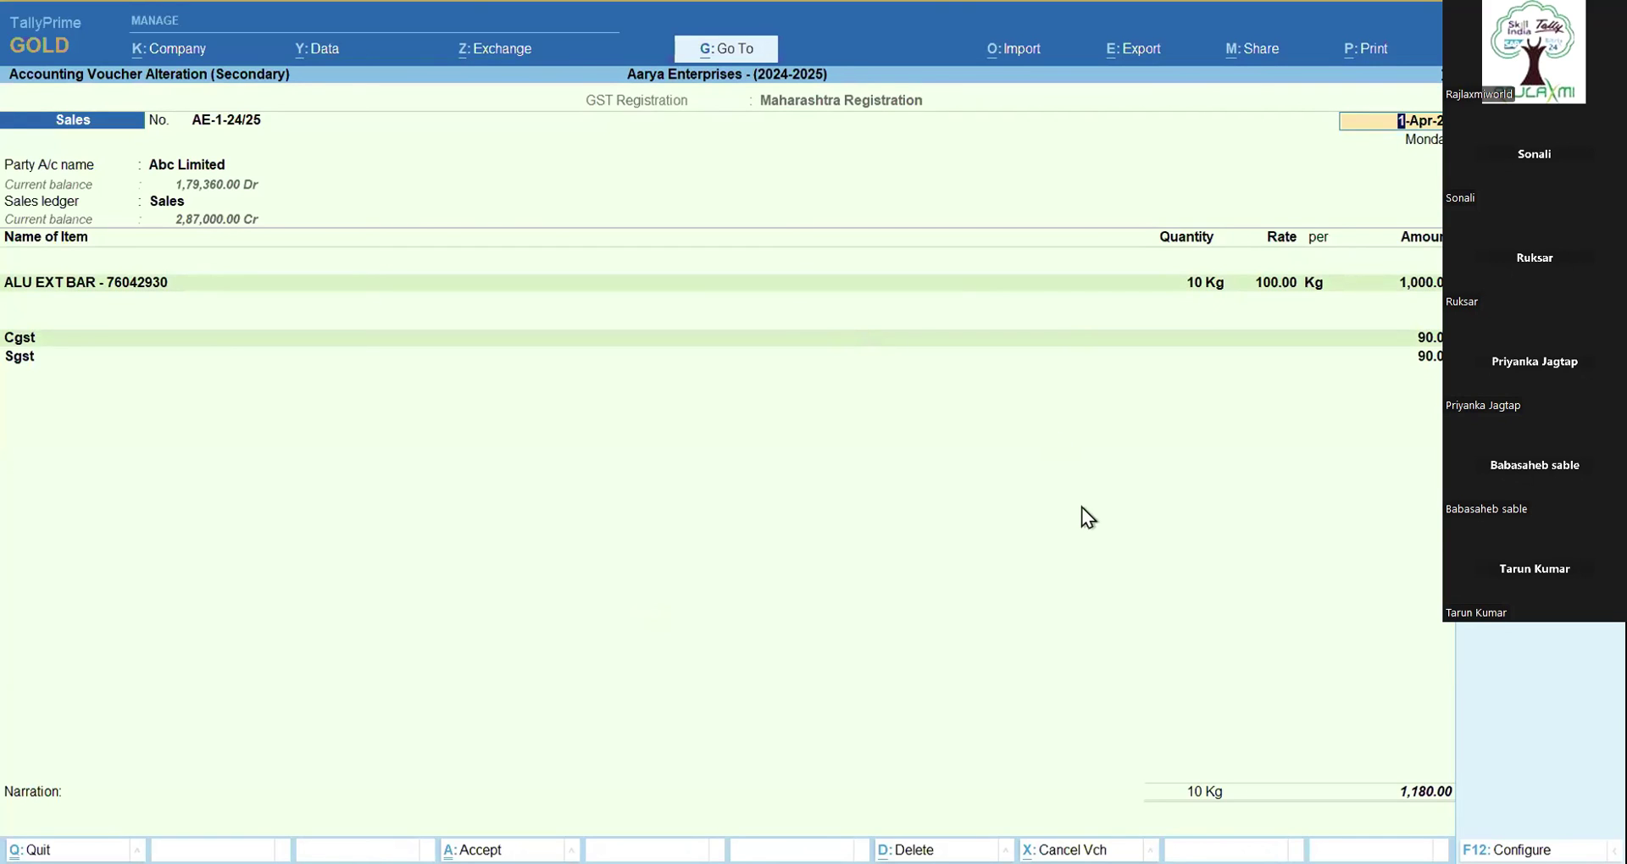
key("Escape")
key("y")
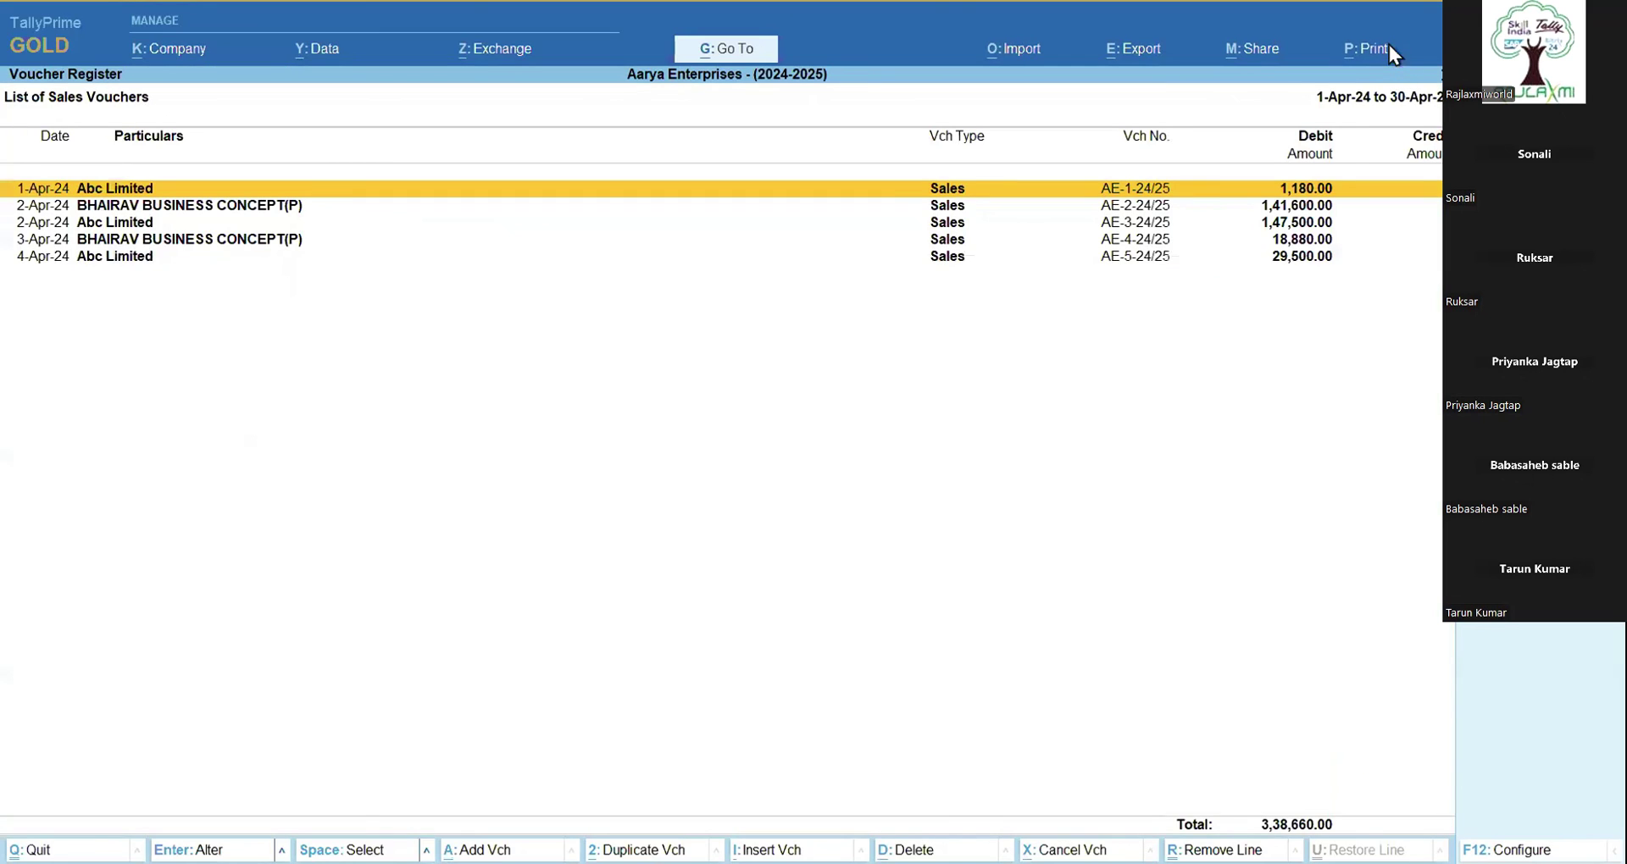
Step: Expand the print configuration to show more options and set Enable Stripe View for Reports to Yes
left_click(1390, 48)
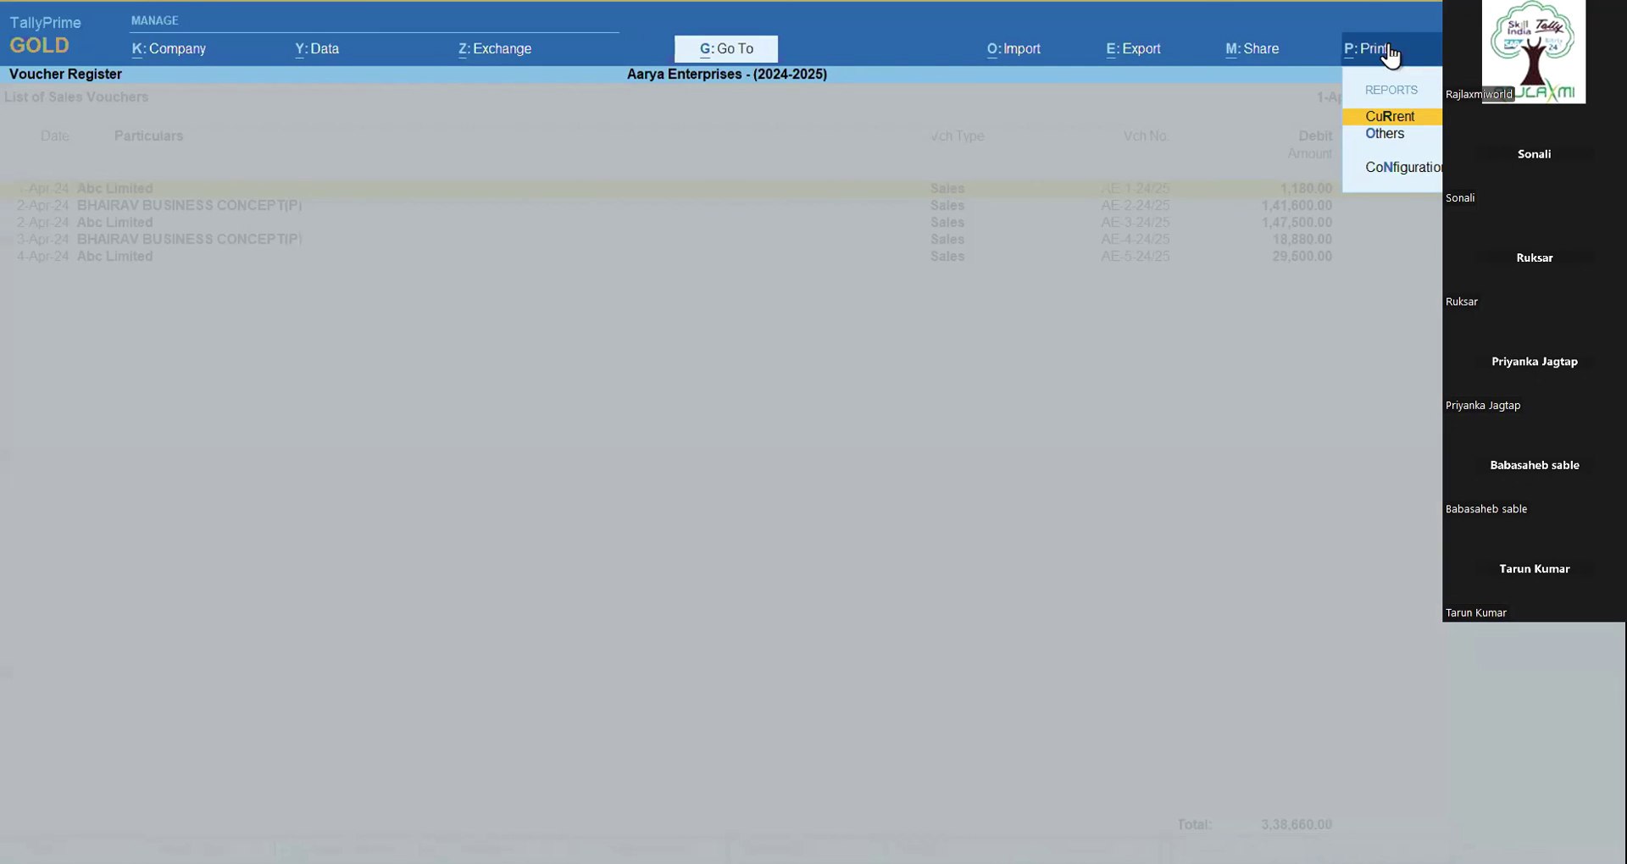
left_click(1407, 175)
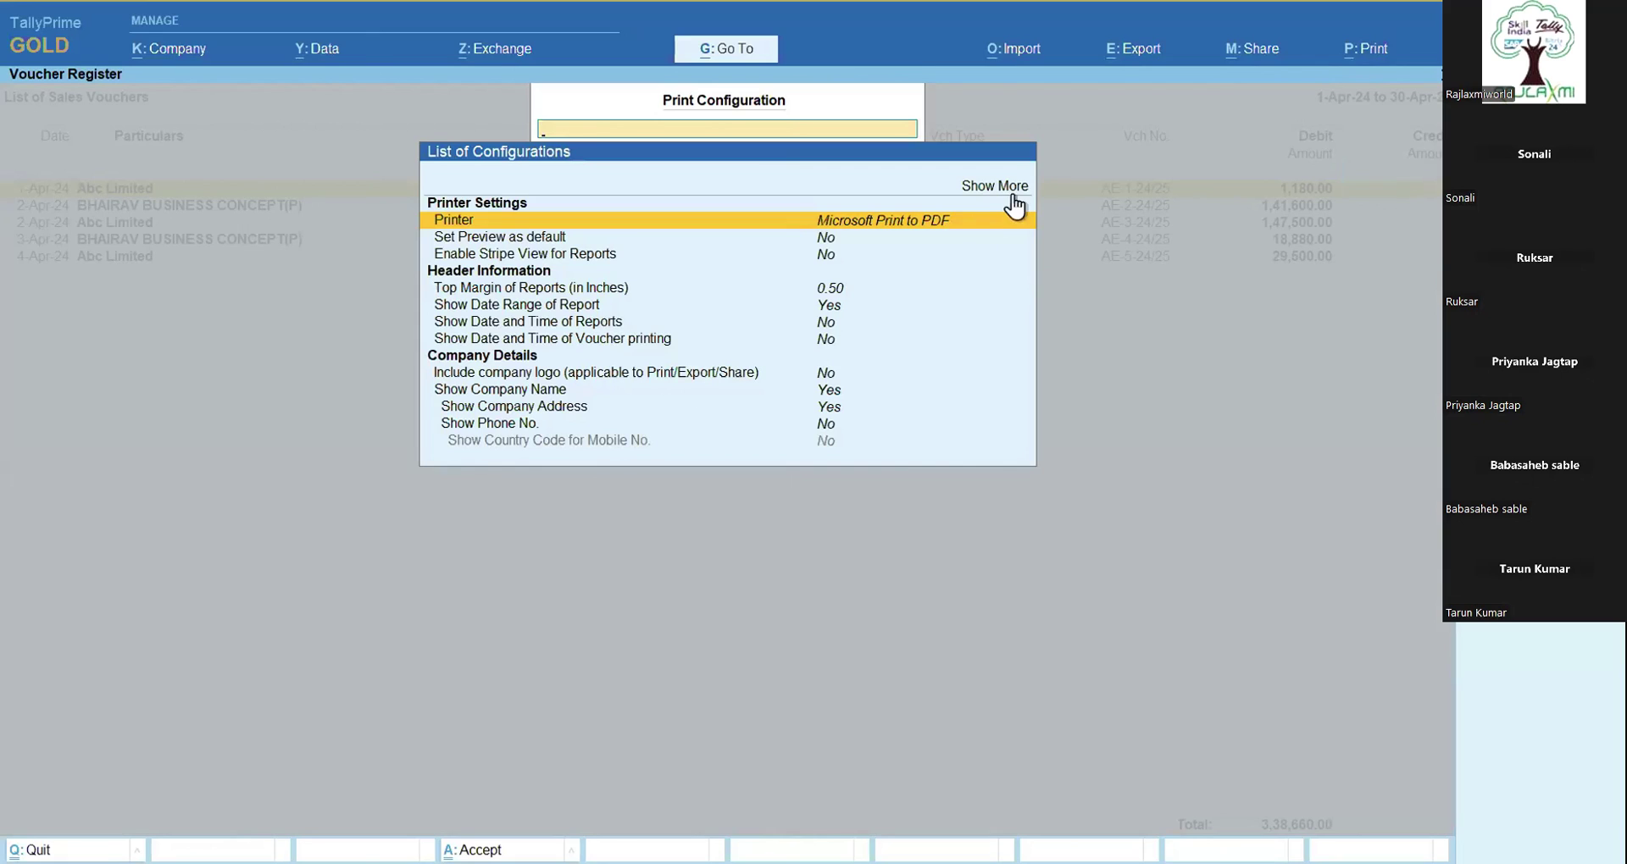
left_click(838, 262)
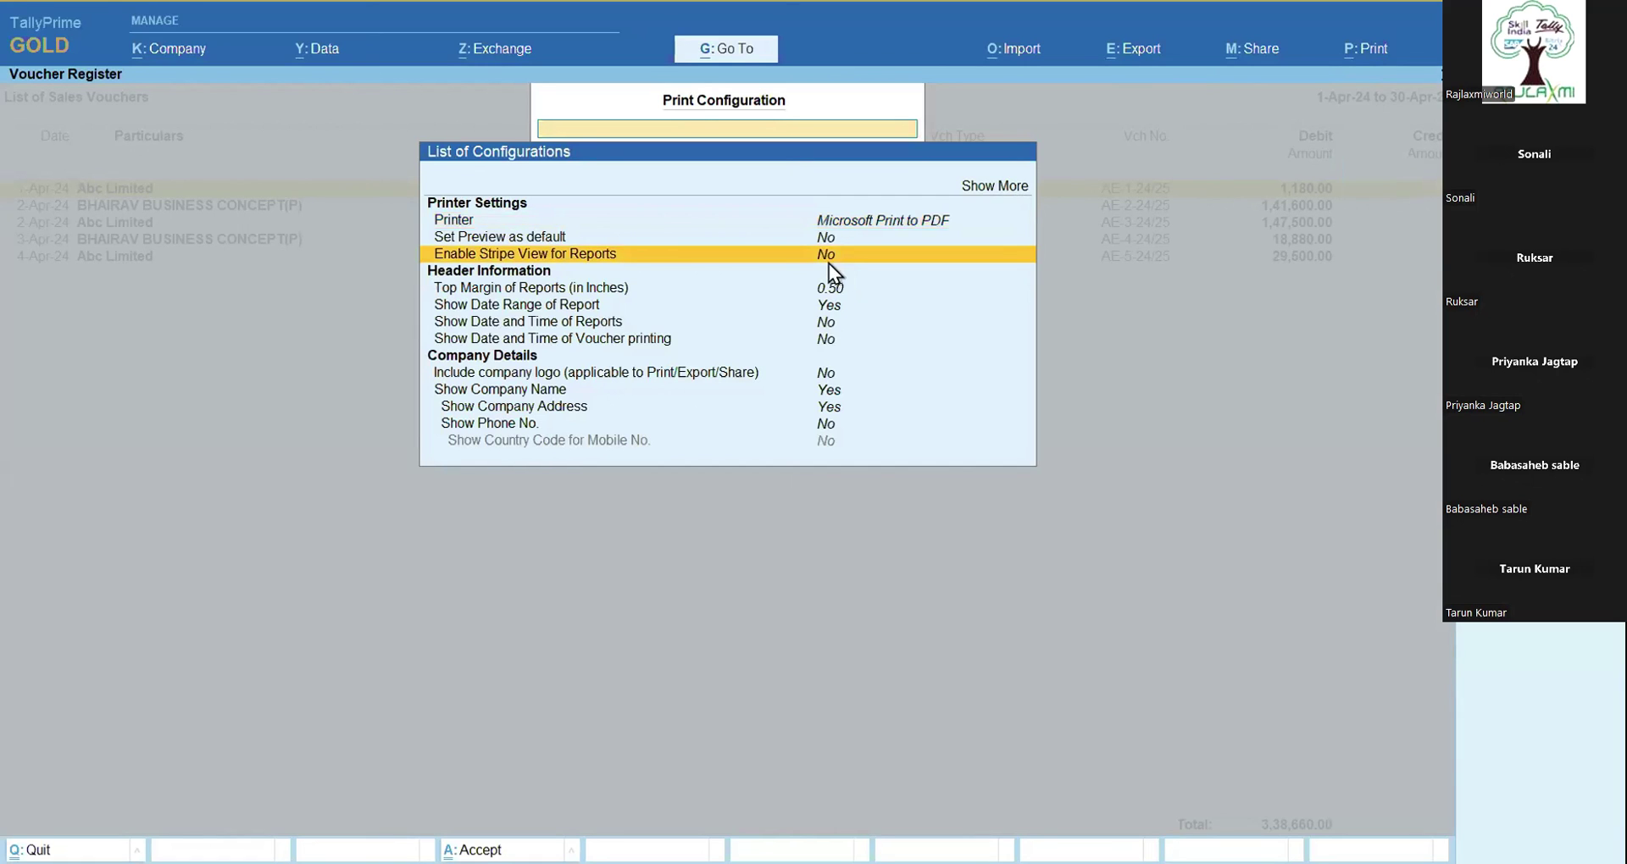
type("y")
key("Up")
key("Up")
key("Up")
key("Up")
key("Up")
key("Up")
key("Up")
key("Up")
key("Up")
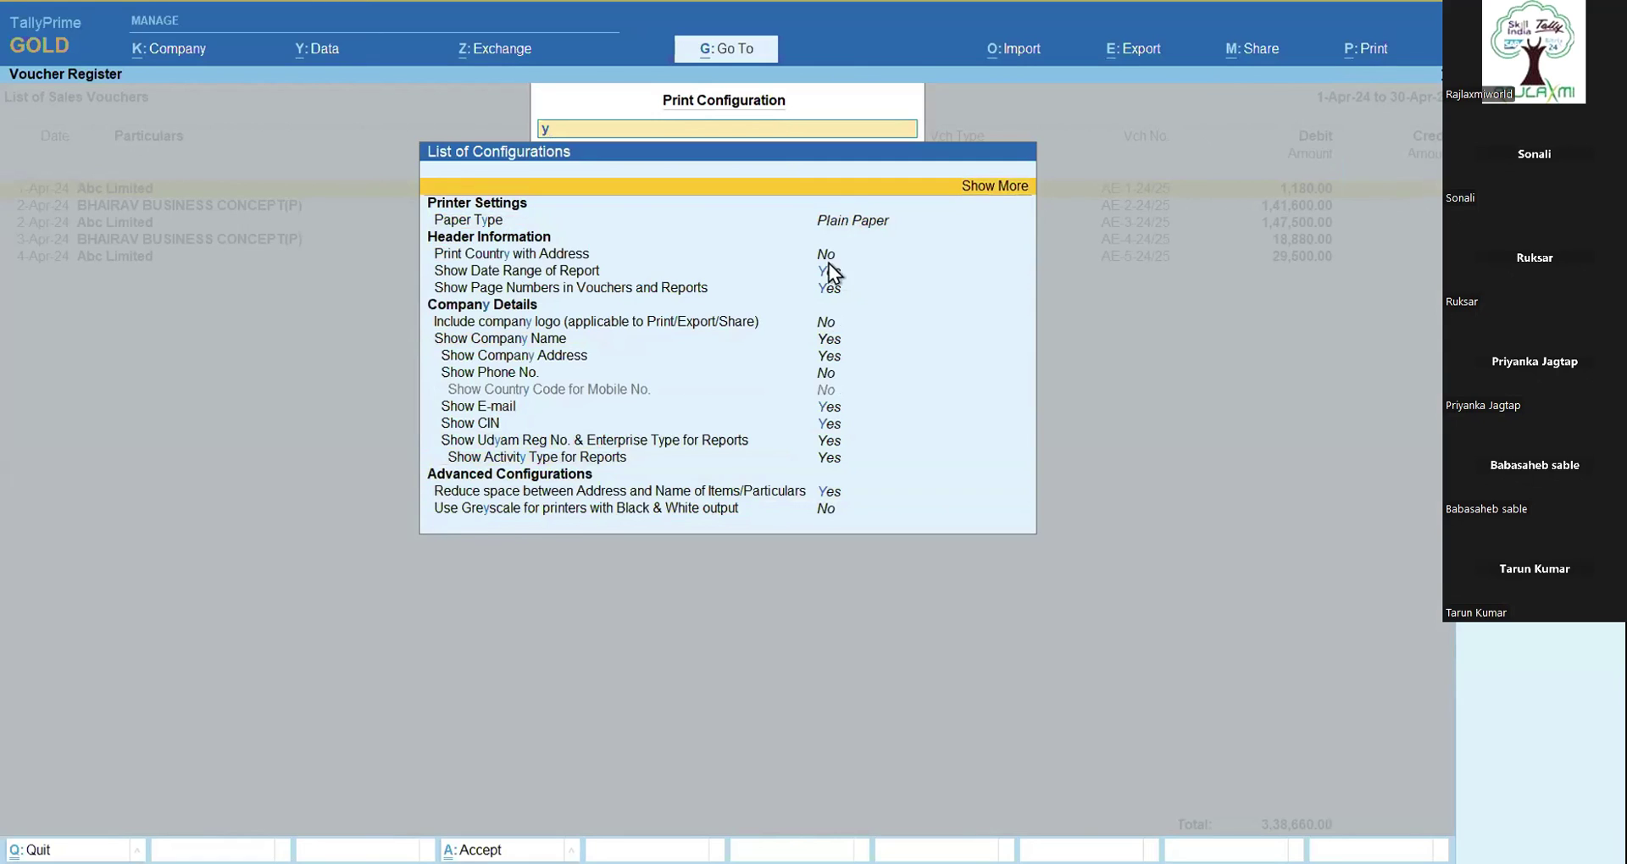
key("Return")
key("Down")
key("Down")
key("Down")
key("Down")
key("Down")
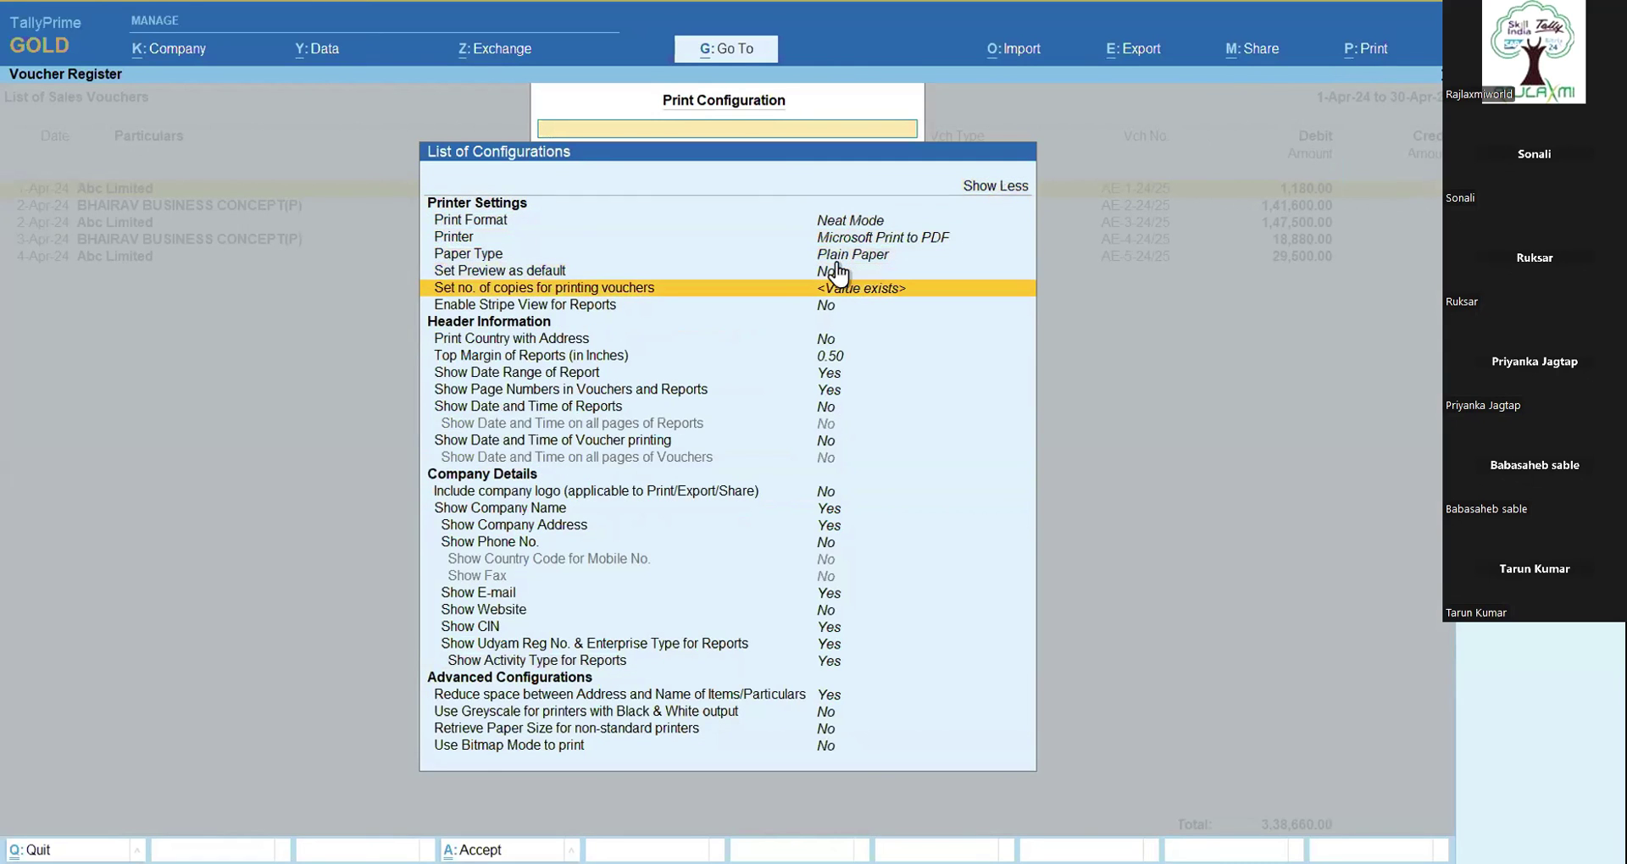
key("Down")
key("Return")
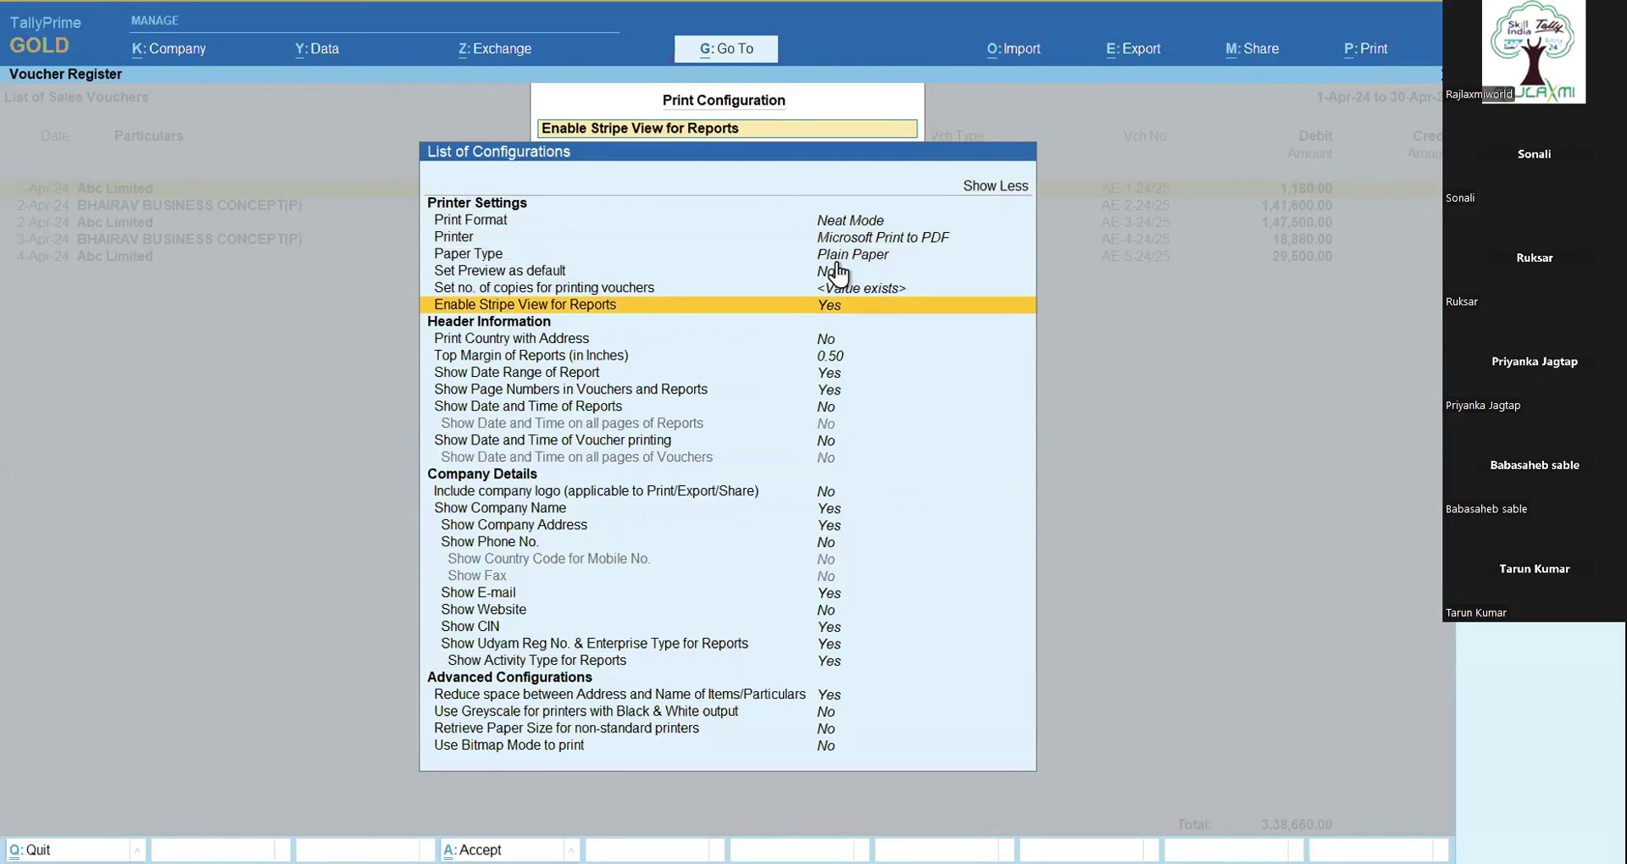
key("Escape")
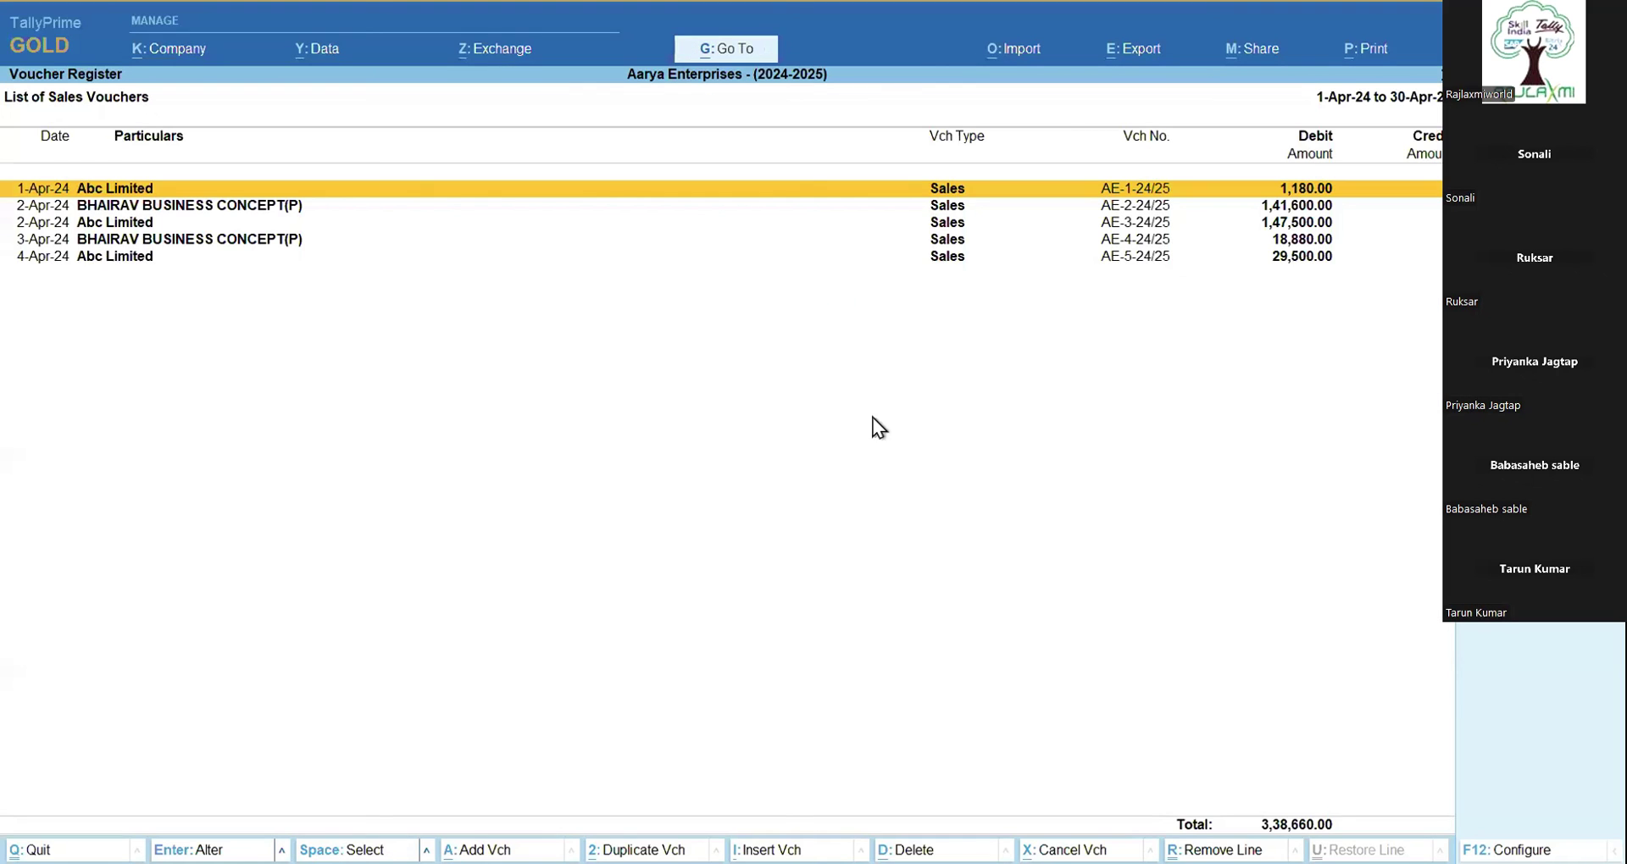
Step: Close the sales registers and the Statistics report and return to the Gateway of Tally
key("Escape")
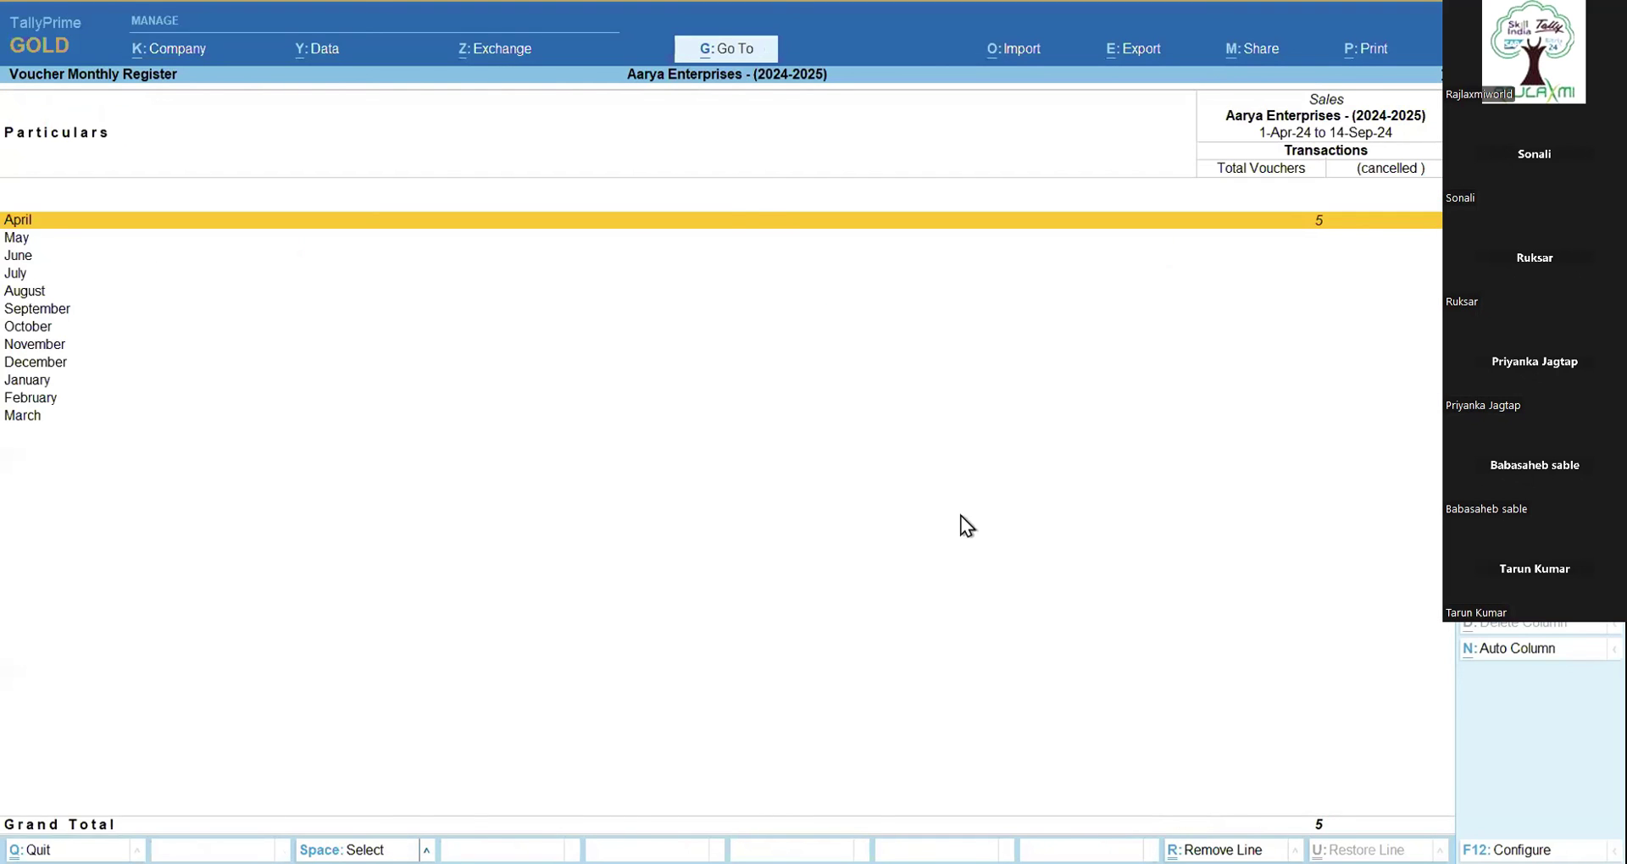
key("Escape")
key("Escape")
key("Escape")
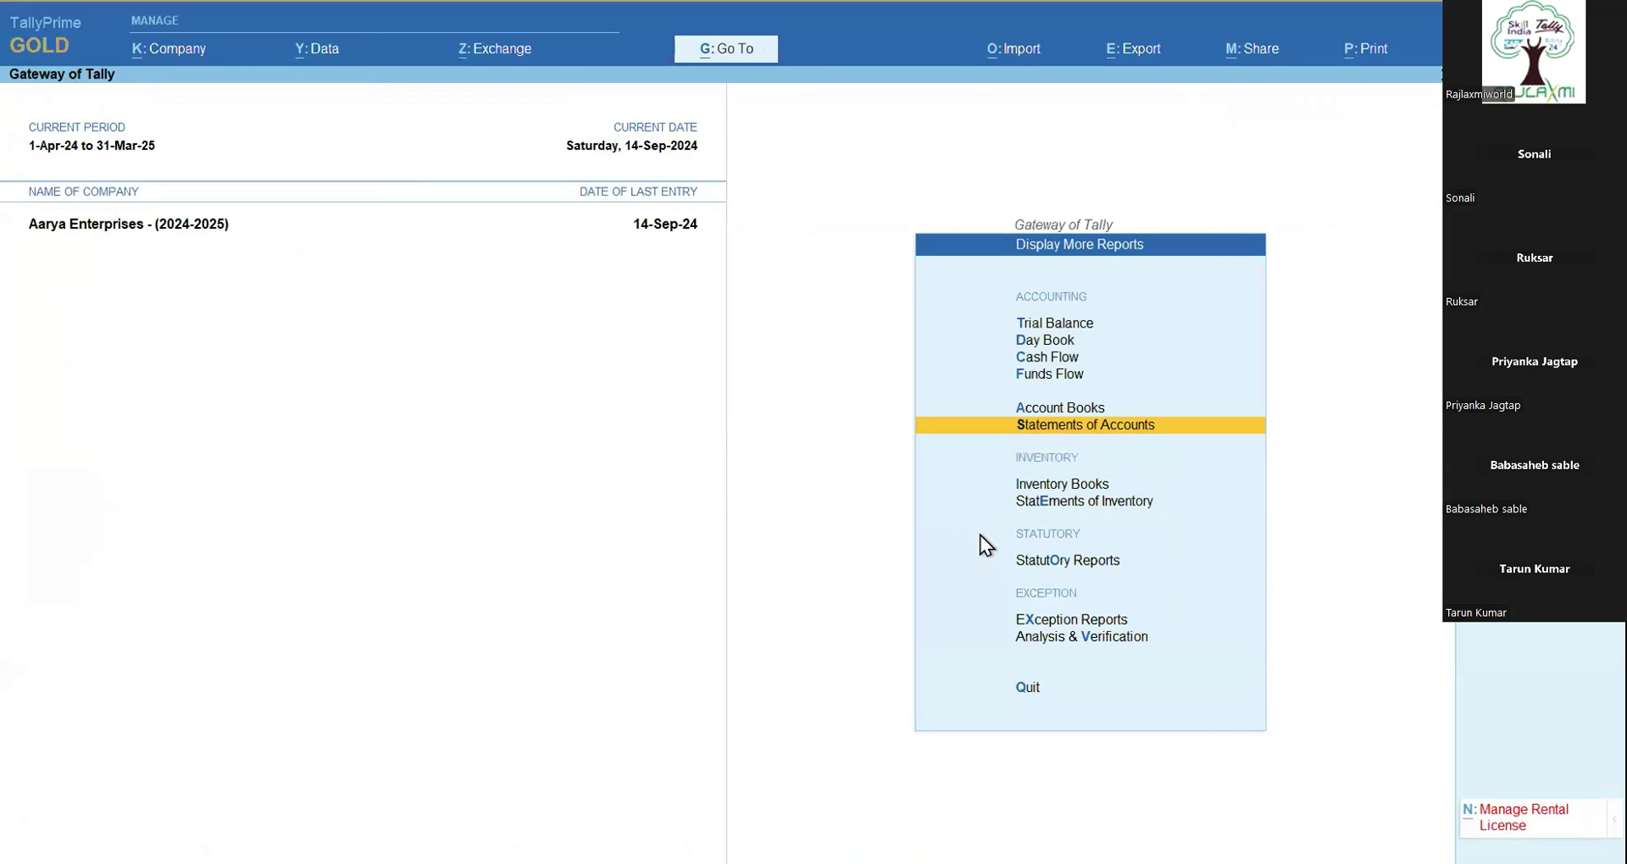
key("Escape")
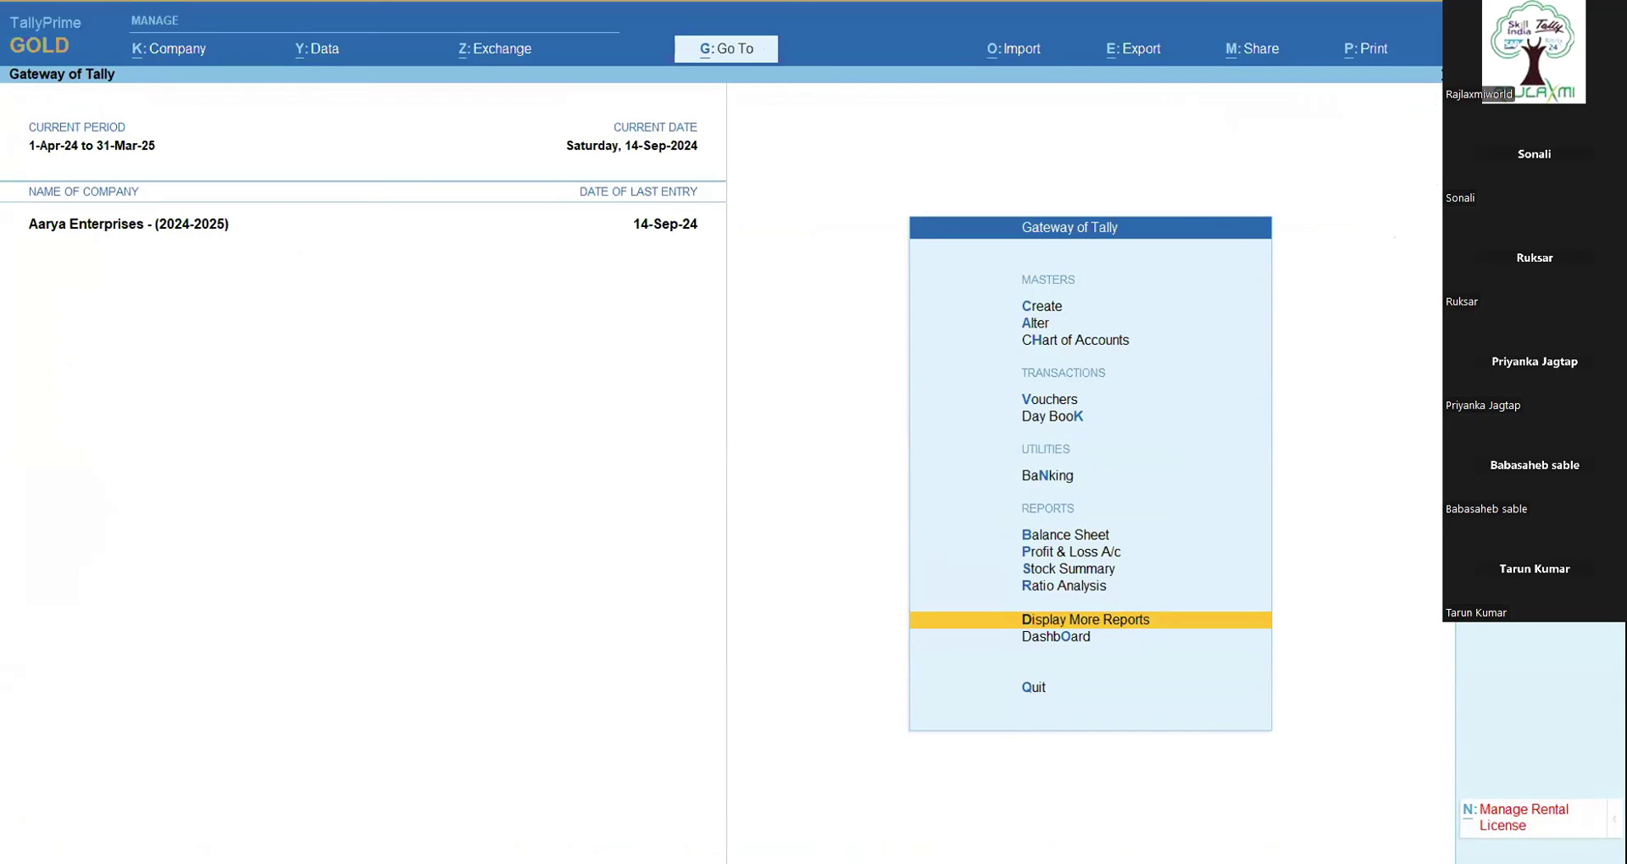
Step: View the license entry in the notifications list, then close the list and switch away from TallyPrime
key("ctrl+n")
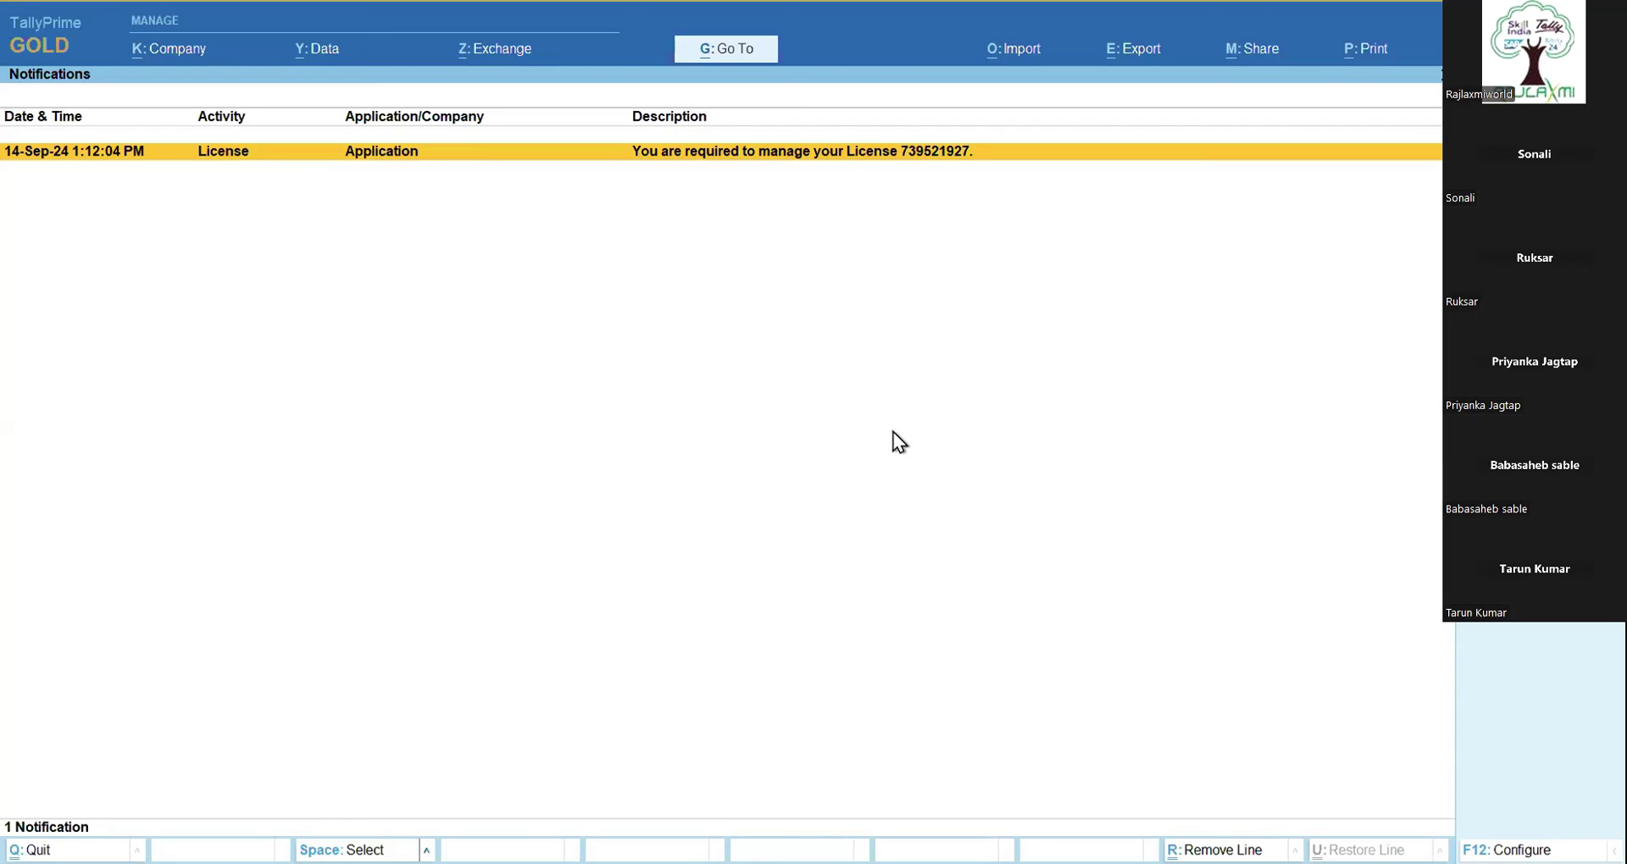
key("Escape")
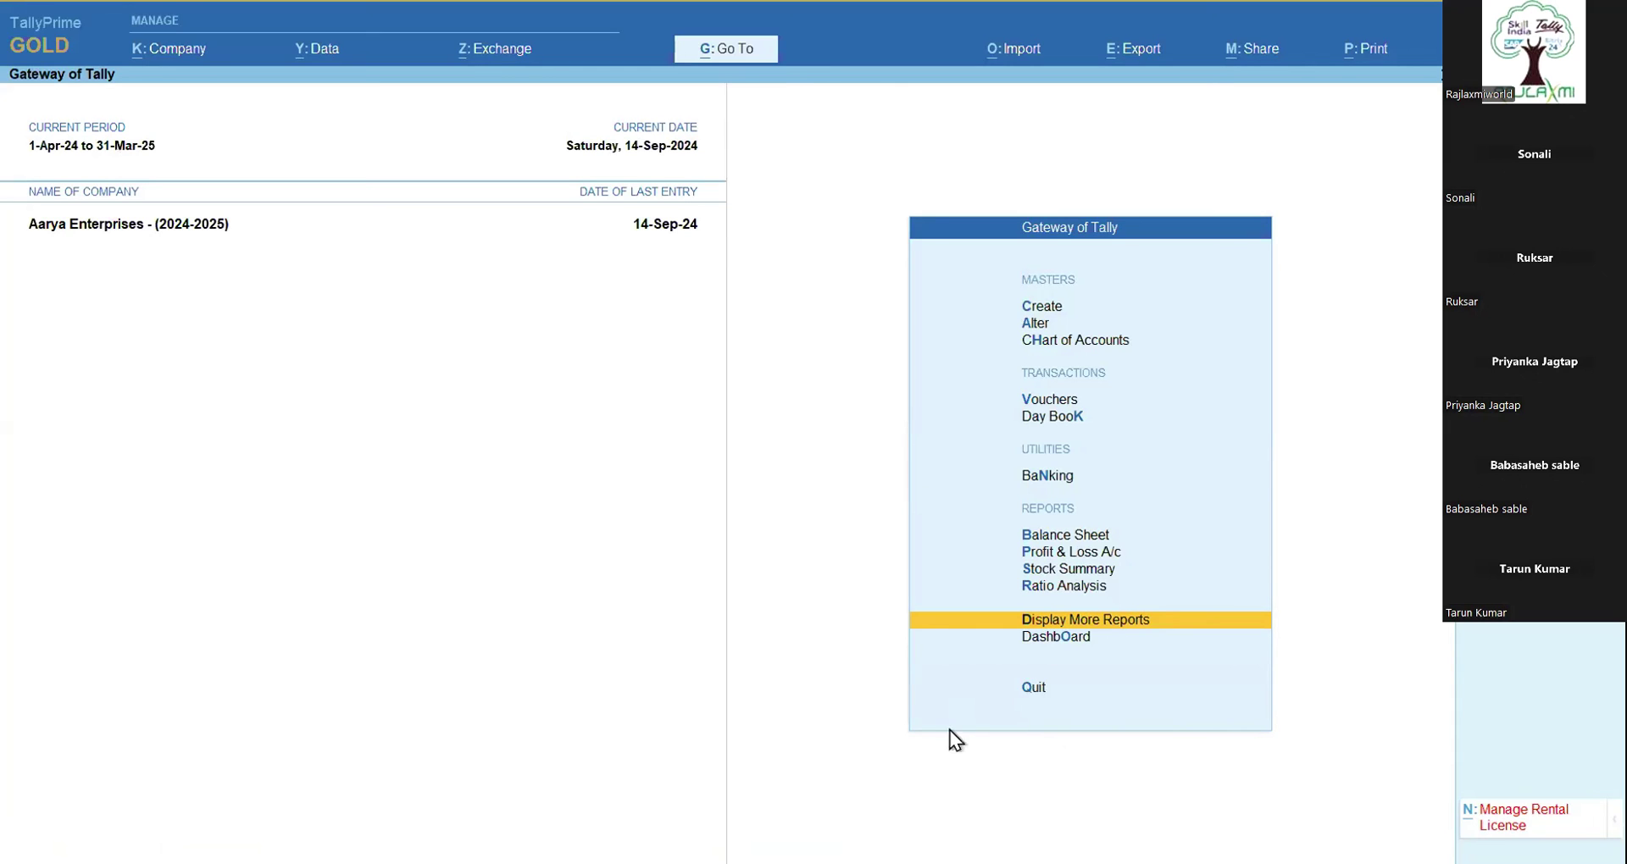
left_click(920, 856)
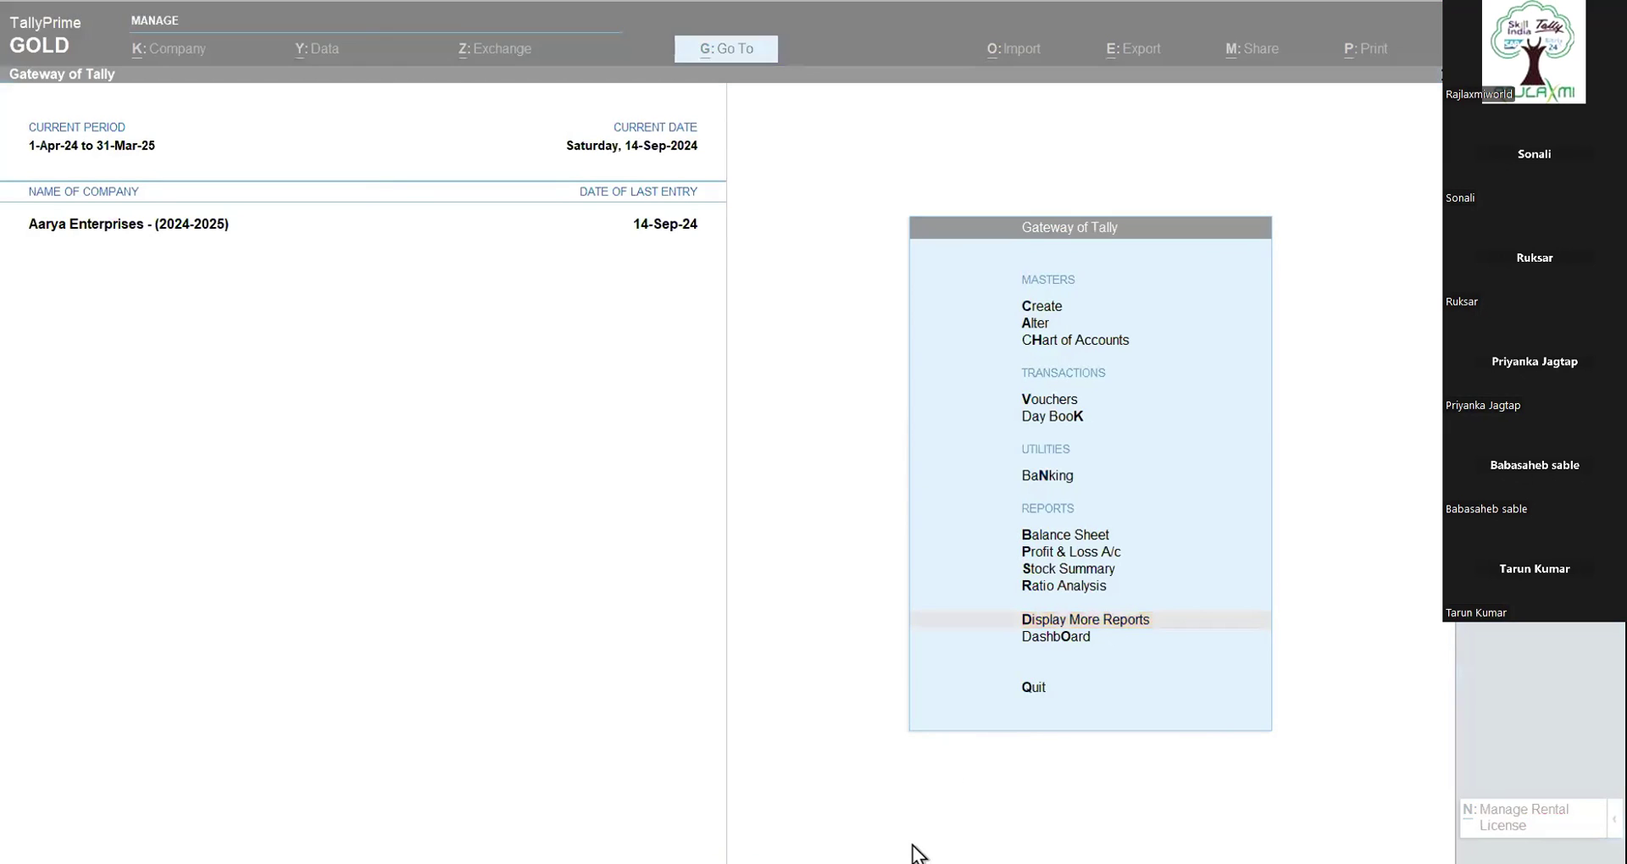